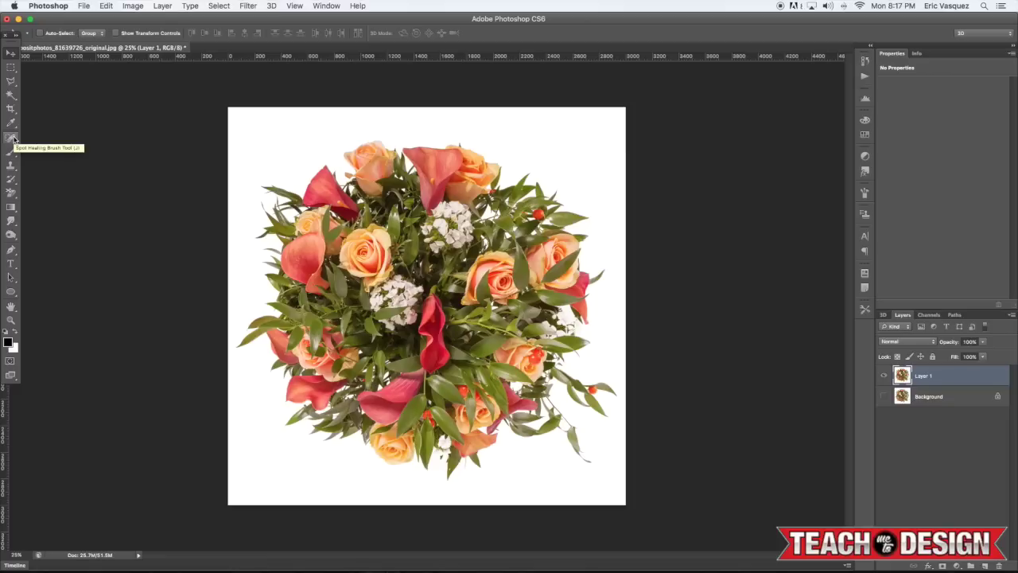
Erase the white background around the whole bouquet on Layer 1 using the Background Eraser Tool with sampling set to once.
click(11, 193)
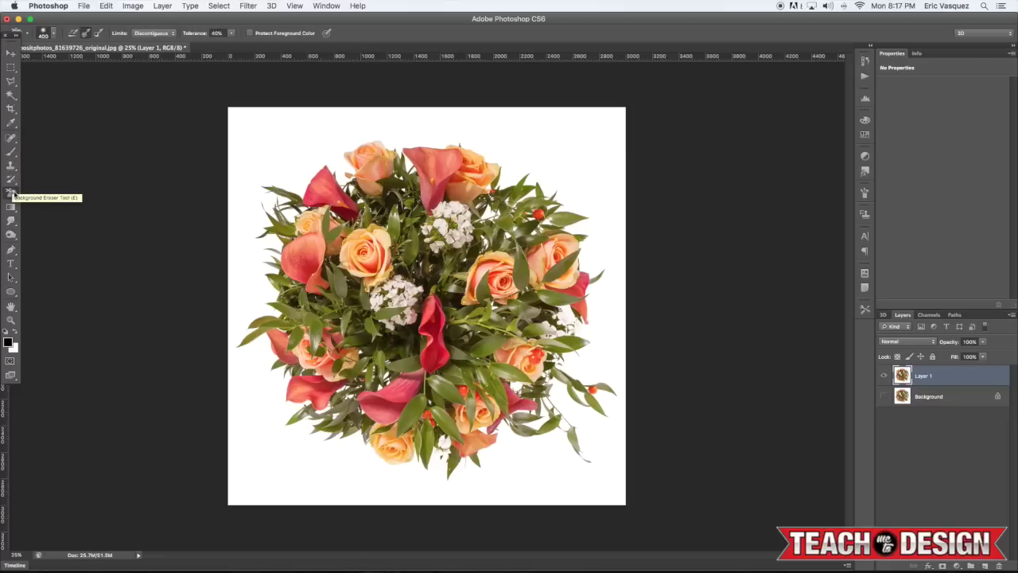
right_click(14, 194)
click(49, 203)
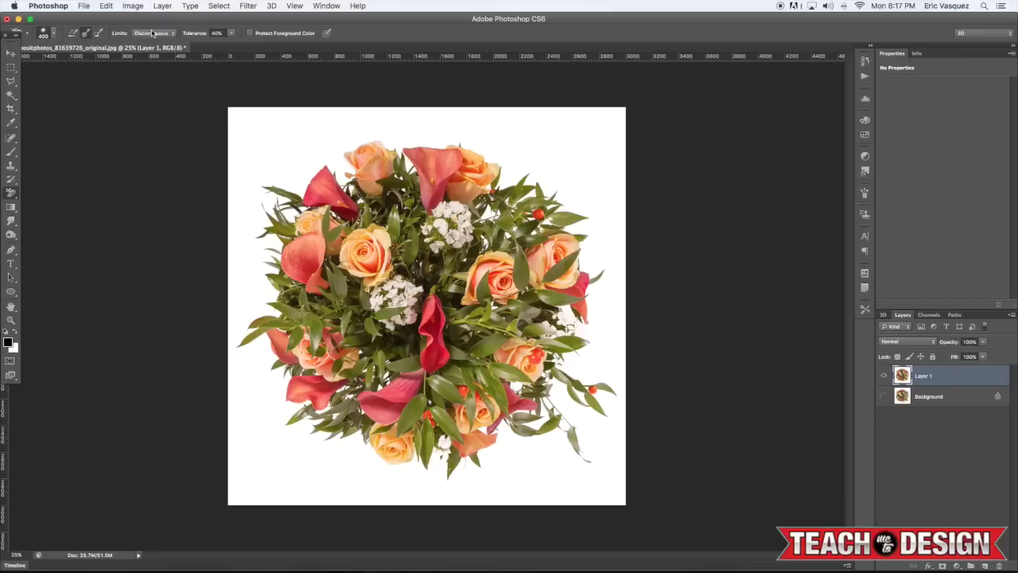
click(85, 35)
mouse_move(258, 134)
mouse_down()
mouse_move(248, 118)
mouse_move(330, 167)
mouse_move(322, 127)
mouse_move(333, 115)
mouse_move(364, 107)
mouse_move(401, 124)
mouse_move(422, 95)
mouse_move(497, 155)
mouse_move(489, 203)
mouse_move(511, 186)
mouse_move(462, 223)
mouse_move(464, 212)
mouse_move(536, 207)
mouse_move(545, 159)
mouse_move(539, 109)
mouse_move(587, 155)
mouse_move(574, 209)
mouse_move(595, 186)
mouse_move(605, 223)
mouse_move(597, 293)
mouse_move(609, 329)
mouse_move(584, 354)
mouse_move(625, 387)
mouse_move(568, 400)
mouse_move(597, 436)
mouse_move(604, 476)
mouse_move(562, 452)
mouse_move(527, 466)
mouse_move(514, 453)
mouse_move(491, 459)
mouse_move(498, 491)
mouse_move(389, 469)
mouse_move(357, 447)
mouse_up()
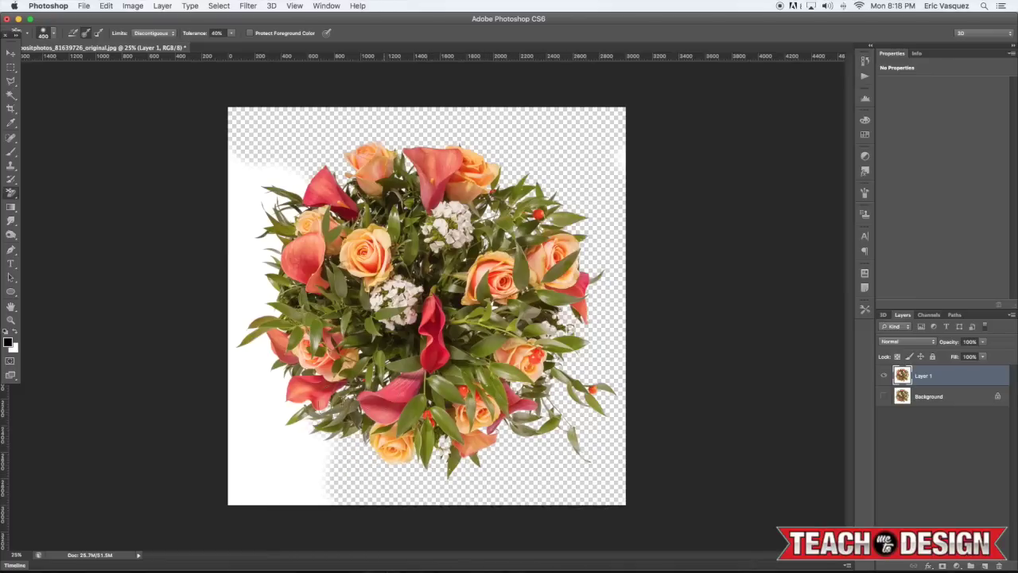
mouse_move(311, 432)
mouse_down()
mouse_move(292, 458)
mouse_move(328, 505)
mouse_move(243, 479)
mouse_move(238, 390)
mouse_move(271, 390)
mouse_move(257, 322)
mouse_move(263, 291)
mouse_move(224, 175)
mouse_move(268, 208)
mouse_move(325, 195)
mouse_up()
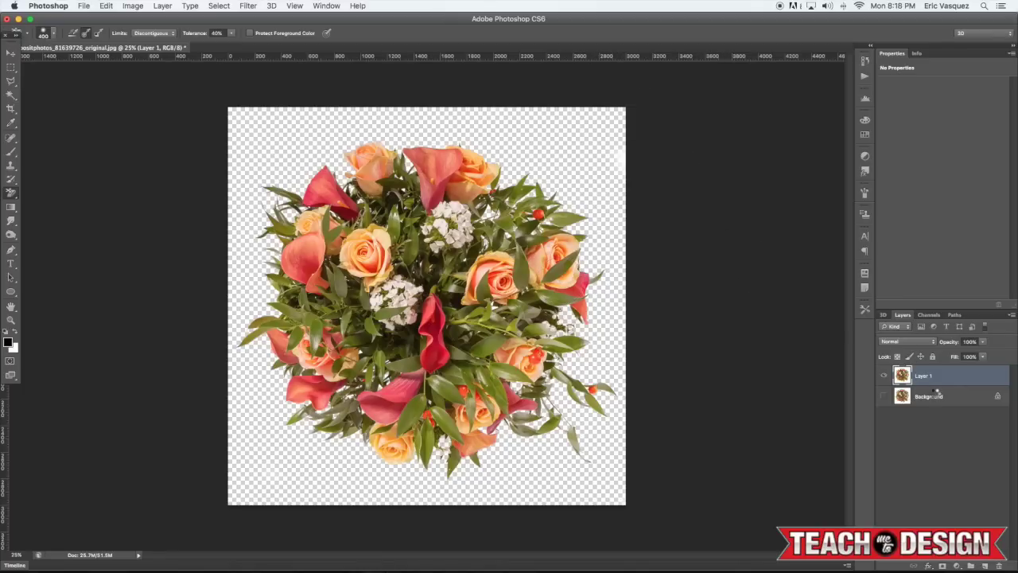
Add a new layer directly above the Background layer and fill it with black.
click(927, 400)
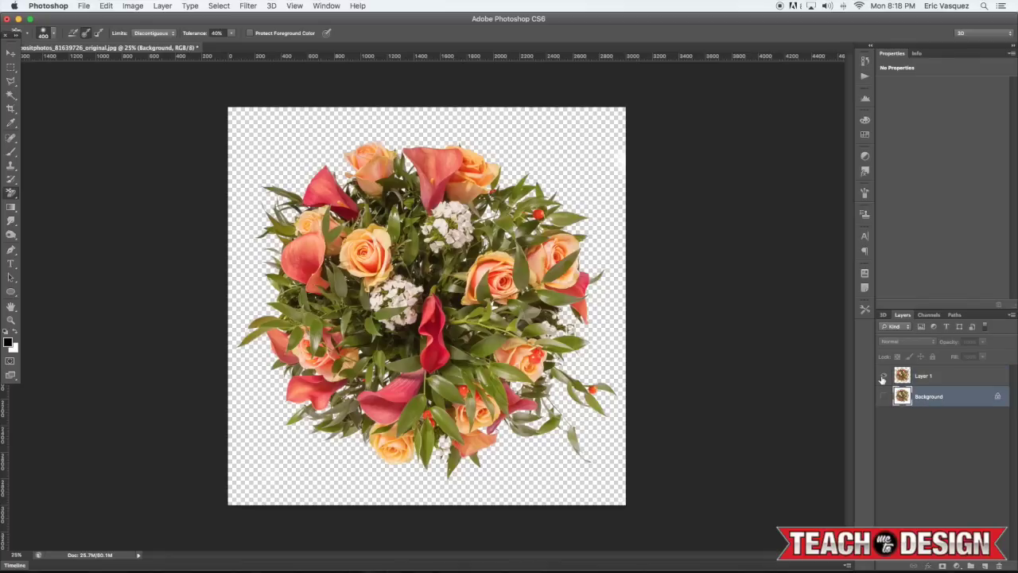
key(super+alt+shift+n)
key(alt+BackSpace)
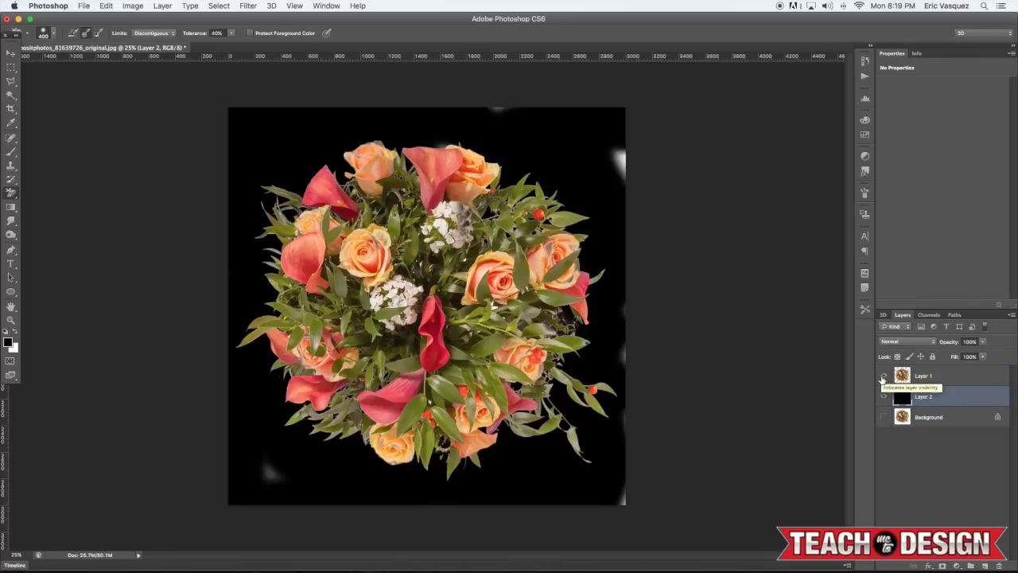
Erase the leftover white patches on Layer 1 along the image edges and near the lower-left corner with the regular Eraser.
click(923, 376)
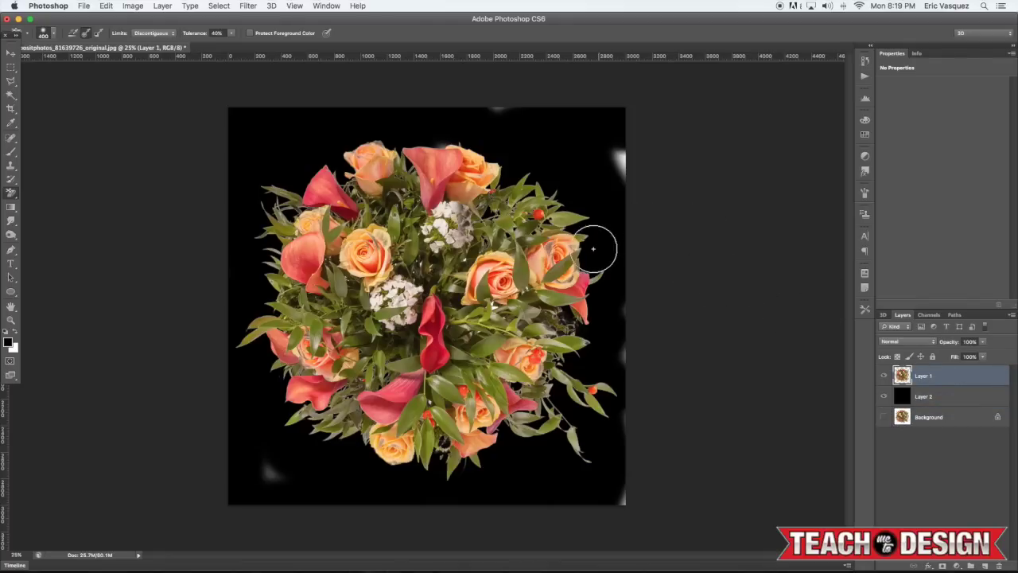
key(bracketleft)
key(bracketleft)
drag(13, 193, 36, 192)
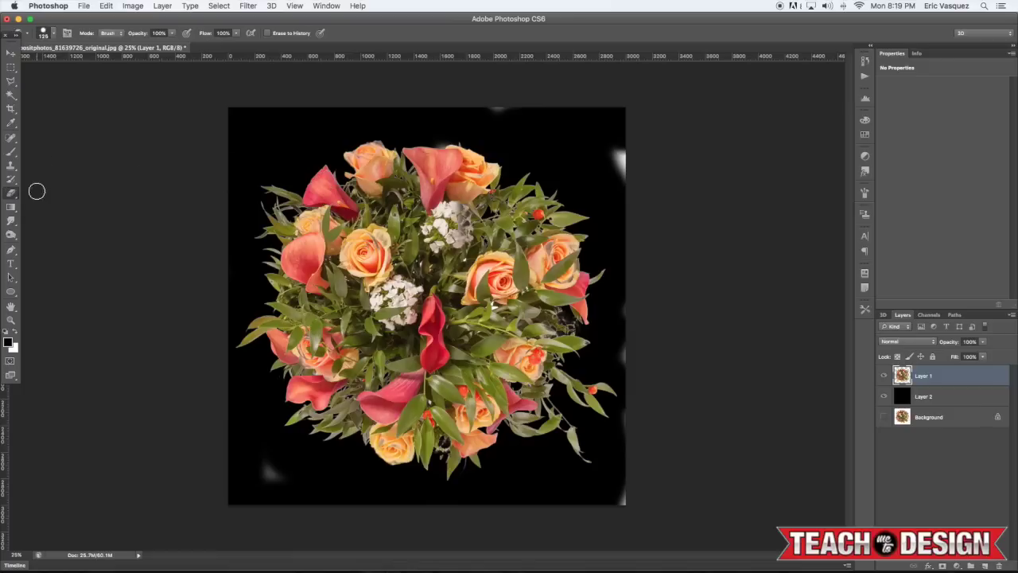
mouse_move(476, 106)
mouse_down()
mouse_move(585, 121)
mouse_move(610, 156)
mouse_move(612, 186)
mouse_move(623, 197)
mouse_move(638, 177)
mouse_move(573, 128)
mouse_move(612, 213)
mouse_move(622, 274)
mouse_move(618, 335)
mouse_move(633, 361)
mouse_move(630, 500)
mouse_up()
mouse_move(283, 468)
mouse_down()
mouse_move(261, 459)
mouse_move(298, 496)
mouse_up()
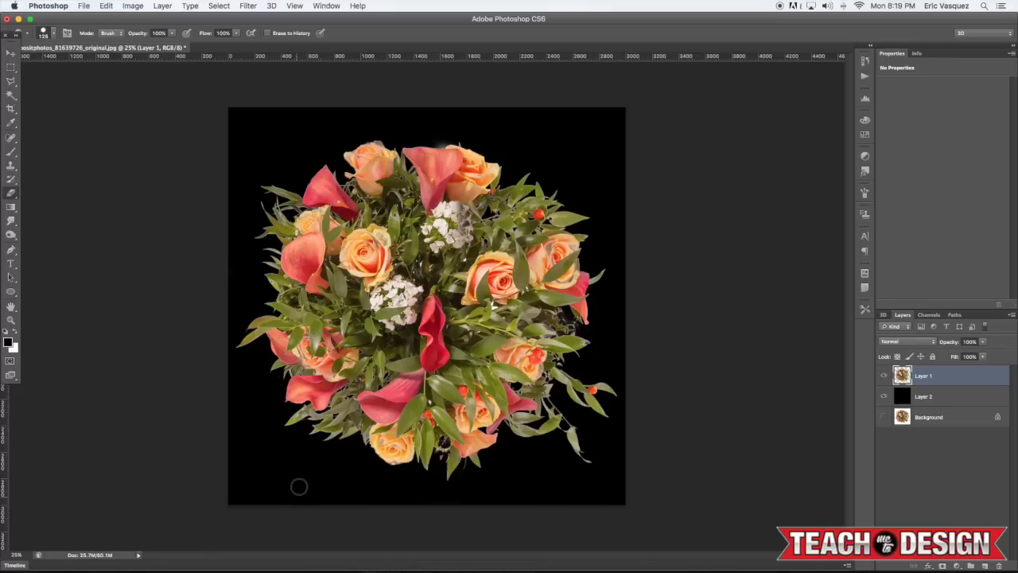
Duplicate the Background layer, move the copy above the black Layer 2, and make it visible.
click(934, 419)
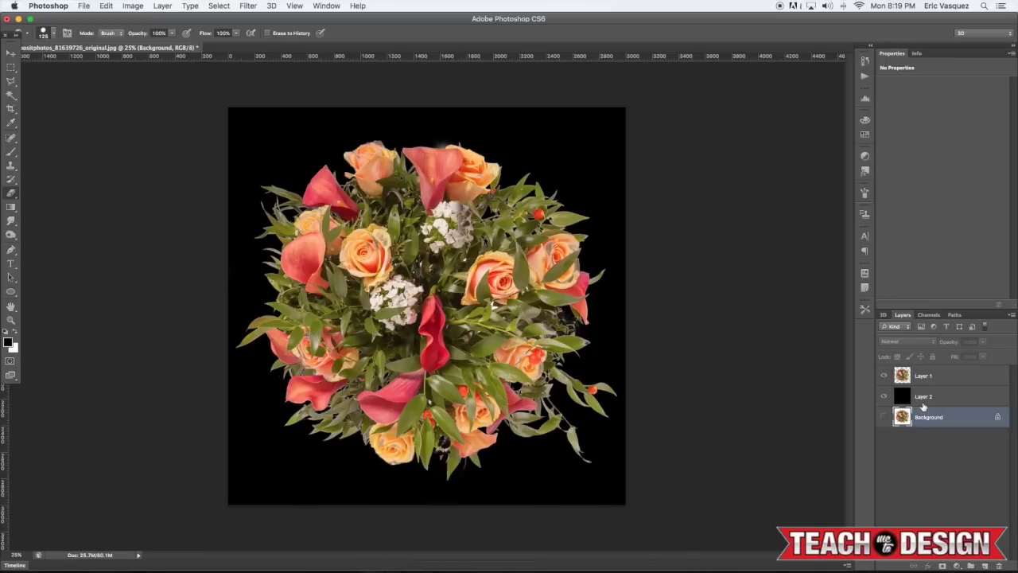
key(super+equal)
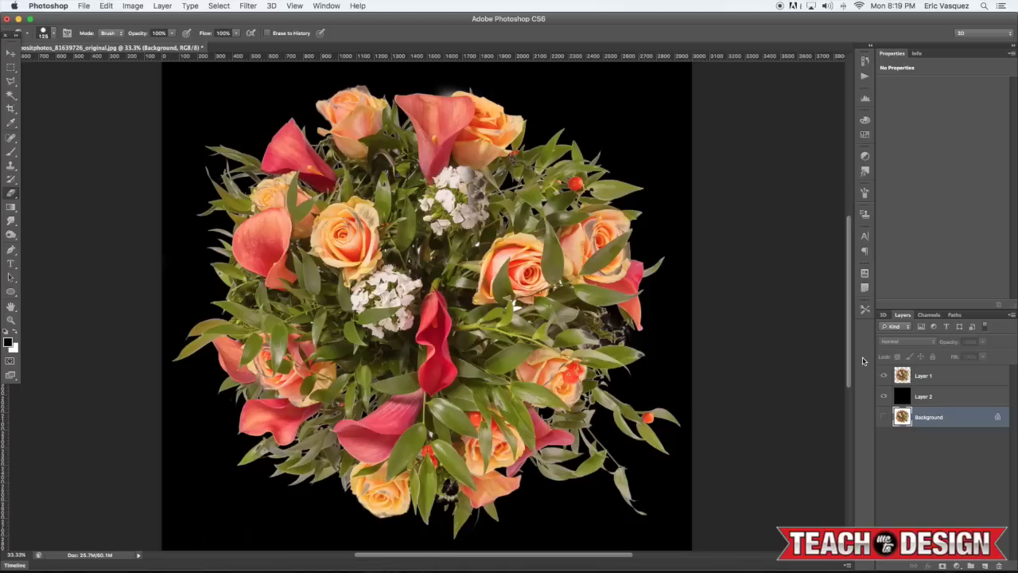
key(super+j)
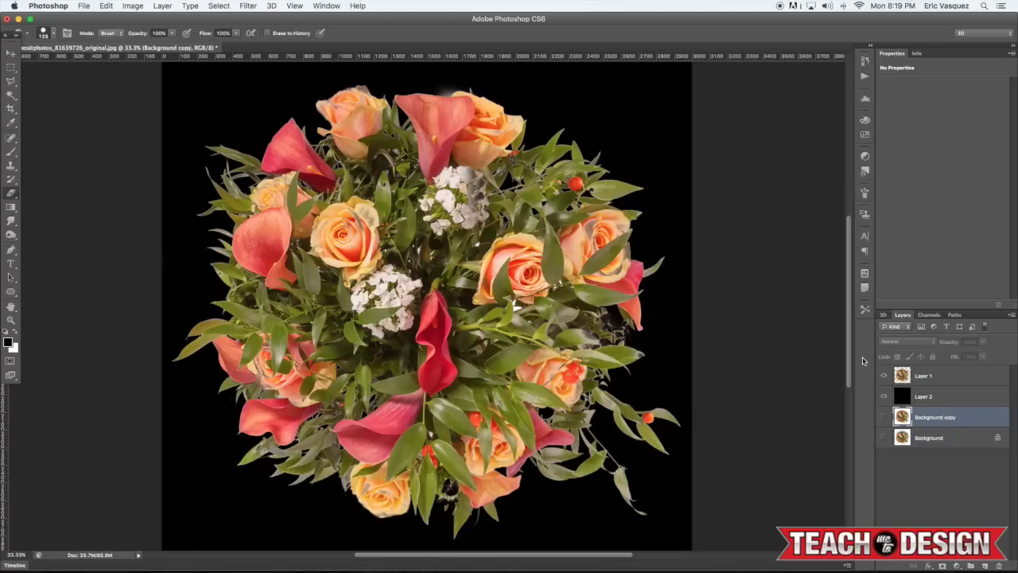
key(super+bracketright)
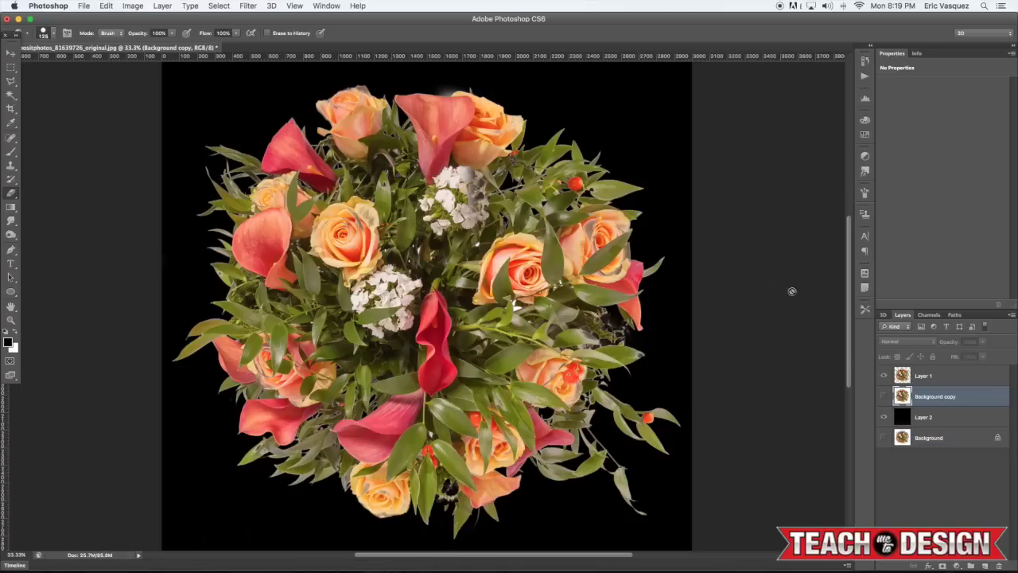
click(884, 396)
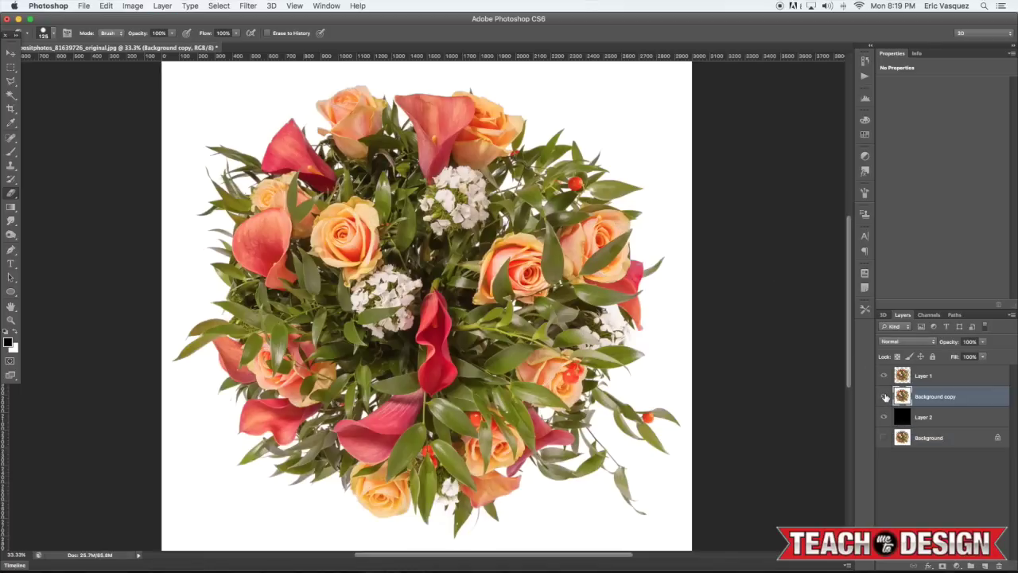
Add a black layer mask hiding all of the Background copy, and ready the Brush with white as foreground color.
alt+click(941, 565)
key(b)
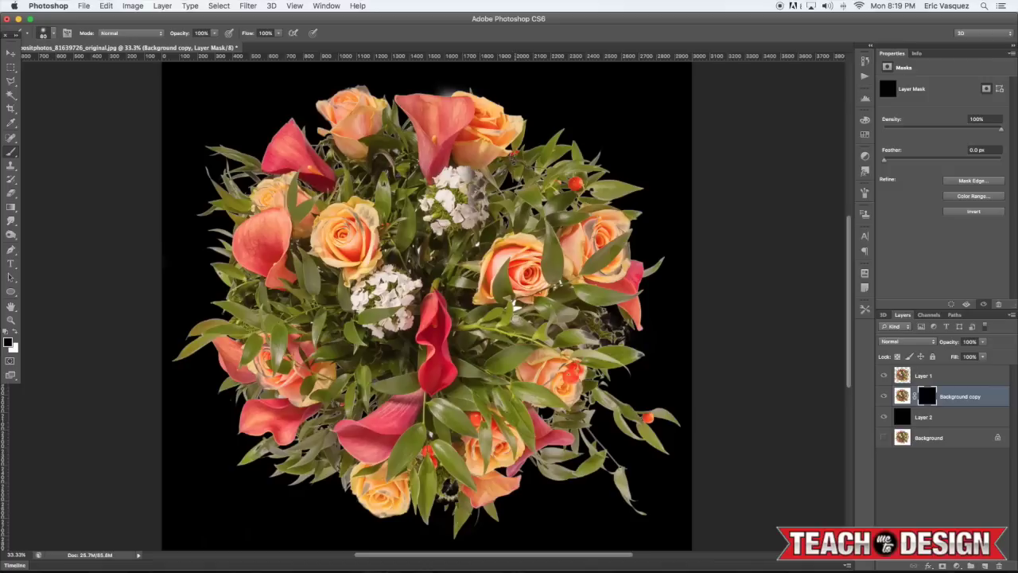
key(x)
Paint white on the Background copy's mask to bring back the white flowers at the bouquet's right edge.
click(11, 54)
click(11, 152)
click(11, 54)
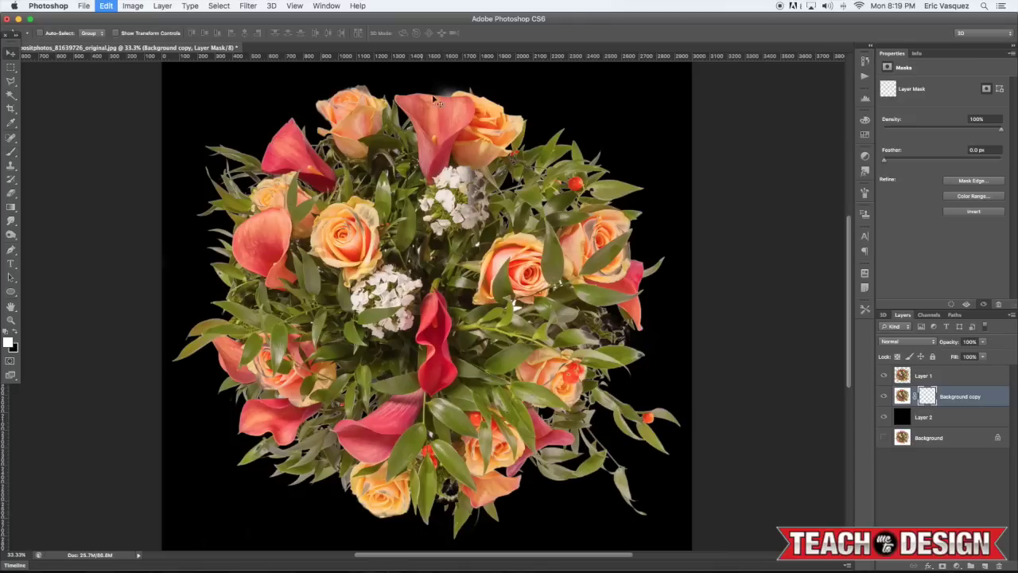
key(x)
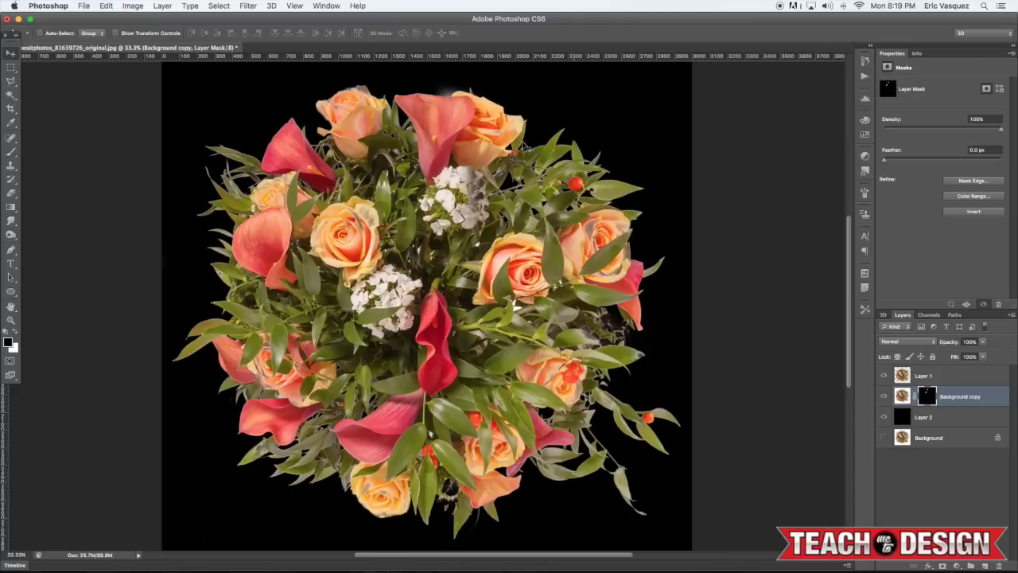
key(b)
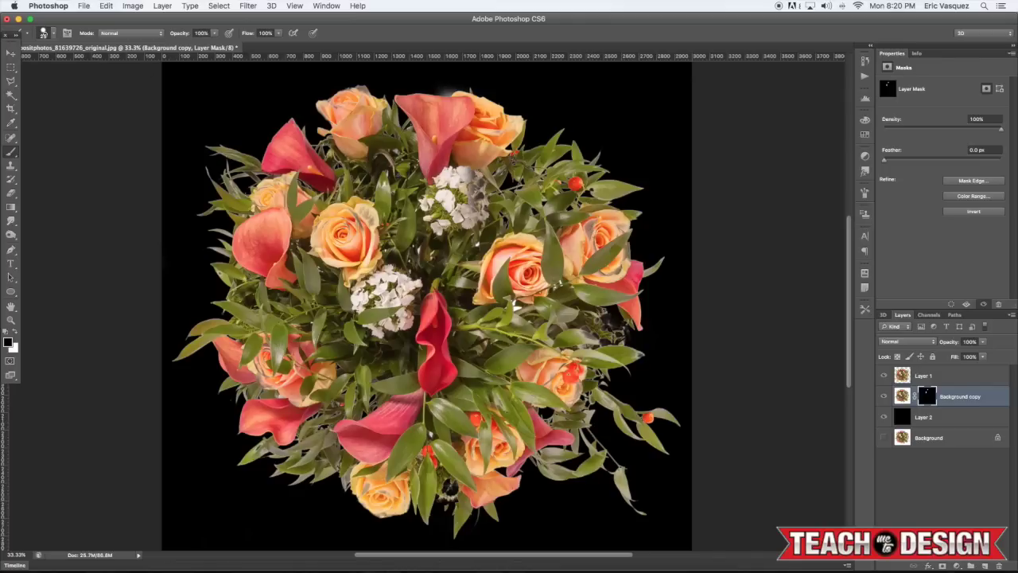
click(13, 53)
key(b)
key(x)
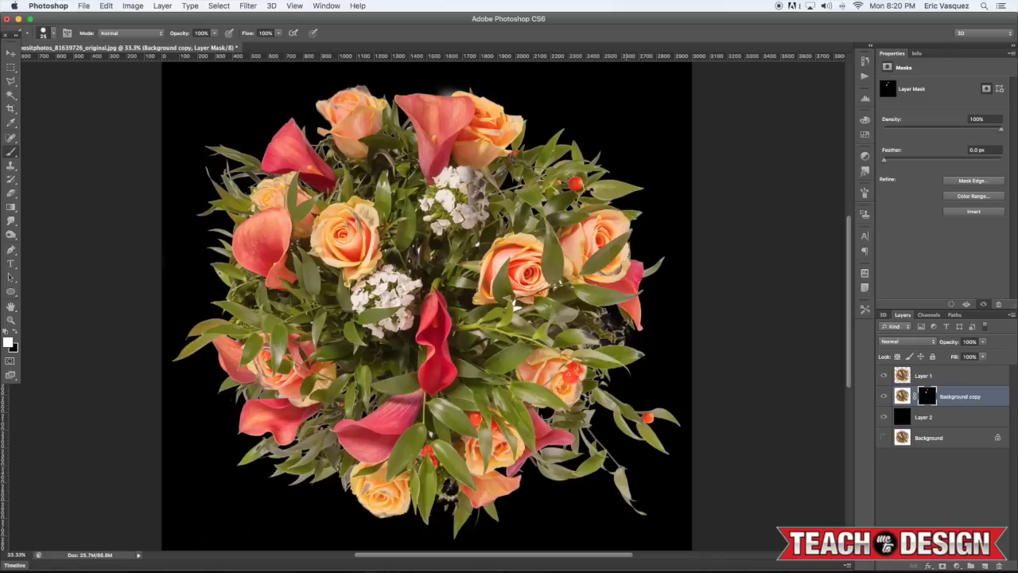
mouse_move(597, 321)
mouse_down()
mouse_move(606, 321)
mouse_move(587, 331)
mouse_up()
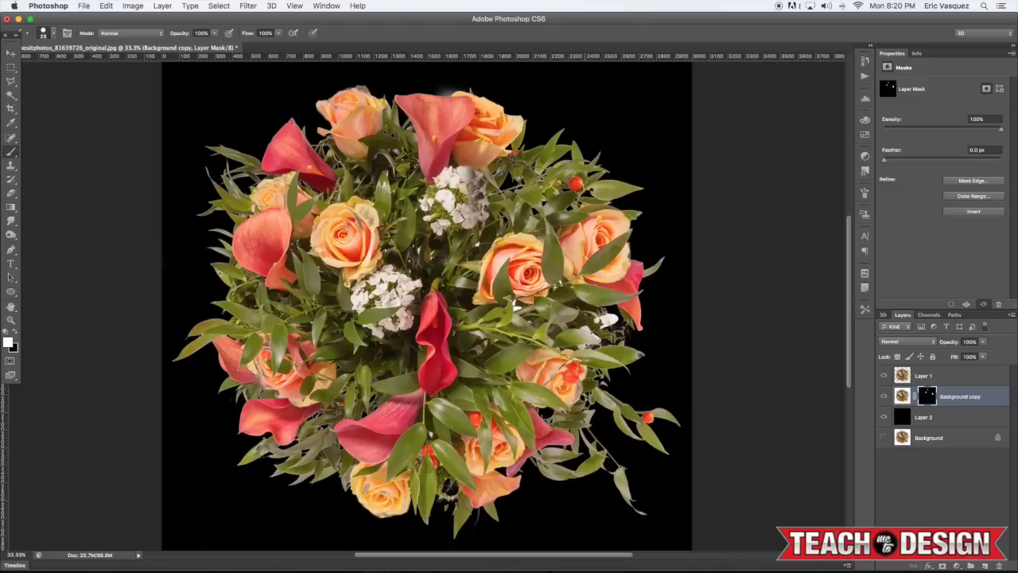
drag(609, 331, 602, 329)
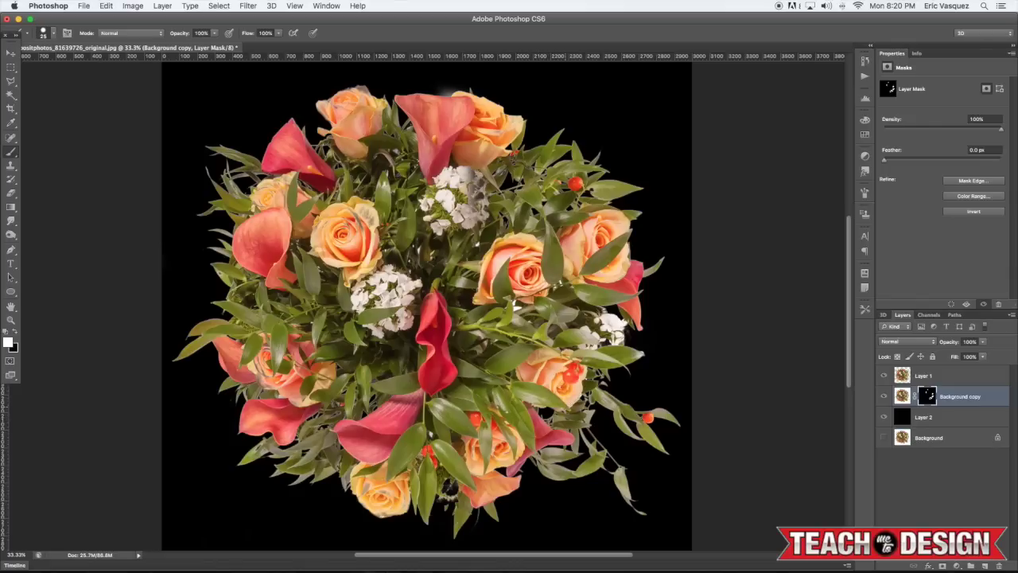
Compare the cutout with the original Background layer shown alone, and undo the last mask stroke.
alt+click(884, 438)
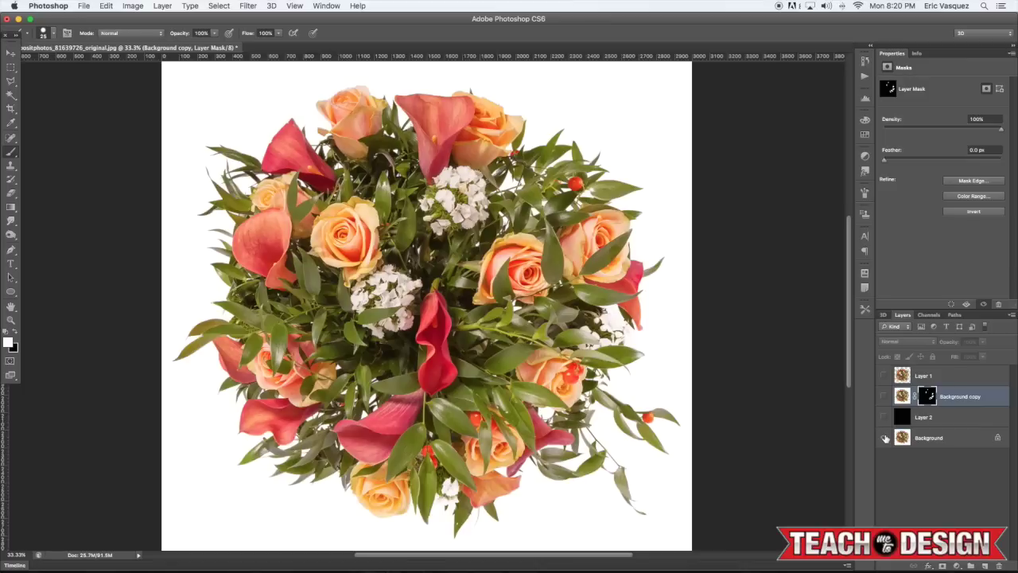
alt+click(885, 439)
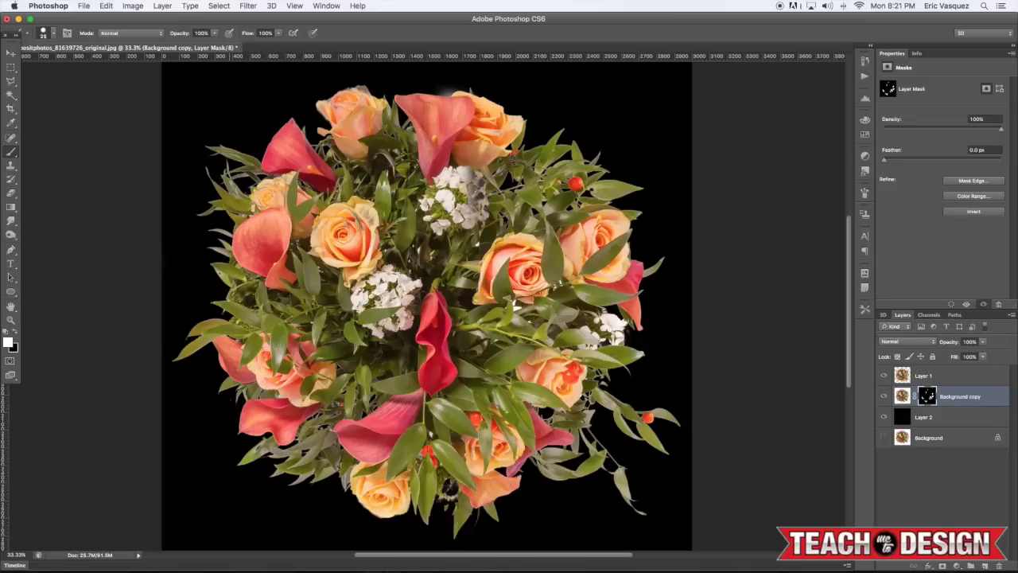
key(super+z)
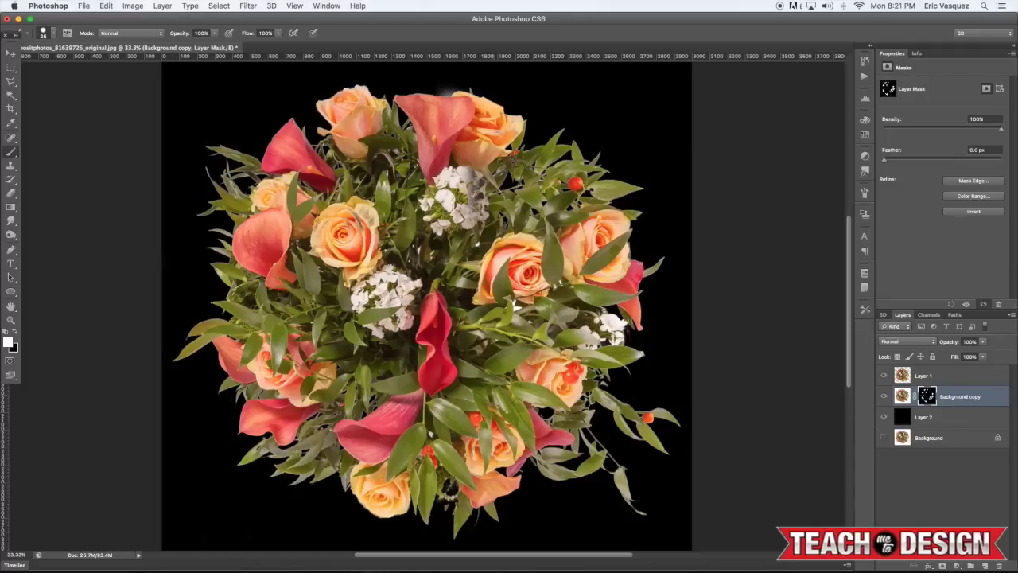
Paint white on the Background copy's mask over the upper white flower cluster and the leaves beside it.
drag(467, 174, 469, 200)
drag(480, 186, 473, 219)
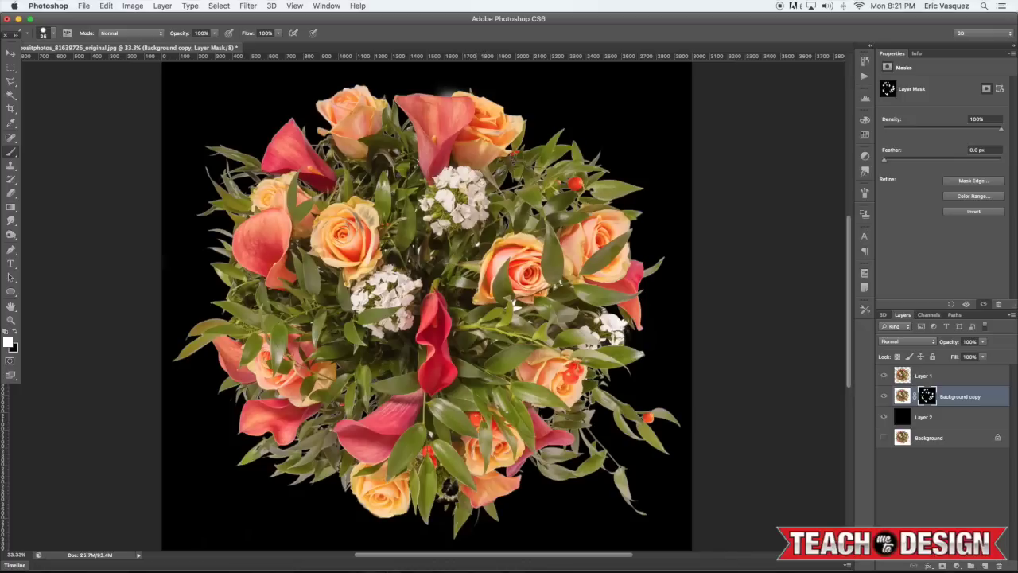
drag(503, 164, 497, 170)
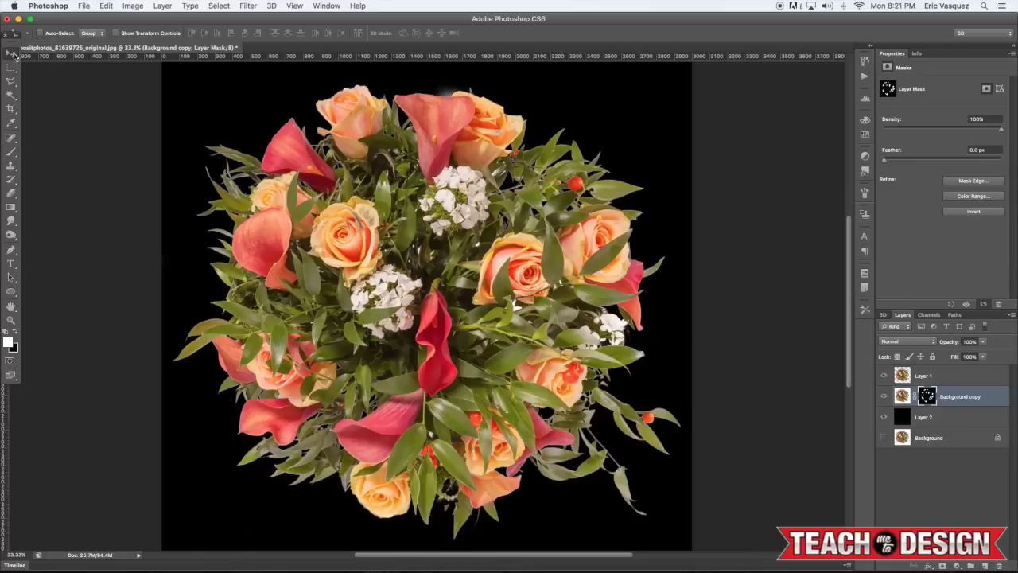
Merge Layer 1 with the Background copy and add a white layer mask to the merged layer.
key(super+plus)
drag(558, 313, 529, 259)
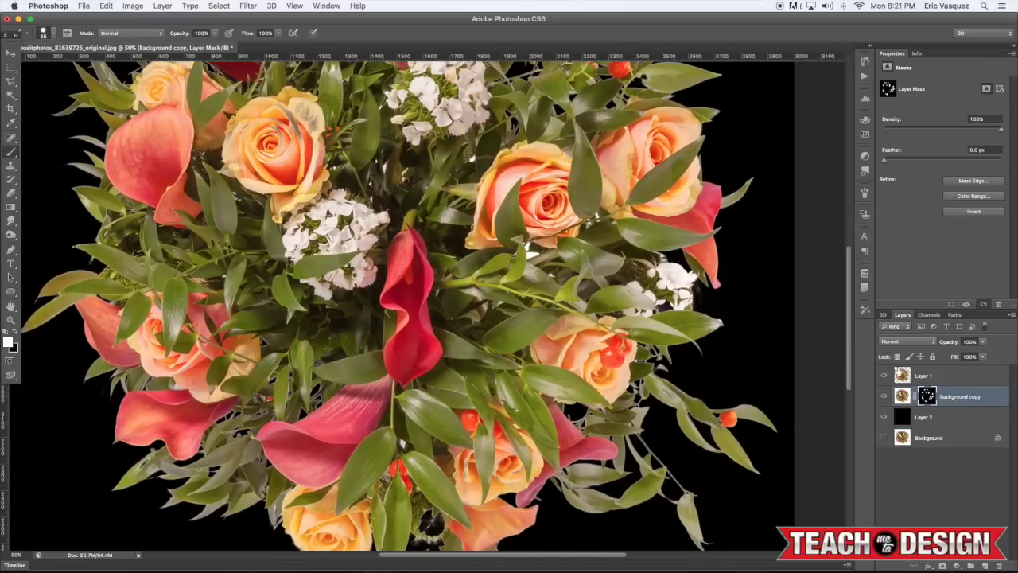
shift+click(929, 377)
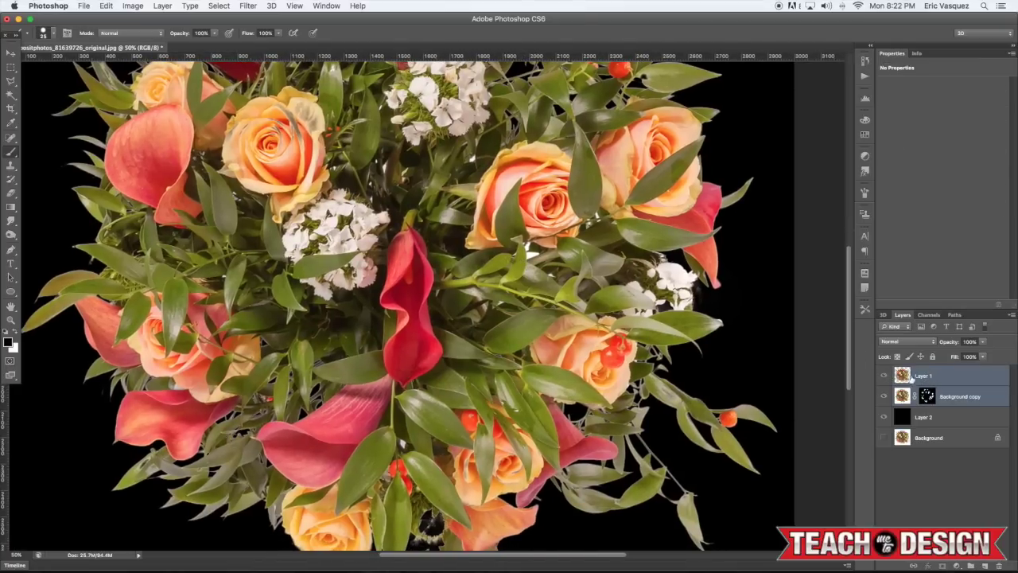
key(super+e)
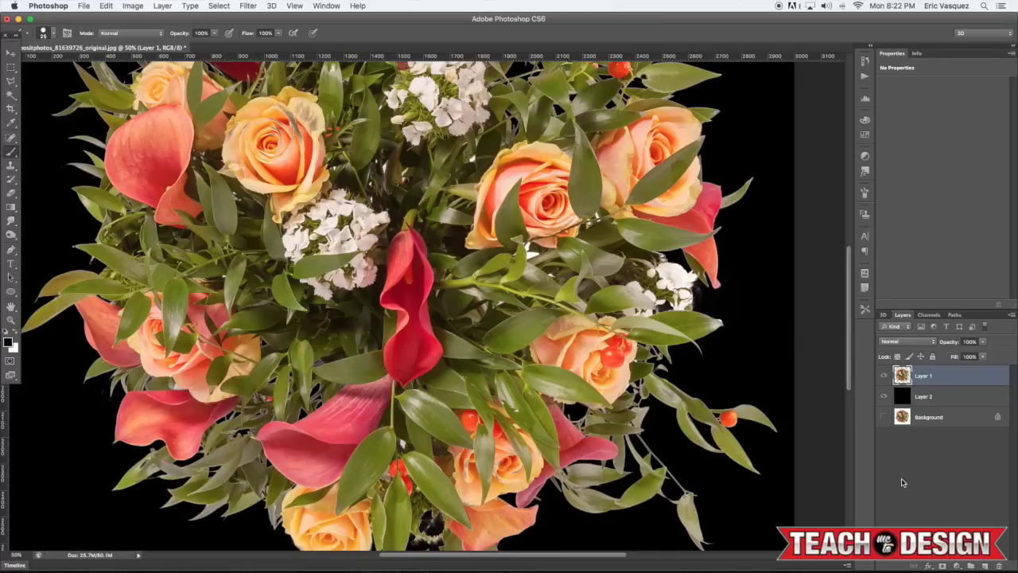
click(944, 565)
key(x)
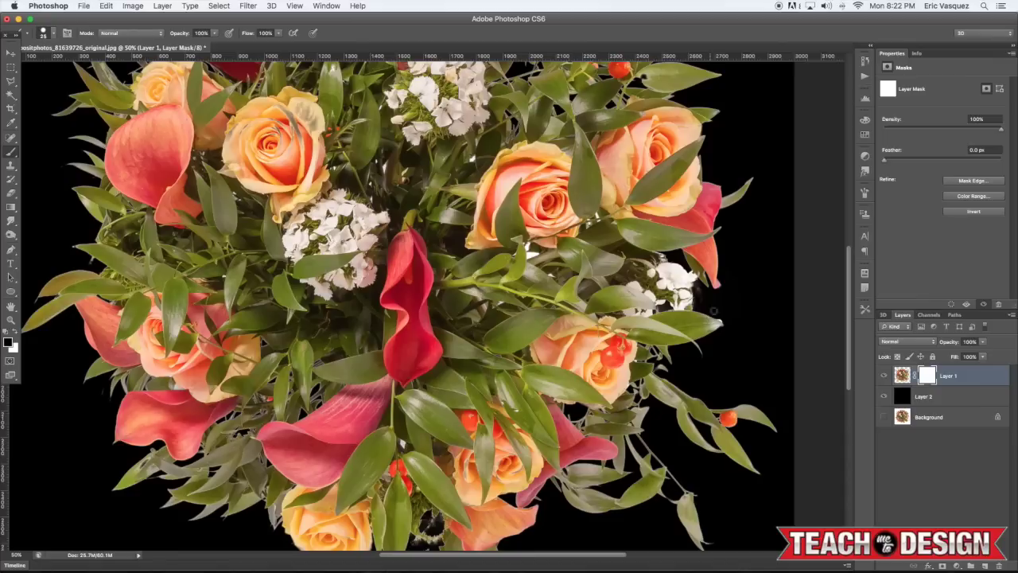
Set the Magic Wand tolerance to 32 and select the leftover white gaps under the orange rose beside the central red calla lily.
key([)
key(super+1)
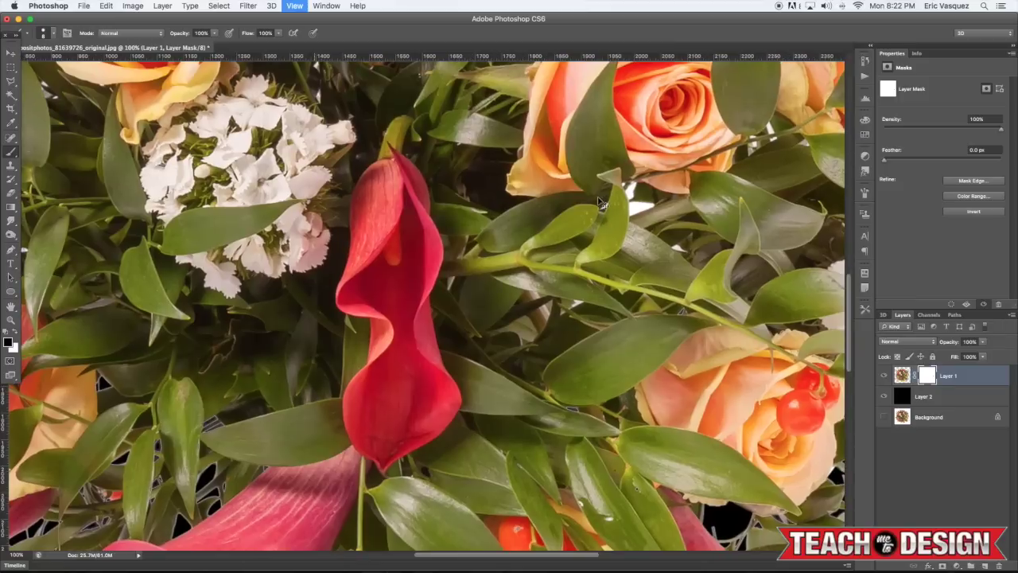
key(w)
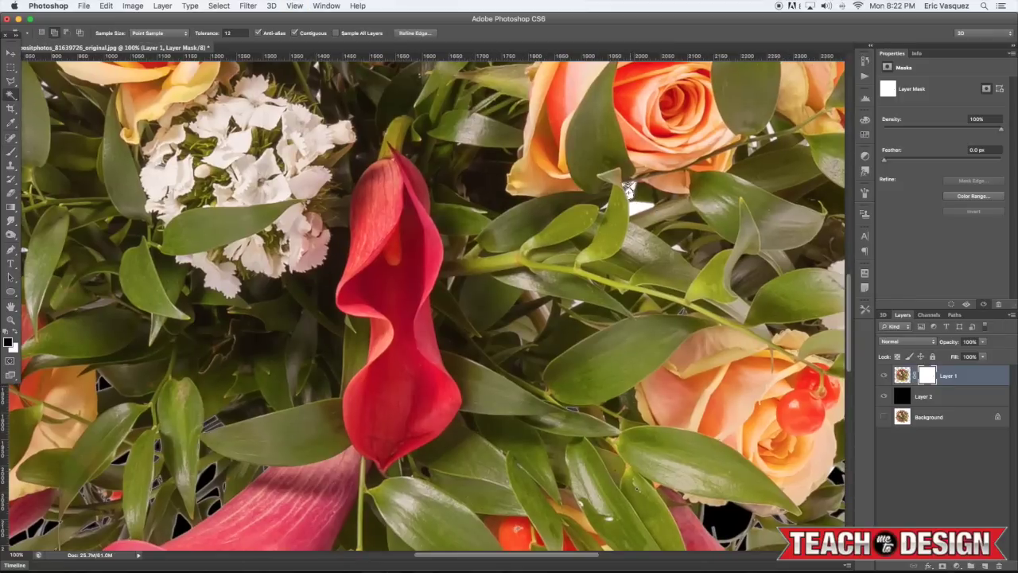
key(super+d)
drag(238, 33, 192, 35)
text(32)
click(629, 191)
drag(746, 217, 654, 252)
shift+click(666, 180)
shift+click(682, 165)
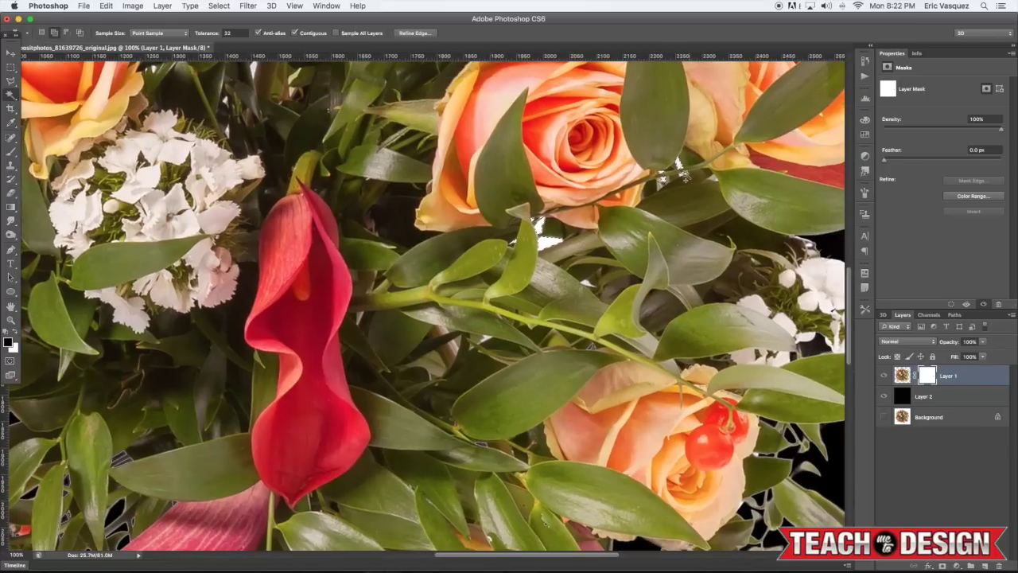
Add the remaining white gaps between the leaves and berries in the bouquet's lower half to the selection.
drag(752, 249, 605, 178)
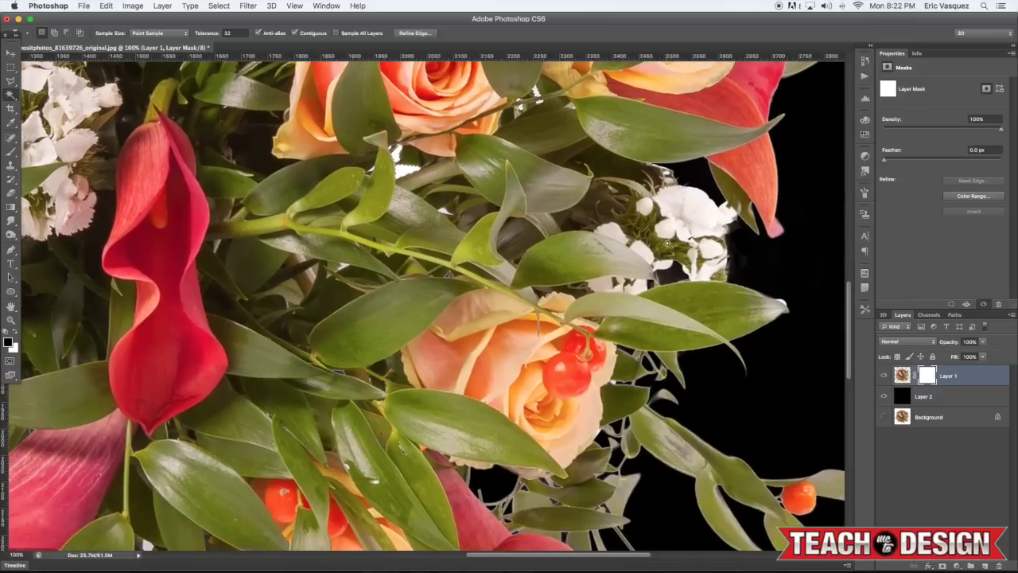
drag(528, 393, 614, 257)
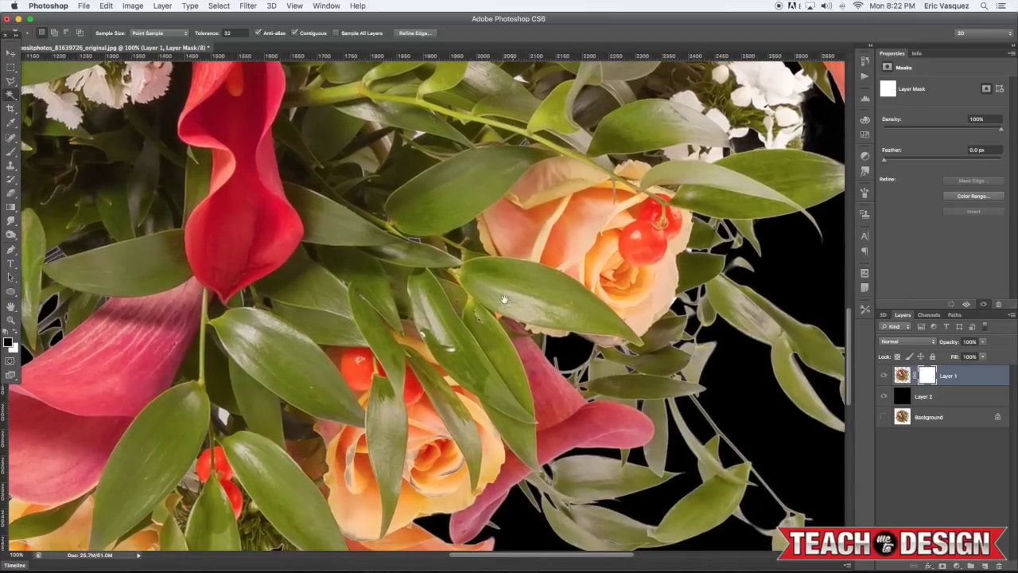
drag(509, 296, 627, 235)
drag(470, 303, 561, 267)
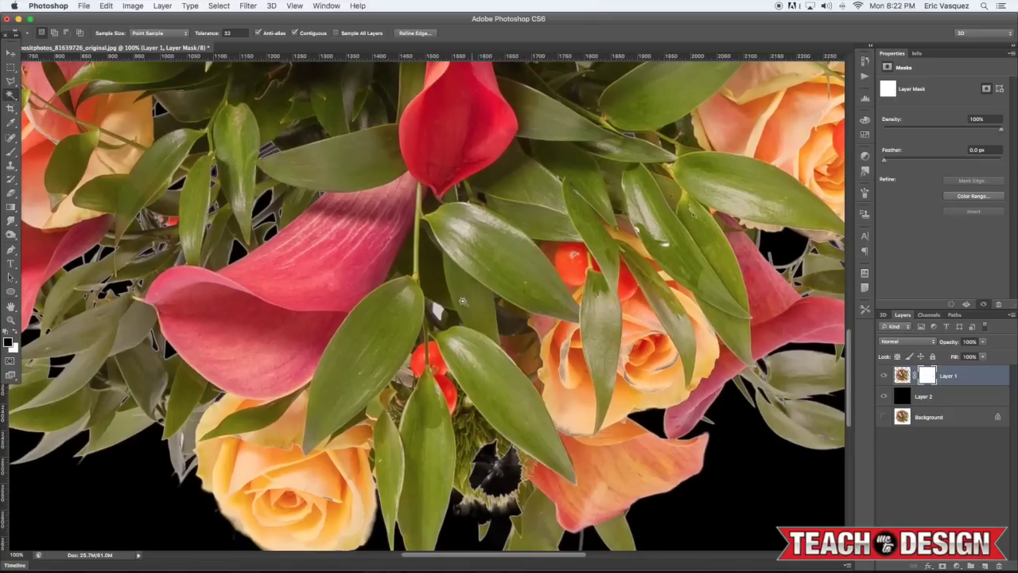
drag(390, 318, 537, 367)
drag(297, 197, 475, 347)
drag(474, 227, 436, 280)
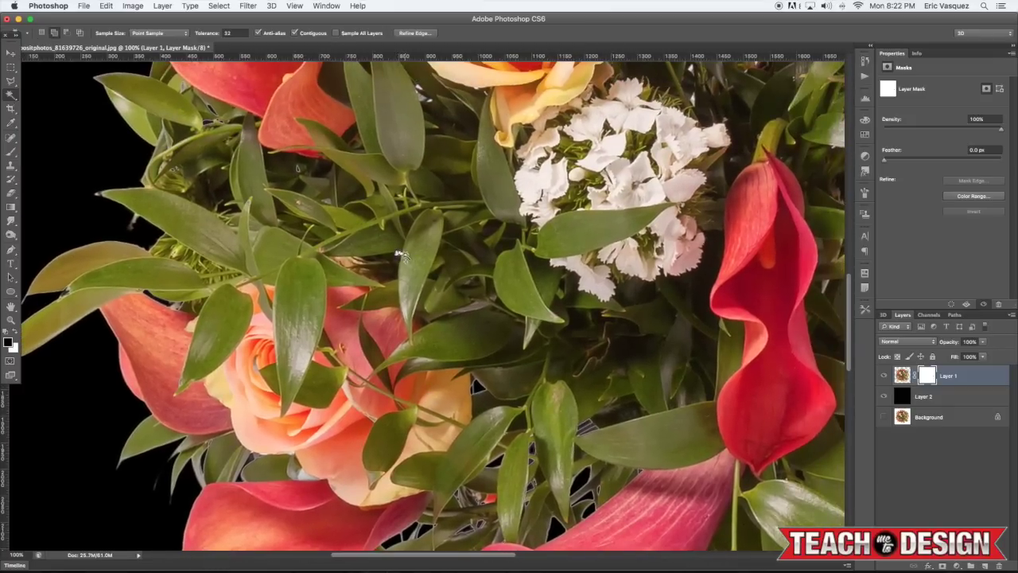
Add the small white gaps among the leaves in the bouquet's left side and upper centre to the selection.
scroll(403, 192, up, 5)
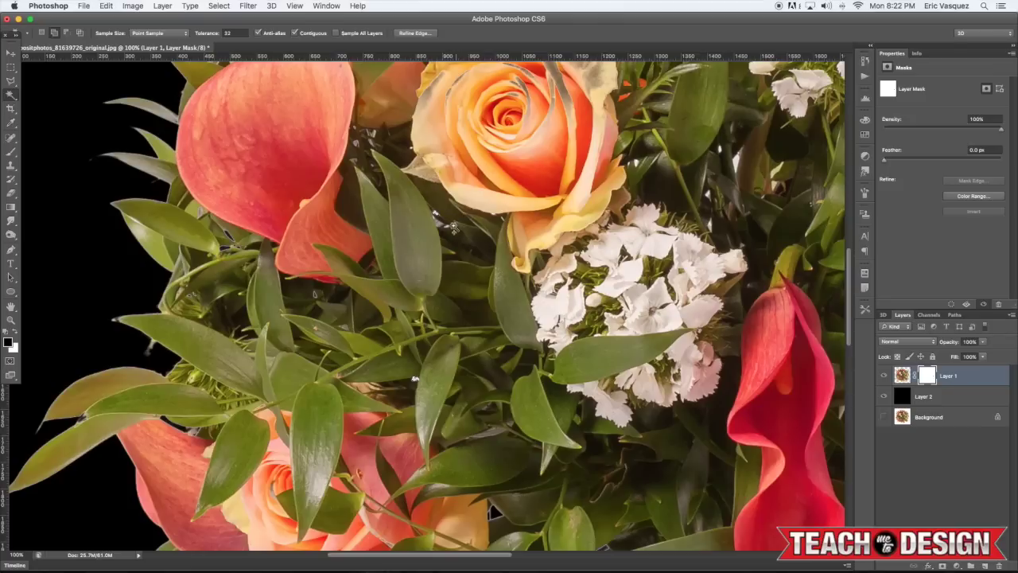
scroll(465, 226, up, 4)
scroll(465, 225, right, 6)
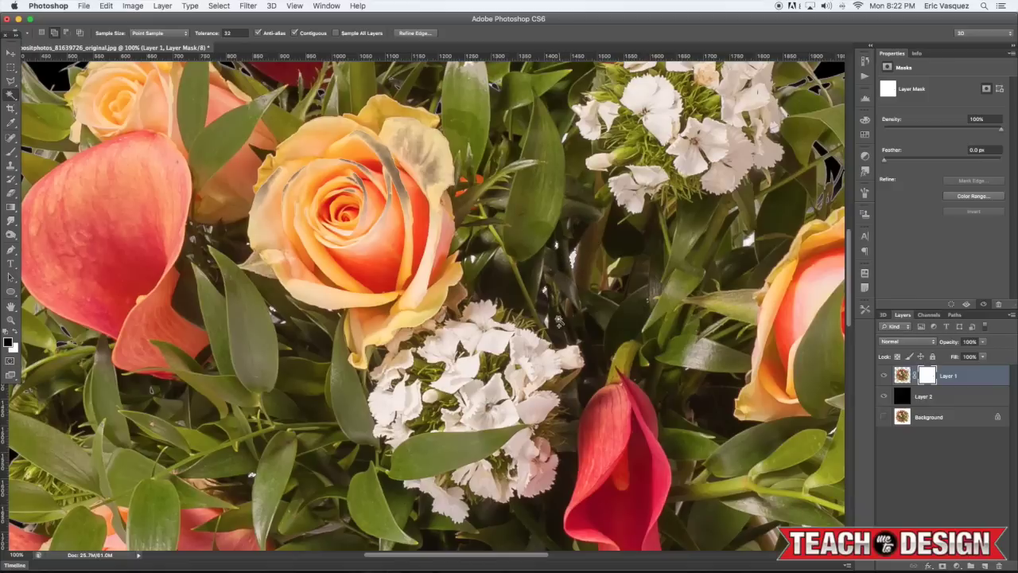
scroll(706, 237, up, 2)
scroll(706, 237, right, 3)
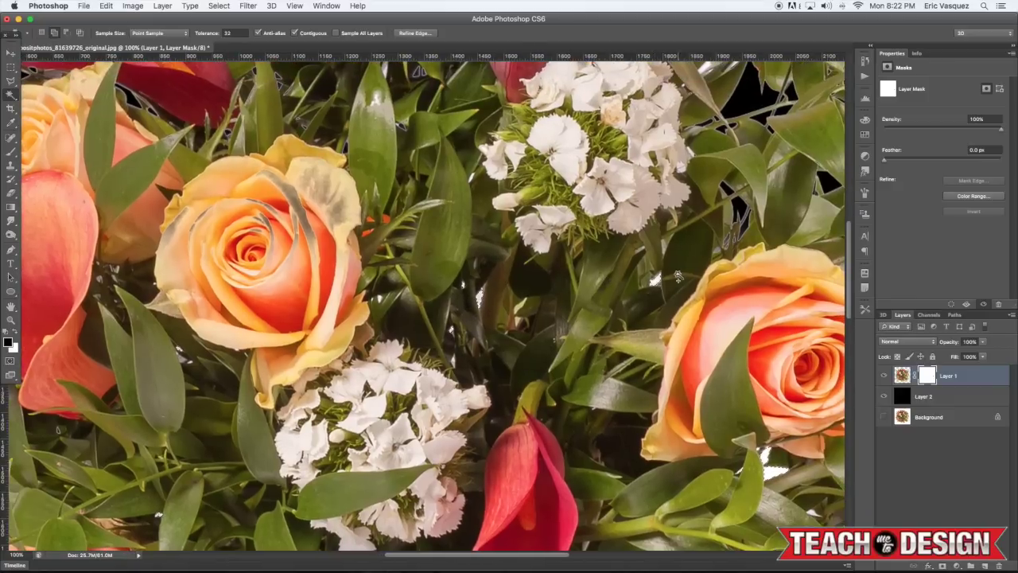
scroll(502, 238, up, 4)
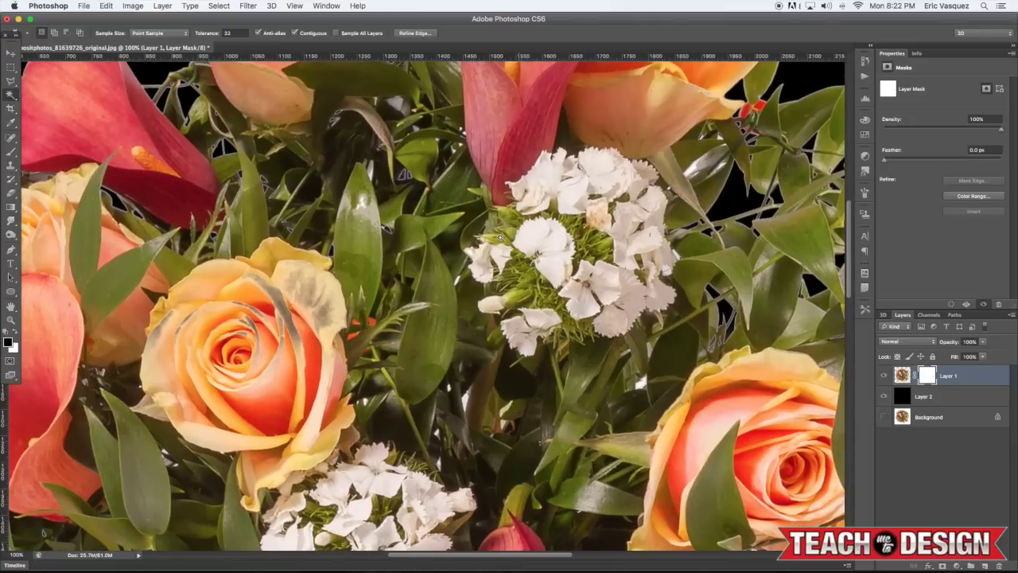
scroll(459, 278, up, 3)
scroll(460, 278, left, 4)
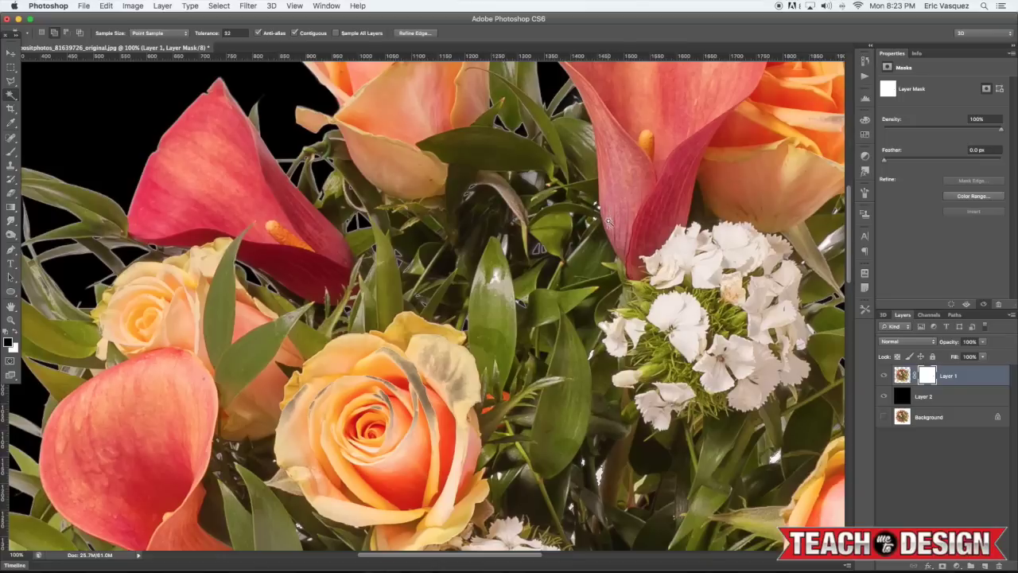
scroll(599, 227, right, 10)
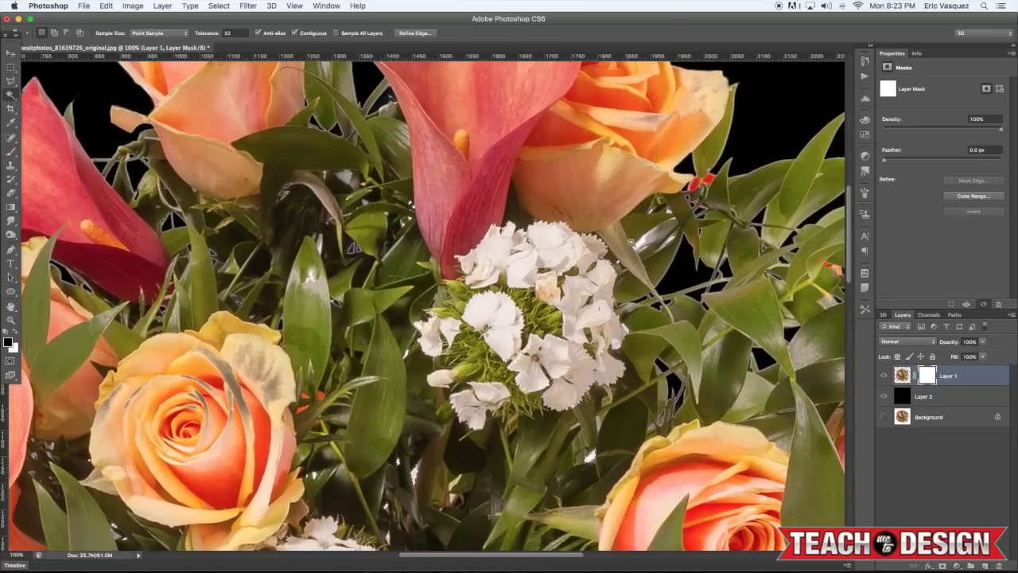
Fill the selected gaps with black on Layer 1's mask, deselect, and apply the layer mask.
key(super+0)
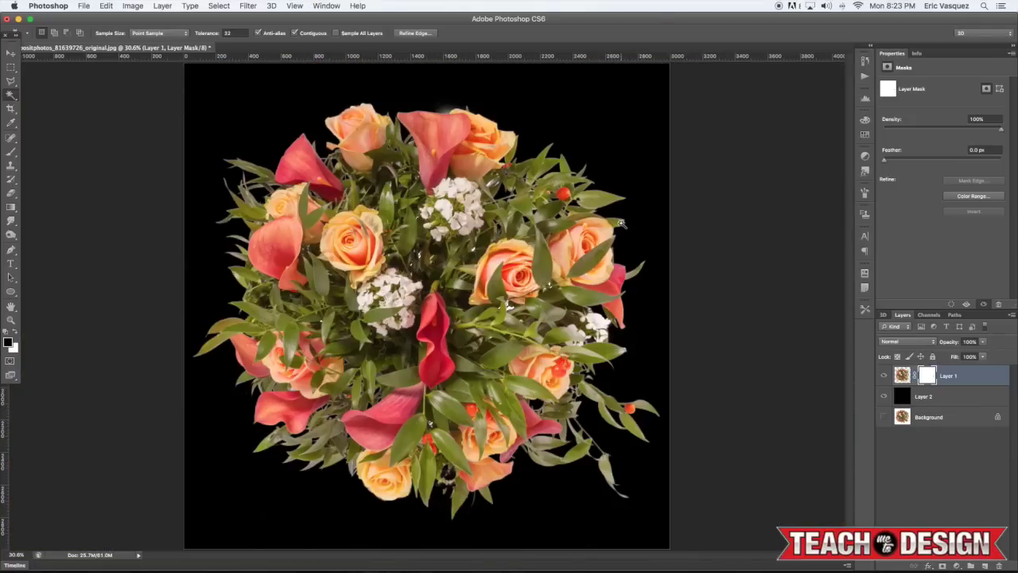
key(alt+BackSpace)
key(super+d)
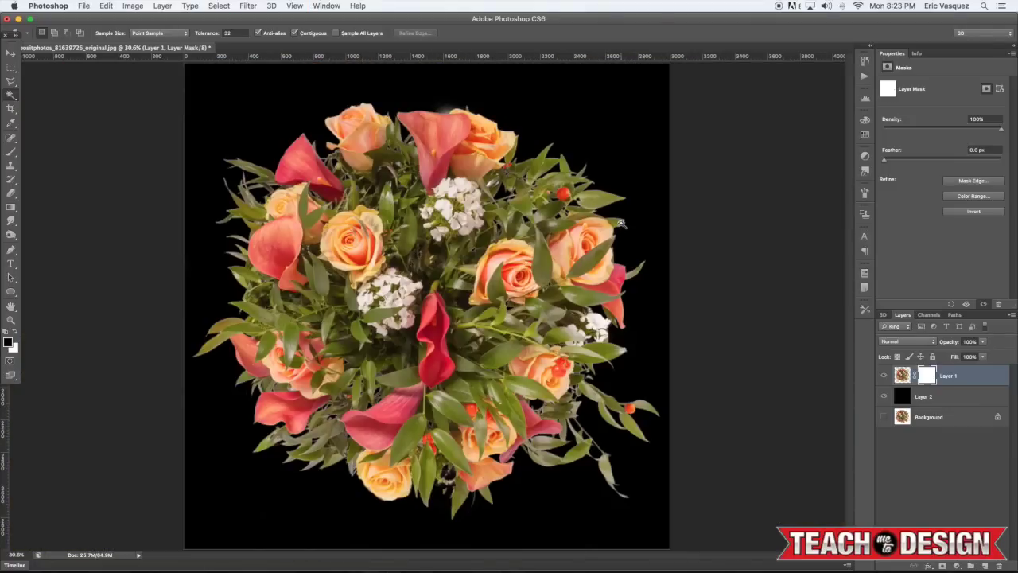
right_click(927, 377)
click(907, 403)
key(v)
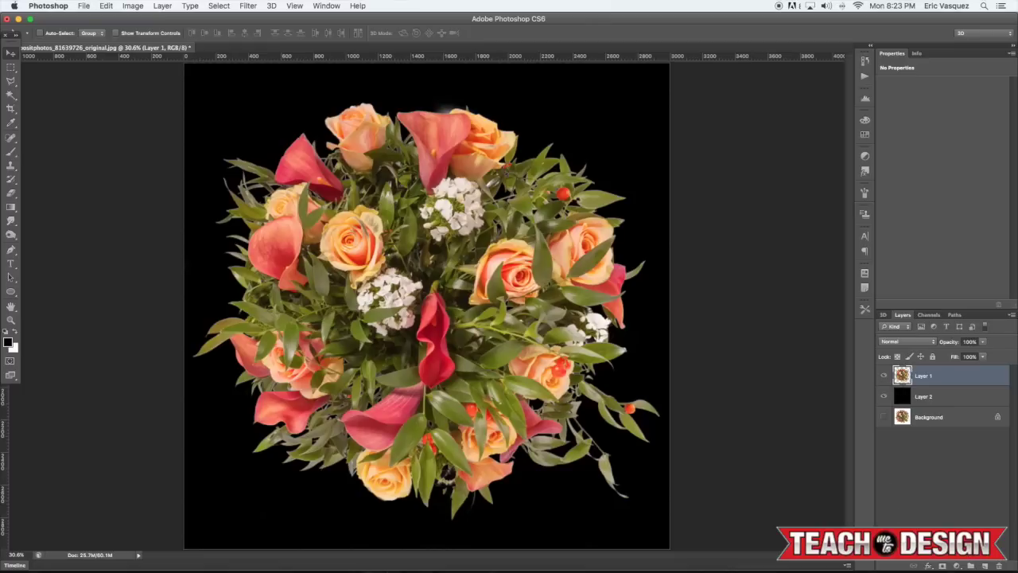
Add a new mask to Layer 1 and paint black over the white haze above the calla lily and rose along the top edge.
click(942, 565)
key(b)
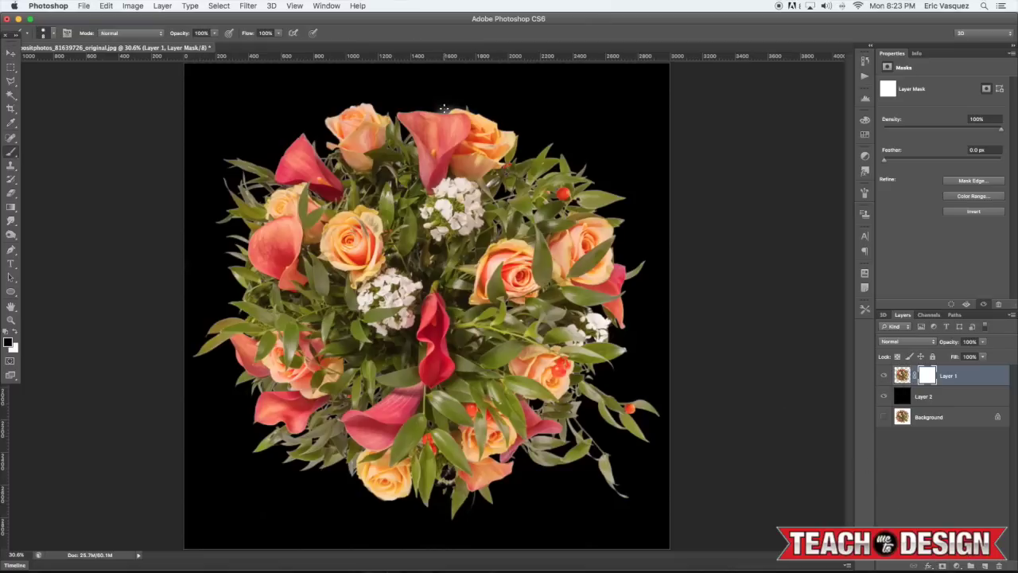
key(super+plus)
key(super+plus)
drag(467, 179, 465, 312)
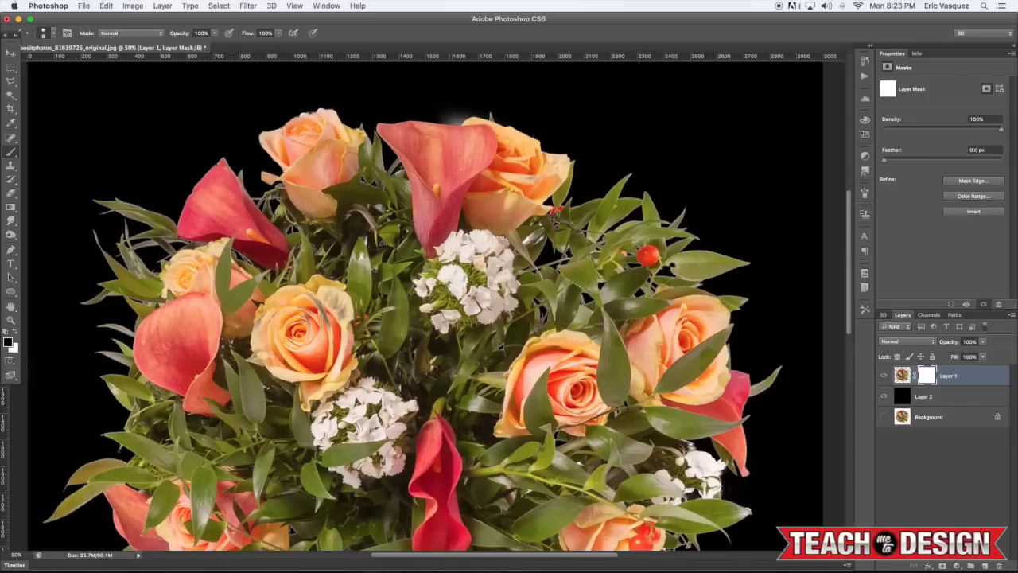
key(bracketright)
key(bracketright)
key(bracketright)
key(v)
key(super+0)
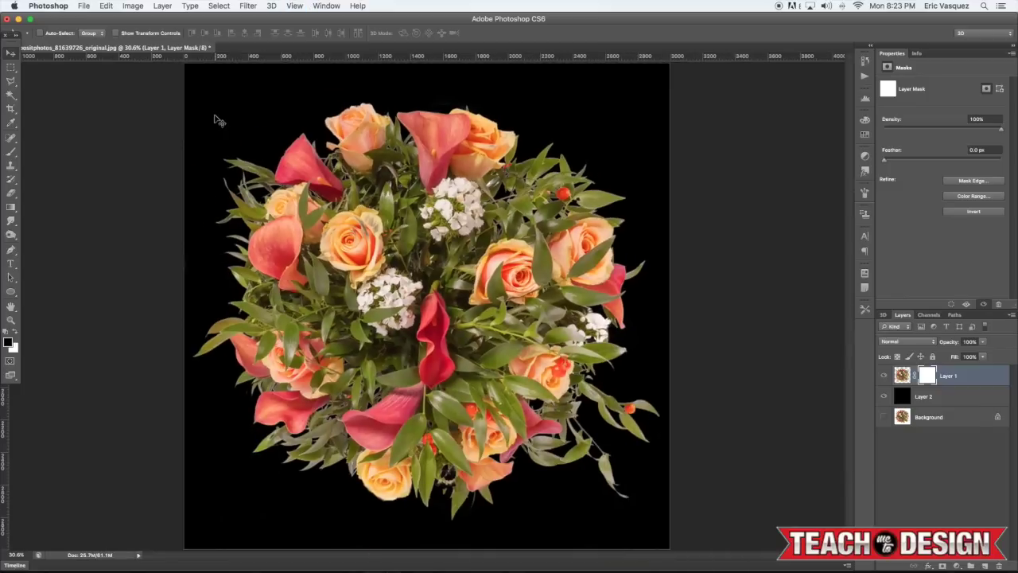
Apply Layer 1's mask and create a new empty layer above it.
right_click(928, 375)
click(922, 402)
click(944, 397)
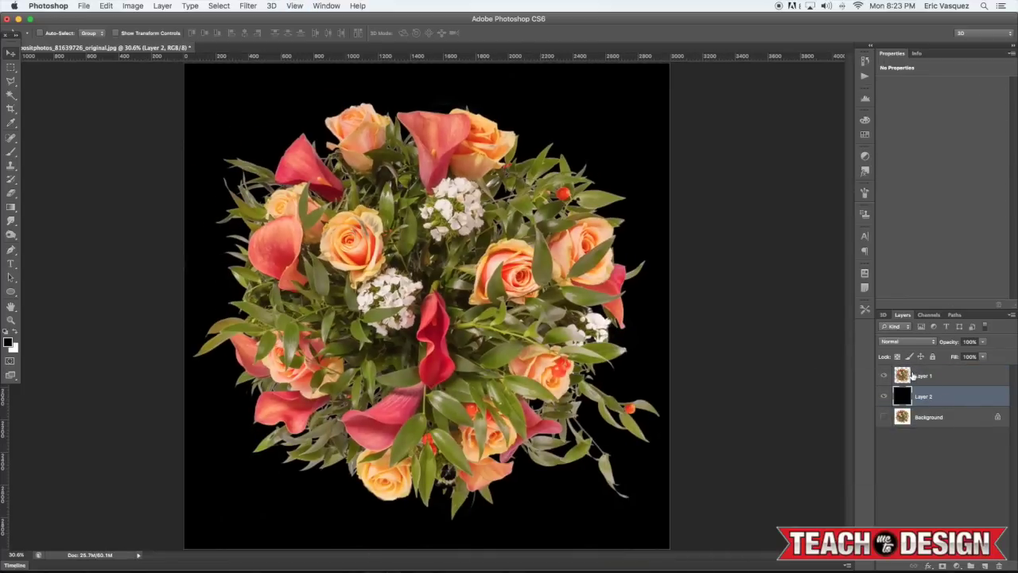
click(958, 376)
key(alt+shift+super+n)
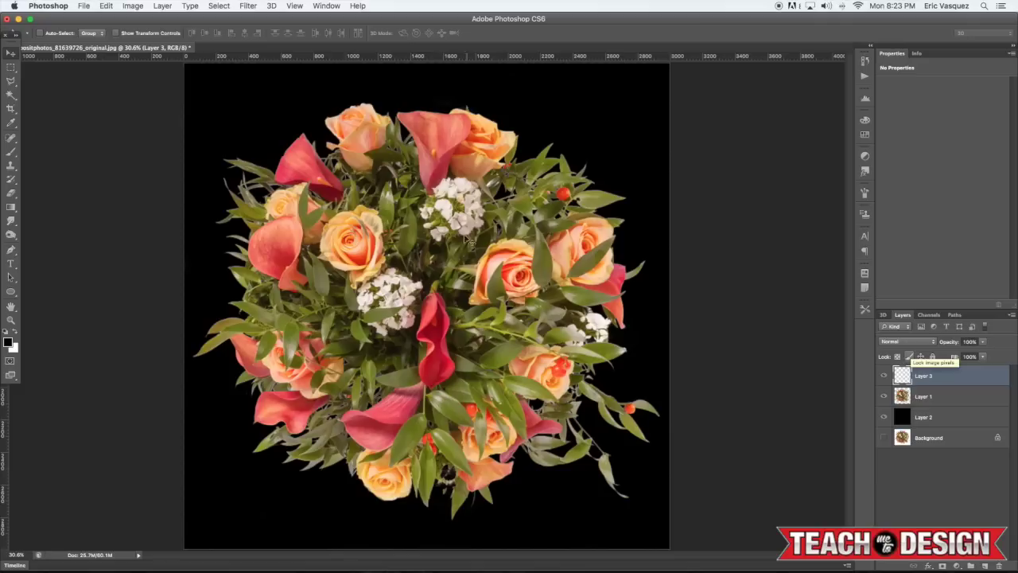
Create the white Gobold text "SR" on the new layer and scale it up to about 1536 pt over the bouquet.
key(t)
key(x)
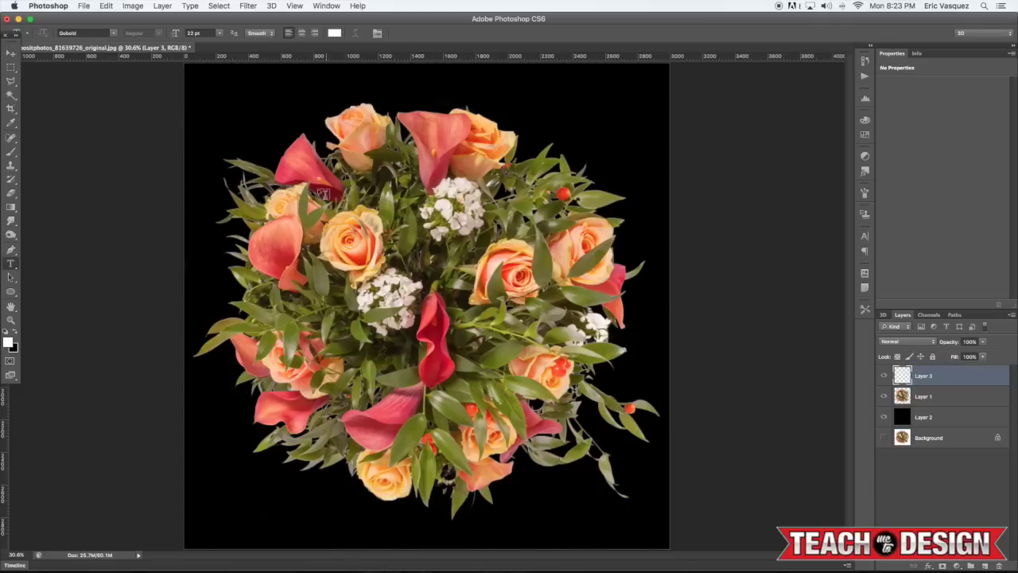
click(313, 201)
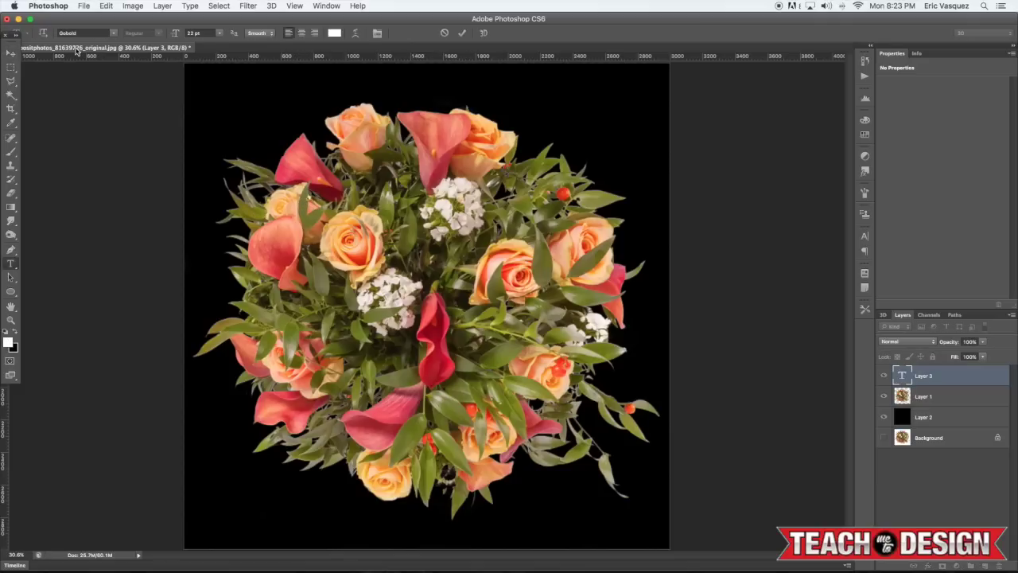
click(12, 56)
key(super+t)
drag(318, 205, 567, 434)
key(Return)
Insert a "P" between the two letters so the text reads "SPR".
key(t)
click(393, 253)
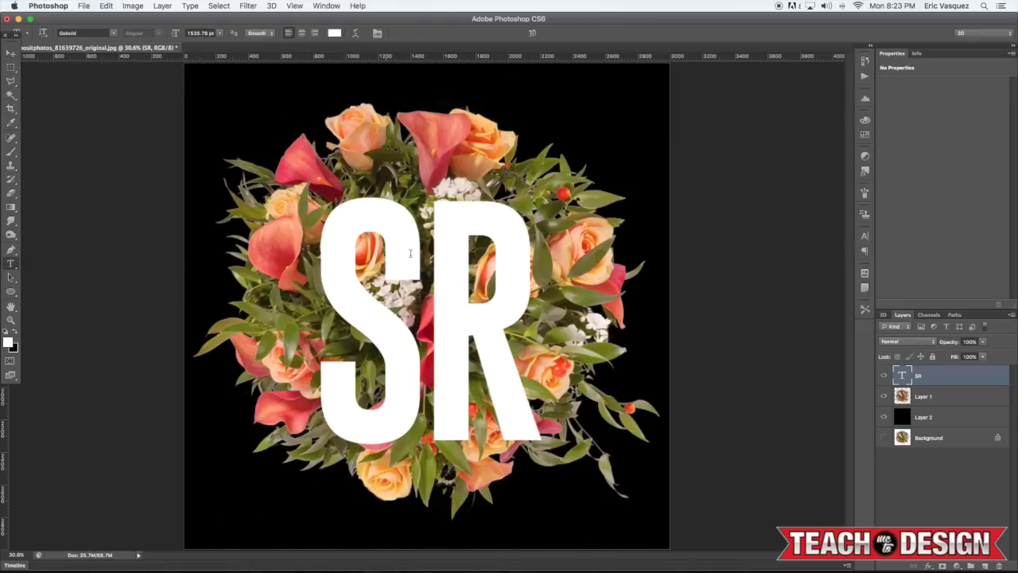
text(P)
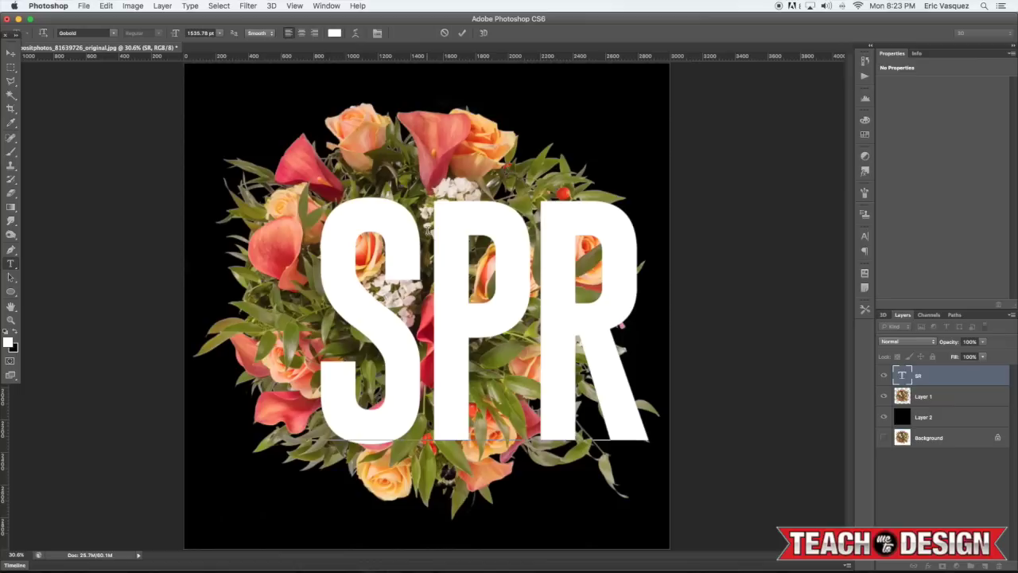
click(10, 52)
Scale the SPR text down to about 1214 pt and centre it over the bouquet's upper half.
drag(452, 237, 400, 134)
key(ctrl+t)
drag(595, 382, 538, 296)
key(Return)
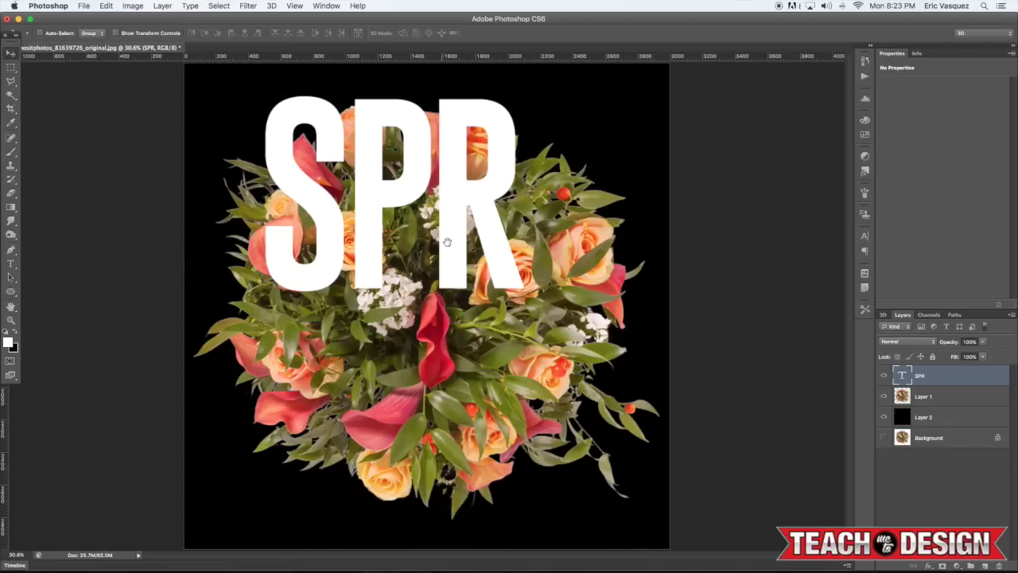
drag(466, 222, 492, 214)
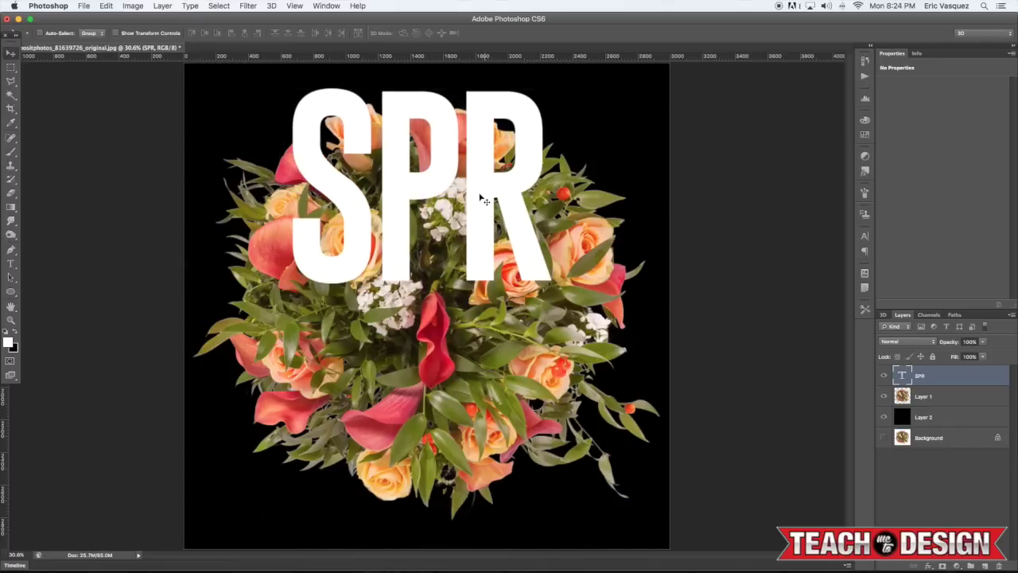
Duplicate the SPR text layer, send the copy beneath the original, and move it straight down below the first line.
key(super+j)
key(super+bracketleft)
drag(485, 132, 484, 325)
Replace the copied text with "ING" and centre it under SPR.
key(t)
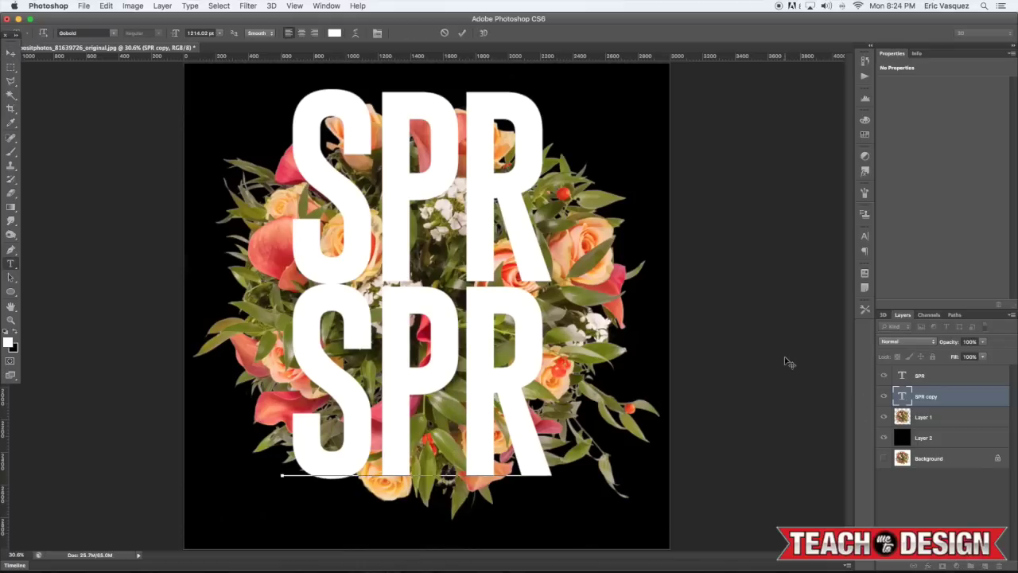
key(ctrl+a)
text(ING)
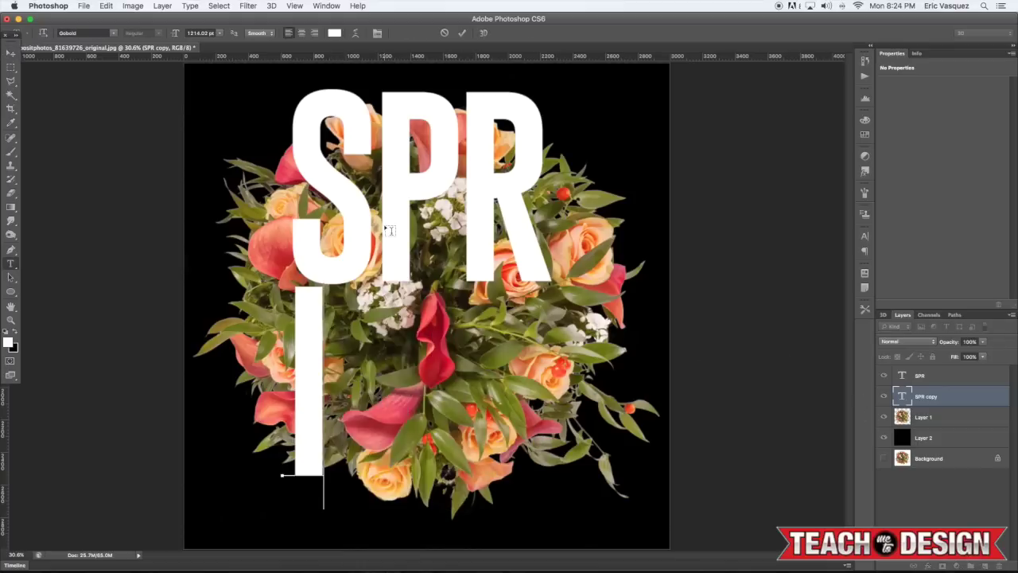
click(10, 52)
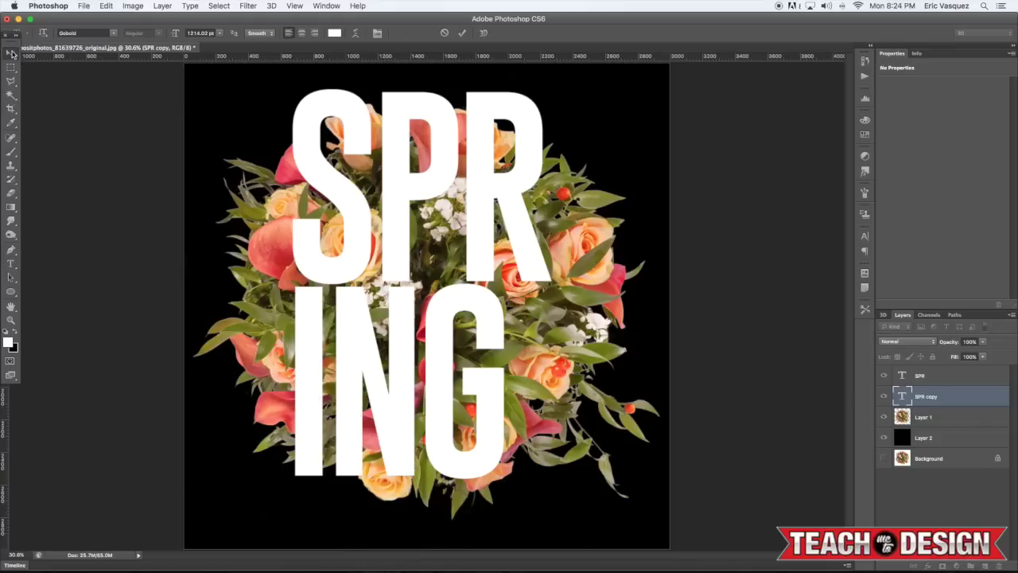
drag(418, 317, 485, 335)
Change the font of the whole SPR text to Helvetica.
key(t)
click(471, 237)
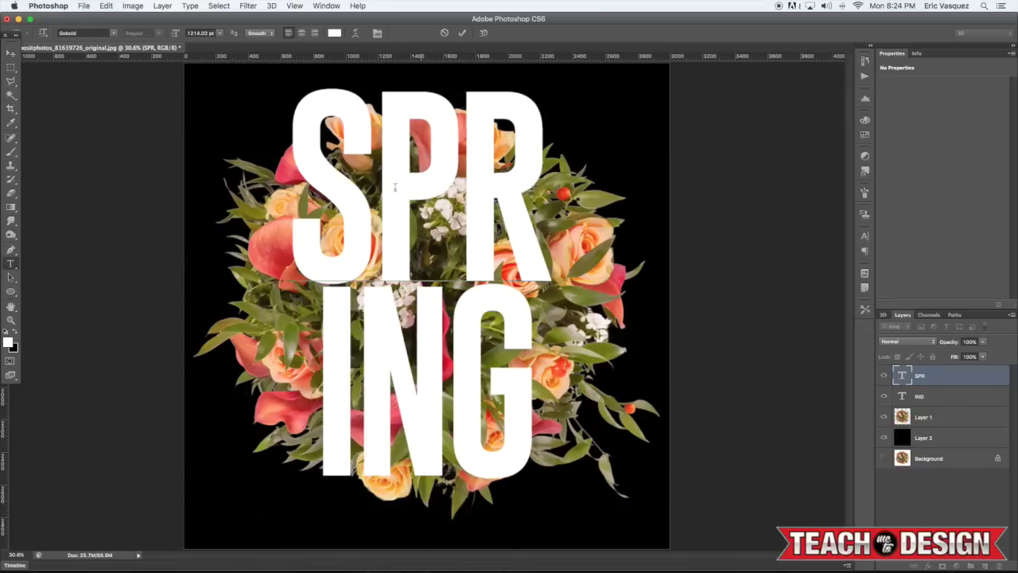
key(ctrl+a)
click(83, 33)
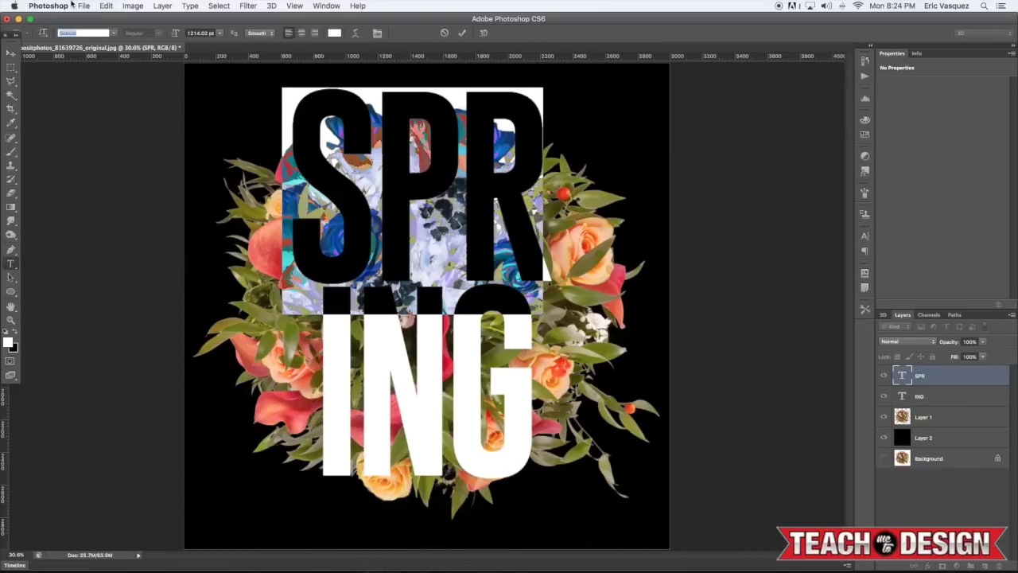
text(News Gothic MT)
key(XF86AudioMute)
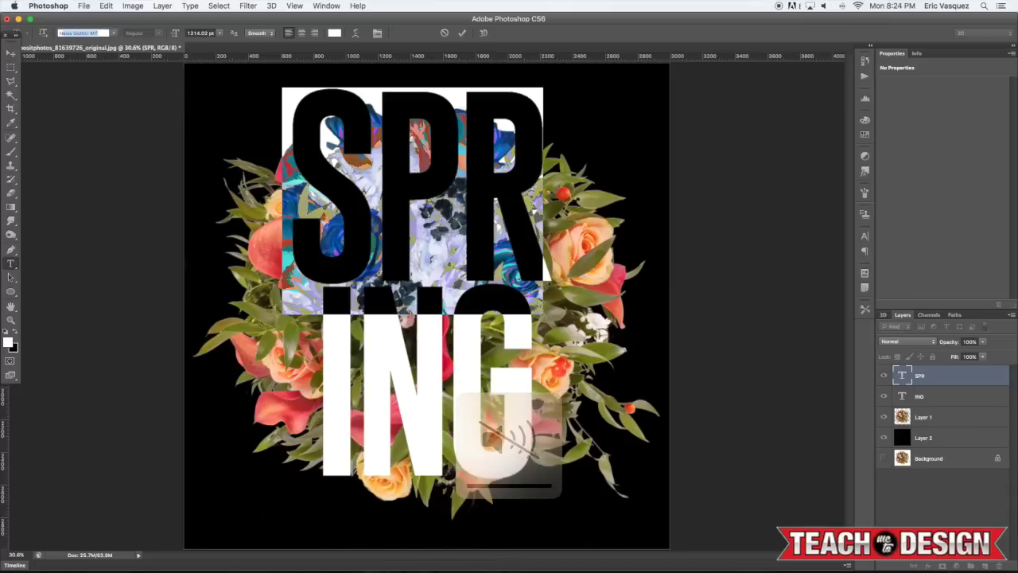
text(he)
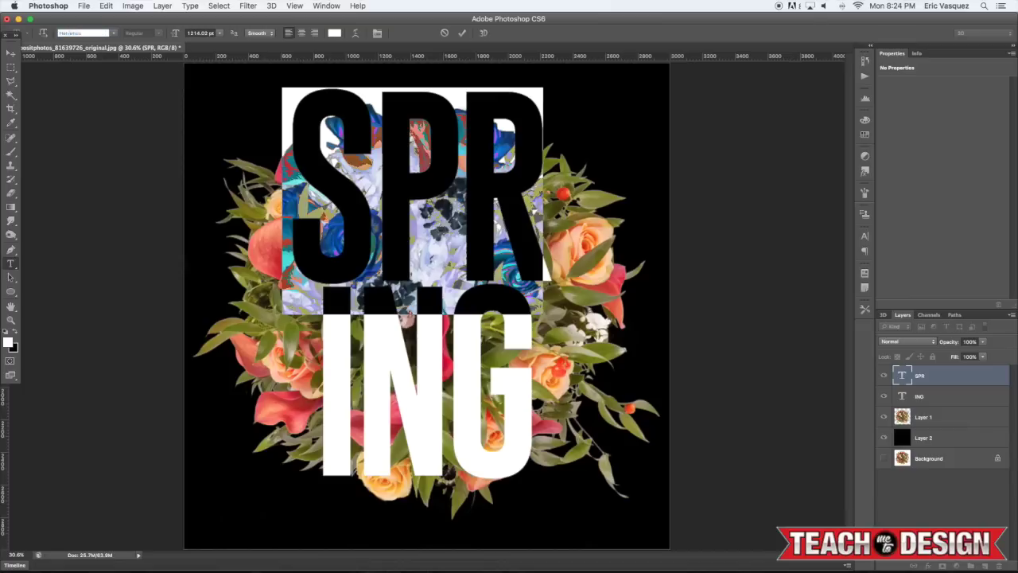
key(Return)
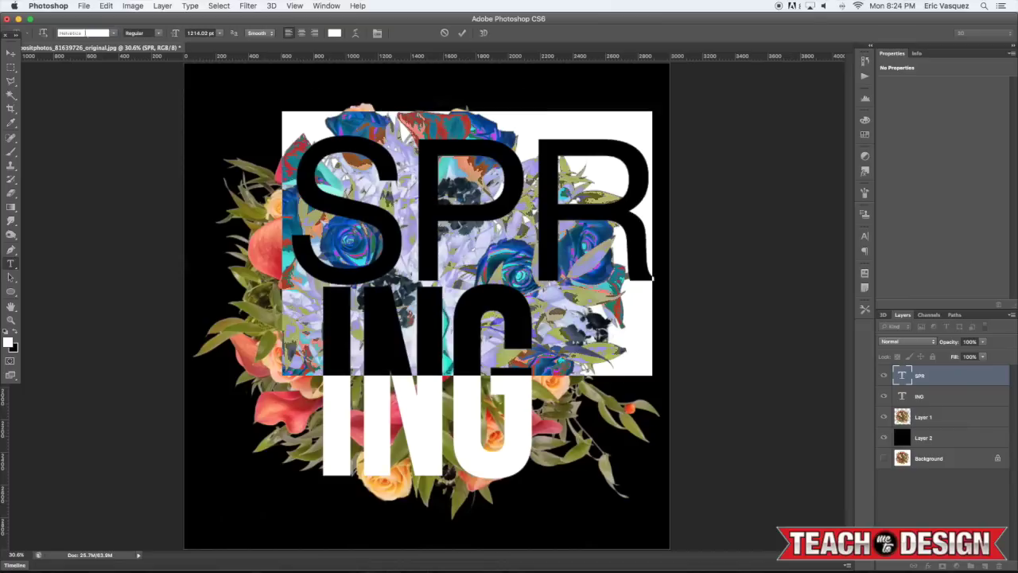
Try Helvetica Neue as the font of the SPR text, comparing it with the neighbouring fonts.
key(Down)
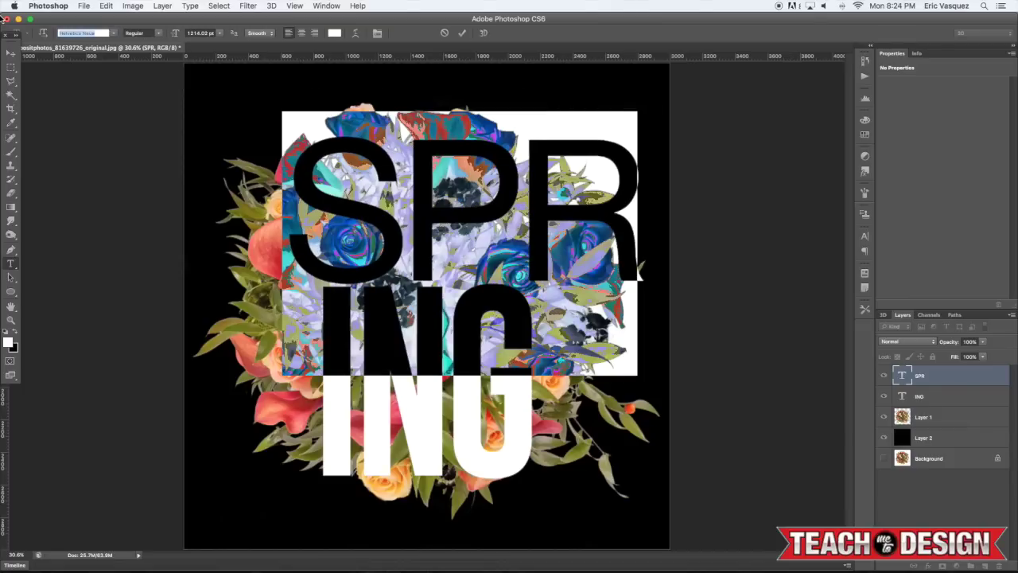
key(Down)
key(Up)
key(Down)
key(Up)
Change the font of the SPR text to Headline One.
click(114, 33)
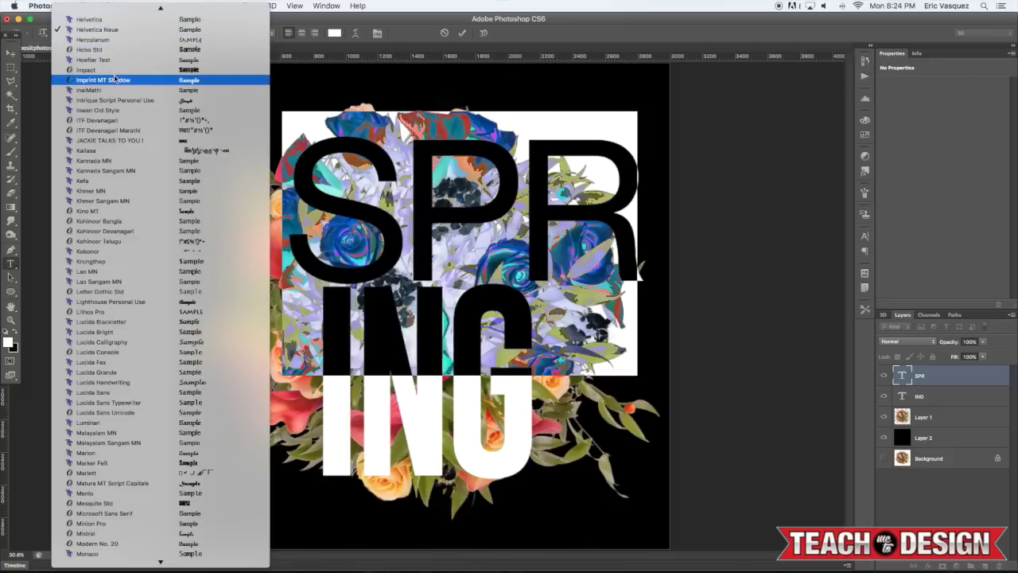
mouse_move(117, 9)
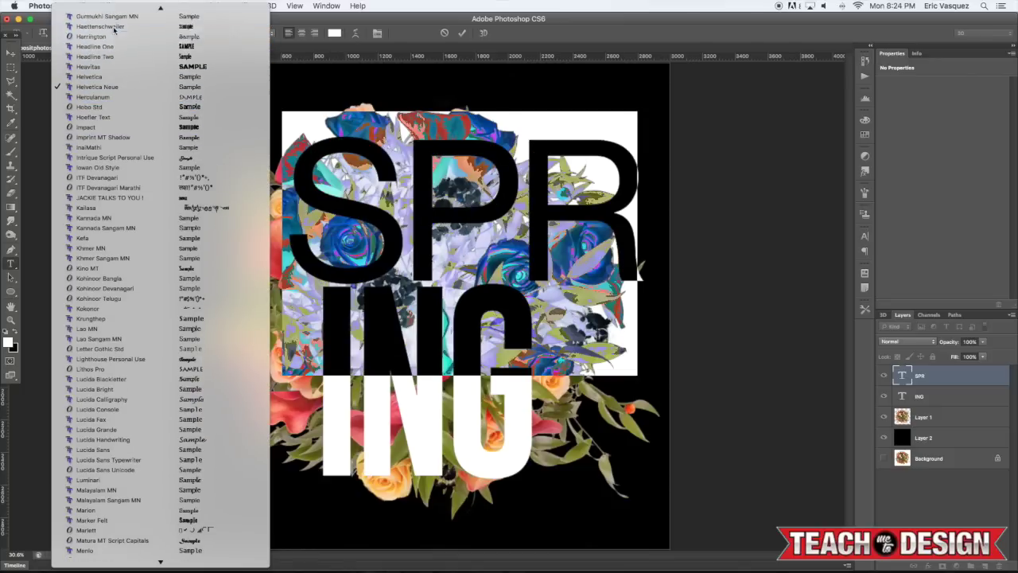
click(116, 50)
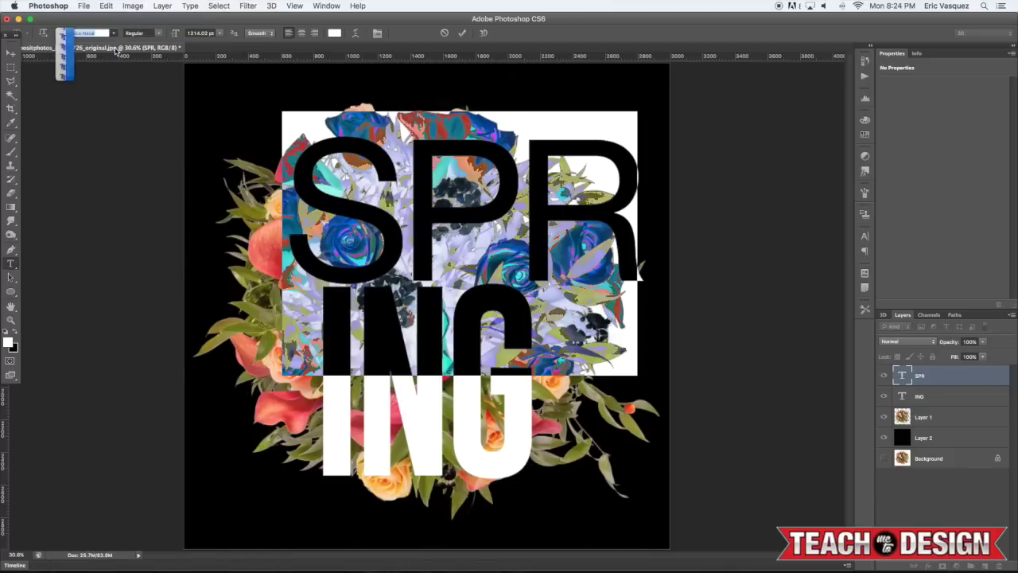
click(360, 132)
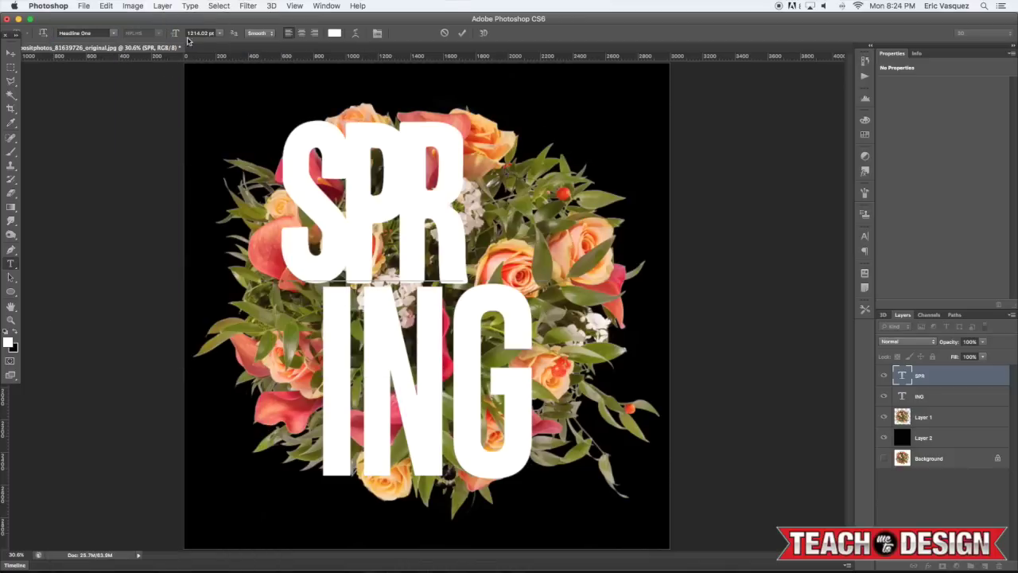
Change the font of the SPR text to Bebas Neue.
click(53, 30)
text(Franklin Gothic B)
key(super+a)
text(Head)
key(Return)
key(super+a)
click(80, 32)
key(Return)
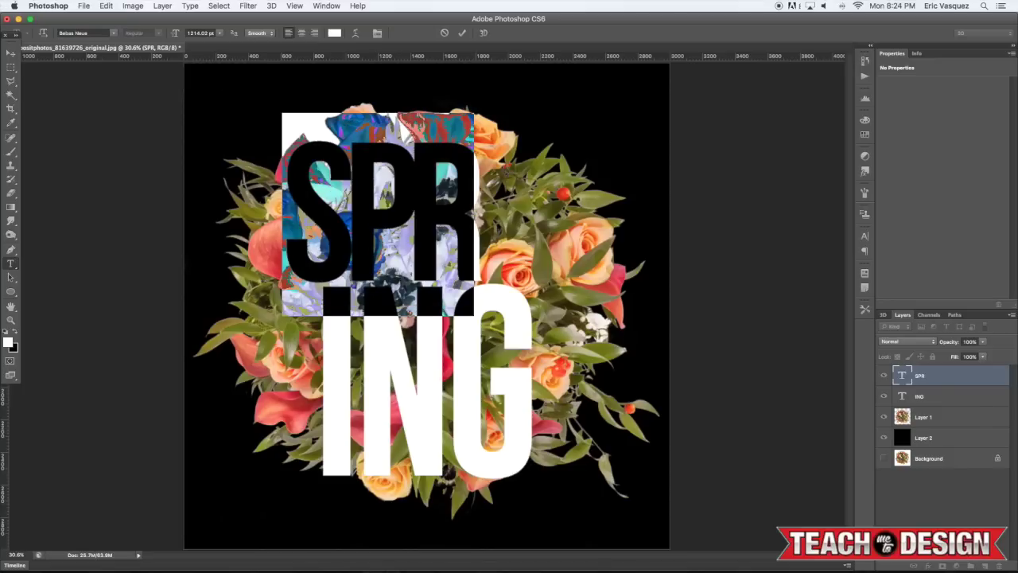
click(400, 198)
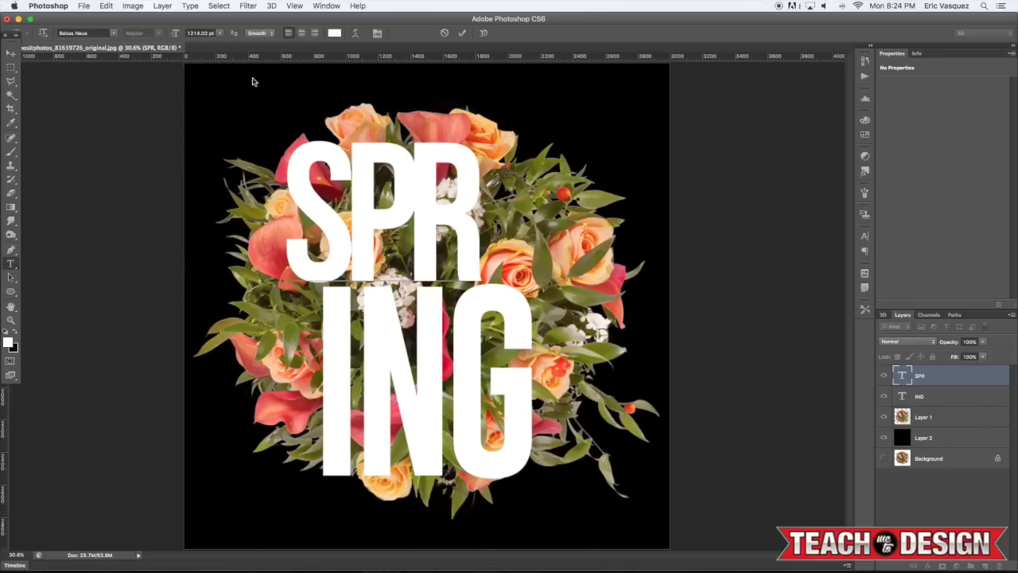
Widen the letter spacing of the whole SPR text.
key(super+a)
key(alt+Right)
key(alt+Right)
key(Left)
key(Right)
key(Right)
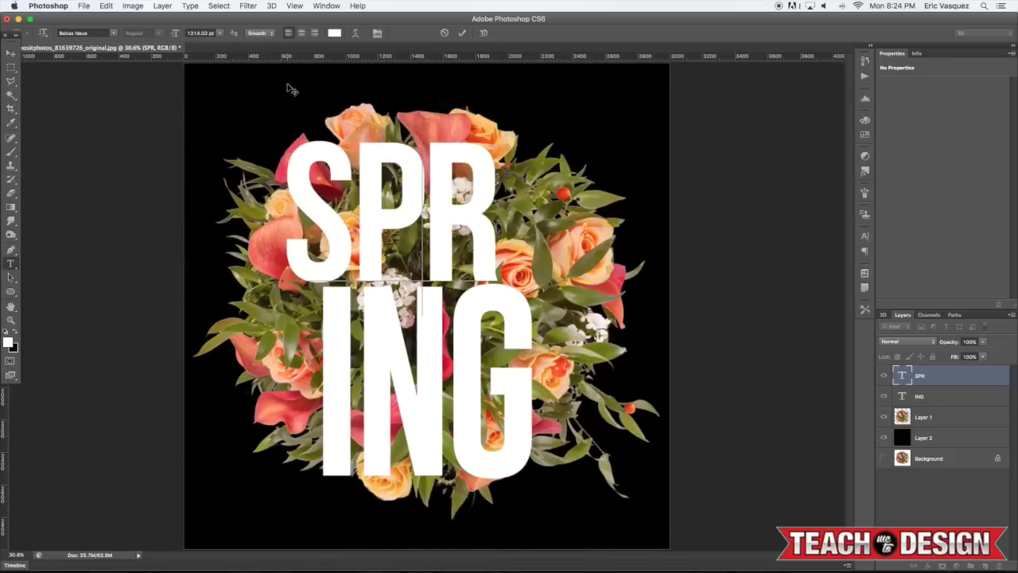
Scale the SPR text down to about 89% and place it directly above ING.
click(11, 52)
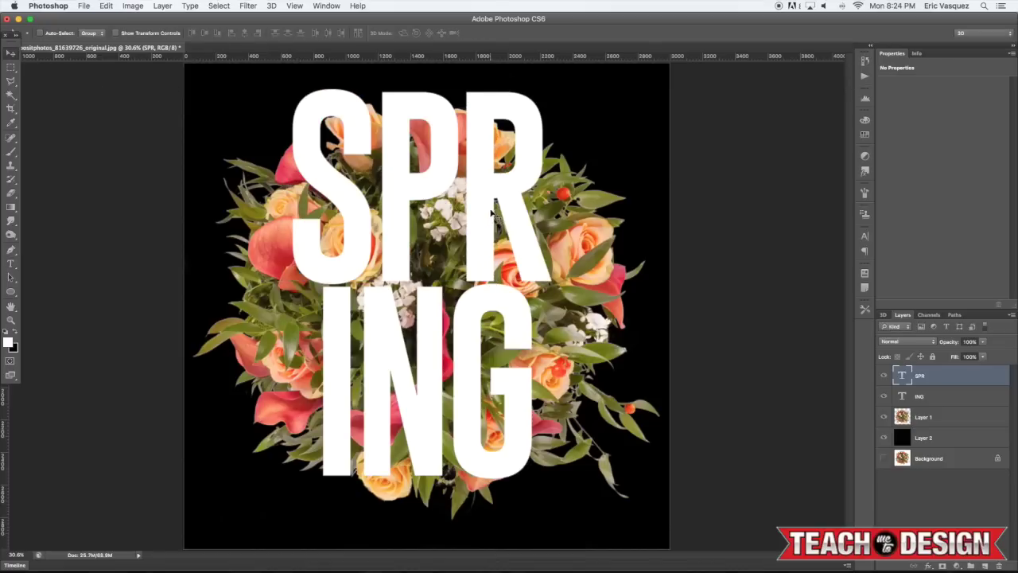
key(super+t)
drag(556, 89, 525, 114)
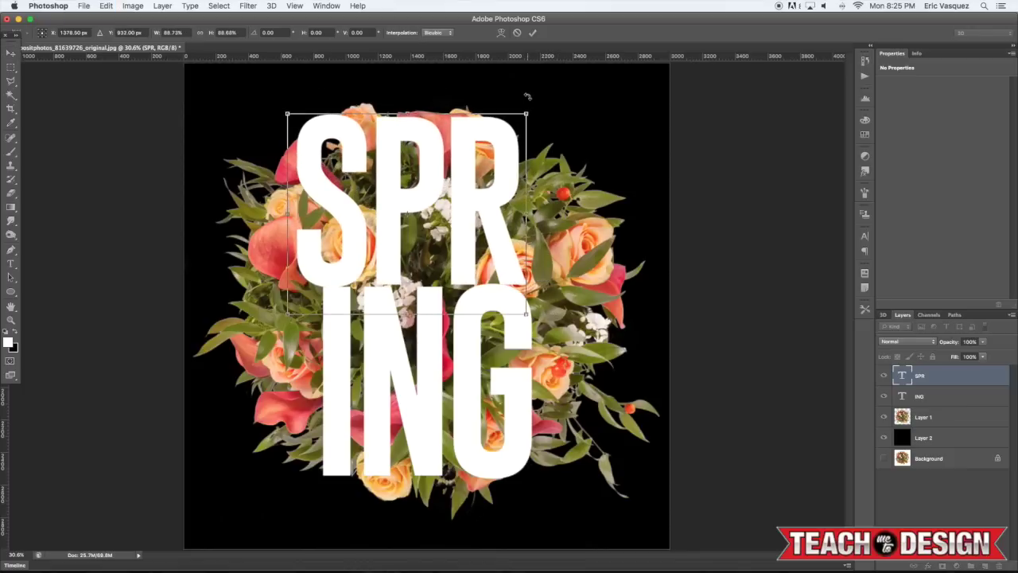
key(Return)
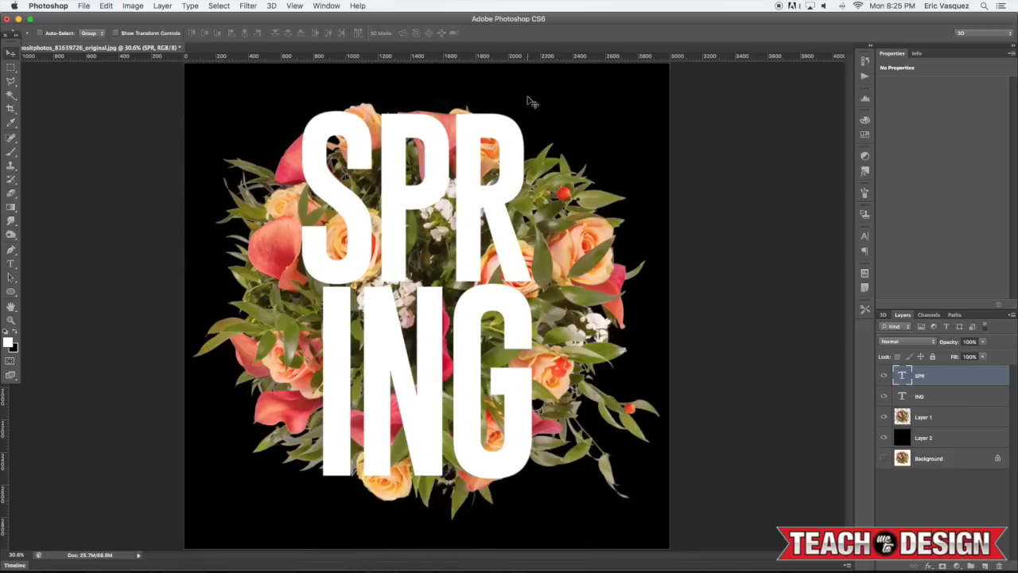
Hide the SPR and ING text layers and duplicate the Background layer to just above the black Layer 2.
drag(884, 375, 883, 396)
click(932, 461)
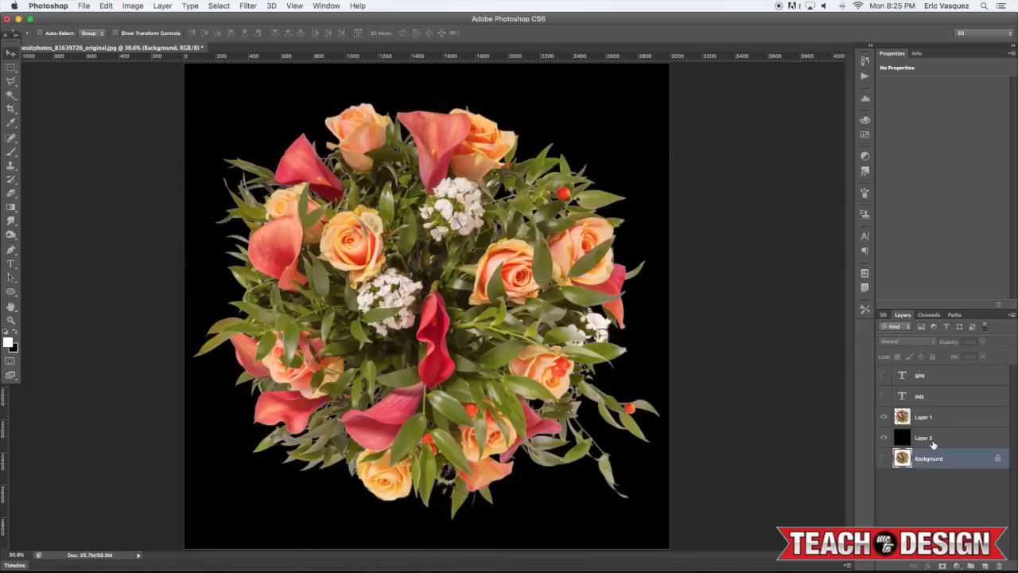
drag(932, 458, 933, 444)
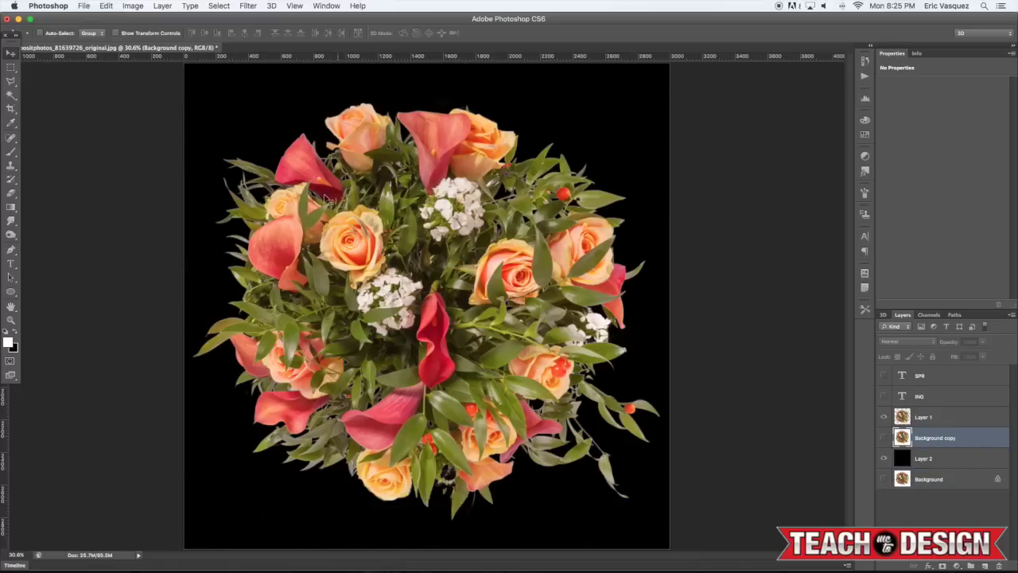
Show the Background copy with a black layer mask and paint white on the mask to restore missing flower areas.
click(883, 438)
alt+click(943, 566)
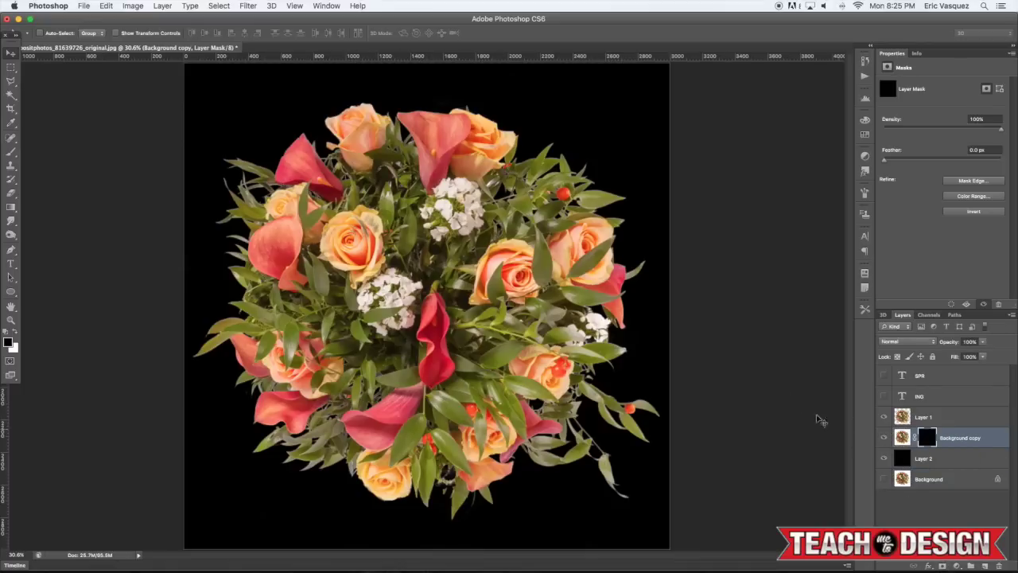
key(b)
key(x)
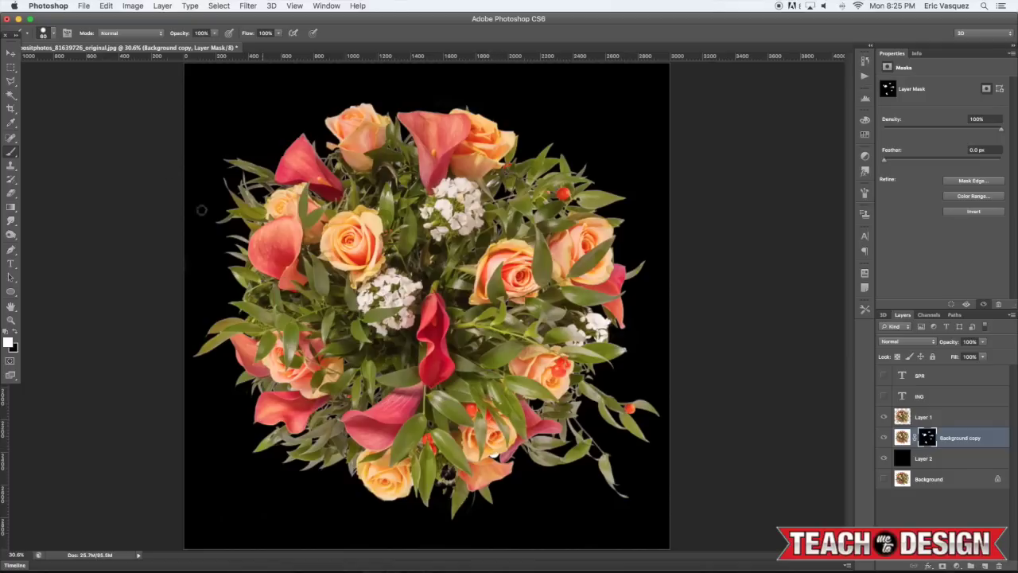
Undo the last brush stroke and merge the masked Background copy with Layer 1.
key(super+z)
shift+click(942, 422)
key(super+e)
Show the SPR text layer again and change its font to Gobold High Thin.
click(885, 378)
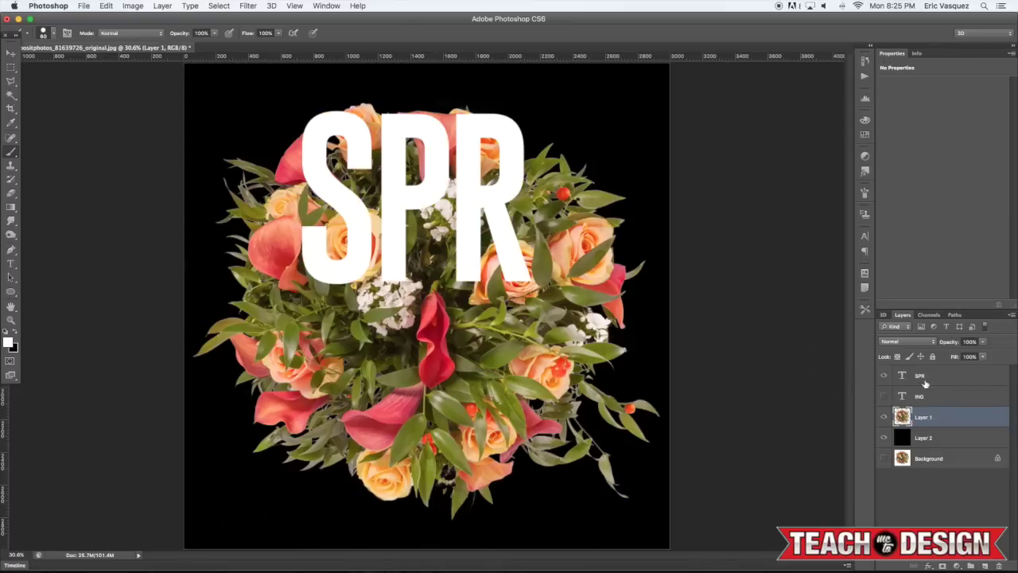
click(925, 381)
key(t)
key(Return)
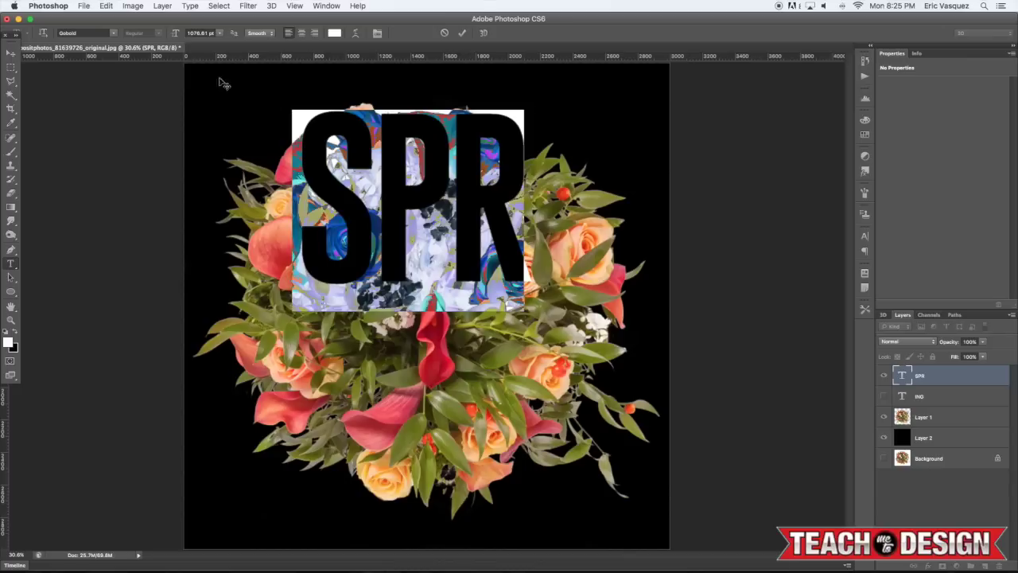
click(117, 37)
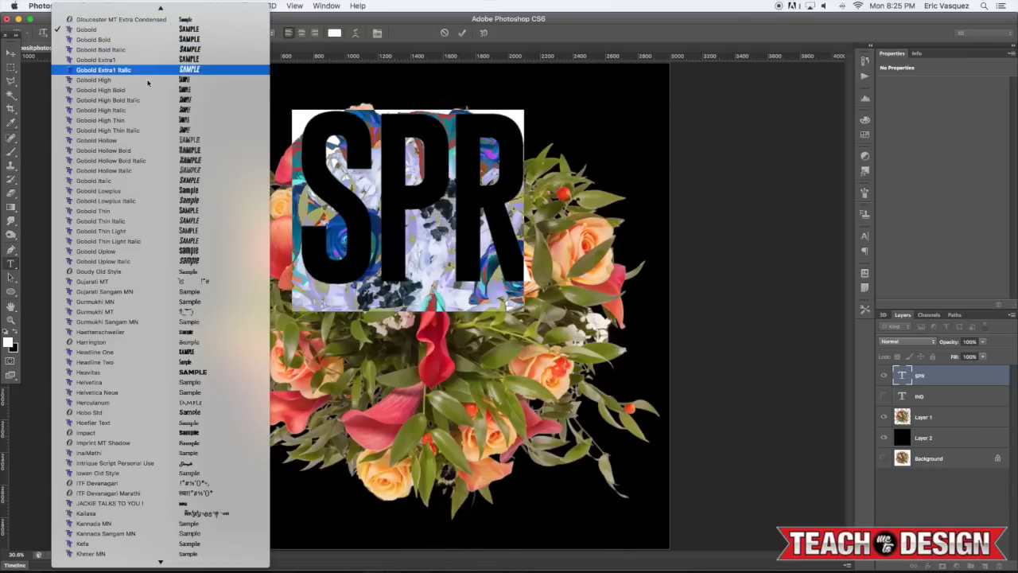
click(137, 121)
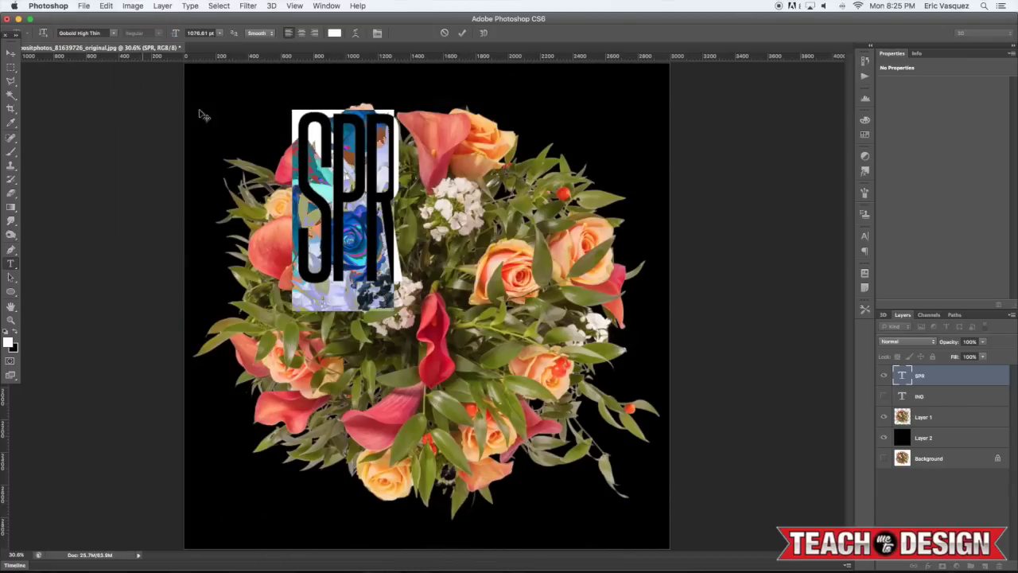
Increase the letter spacing of the narrow SPR text.
click(366, 165)
key(super+a)
key(alt+Right)
key(alt+Right)
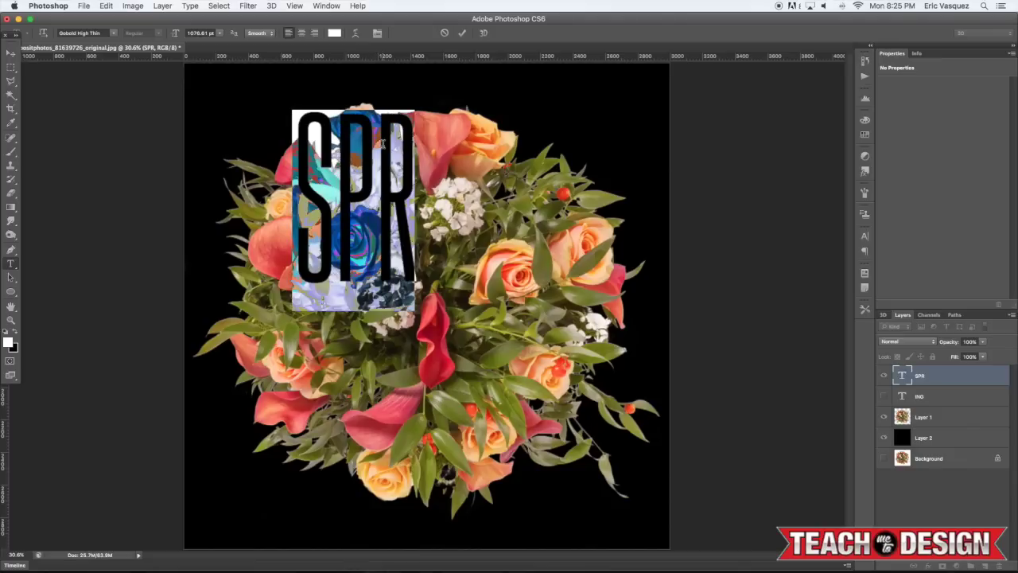
Change the font of the SPR text to Gobold High.
click(113, 33)
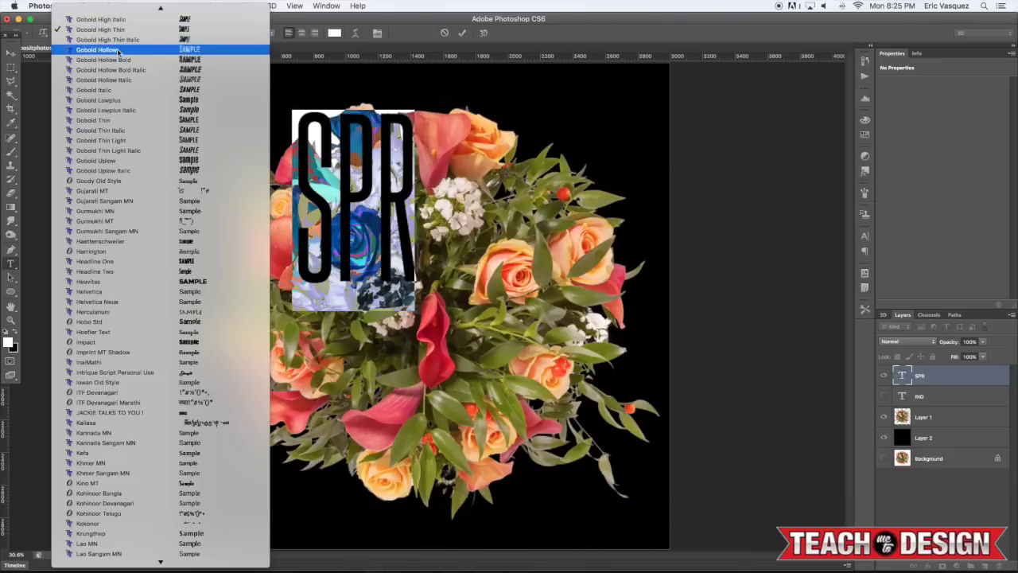
mouse_move(116, 12)
click(115, 47)
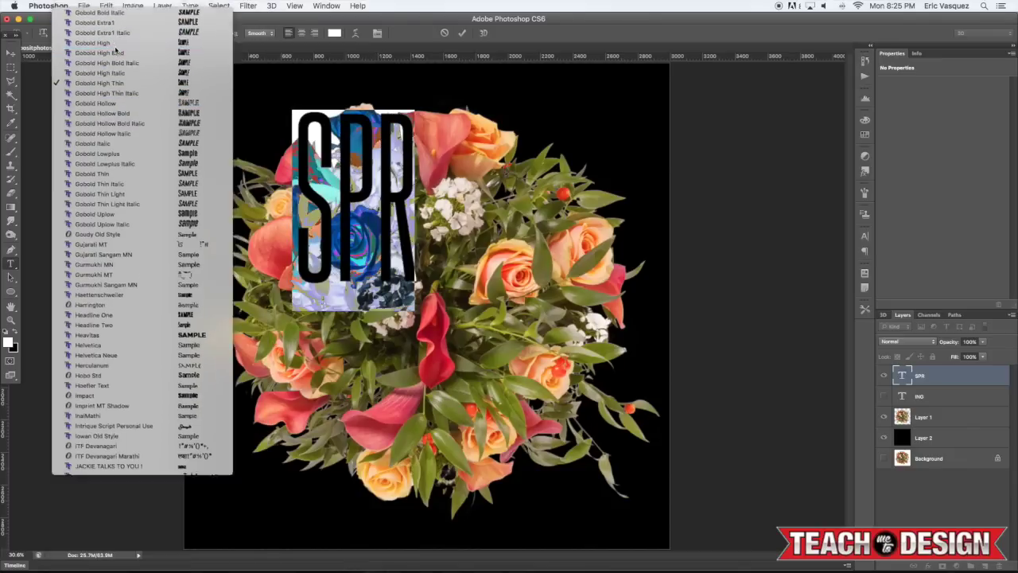
click(11, 53)
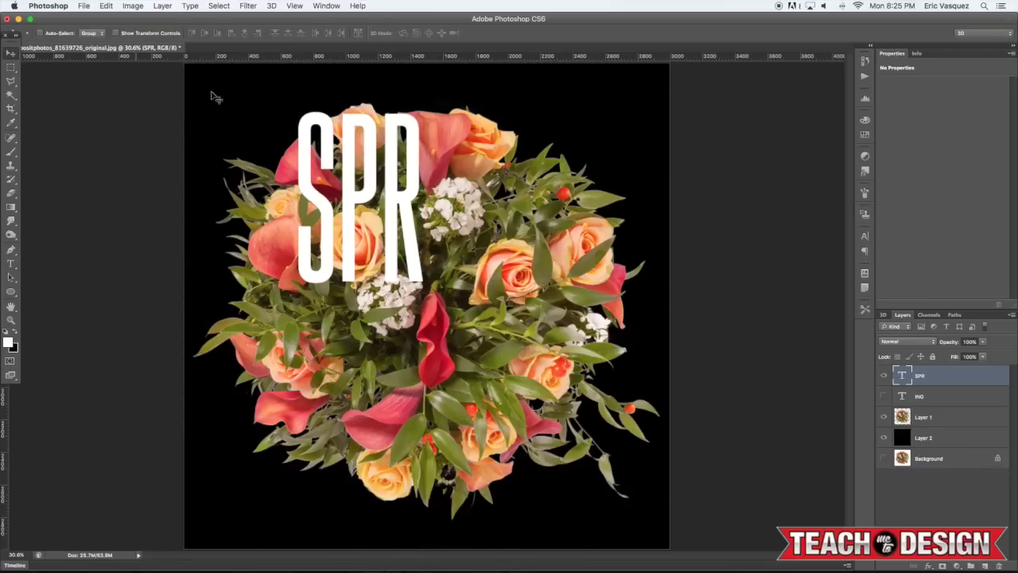
Enlarge the SPR text to about 1219 pt and centre it over the bouquet's upper half.
drag(406, 243, 420, 235)
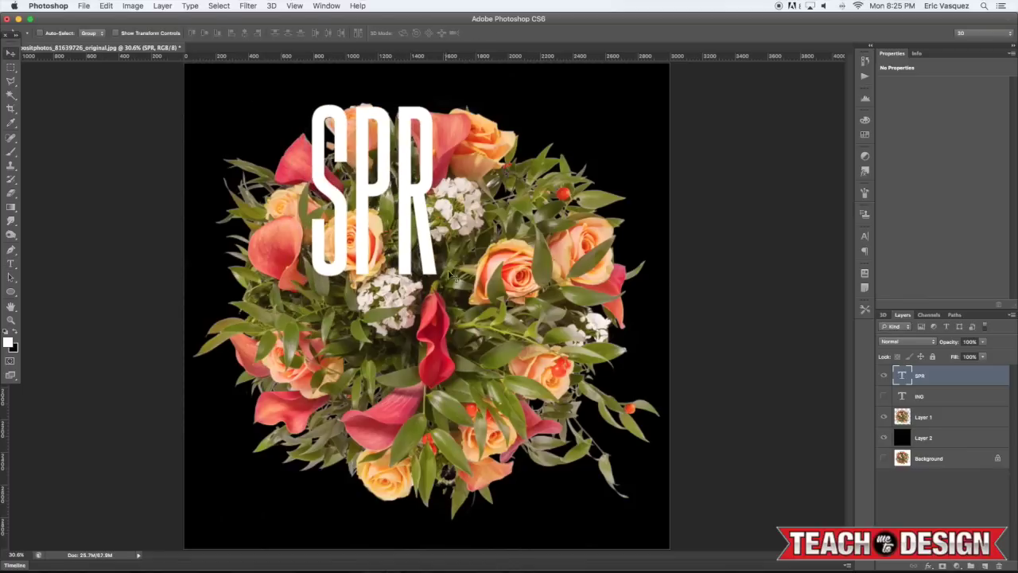
key(ctrl+t)
drag(437, 304, 455, 330)
key(Return)
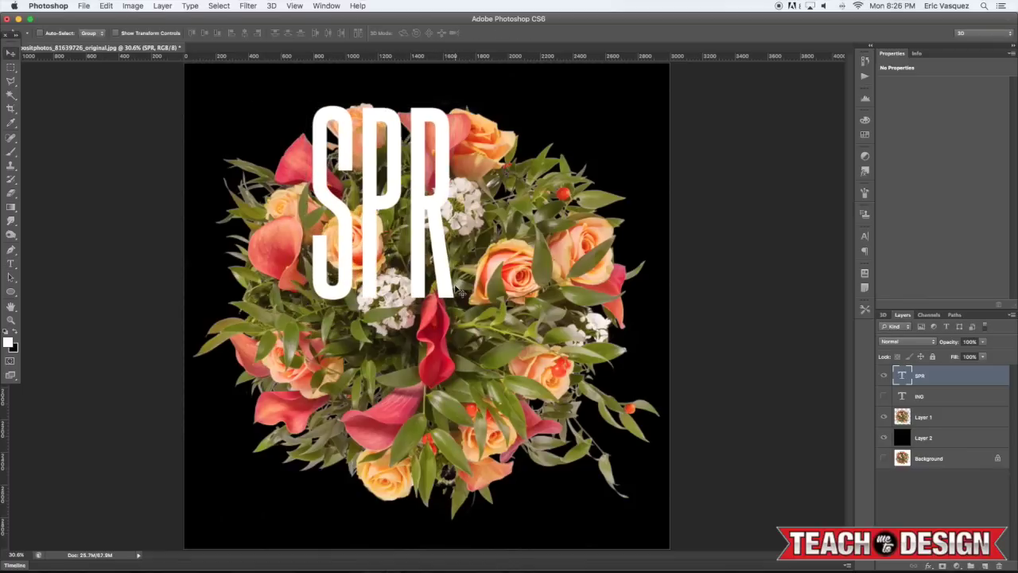
drag(379, 178, 418, 161)
Change the font of the whole SPR text to Gobold.
key(t)
click(442, 179)
key(super+a)
click(113, 34)
scroll(119, 70, up, 3)
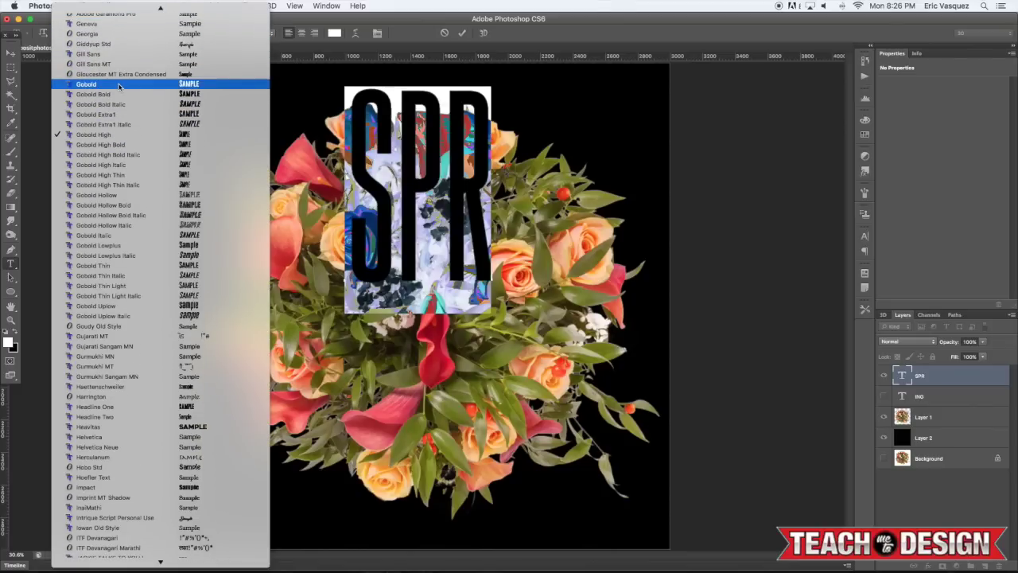
click(120, 84)
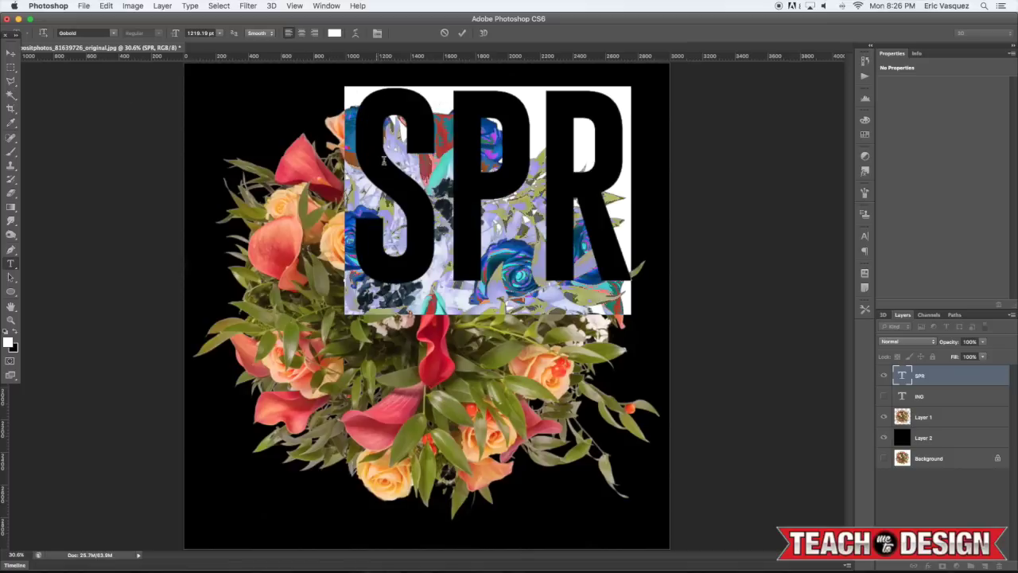
Change the text's font to SignPainter and replace SPR with "Spring".
click(113, 33)
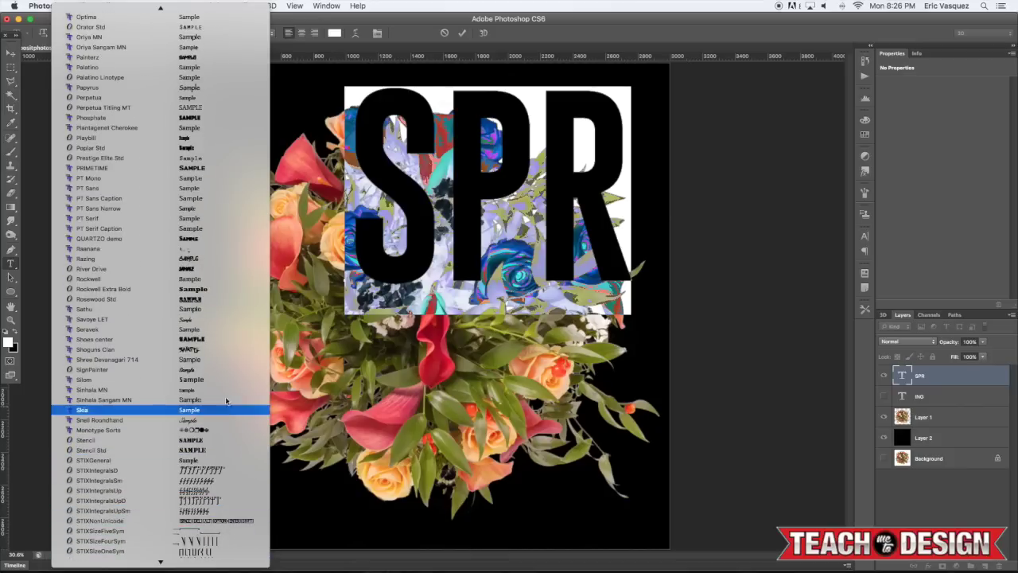
click(213, 371)
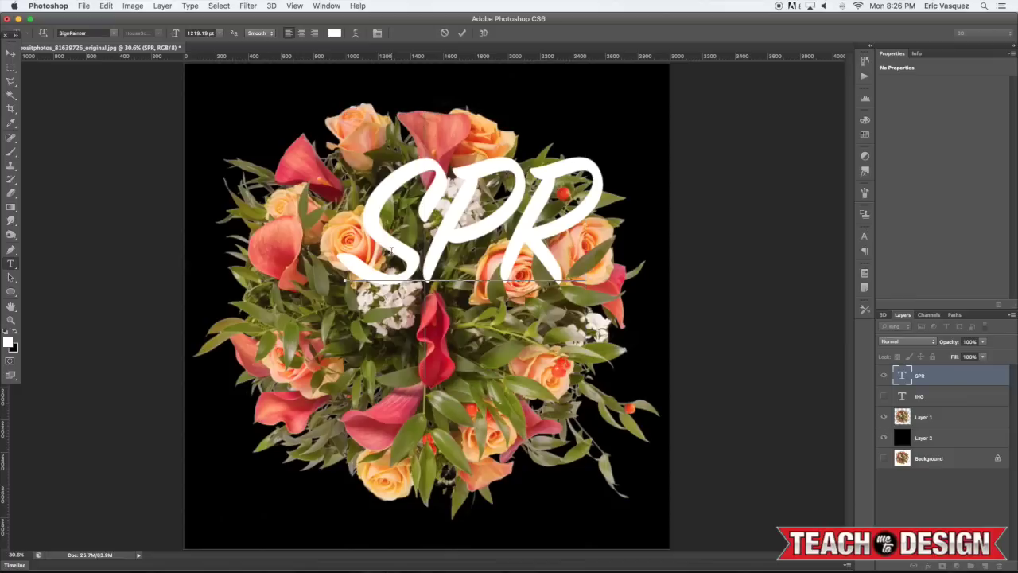
key(super+a)
text(S)
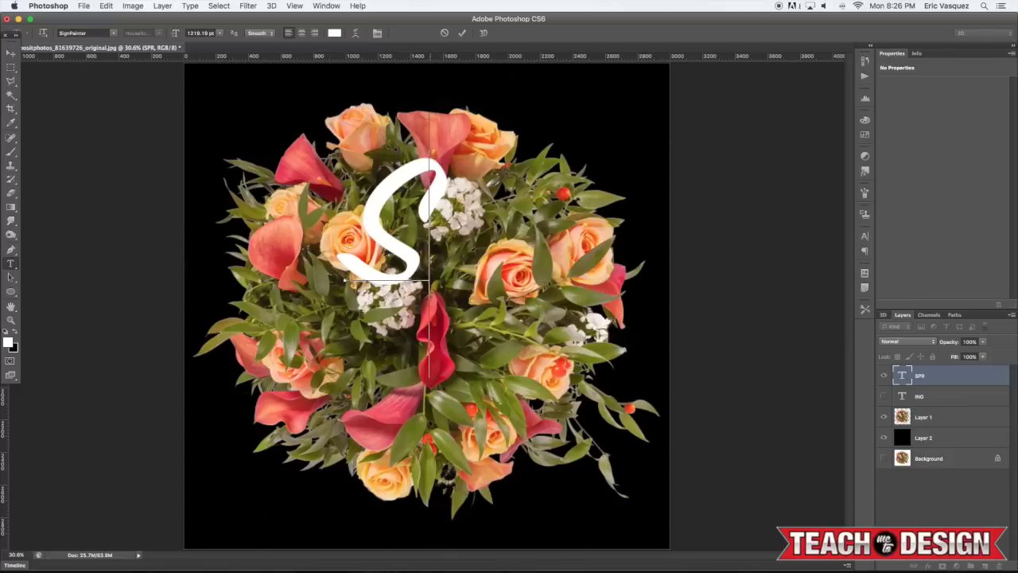
text(pring)
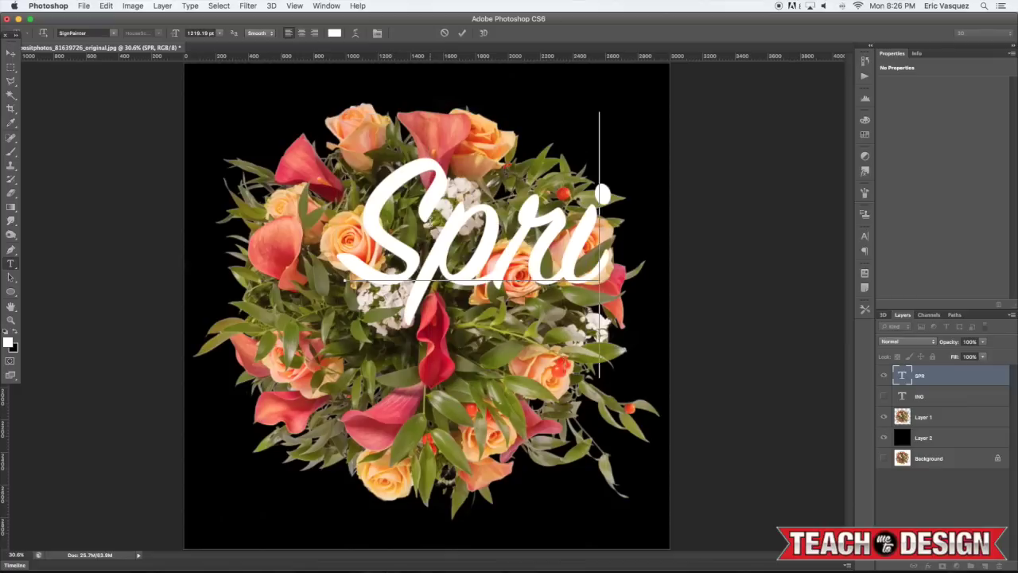
Move the Spring text so it sits centred across the middle of the bouquet.
click(12, 53)
drag(501, 255, 385, 281)
drag(494, 300, 553, 303)
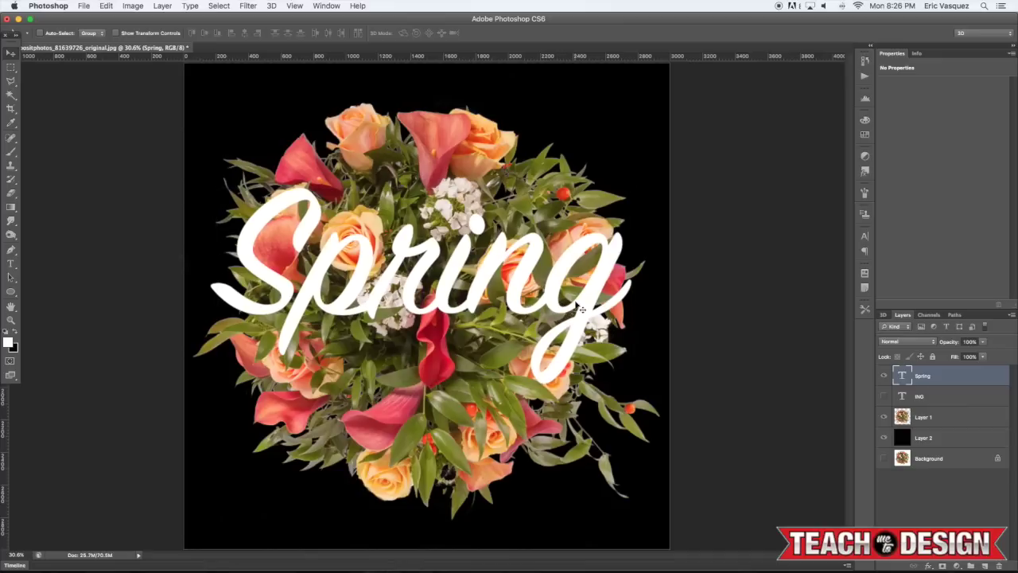
Duplicate the Spring layer with the original hidden, and skew the copy so the word slants upward to the right.
key(super+j)
click(883, 396)
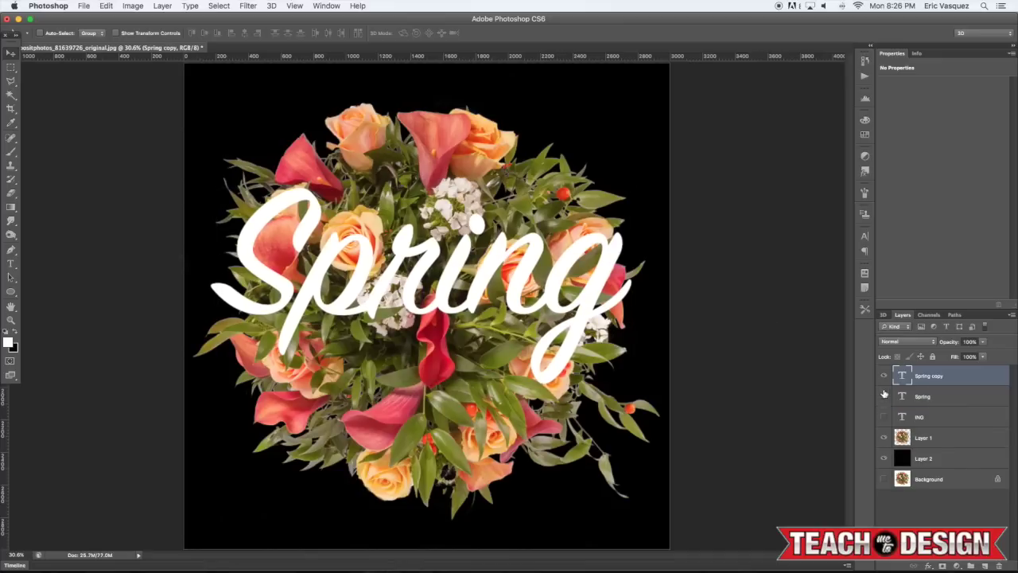
key(super+t)
right_click(595, 281)
click(610, 322)
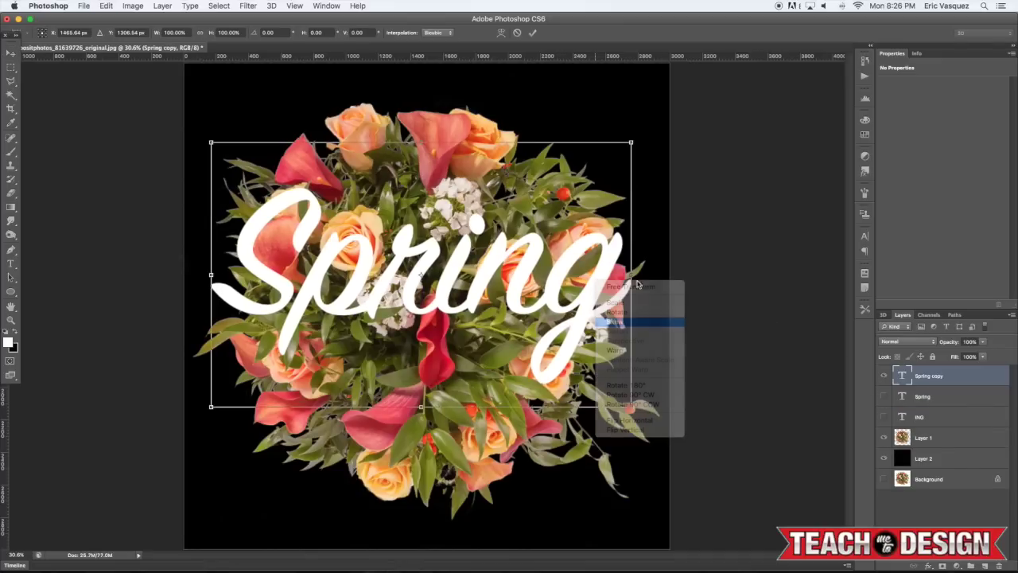
drag(637, 278, 643, 194)
key(Return)
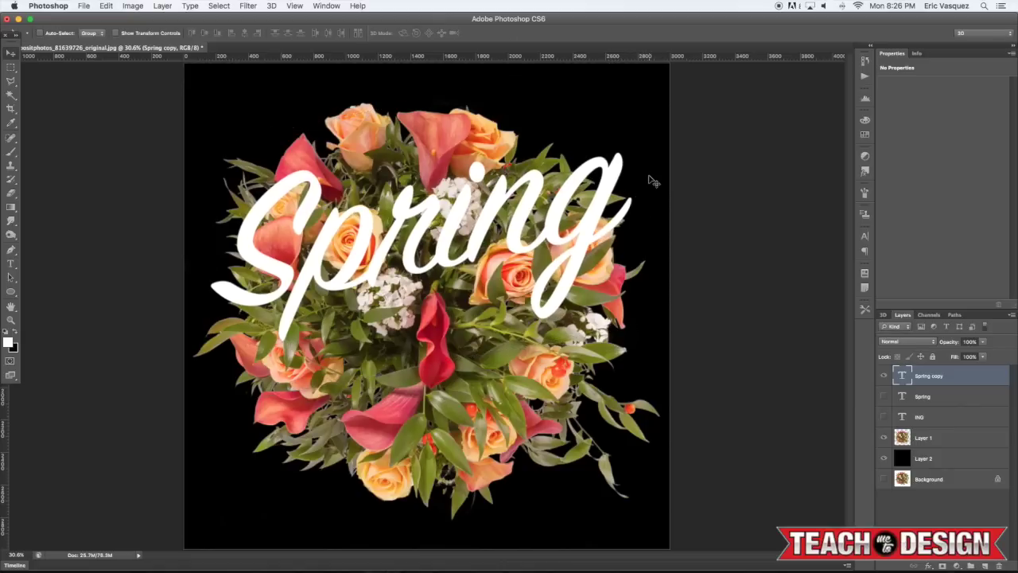
Move the slanted Spring text down onto the middle of the bouquet and scale it up slightly.
drag(507, 239, 498, 280)
drag(509, 278, 538, 303)
key(super+t)
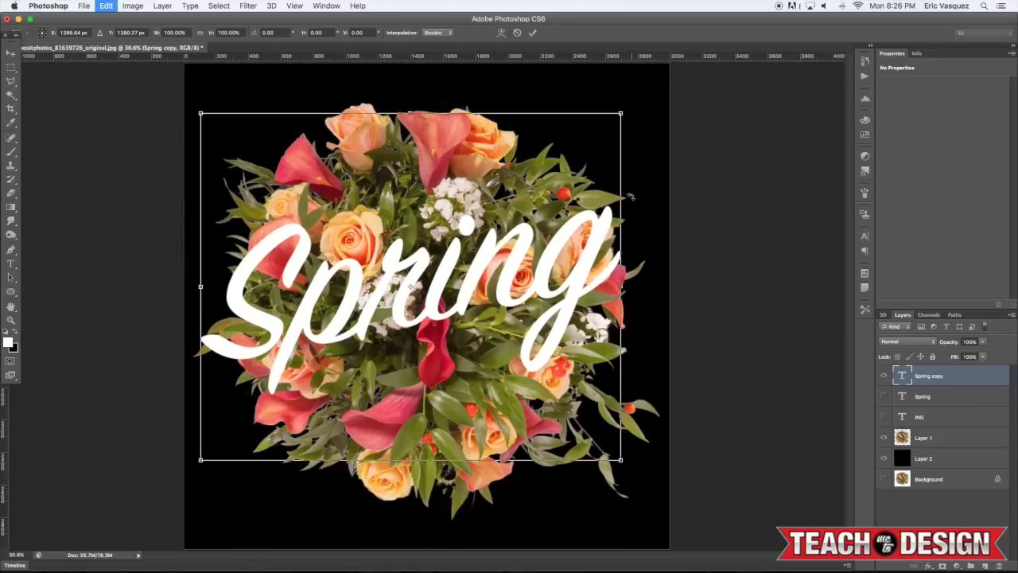
drag(625, 113, 630, 105)
key(Return)
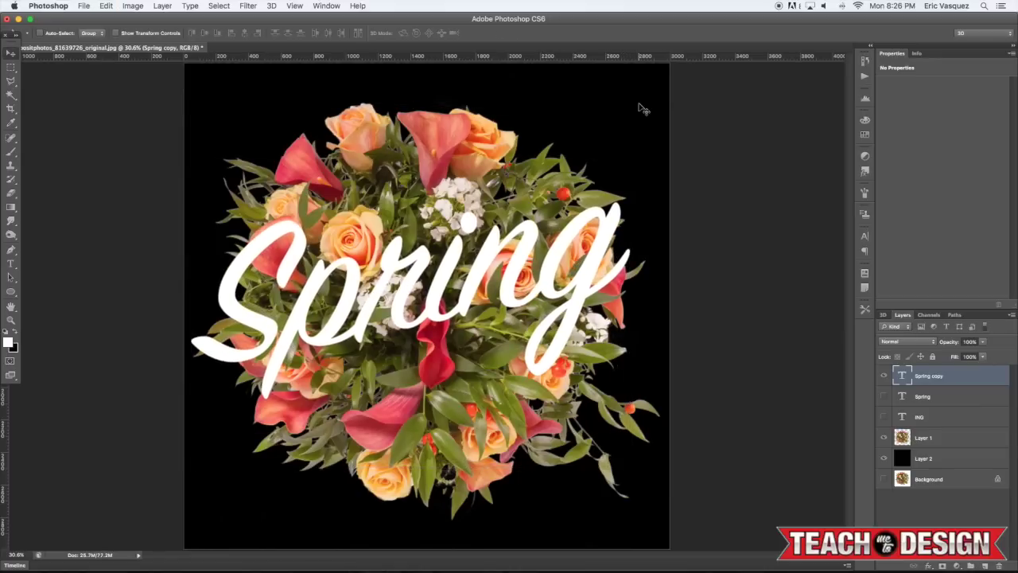
Shift the enlarged Spring text slightly up and to the right so it sits centred over the bouquet.
key(shift+Up)
key(shift+Right)
key(shift+Right)
key(shift+Right)
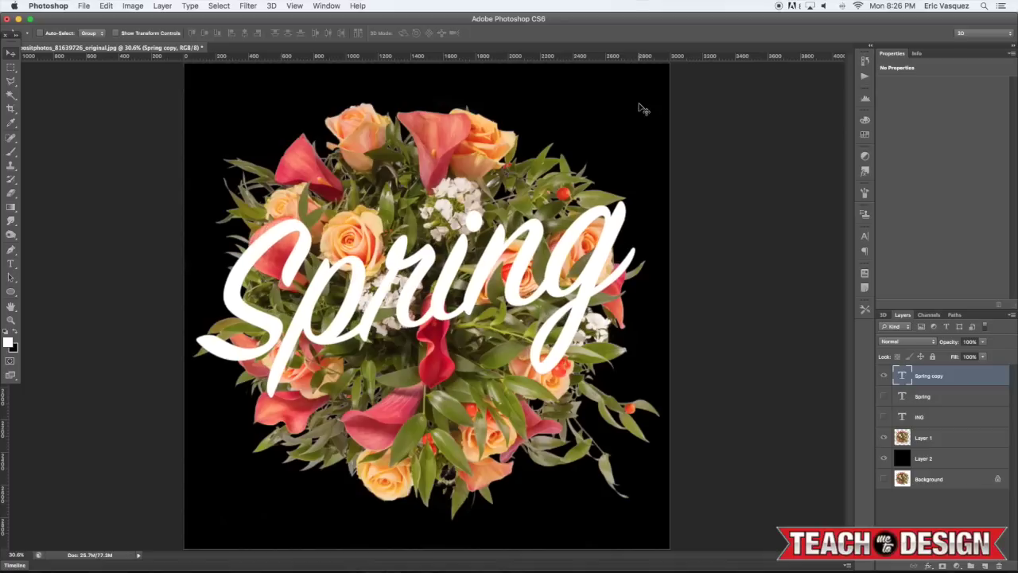
drag(536, 295, 550, 288)
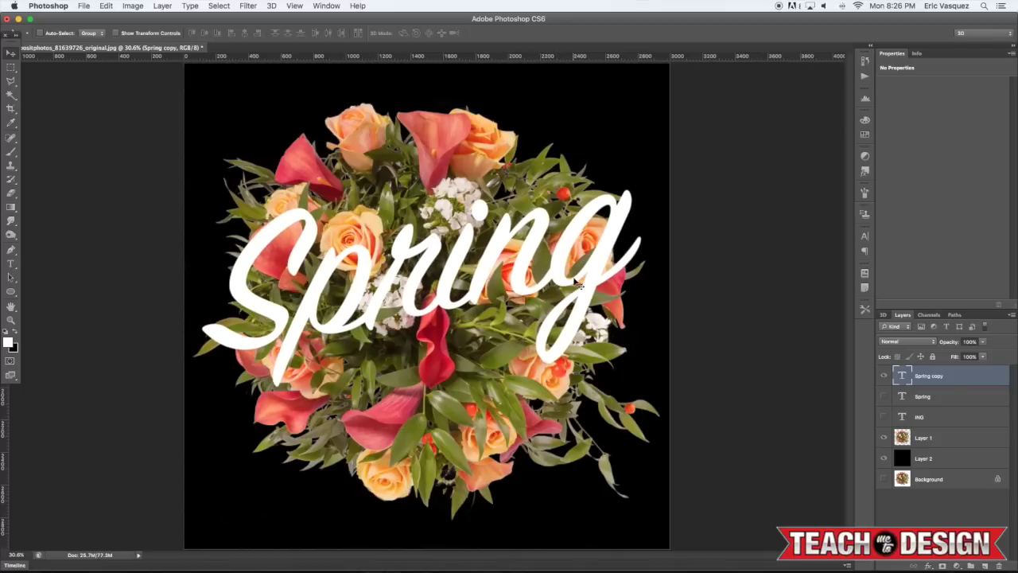
Lower the Spring copy layer's opacity to 30% so the flowers show through the lettering.
key(f)
key(super+equal)
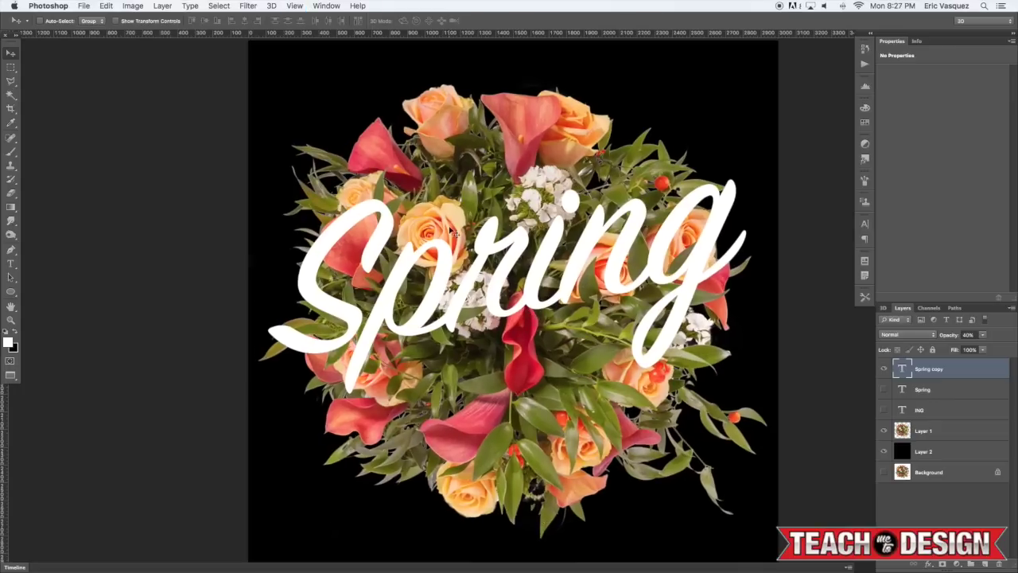
key(3)
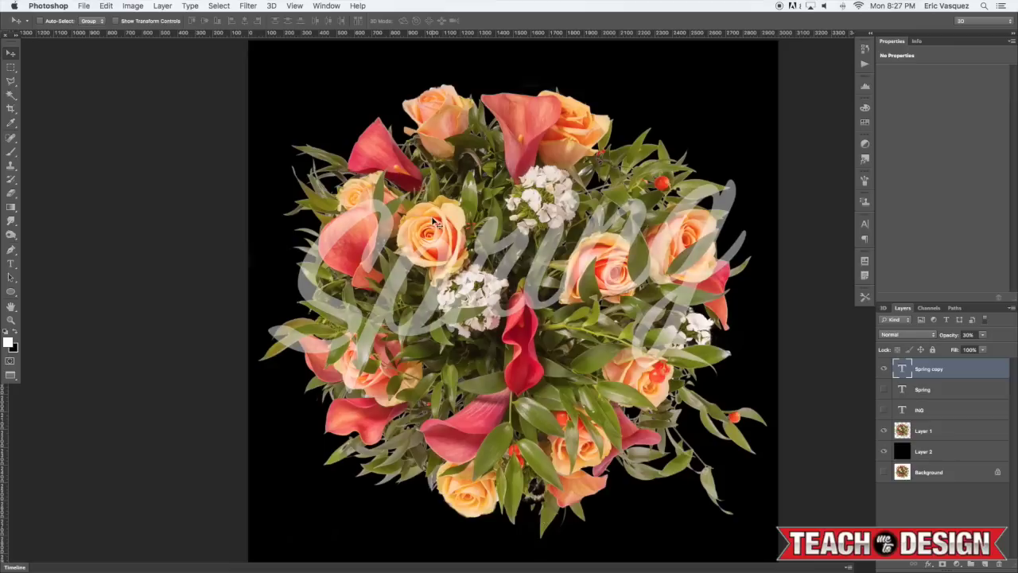
Delete the two hidden text layers, Spring and ING.
click(932, 392)
shift+click(929, 403)
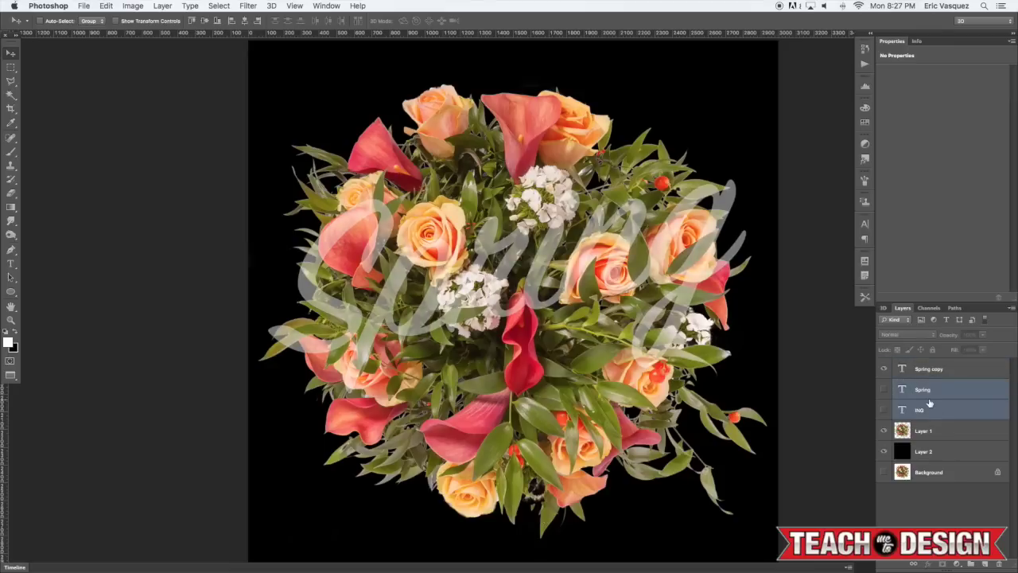
key(Delete)
Add a layer mask to the Spring copy text layer and get the Brush tool ready for painting on it.
key(super+equal)
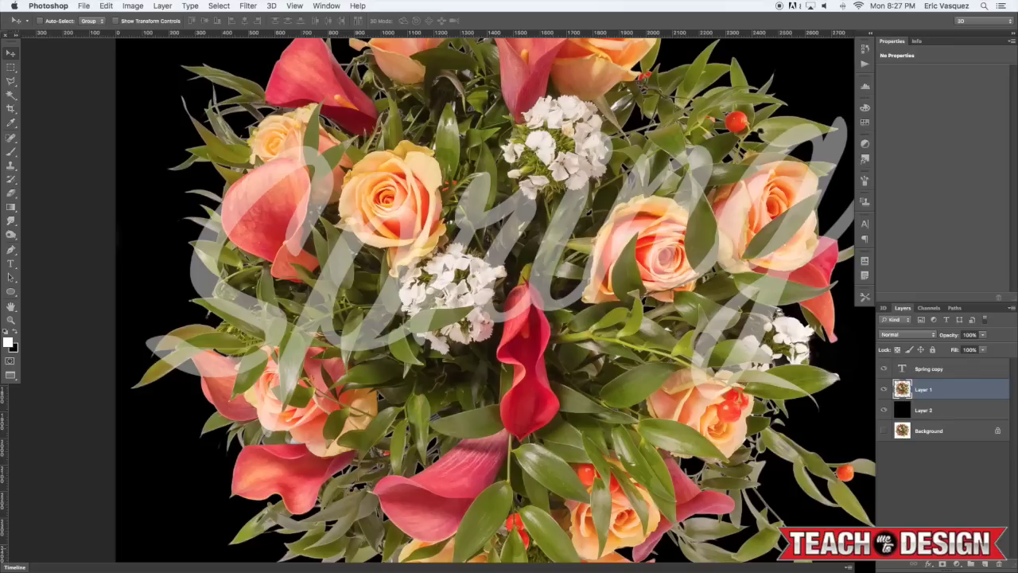
click(938, 370)
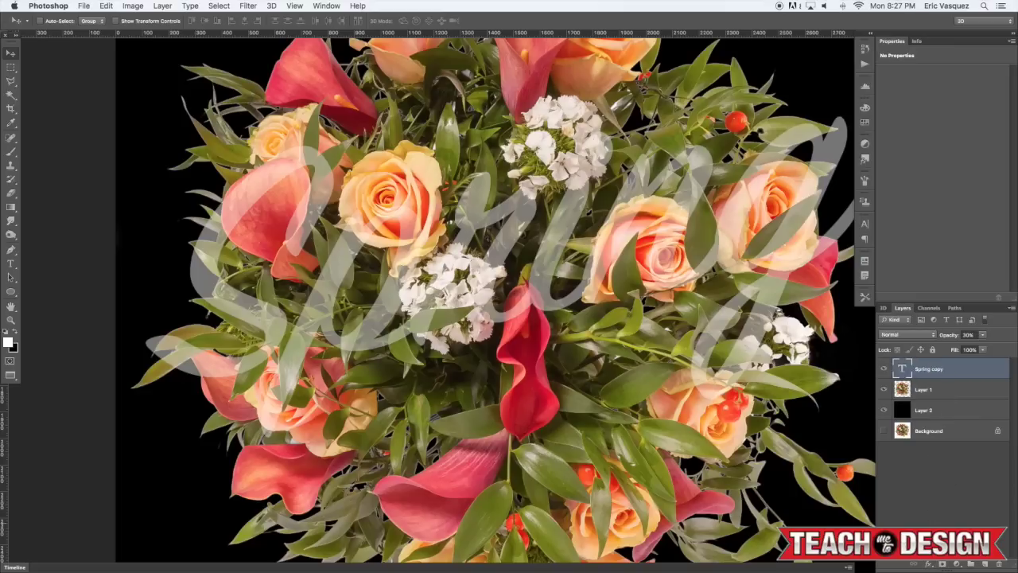
click(941, 563)
key(b)
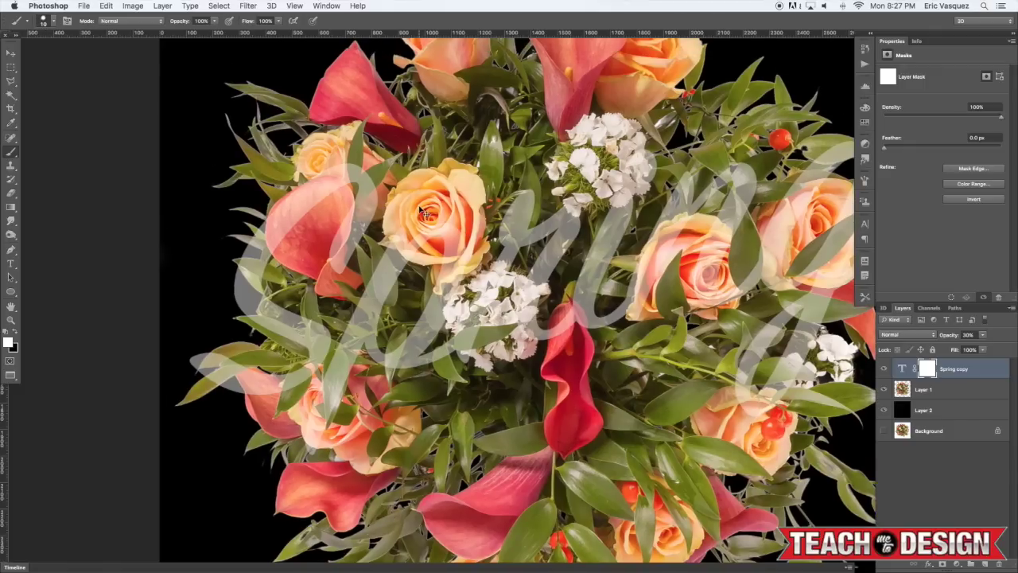
Paint black on the Spring mask over the leaves crossing the lower S and the p's stem, bringing them in front of the text.
key(super+plus)
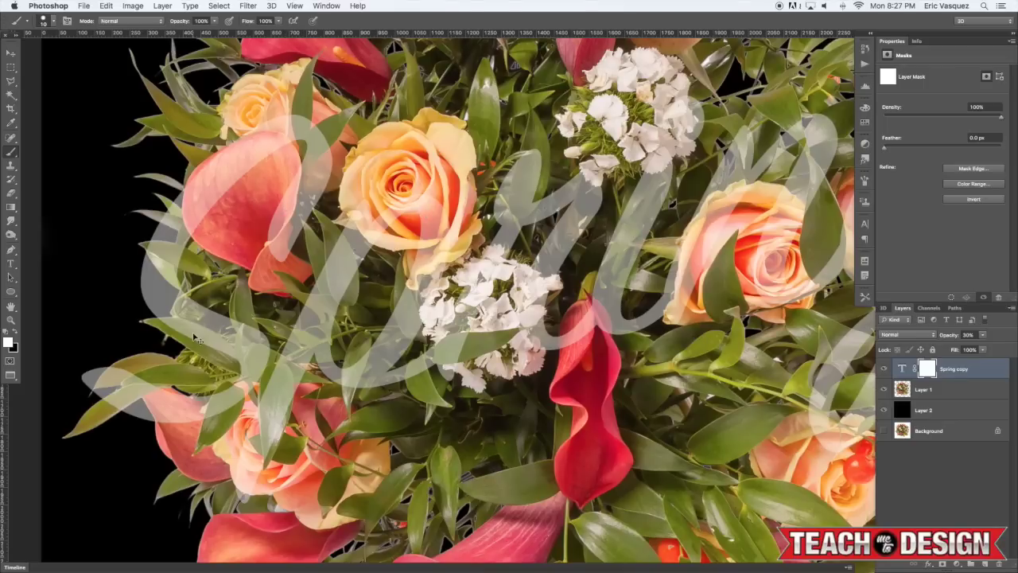
key(super+plus)
drag(343, 333, 620, 236)
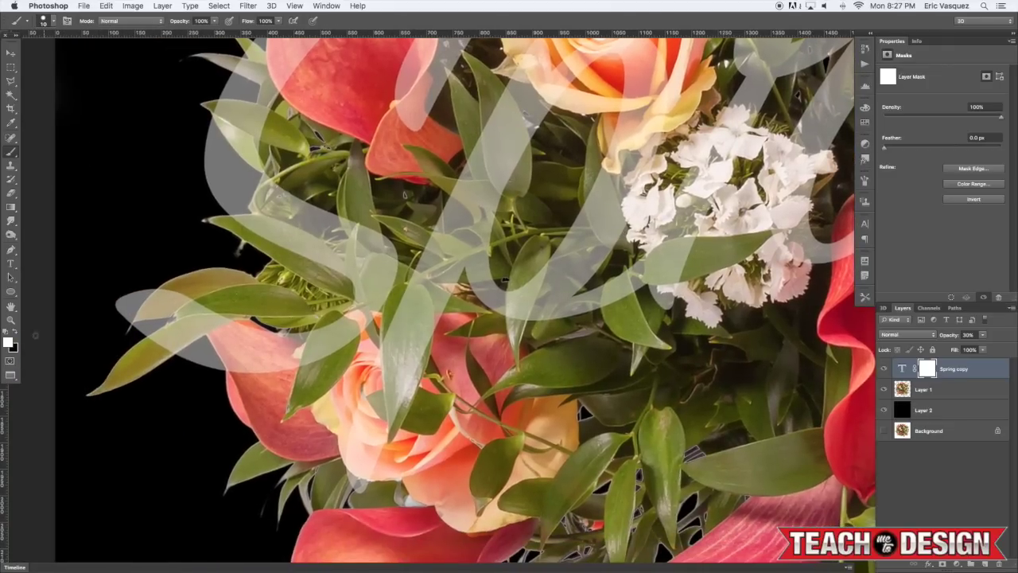
click(15, 334)
mouse_move(423, 292)
mouse_down()
mouse_move(429, 327)
mouse_move(418, 295)
mouse_move(395, 342)
mouse_move(388, 328)
mouse_move(386, 362)
mouse_move(393, 322)
mouse_move(410, 306)
mouse_move(405, 374)
mouse_move(418, 324)
mouse_move(423, 350)
mouse_up()
mouse_move(416, 308)
mouse_down()
mouse_move(396, 369)
mouse_move(384, 360)
mouse_move(388, 424)
mouse_move(391, 382)
mouse_move(397, 398)
mouse_move(410, 386)
mouse_up()
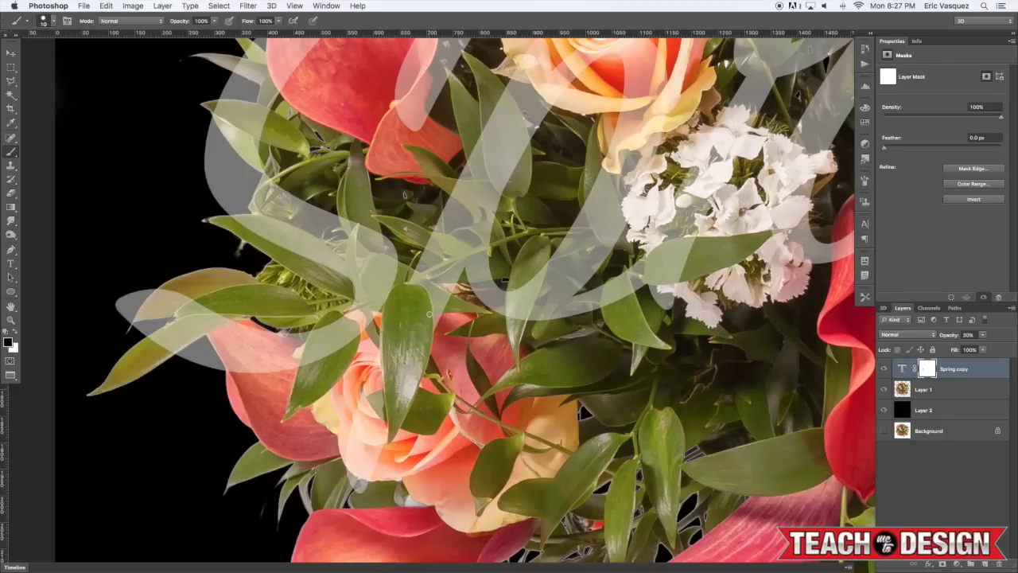
mouse_move(328, 342)
mouse_down()
mouse_move(315, 329)
mouse_move(305, 361)
mouse_move(343, 321)
mouse_up()
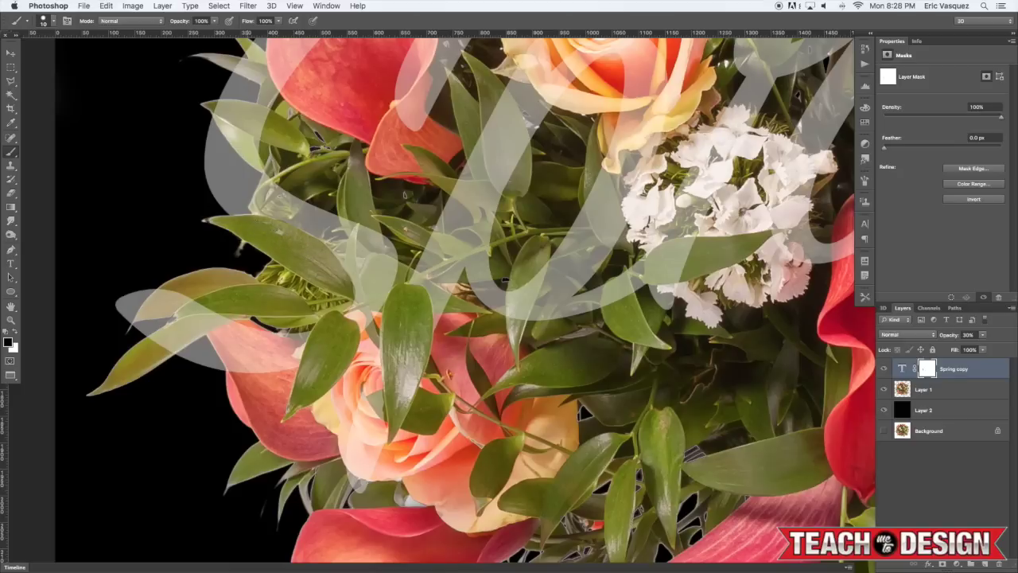
drag(174, 319, 170, 322)
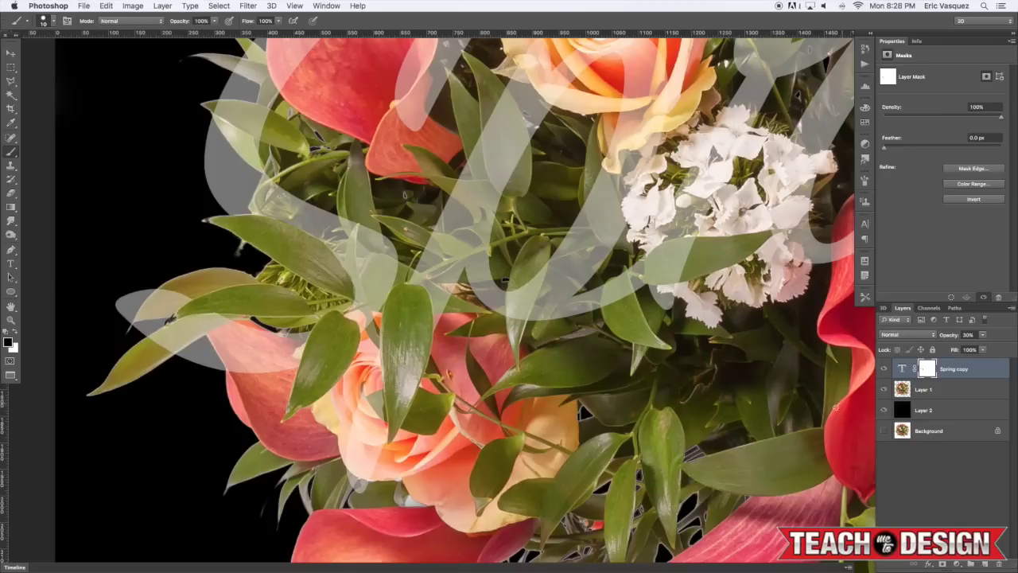
Duplicate the Background layer, place the visible copy above the black Layer 2, and hide its contents with a black layer mask.
click(925, 439)
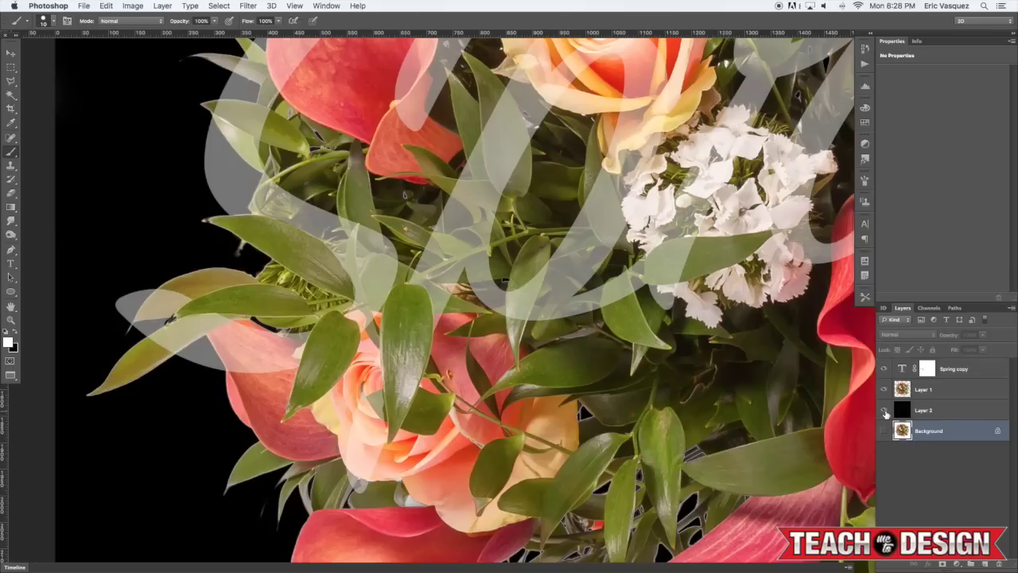
key(super+j)
key(super+bracketright)
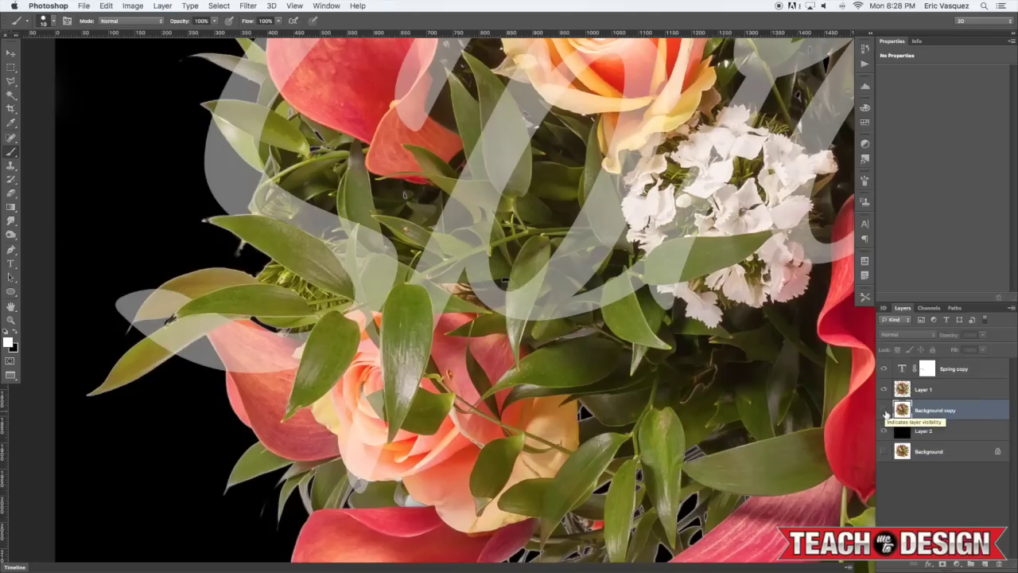
click(884, 410)
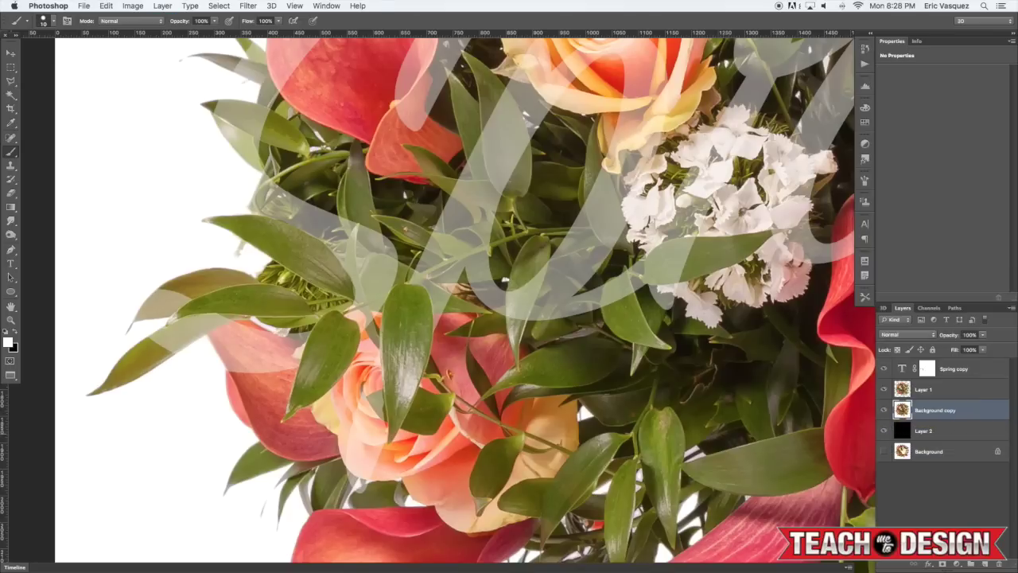
alt+click(942, 564)
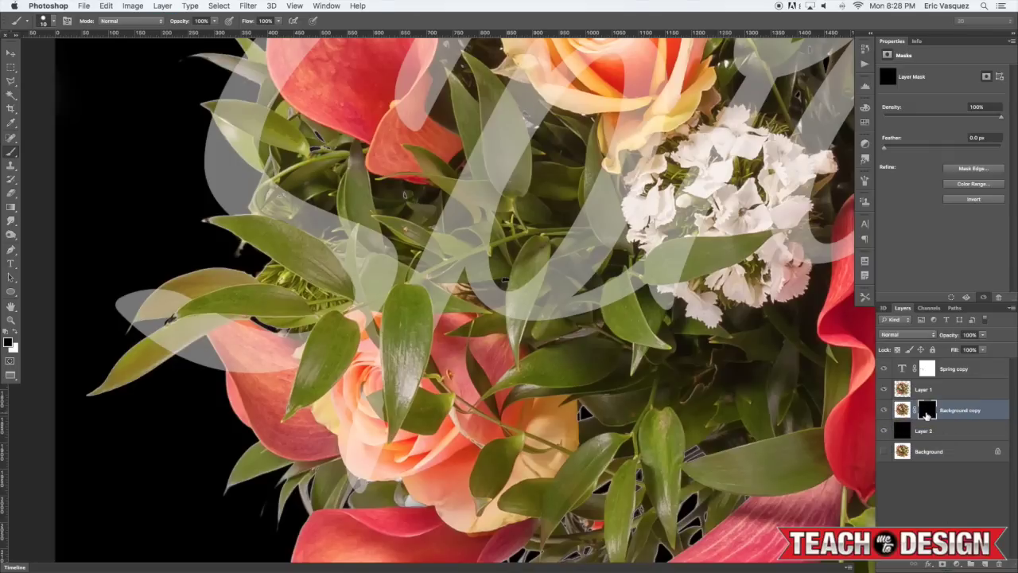
Paint white on the Background copy's mask to restore the missing leaf tip over the S's tail.
key(x)
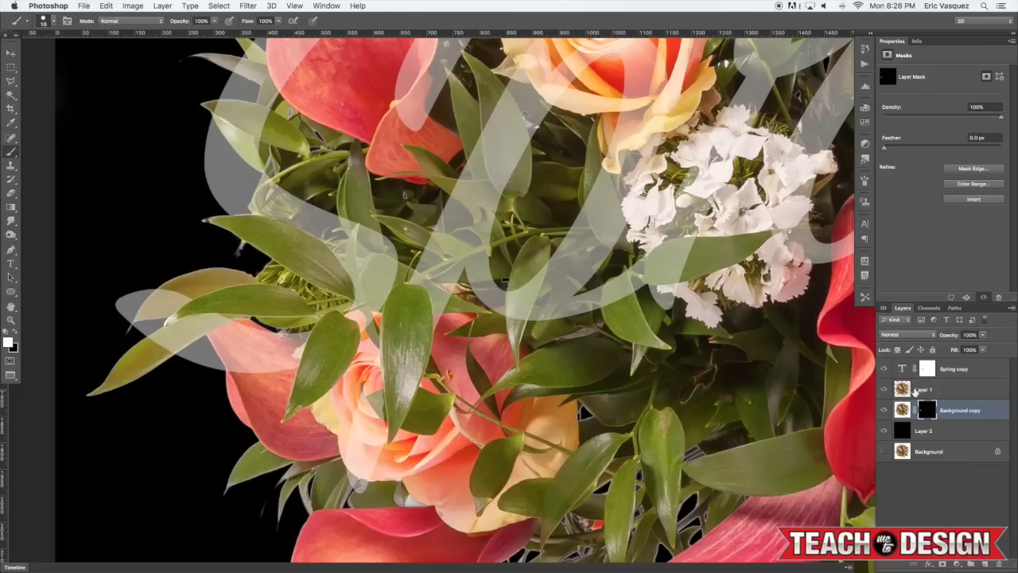
click(930, 371)
key(x)
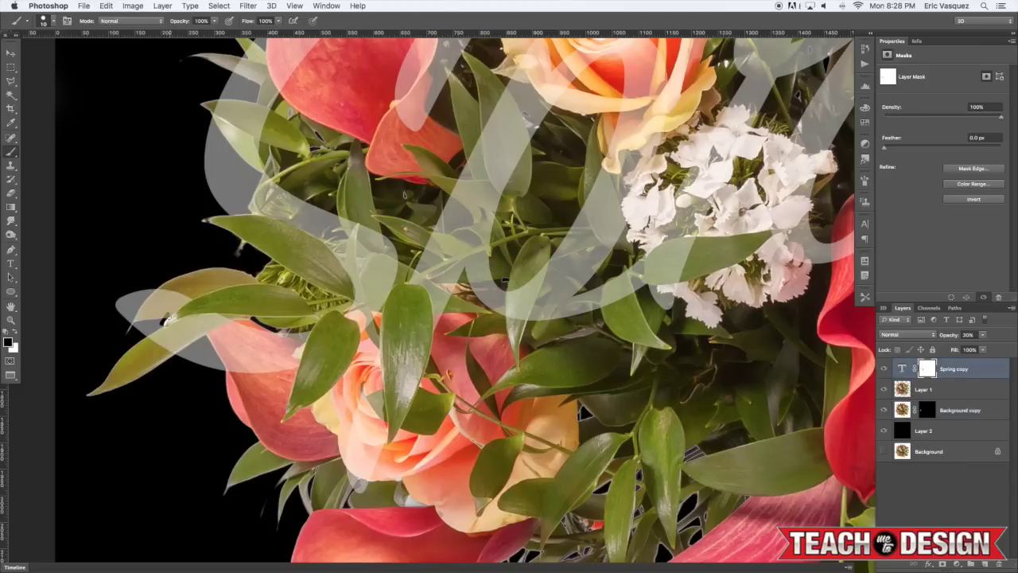
click(11, 53)
key(super+z)
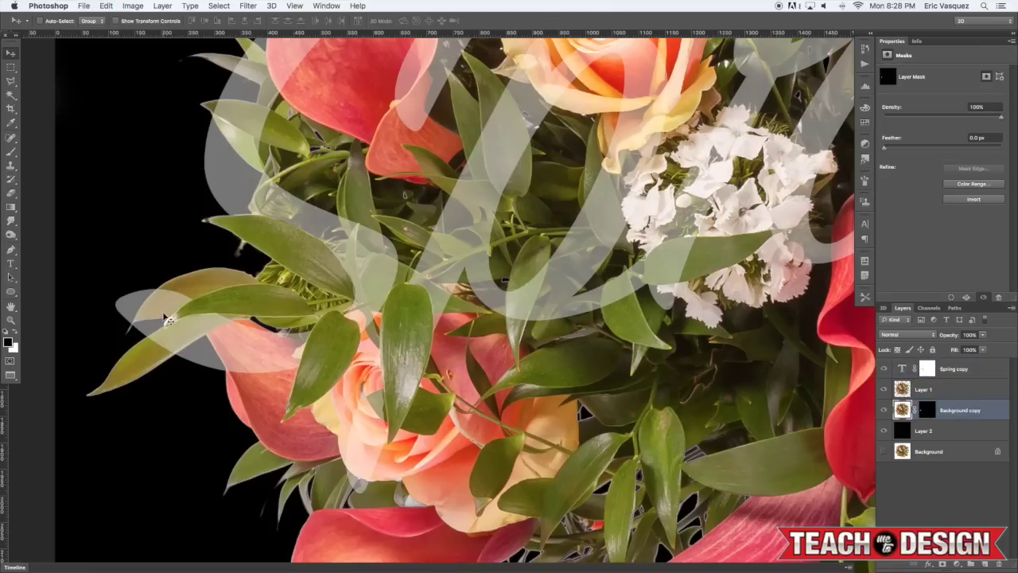
key(b)
key(x)
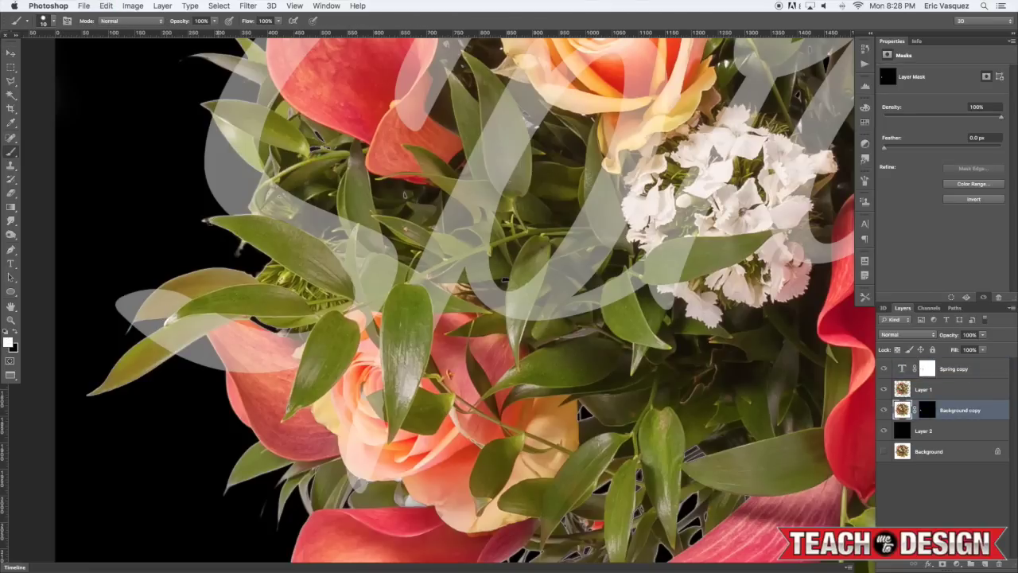
Paint black on the Spring mask where the S's main stroke crosses the large pink calla lily, using a size 30 brush.
drag(373, 145, 337, 310)
key(x)
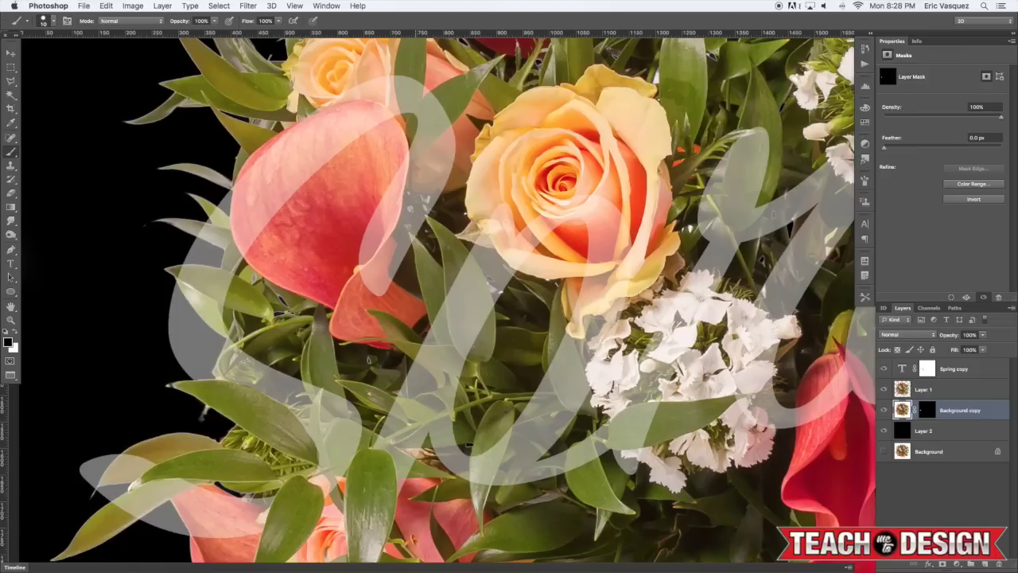
click(927, 369)
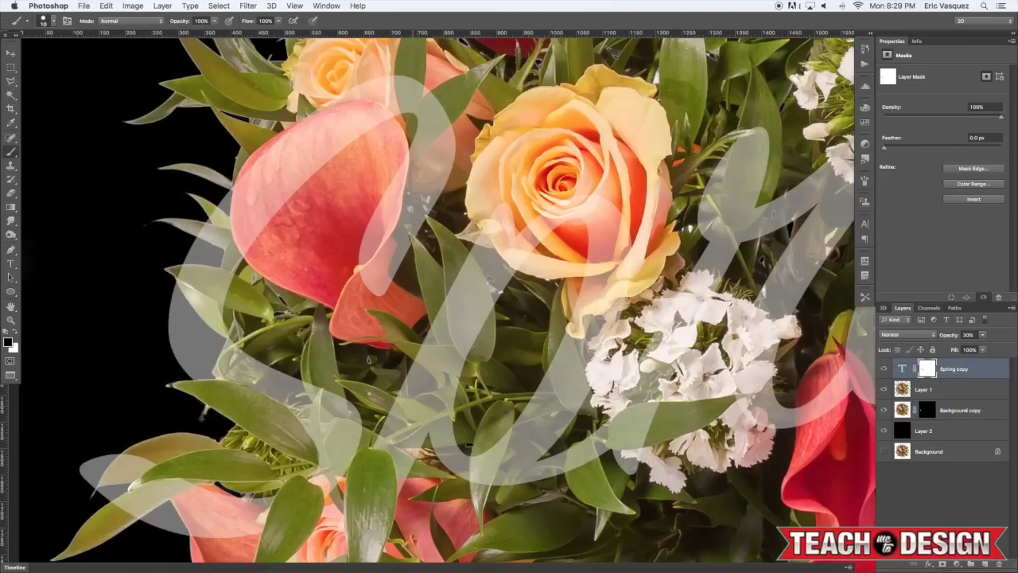
key(super+plus)
key(super+plus)
drag(388, 241, 406, 345)
drag(389, 271, 520, 279)
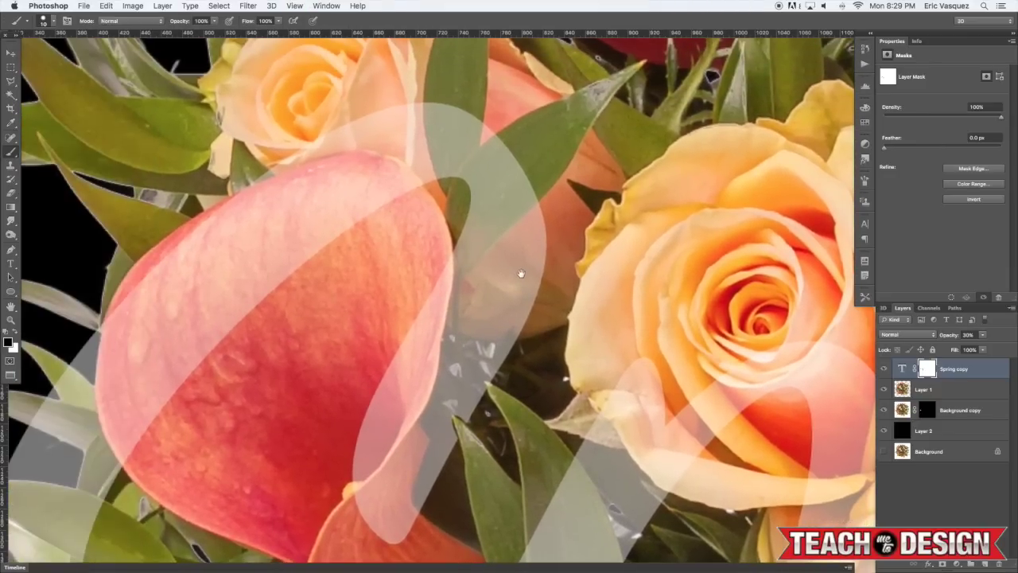
key(super+minus)
key(super+minus)
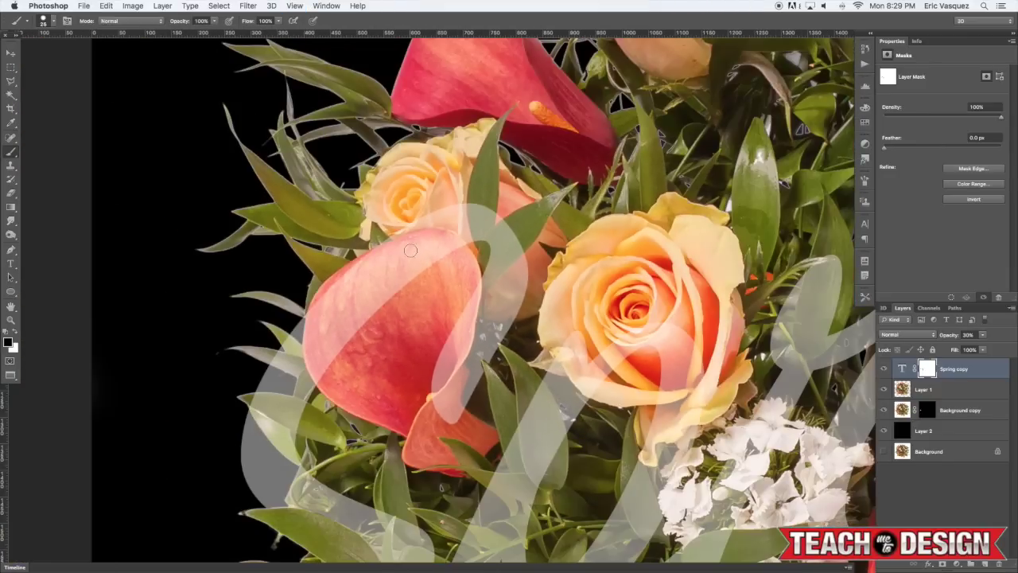
drag(408, 254, 441, 204)
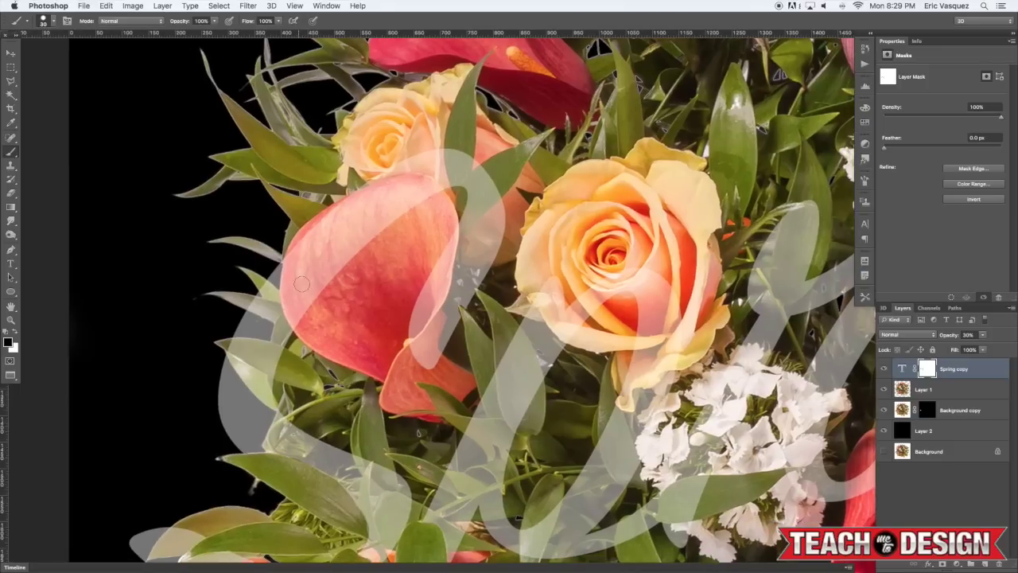
mouse_move(297, 306)
mouse_down()
mouse_move(295, 253)
mouse_move(303, 281)
mouse_move(333, 282)
mouse_move(369, 235)
mouse_move(386, 188)
mouse_move(429, 190)
mouse_move(385, 212)
mouse_up()
key(x)
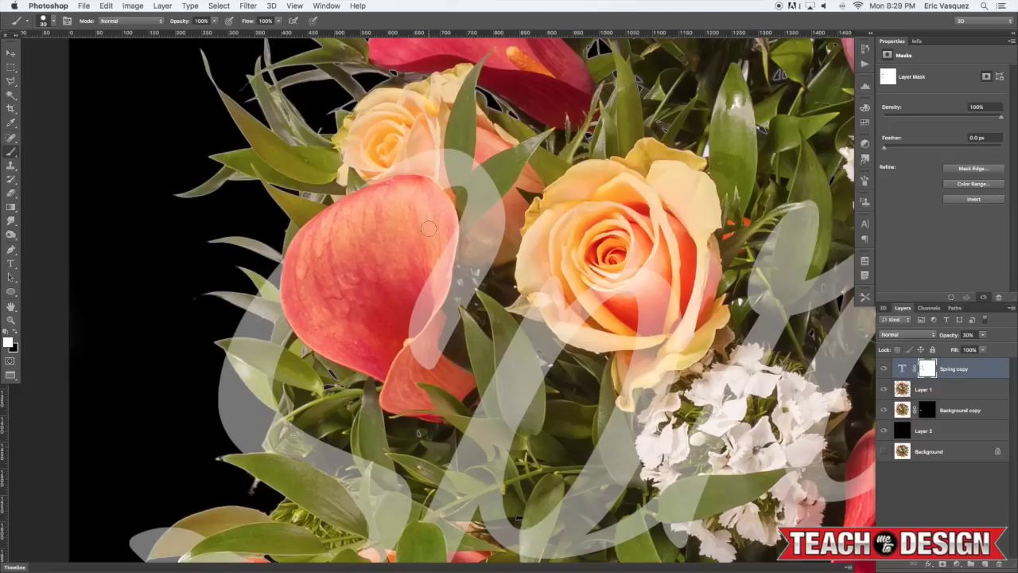
Mask out the top of the p where it overlaps the large orange rose.
drag(565, 286, 459, 172)
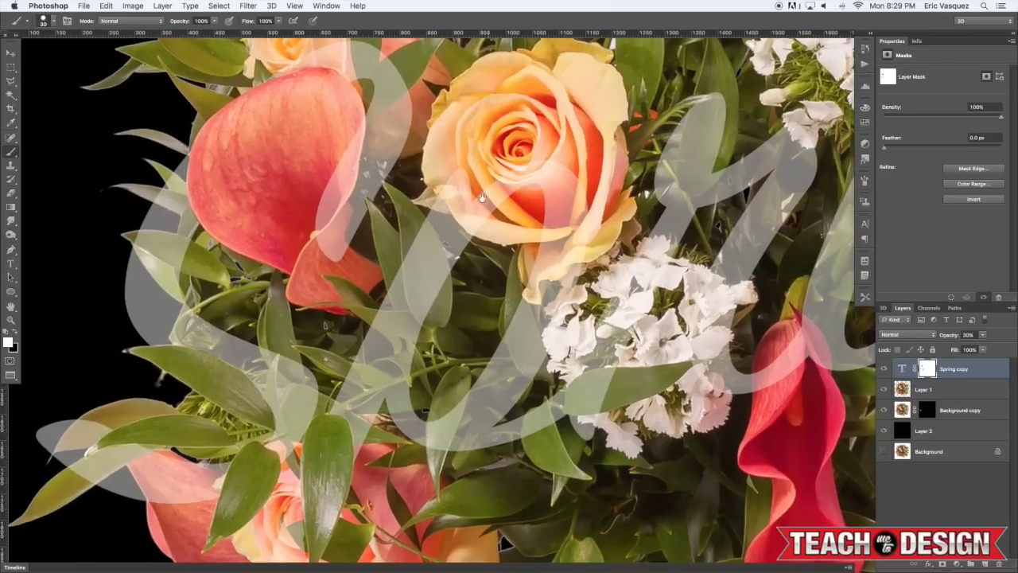
key(x)
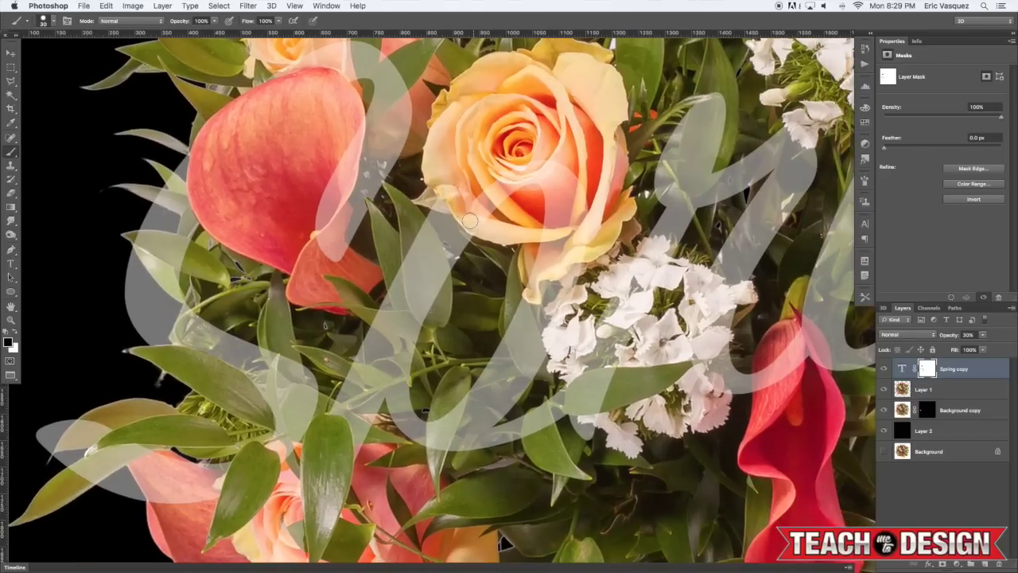
mouse_move(497, 171)
mouse_down()
mouse_move(552, 177)
mouse_move(567, 169)
mouse_move(581, 203)
mouse_move(539, 229)
mouse_up()
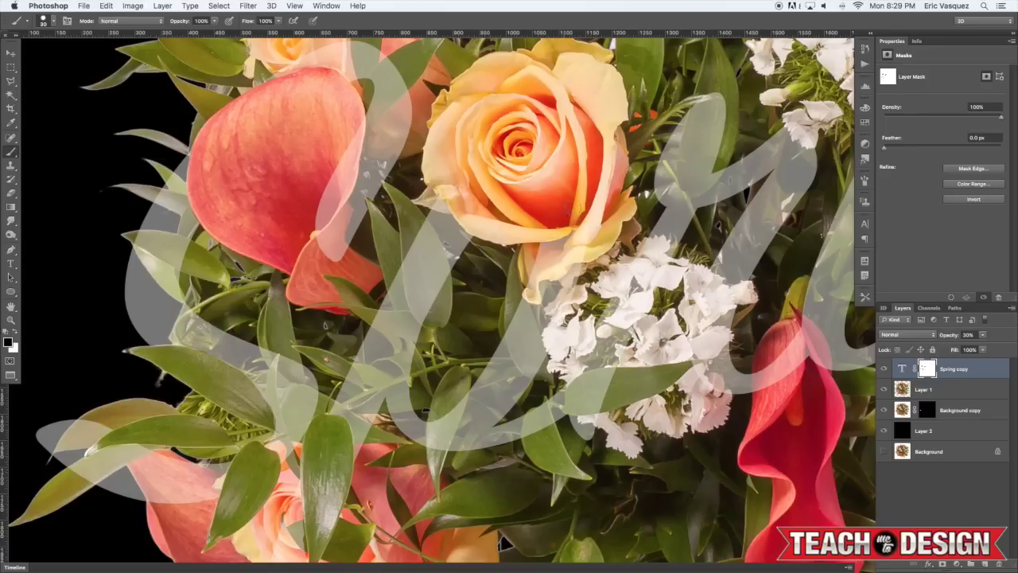
Mask the text with a smaller brush over the narrow upright leaf at the base of the p's bowl.
scroll(583, 259, down, 5)
scroll(583, 259, right, 2)
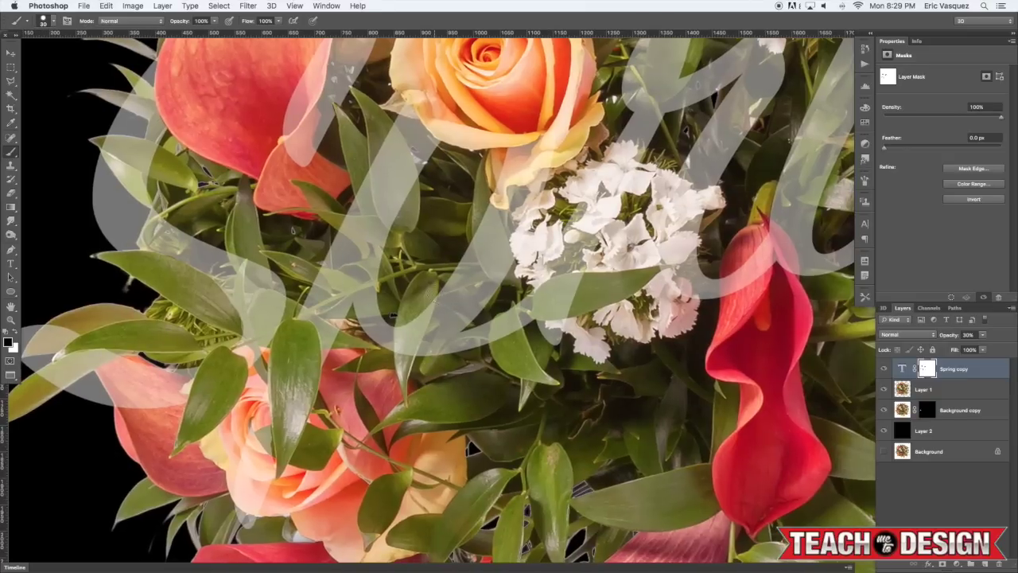
mouse_move(401, 327)
mouse_down()
mouse_move(397, 347)
mouse_move(396, 334)
mouse_move(407, 338)
mouse_move(431, 305)
mouse_move(416, 354)
mouse_move(421, 326)
mouse_up()
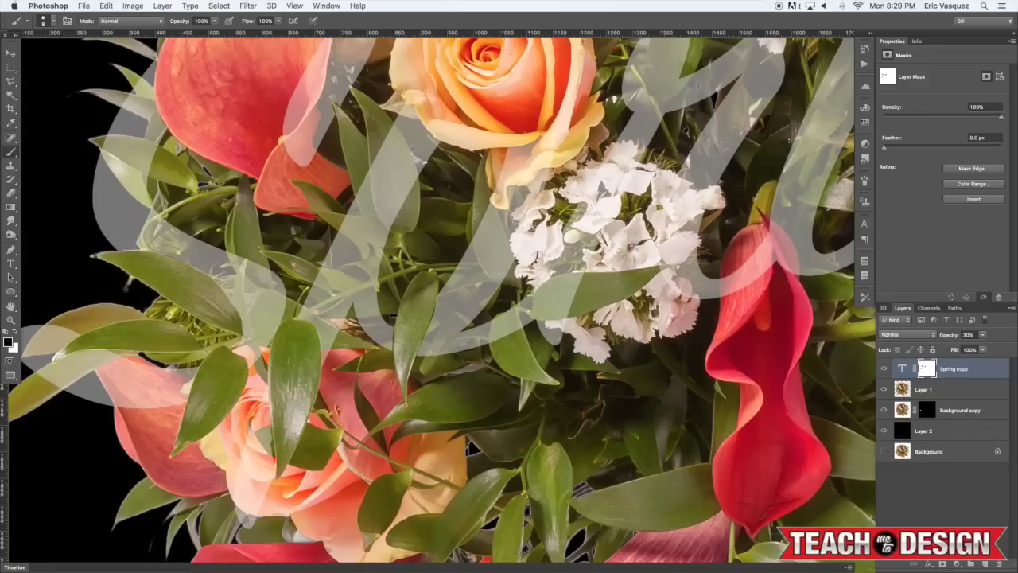
drag(500, 342, 390, 370)
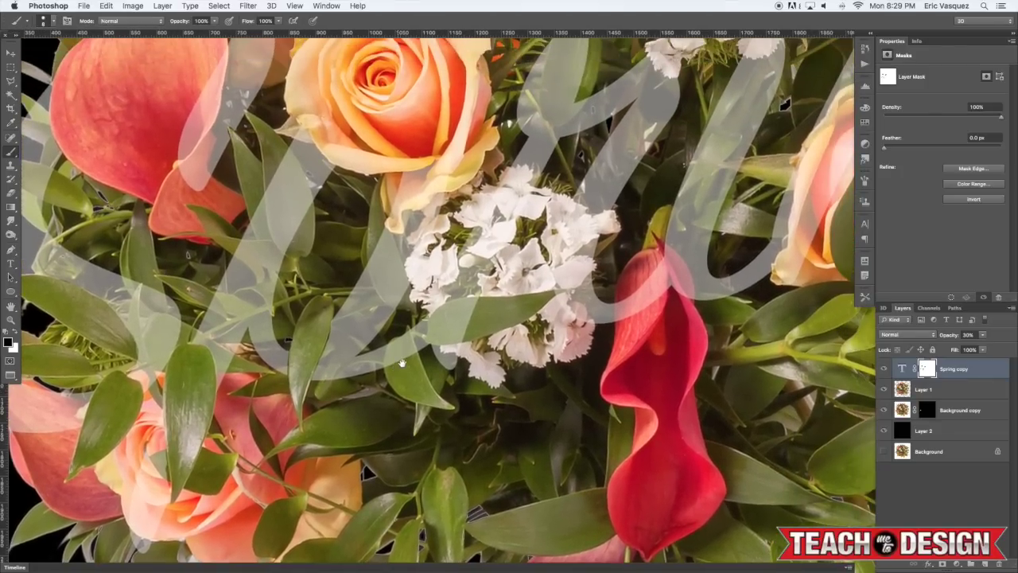
Mask the Spring copy text over the thin green stem crossing the looped top of the r.
drag(466, 286, 413, 363)
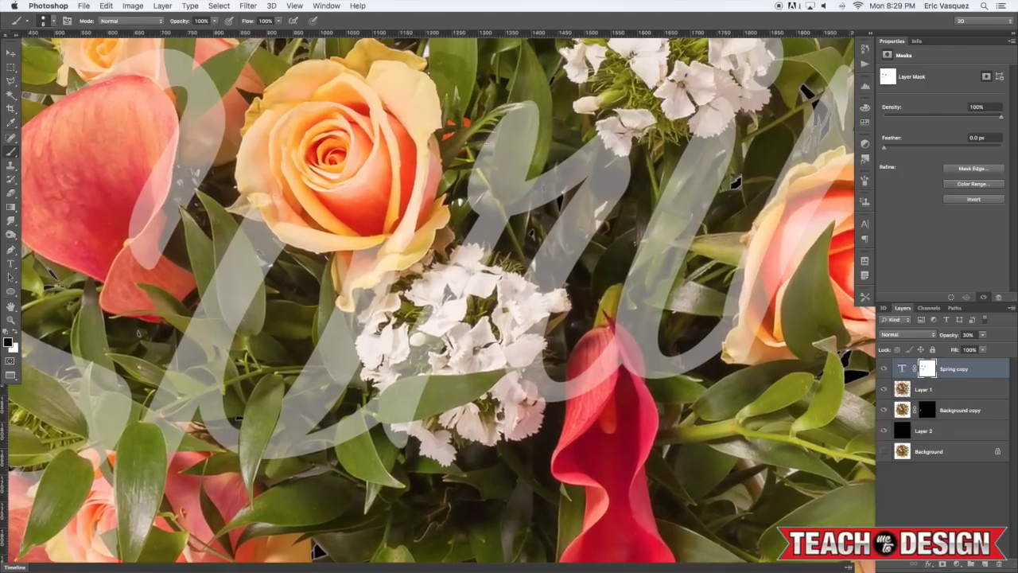
drag(496, 167, 484, 174)
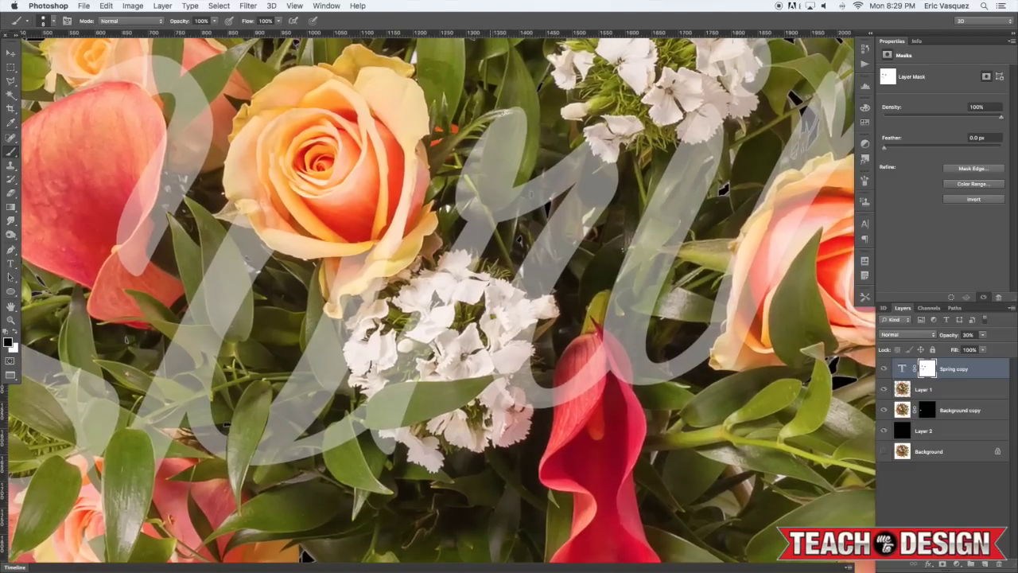
drag(487, 234, 498, 190)
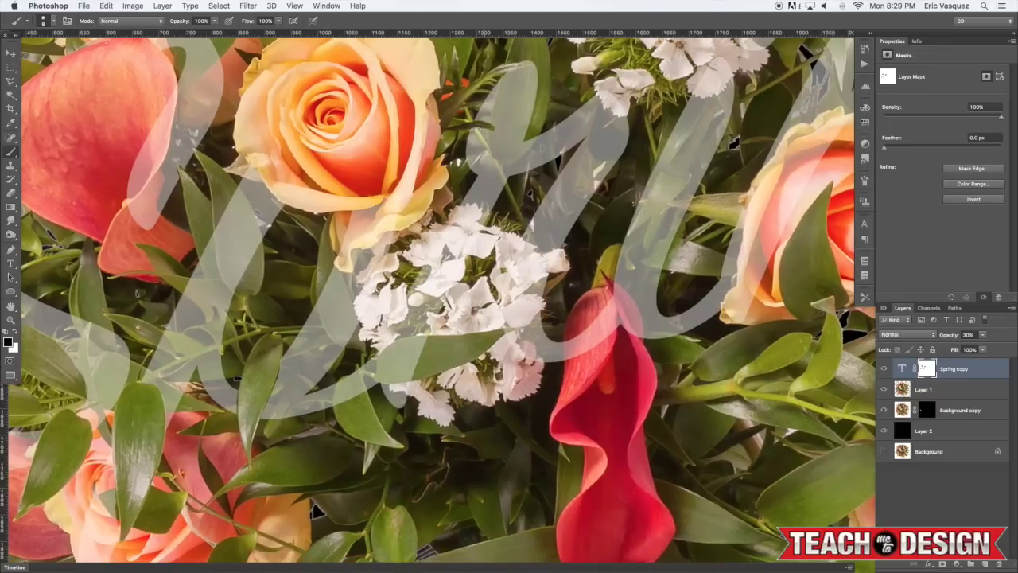
mouse_move(475, 128)
mouse_down()
mouse_move(506, 187)
mouse_move(476, 126)
mouse_up()
scroll(477, 279, down, 3)
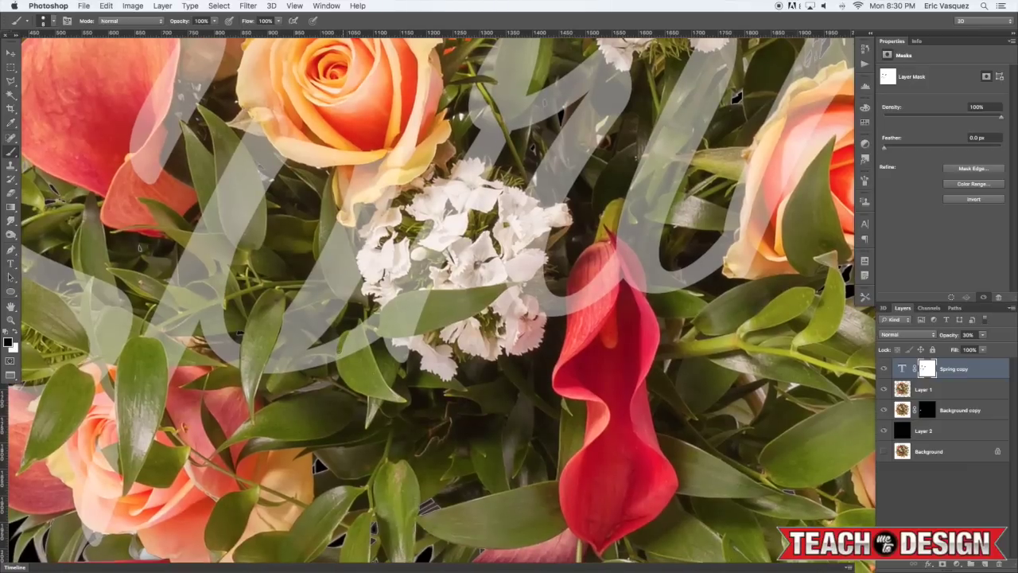
Mask out the text over the pointed leaf below the r and the long horizontal leaf in front of the white flowers.
drag(341, 347, 360, 337)
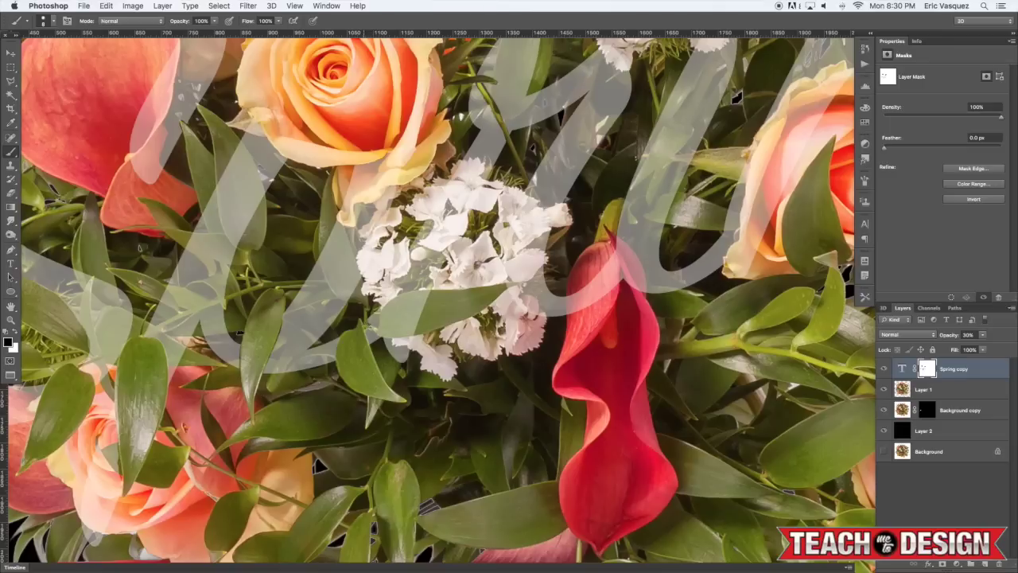
drag(379, 334, 407, 335)
mouse_move(405, 296)
mouse_down()
mouse_move(427, 293)
mouse_move(410, 297)
mouse_move(404, 329)
mouse_move(394, 313)
mouse_move(387, 323)
mouse_move(396, 328)
mouse_up()
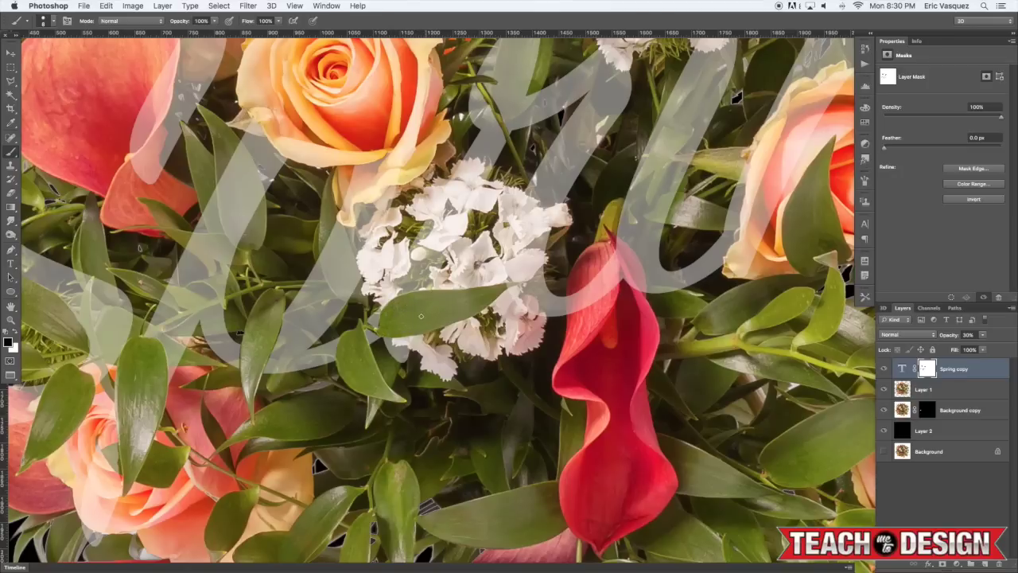
Mask out the text over the tip and upper petal of the red calla lily.
drag(476, 262, 436, 306)
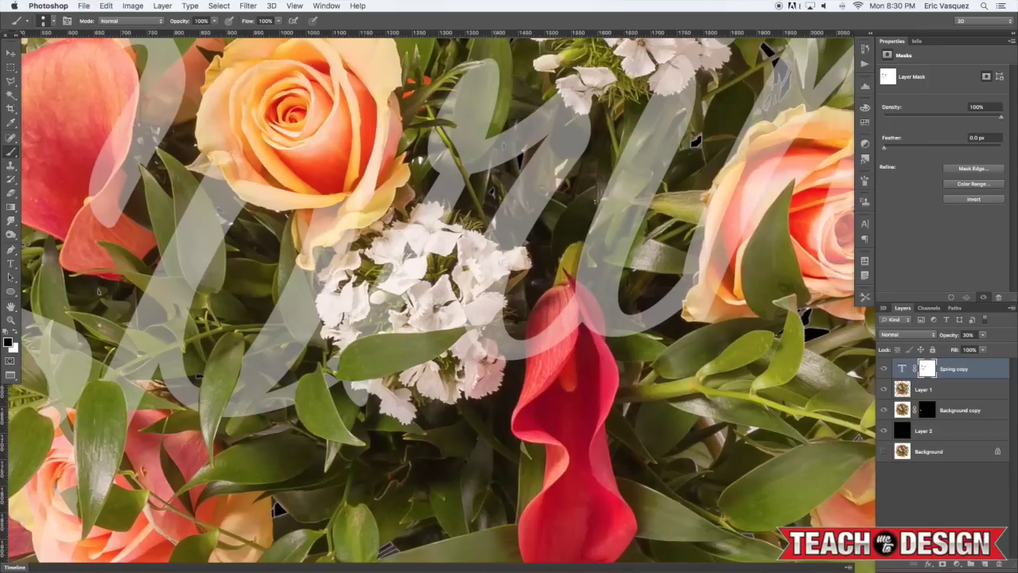
drag(501, 277, 429, 201)
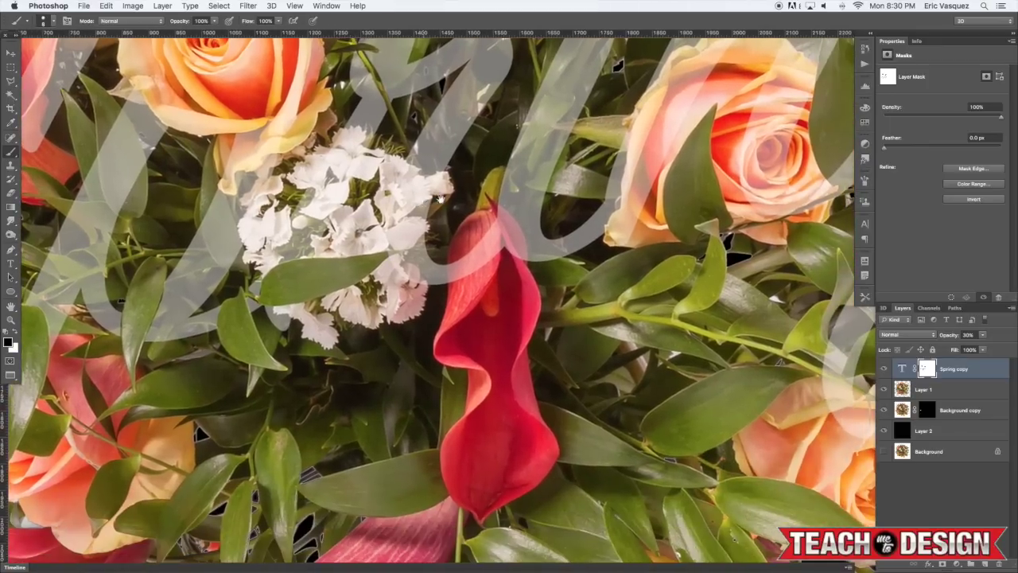
mouse_move(495, 220)
mouse_down()
mouse_move(507, 211)
mouse_move(525, 257)
mouse_up()
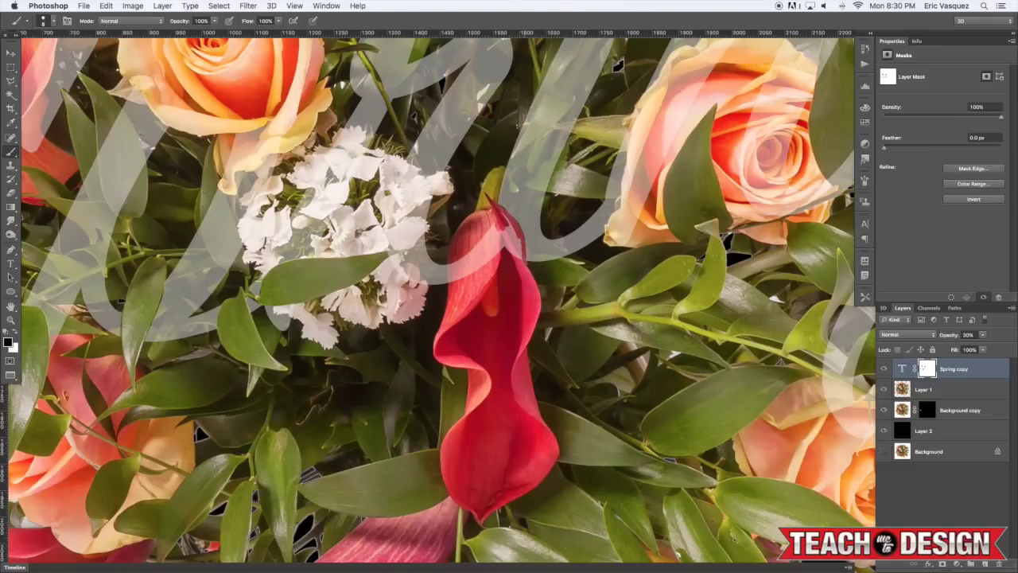
mouse_move(509, 222)
mouse_down()
mouse_move(516, 243)
mouse_move(505, 251)
mouse_up()
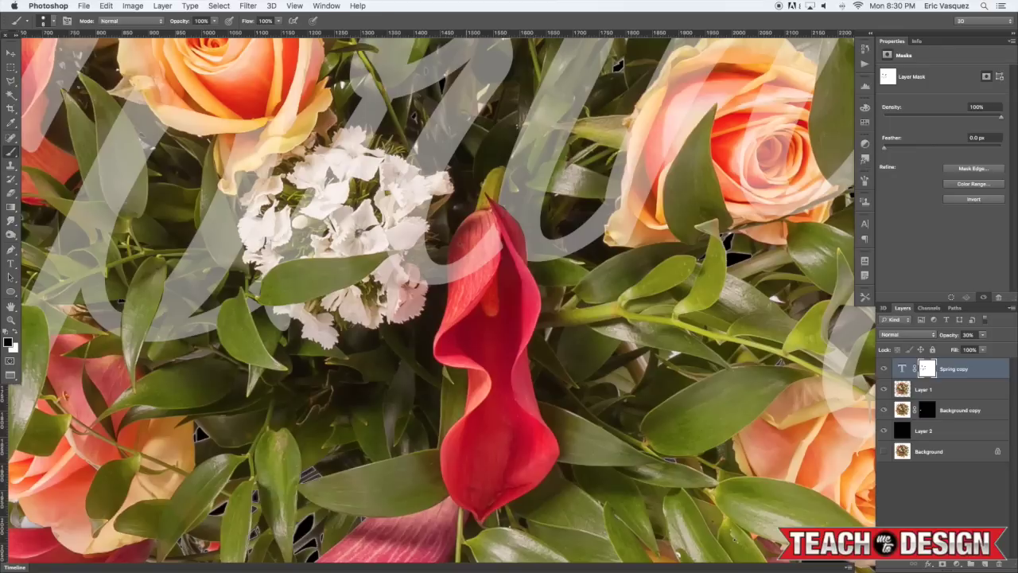
mouse_move(450, 261)
mouse_down()
mouse_move(452, 278)
mouse_move(502, 243)
mouse_move(459, 299)
mouse_up()
key(space)
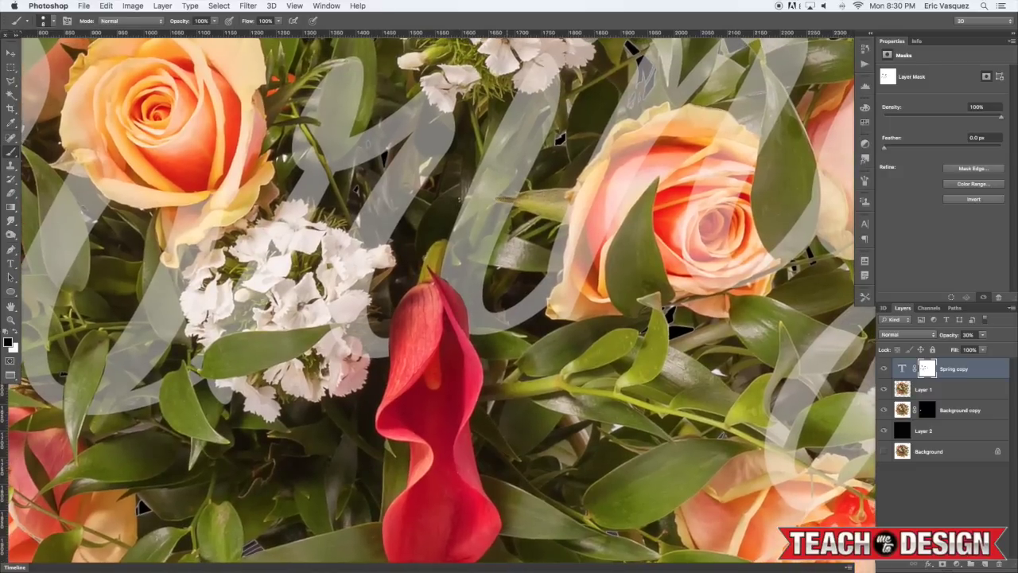
Refine the Spring copy mask with a smaller brush, alternating black and white, along the thin stem crossing the r.
mouse_move(556, 195)
mouse_down()
mouse_move(545, 233)
mouse_move(486, 307)
mouse_up()
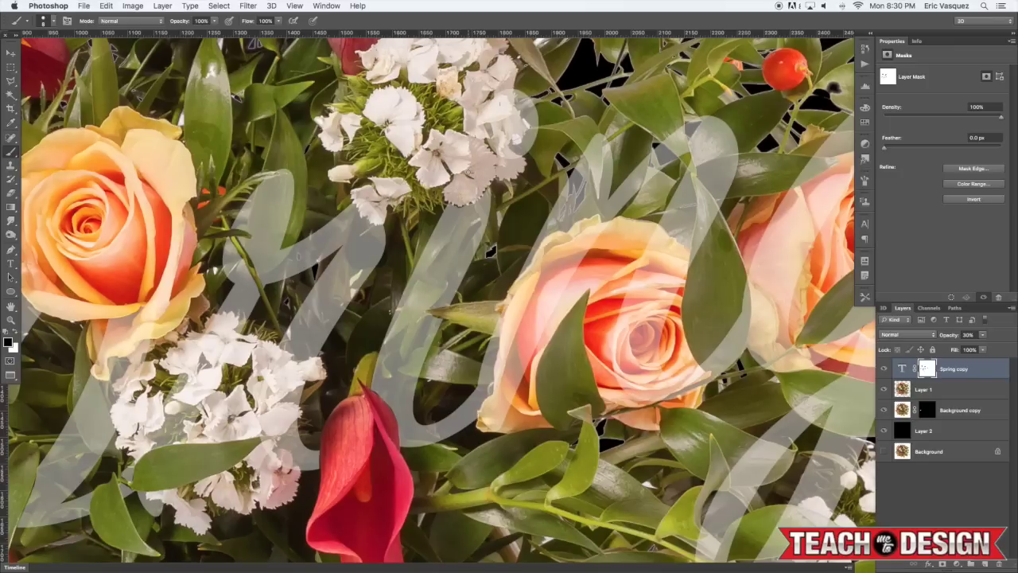
key(v)
key(super+plus)
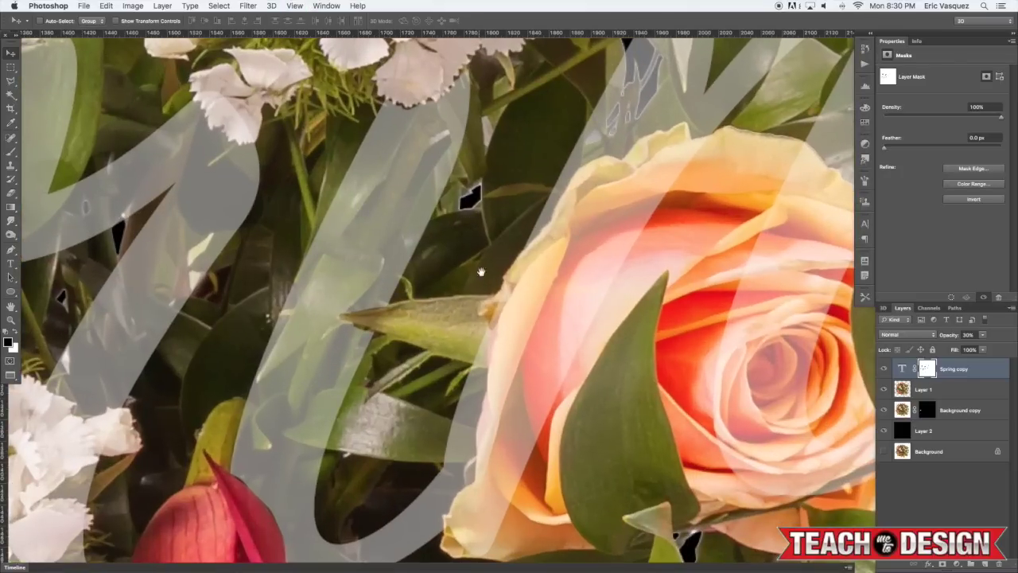
scroll(481, 250, up, 5)
key(b)
key(x)
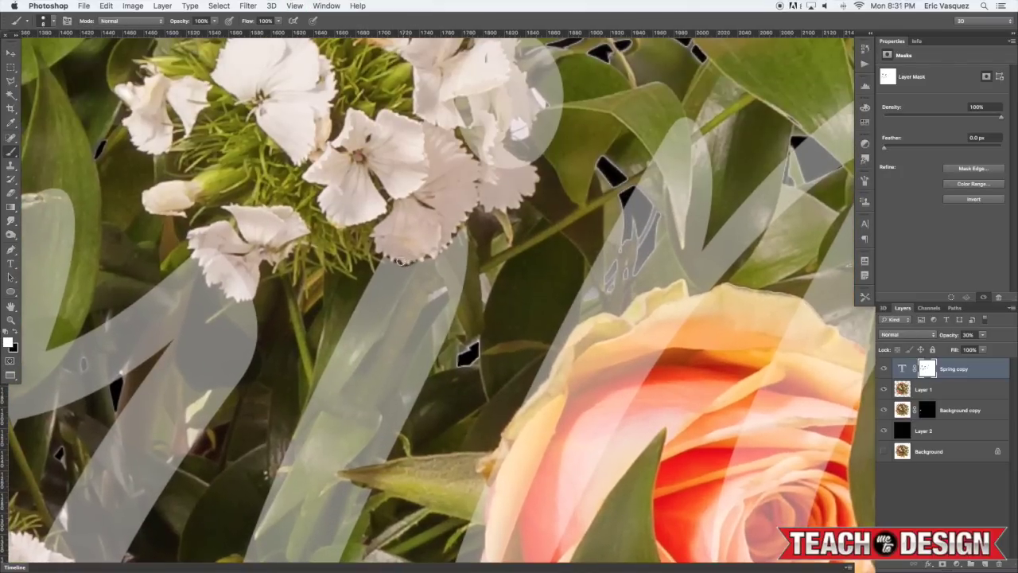
key(bracketleft)
key(bracketleft)
scroll(509, 177, up, 3)
key(x)
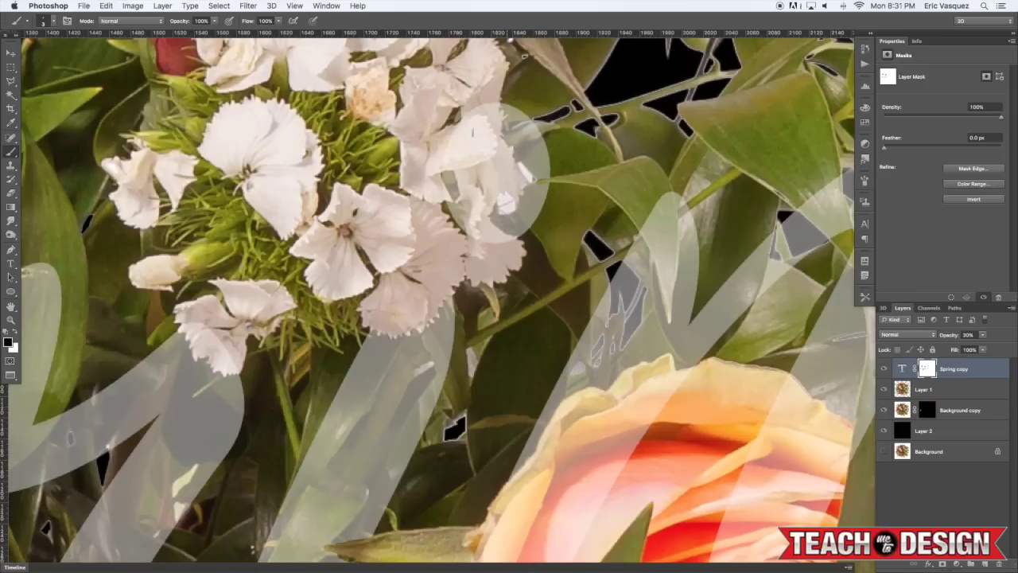
scroll(524, 268, left, 5)
scroll(524, 269, down, 3)
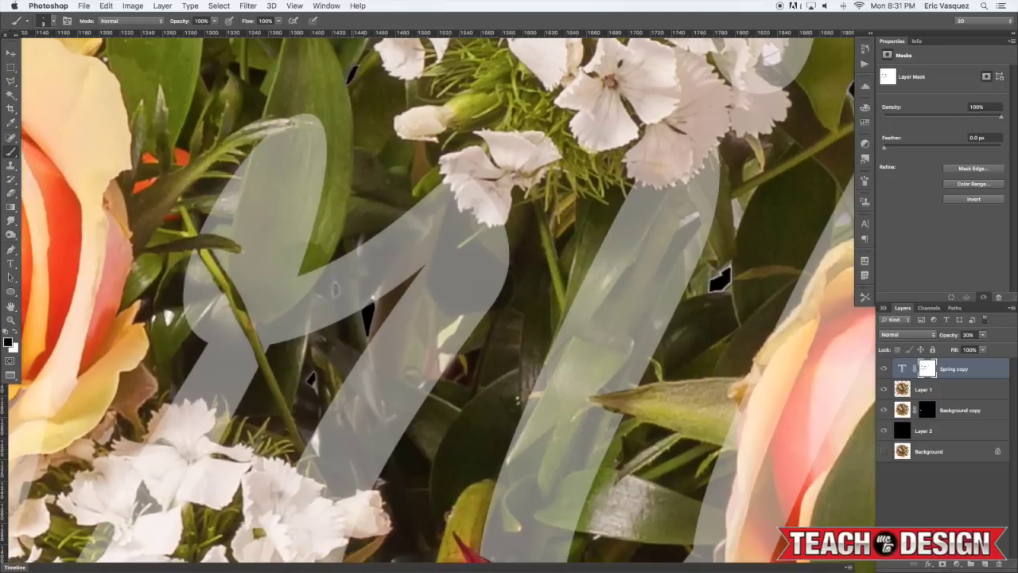
mouse_move(200, 262)
mouse_down()
mouse_move(218, 293)
mouse_move(211, 281)
mouse_up()
key(x)
drag(207, 266, 222, 292)
scroll(438, 294, down, 2)
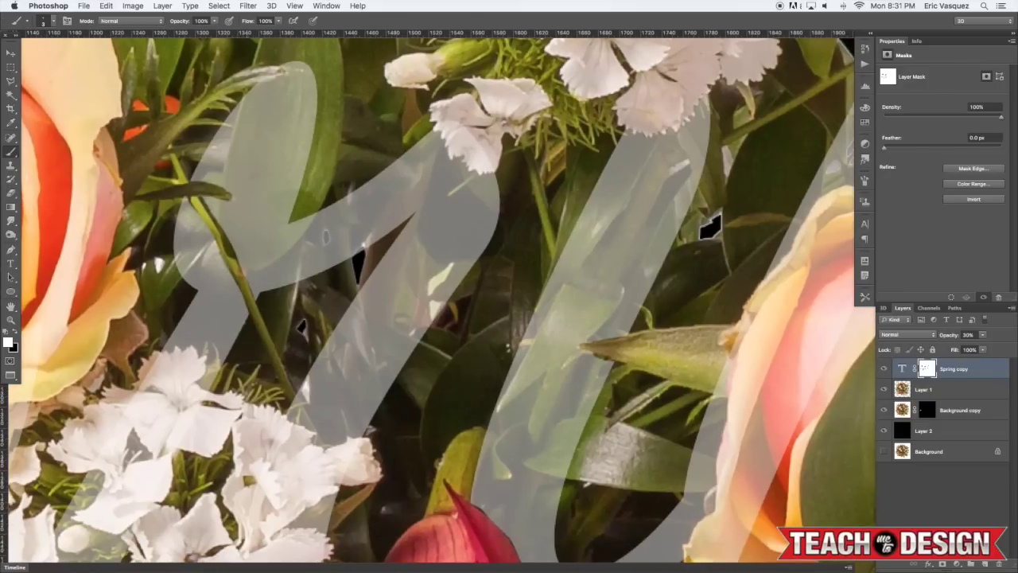
Examine the masked leaf edges along the base of the p and the S's tail at different canvas rotations.
scroll(325, 237, down, 5)
scroll(326, 237, left, 5)
scroll(350, 247, left, 6)
scroll(350, 247, down, 3)
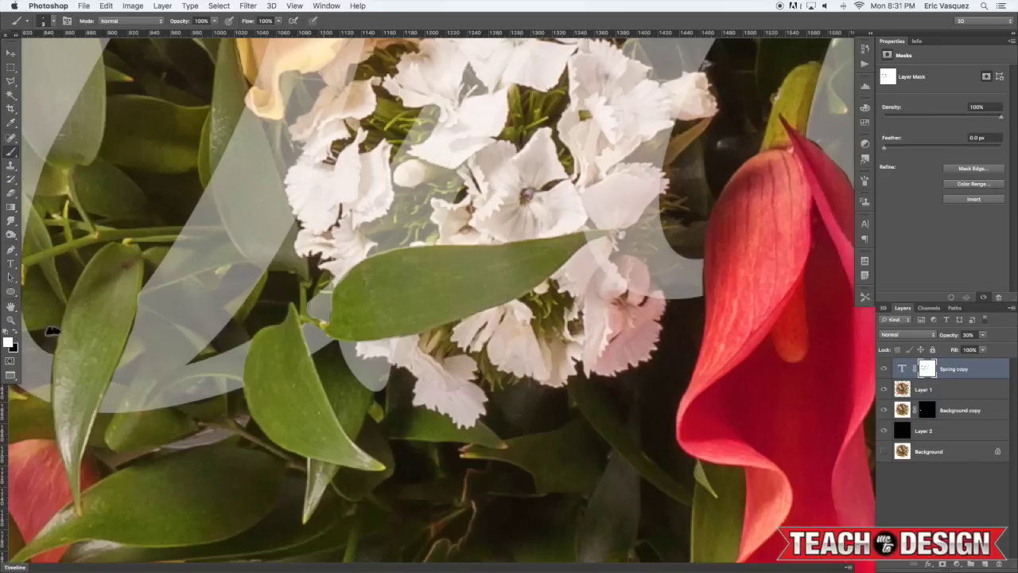
drag(51, 330, 239, 300)
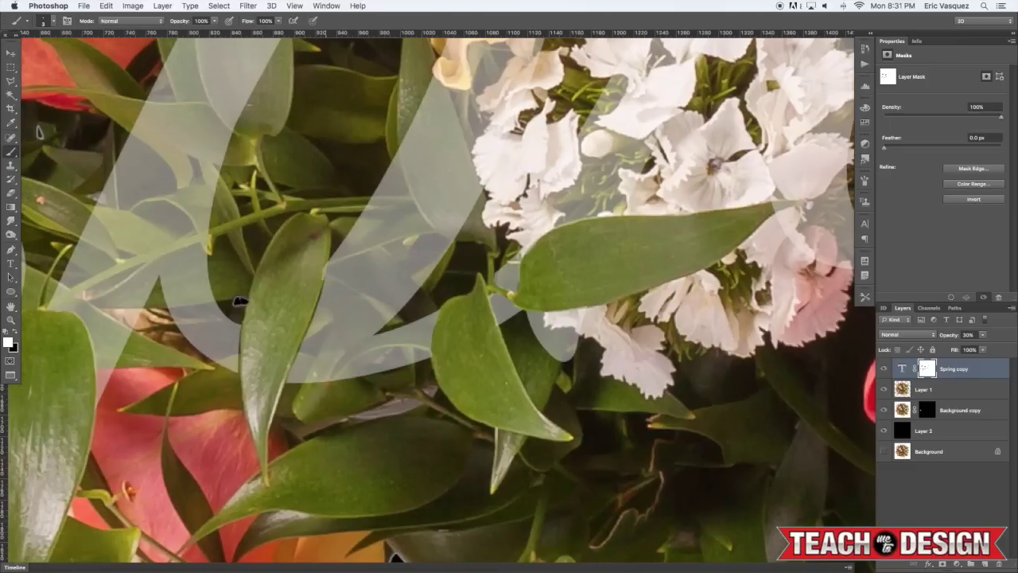
key(x)
key(r)
drag(365, 163, 414, 404)
drag(612, 406, 645, 220)
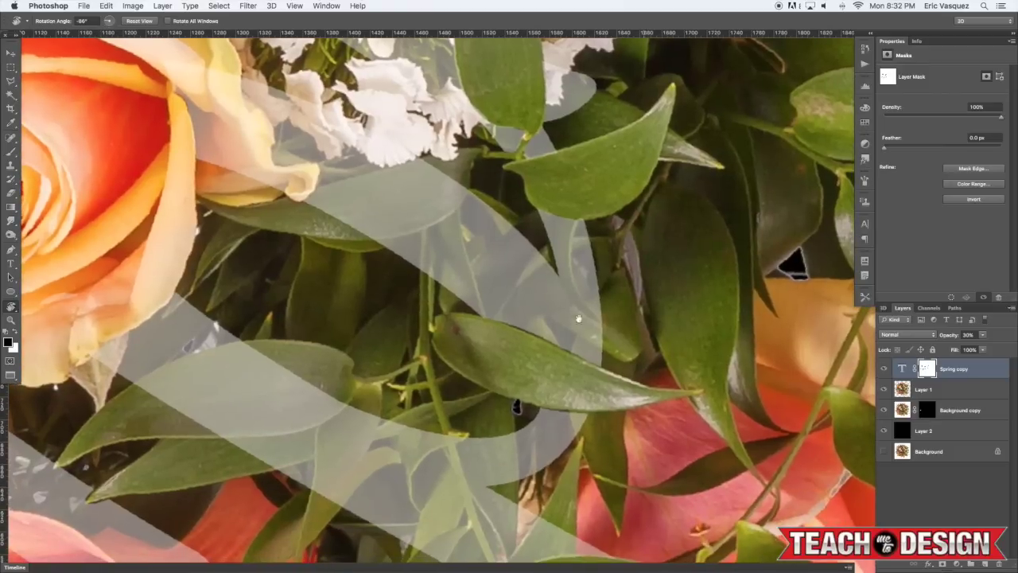
key(b)
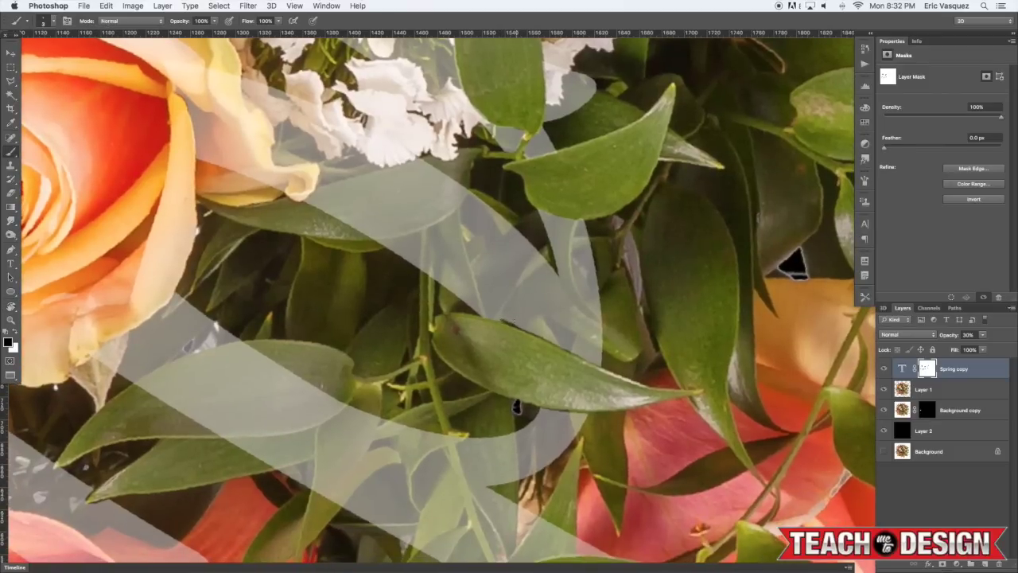
key(x)
drag(433, 401, 444, 215)
drag(538, 287, 514, 187)
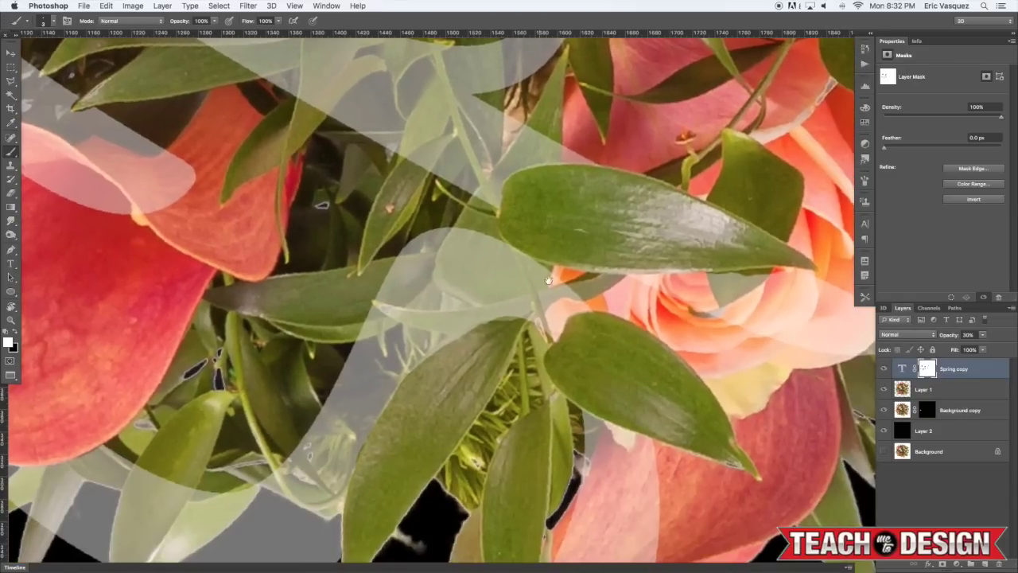
drag(455, 364, 488, 277)
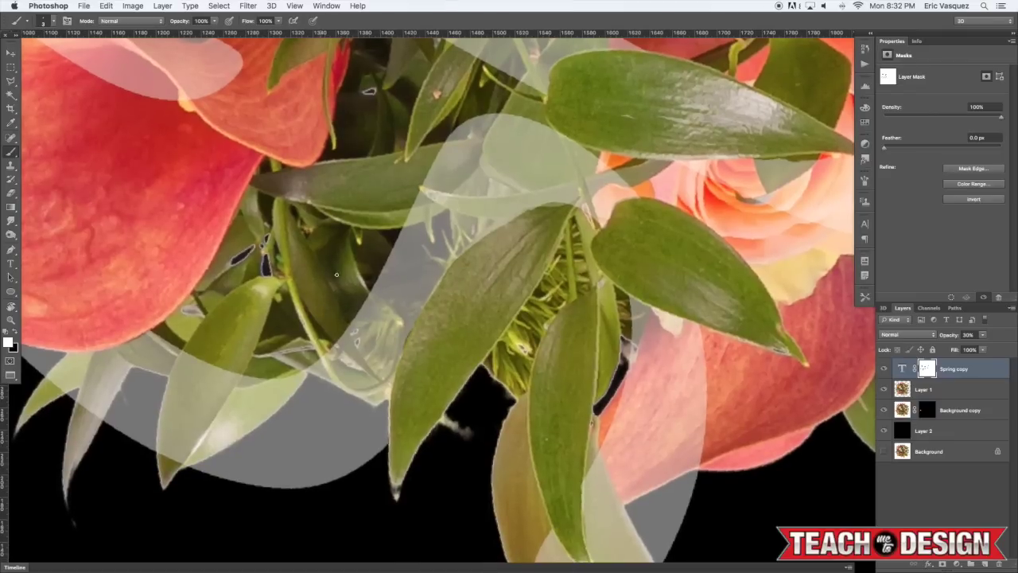
key(r)
mouse_move(521, 279)
mouse_down()
mouse_move(540, 301)
mouse_move(541, 285)
mouse_up()
key(b)
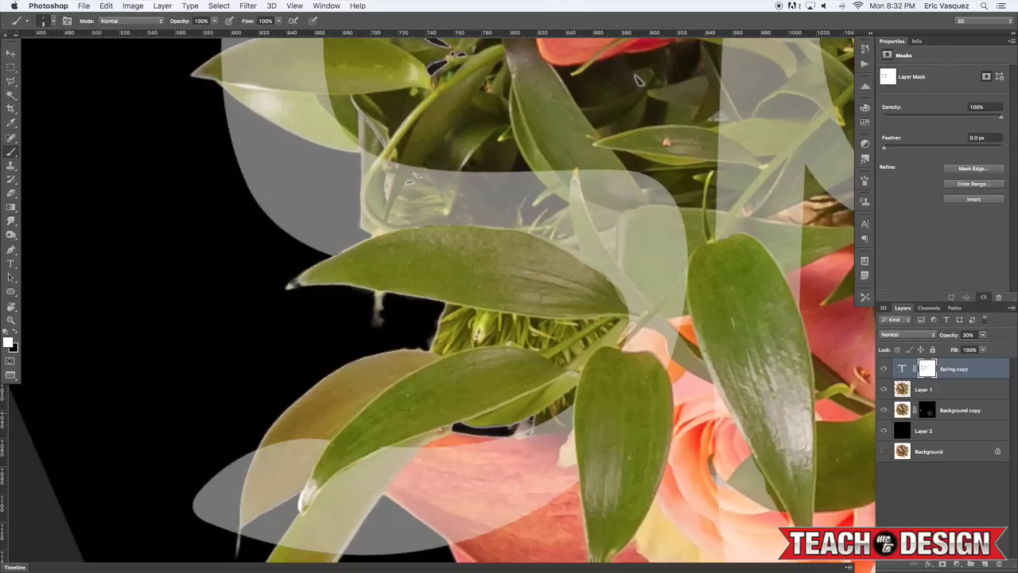
Merge Layer 1 with Background copy and add a white layer mask to the merged layer.
click(928, 410)
key(x)
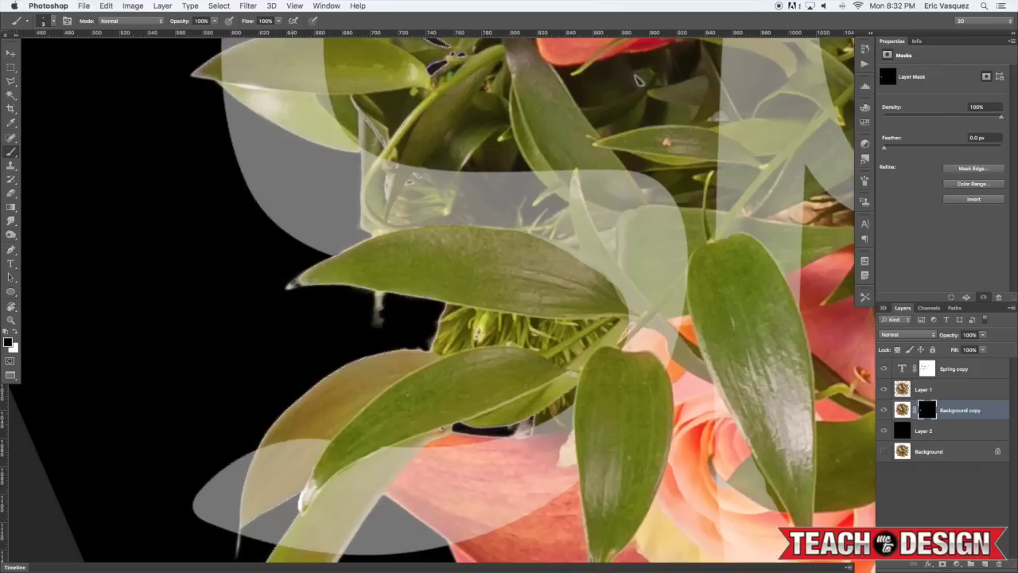
click(17, 338)
key(x)
shift+click(944, 391)
key(super+e)
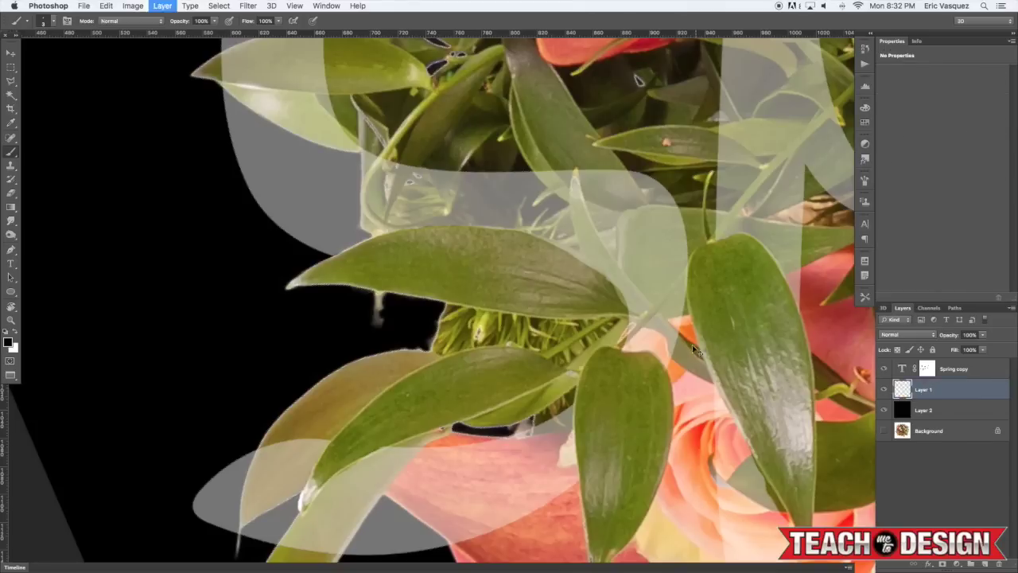
click(942, 564)
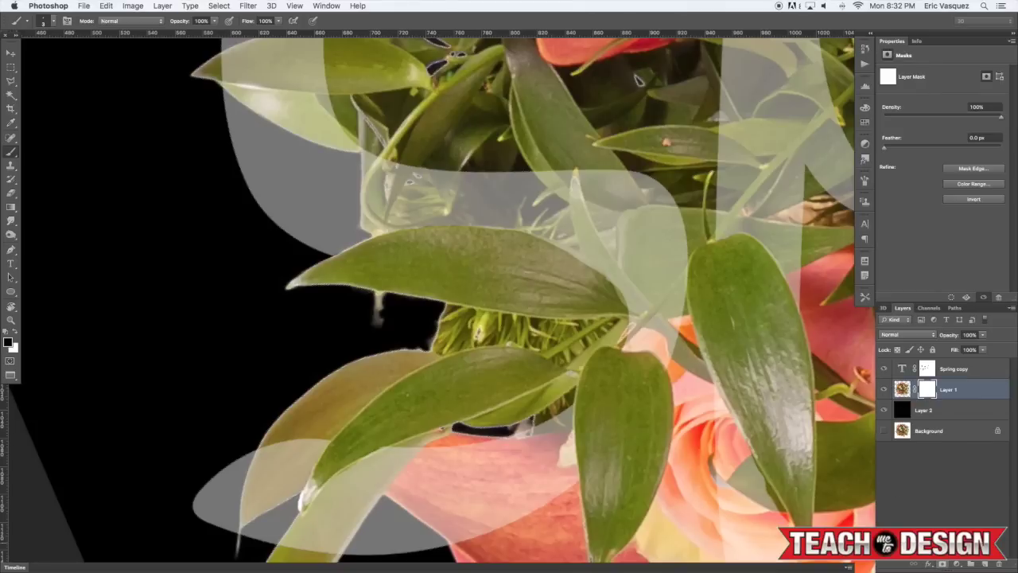
Paint black with a larger brush on Layer 1's mask to hide the stray stem and fringe beneath the long leaf.
mouse_move(371, 295)
mouse_down()
mouse_move(387, 292)
mouse_move(367, 302)
mouse_move(393, 314)
mouse_move(354, 292)
mouse_up()
key(bracketright)
key(bracketright)
key(bracketright)
key(bracketright)
mouse_move(424, 315)
mouse_down()
mouse_move(440, 308)
mouse_move(434, 318)
mouse_up()
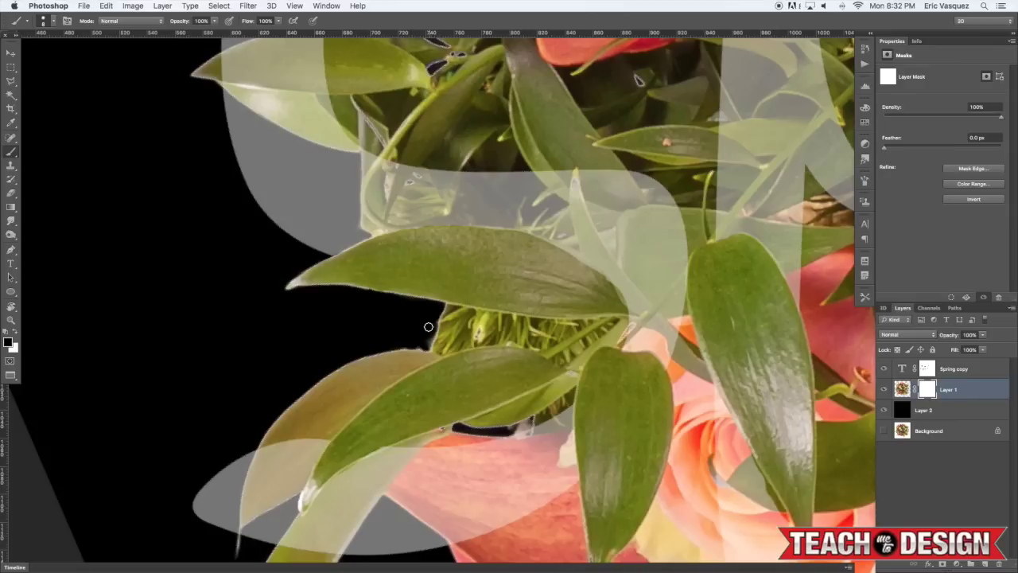
Apply Layer 1's layer mask permanently to the layer.
scroll(514, 415, down, 5)
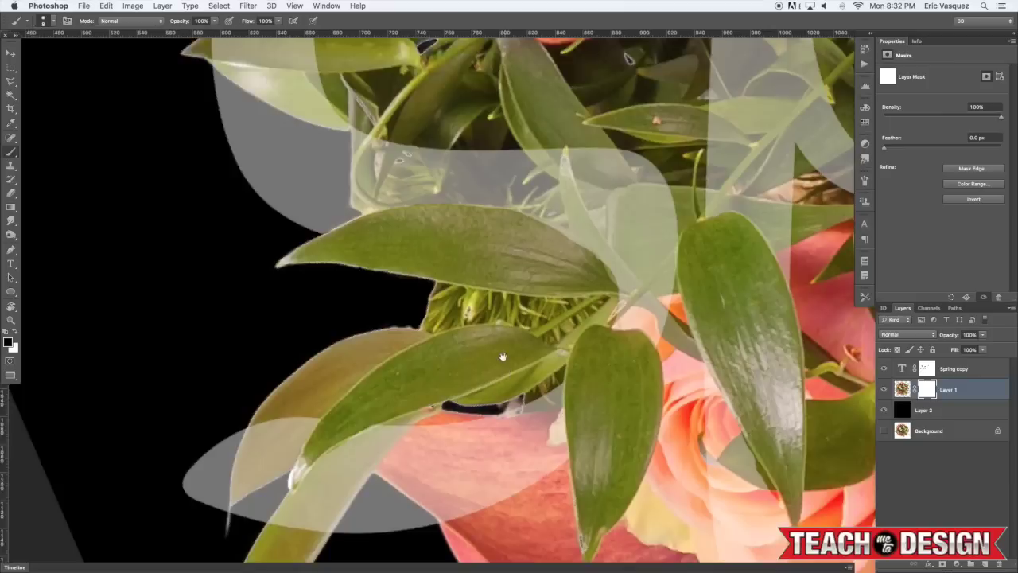
scroll(495, 297, right, 2)
scroll(548, 324, down, 1)
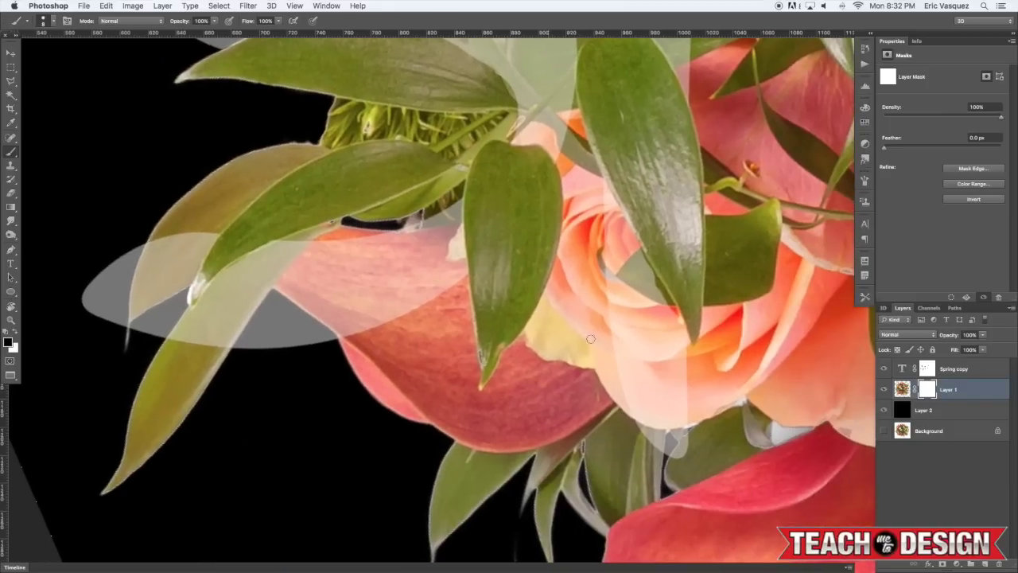
right_click(928, 389)
click(901, 418)
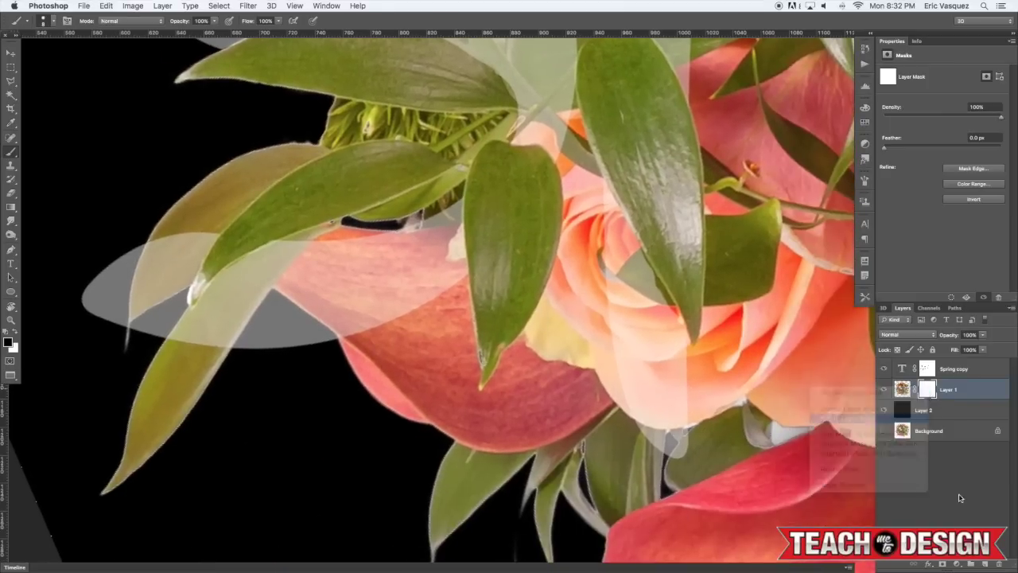
Duplicate the Background layer directly above Layer 2, make the copy visible with a black hide-all mask, and switch the paint colour to white.
click(937, 428)
key(super+j)
key(super+])
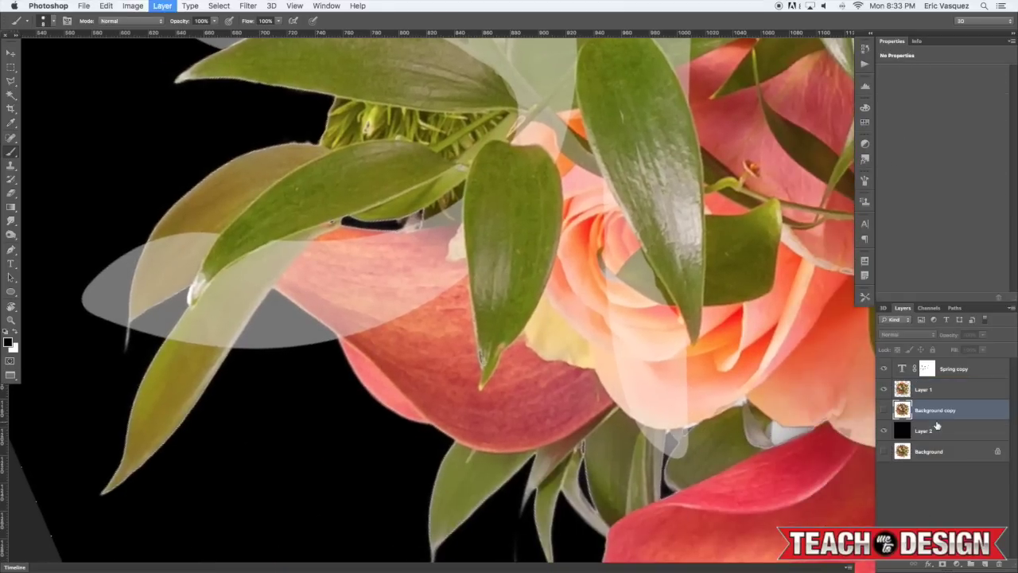
click(884, 410)
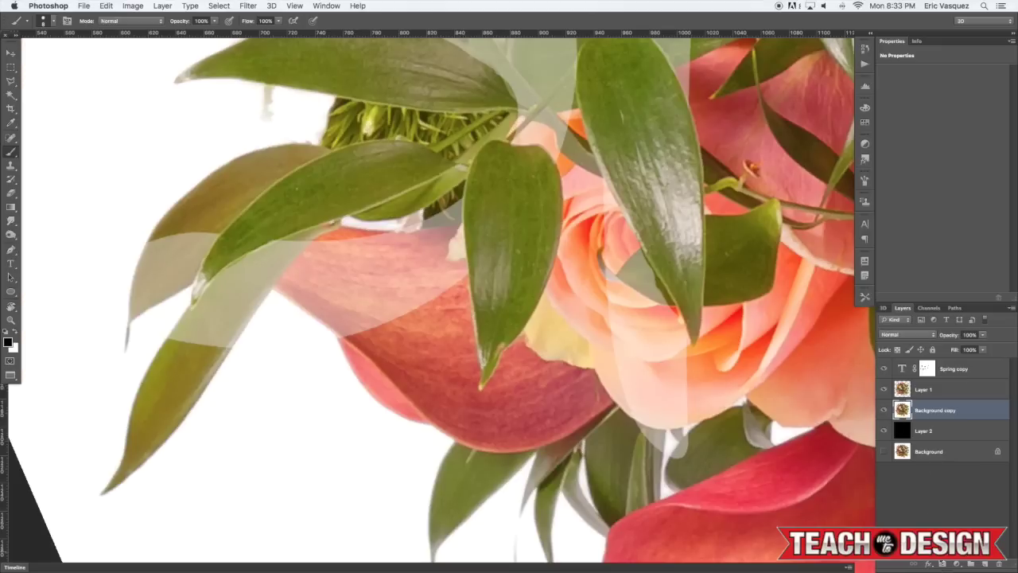
alt+click(945, 563)
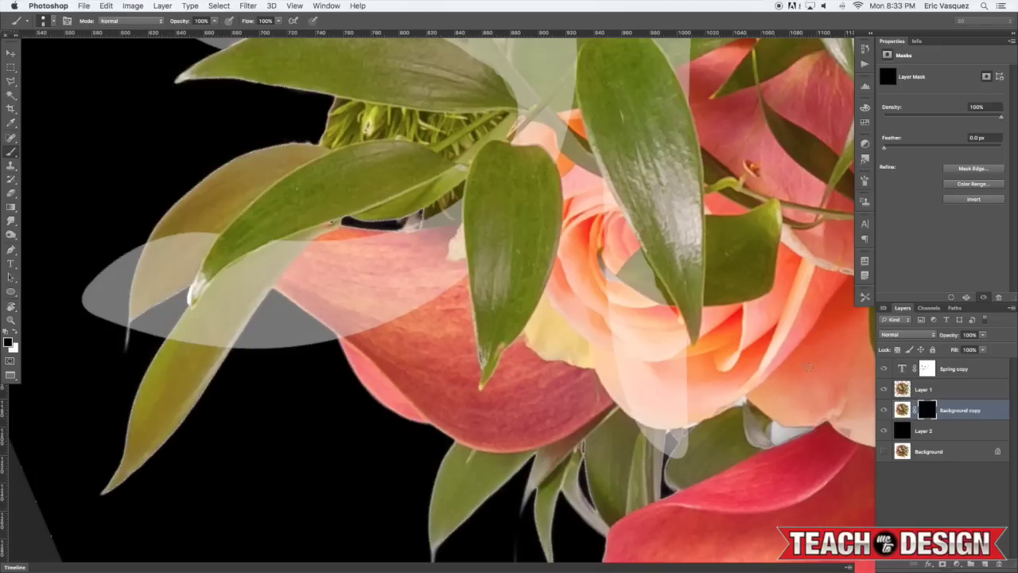
key(x)
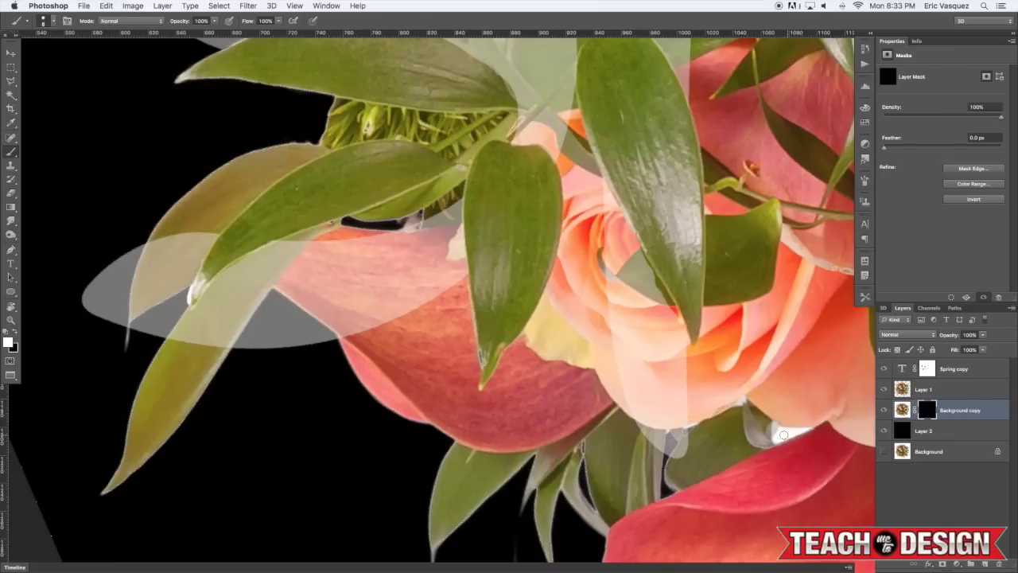
Paint black on Background copy's mask to hide the white patch exposed between the lower petals and leaves.
click(14, 330)
mouse_move(790, 433)
mouse_down()
mouse_move(803, 430)
mouse_move(789, 436)
mouse_up()
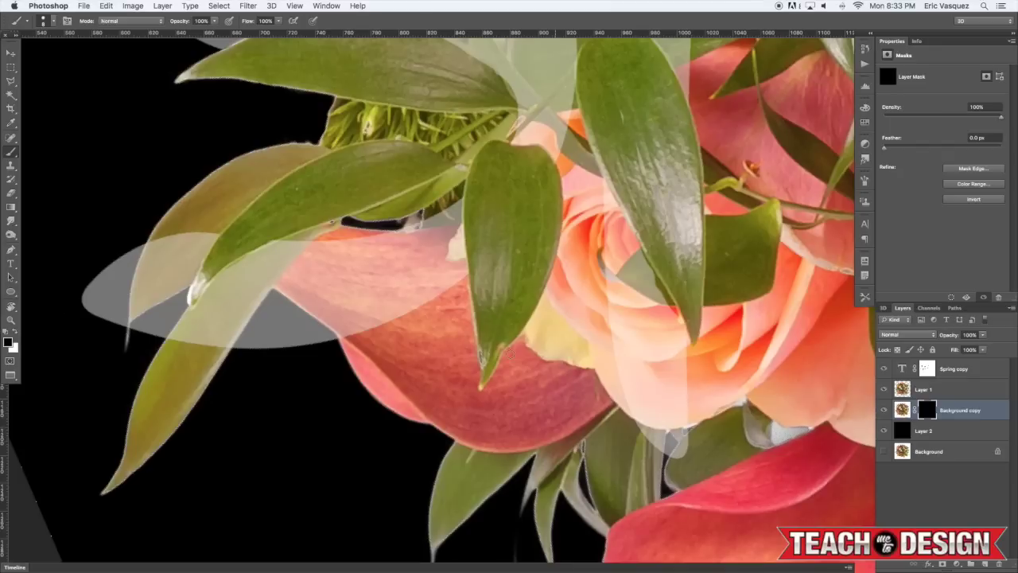
key(x)
drag(450, 186, 398, 314)
drag(556, 245, 355, 311)
drag(600, 319, 432, 384)
drag(691, 256, 468, 392)
drag(615, 251, 437, 401)
drag(487, 248, 599, 432)
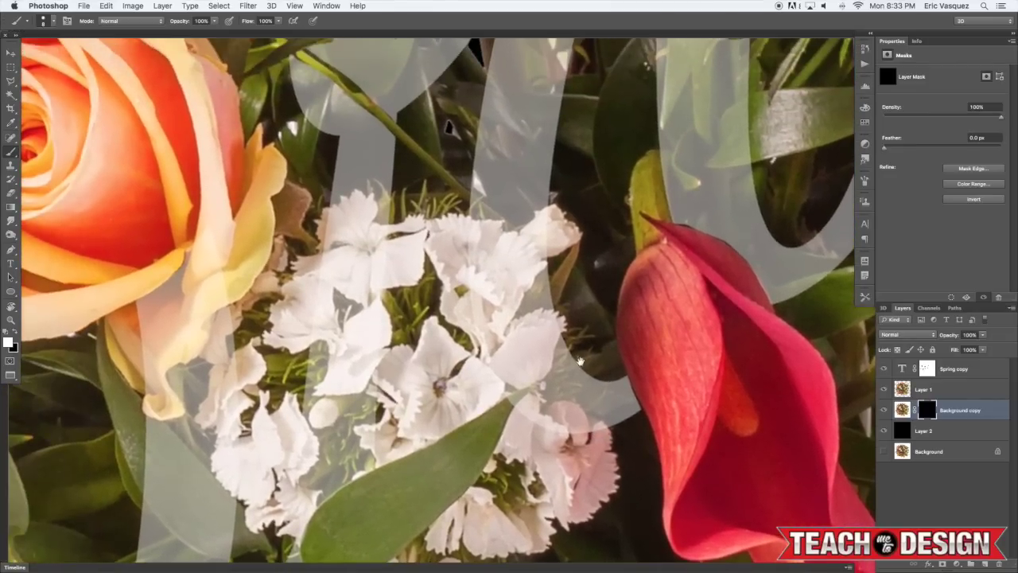
Merge Layer 1 with Background copy and make the Spring copy layer's mask active.
shift+click(932, 390)
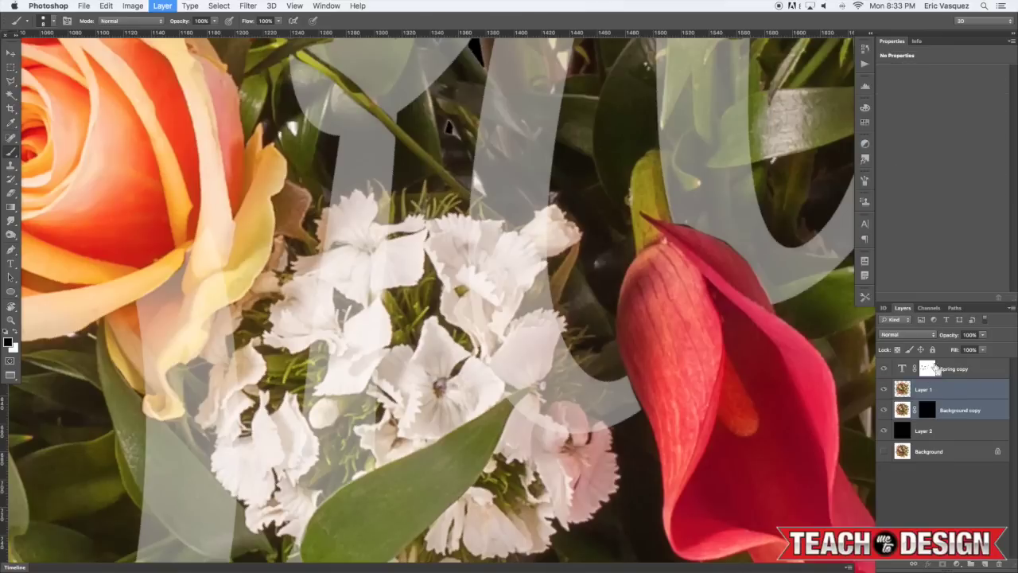
key(super+e)
click(930, 369)
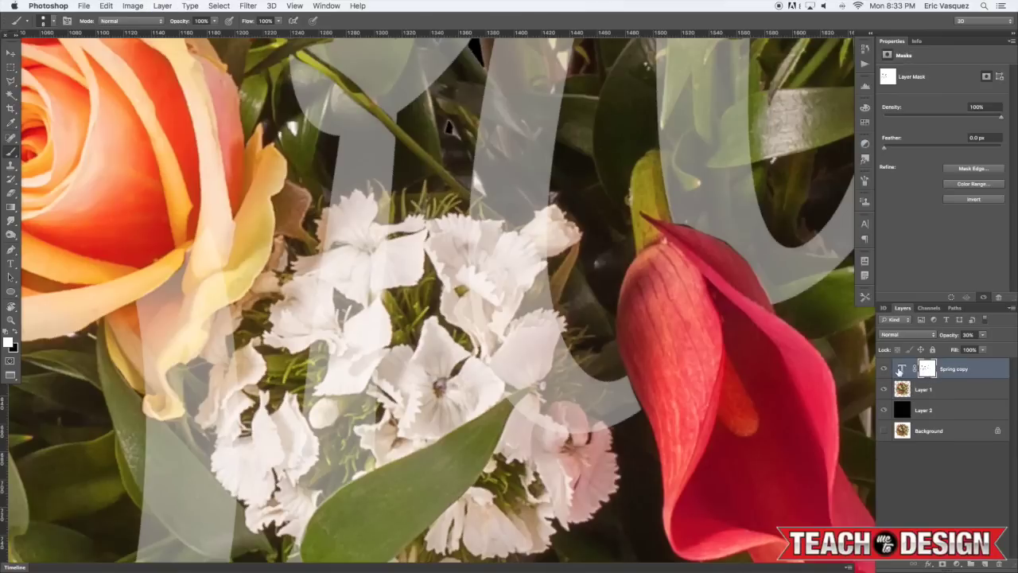
Reset the canvas rotation and set the Spring copy layer to 100% opacity to review the lettering against the bouquet.
key(super+0)
key(r)
drag(686, 384, 640, 444)
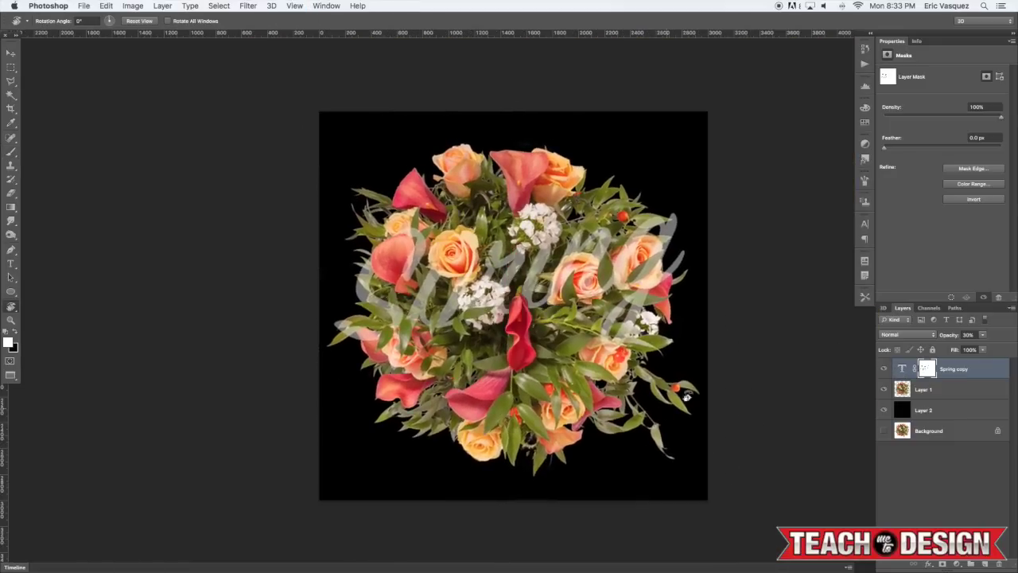
key(v)
key(0)
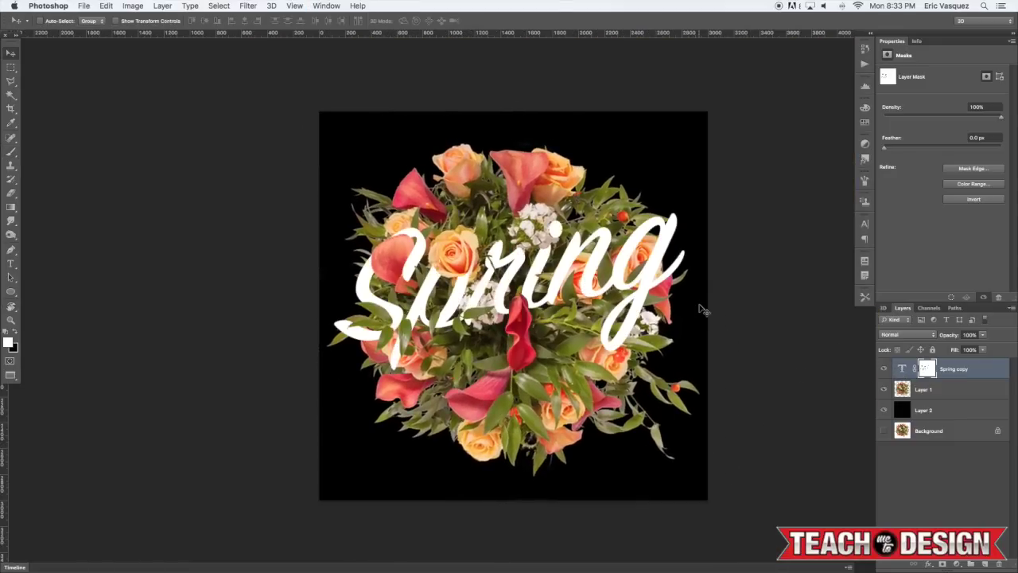
key(super+equal)
key(super+equal)
key(super+equal)
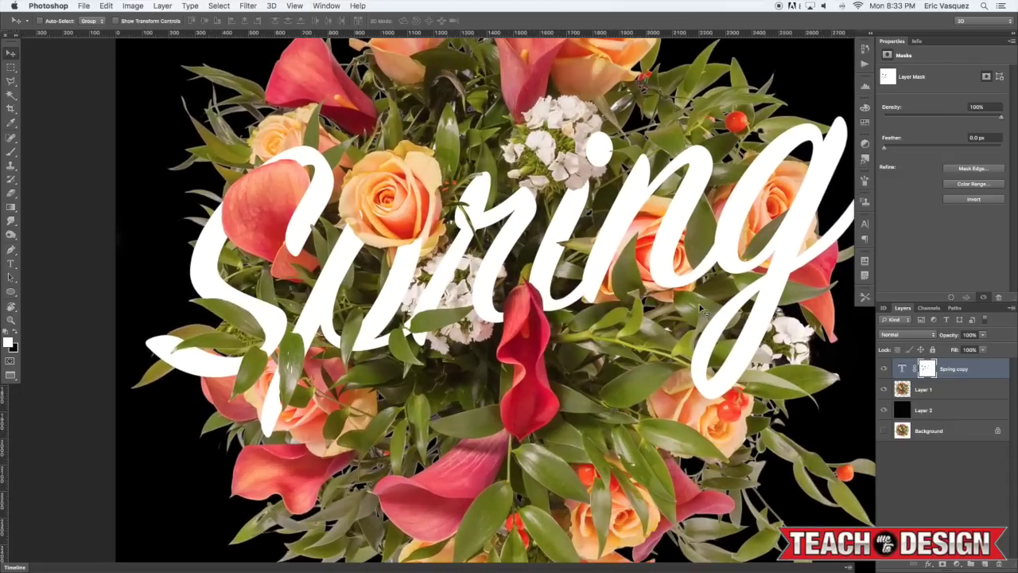
drag(572, 366, 557, 346)
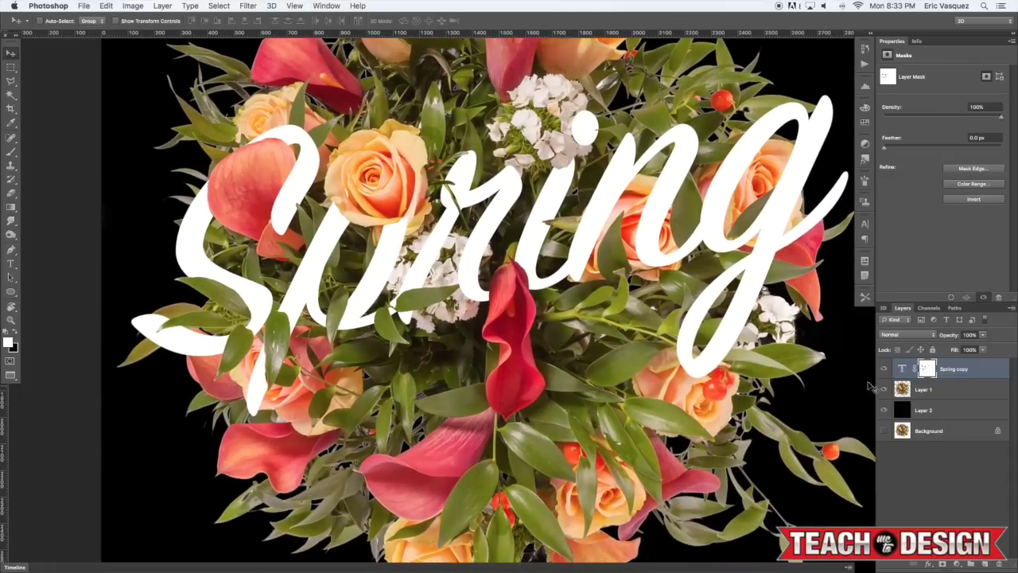
Touch up Spring copy's mask with black along the leaf crossing the tail of the letter p.
key(b)
key(super+equal)
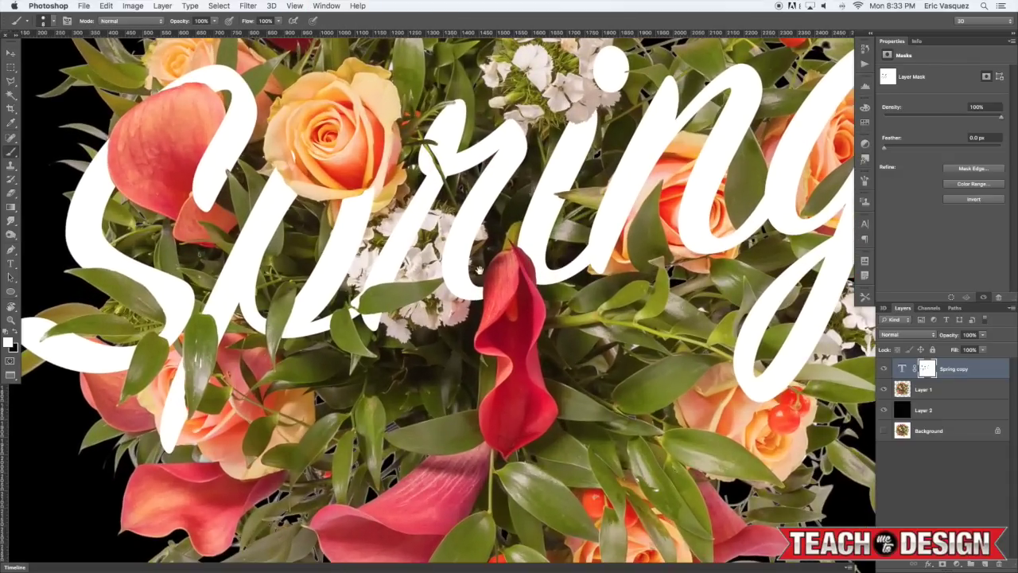
key(super+equal)
key(x)
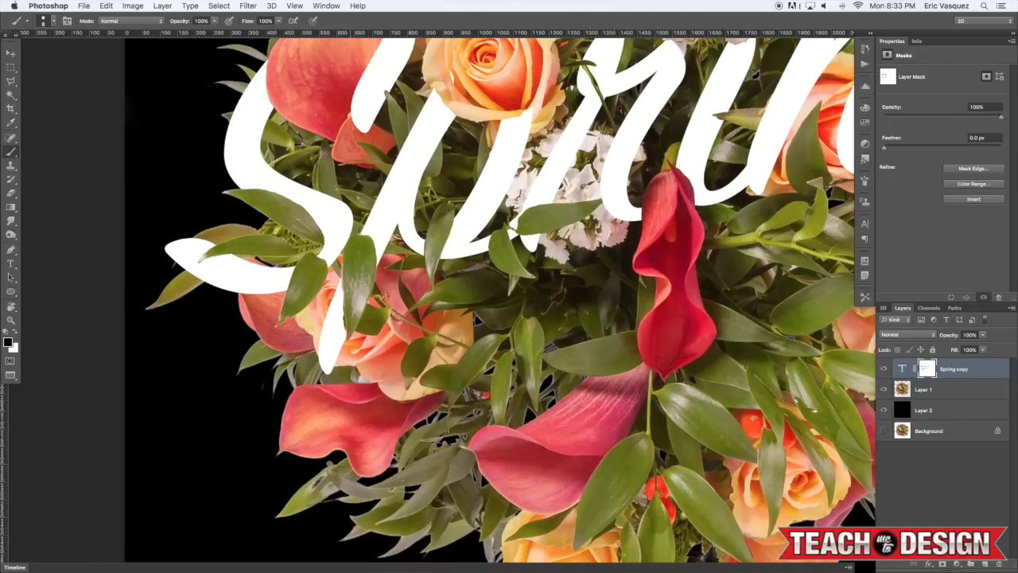
key(x)
key(x)
drag(343, 284, 344, 299)
drag(505, 261, 331, 313)
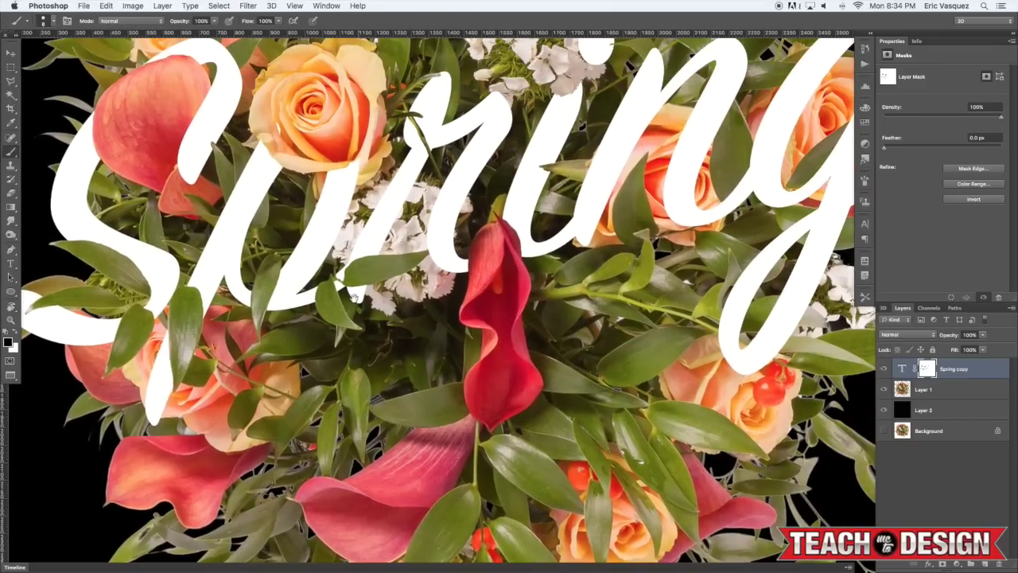
Lower the Spring copy layer's opacity to 40% for masking around the letters n and g.
scroll(355, 298, right, 5)
scroll(356, 298, up, 2)
scroll(523, 196, up, 2)
scroll(522, 196, right, 1)
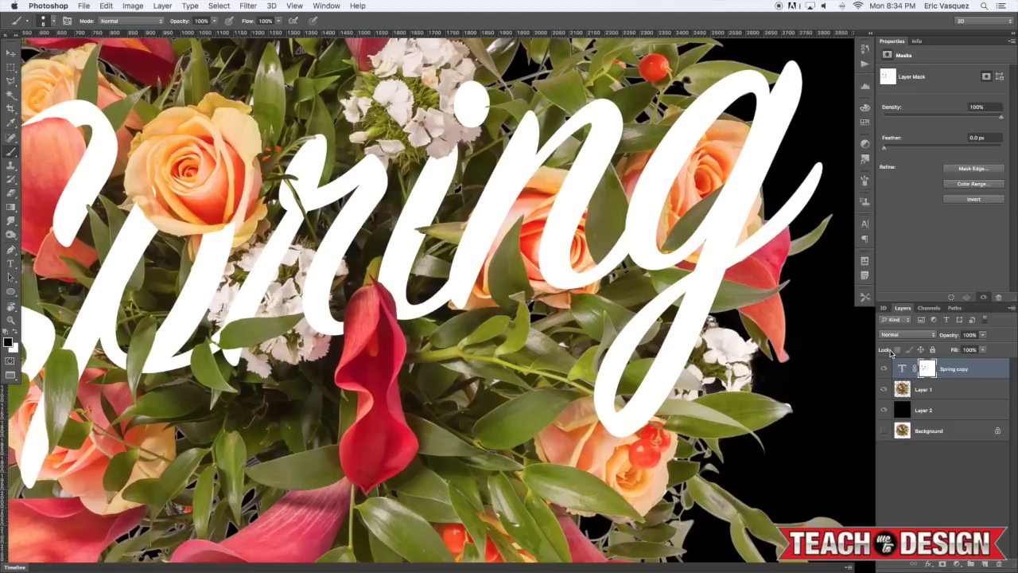
key(v)
key(4)
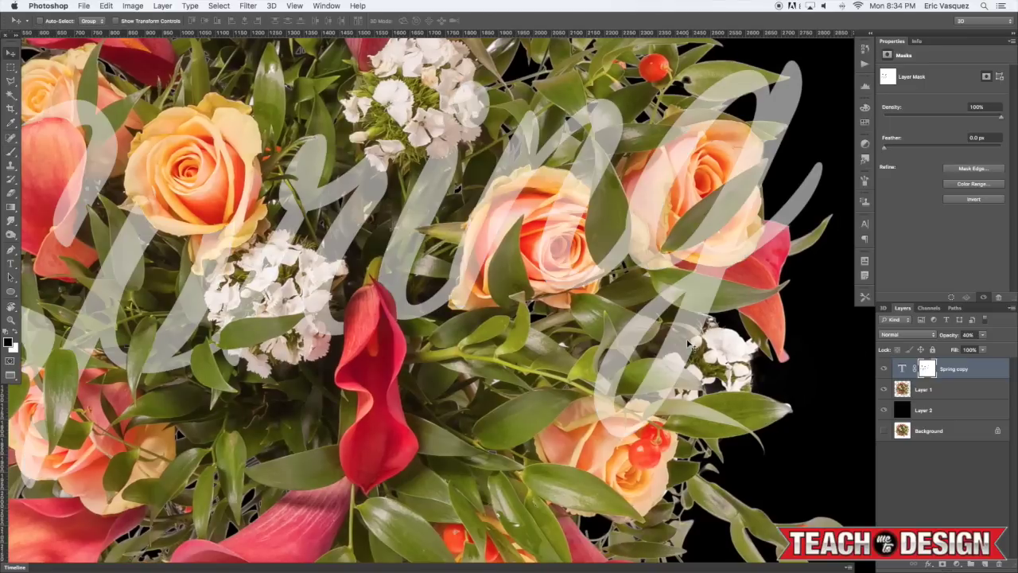
key(b)
key(super+plus)
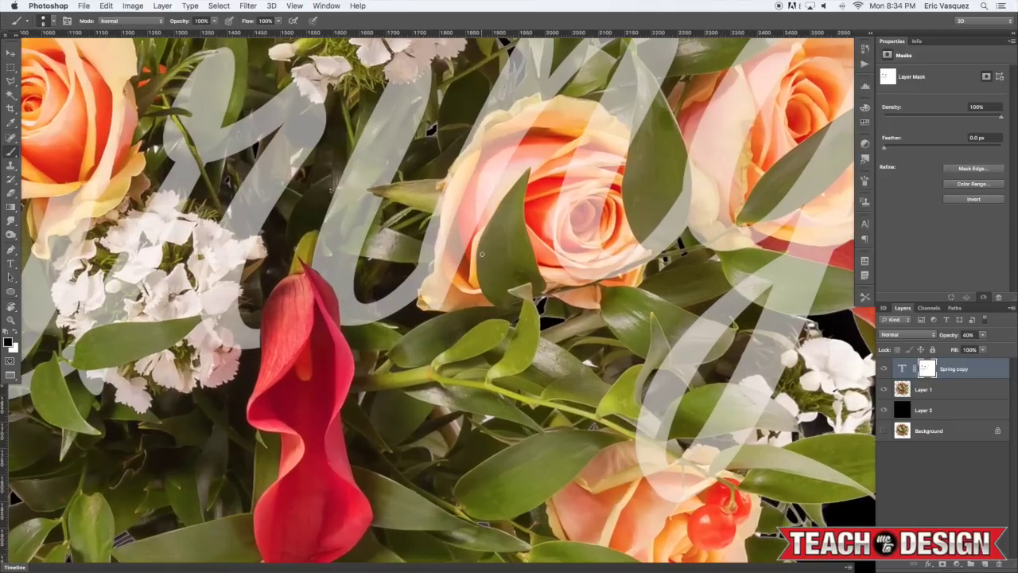
scroll(557, 243, up, 5)
scroll(557, 243, right, 3)
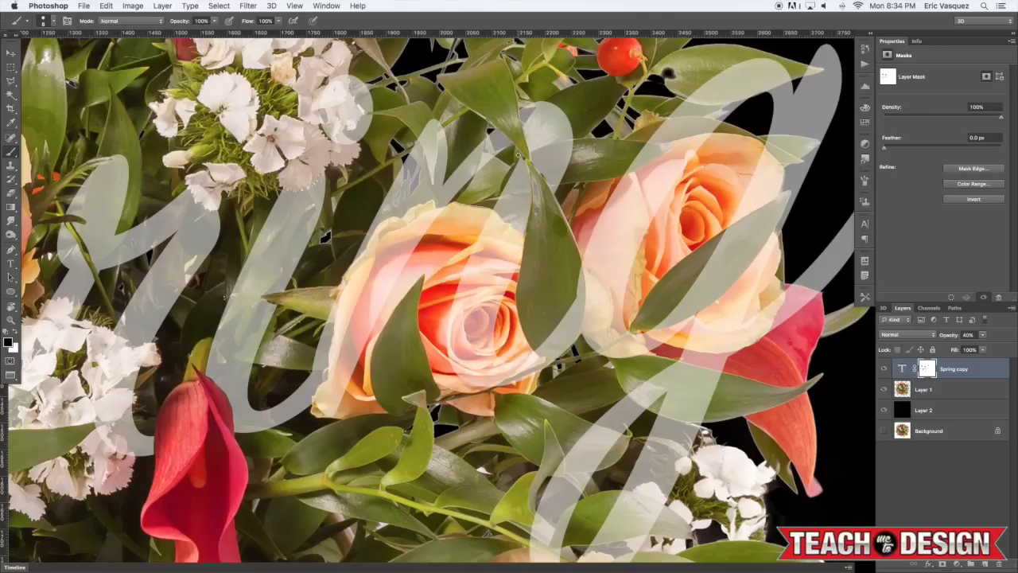
key(c)
drag(517, 157, 521, 164)
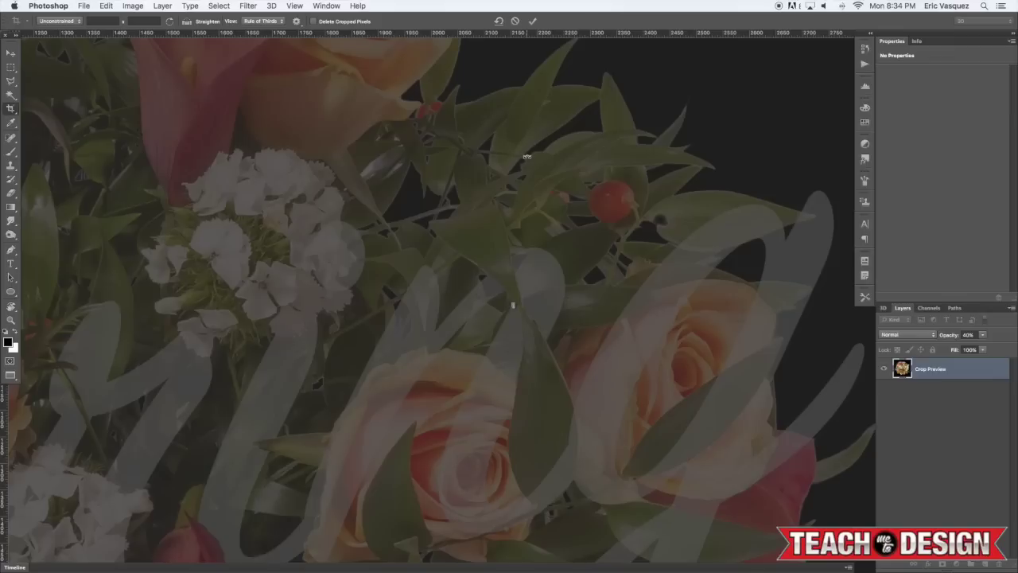
key(Escape)
key(b)
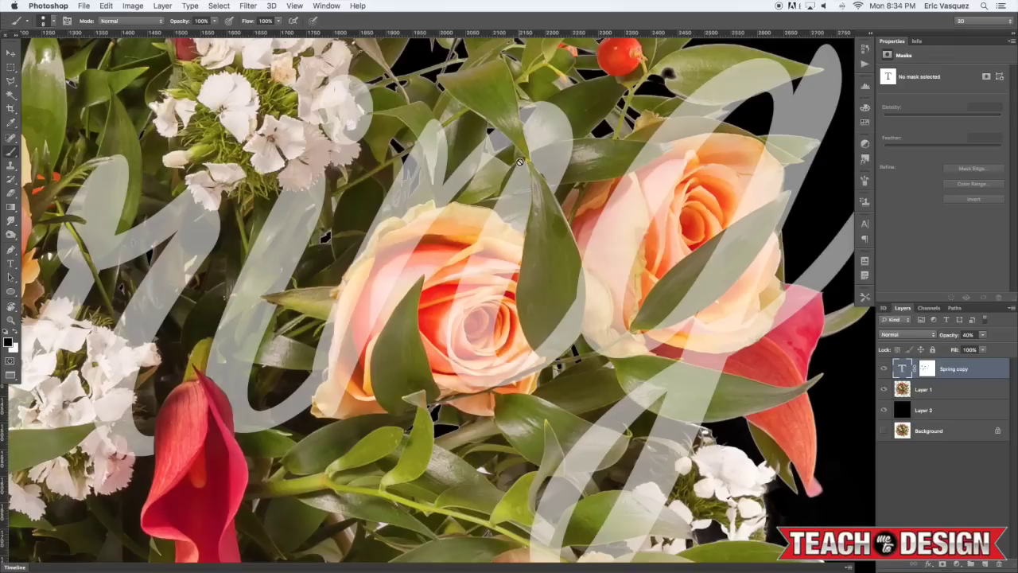
click(13, 53)
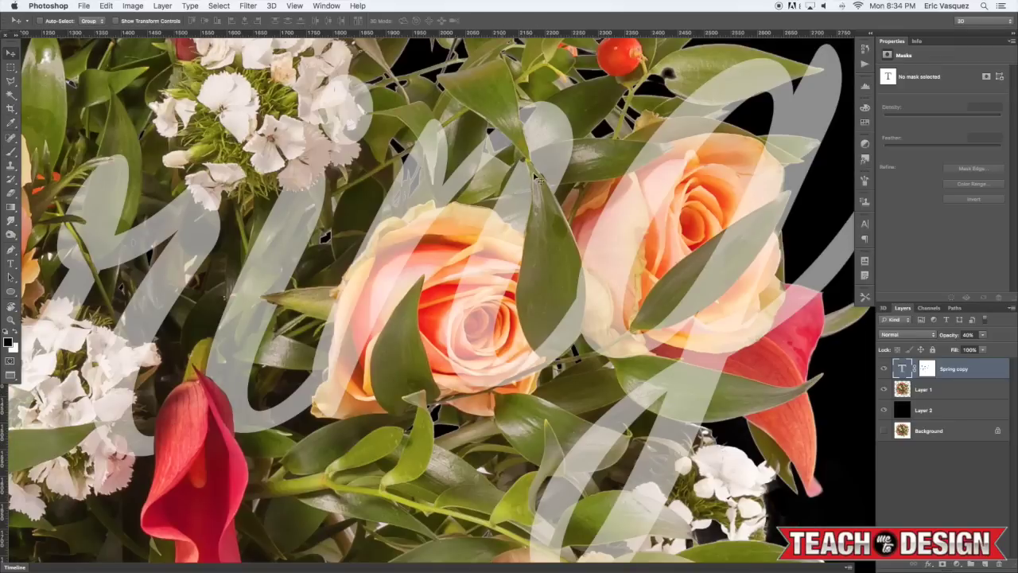
key(b)
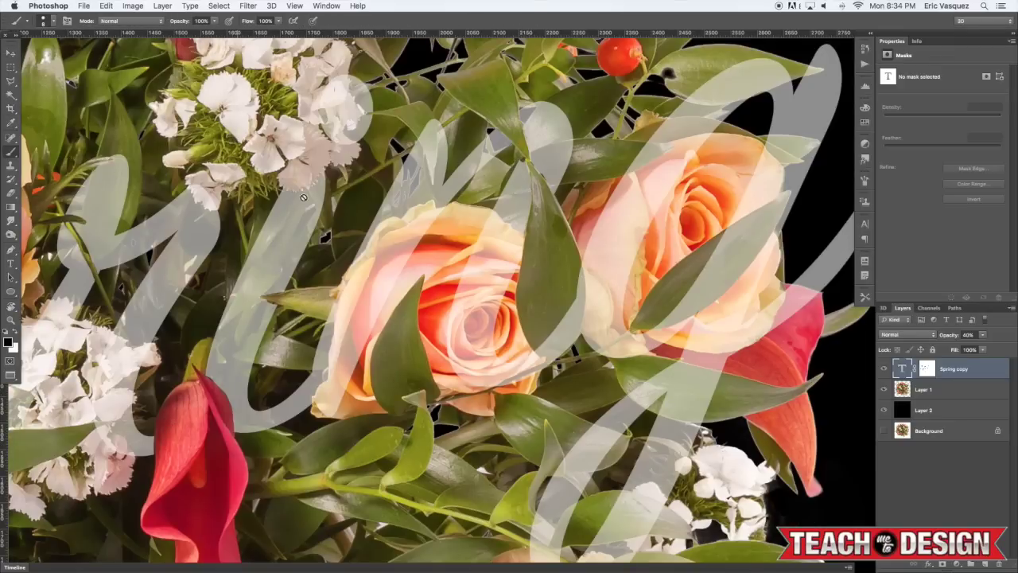
click(927, 368)
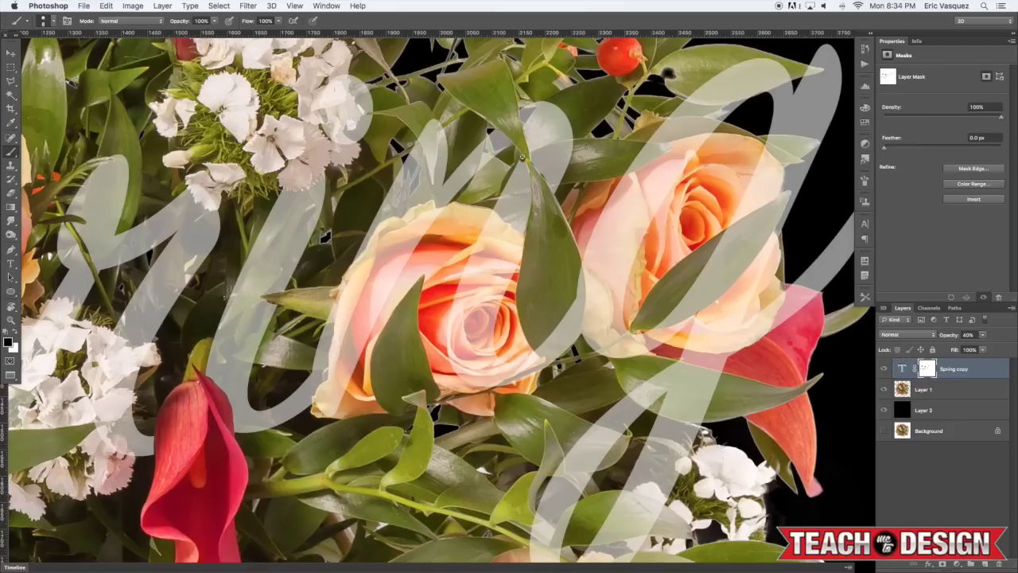
Paint black on Spring copy's mask over the long diagonal leaf on the orange rose, bringing the leaf in front of the g.
key(x)
drag(630, 266, 583, 207)
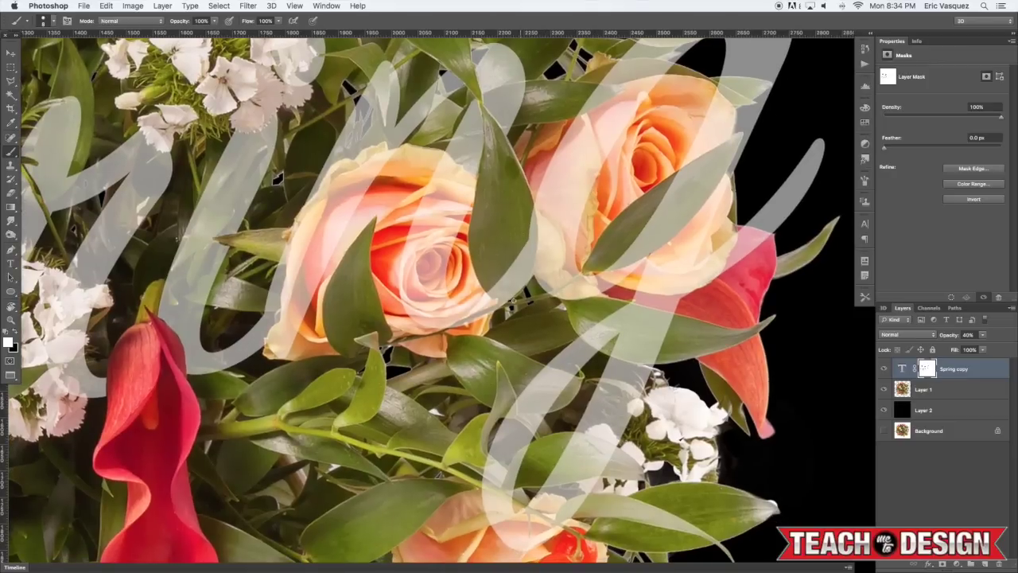
key(x)
drag(450, 323, 582, 273)
mouse_move(712, 155)
mouse_down()
mouse_move(578, 210)
mouse_move(593, 197)
mouse_move(638, 171)
mouse_move(586, 248)
mouse_up()
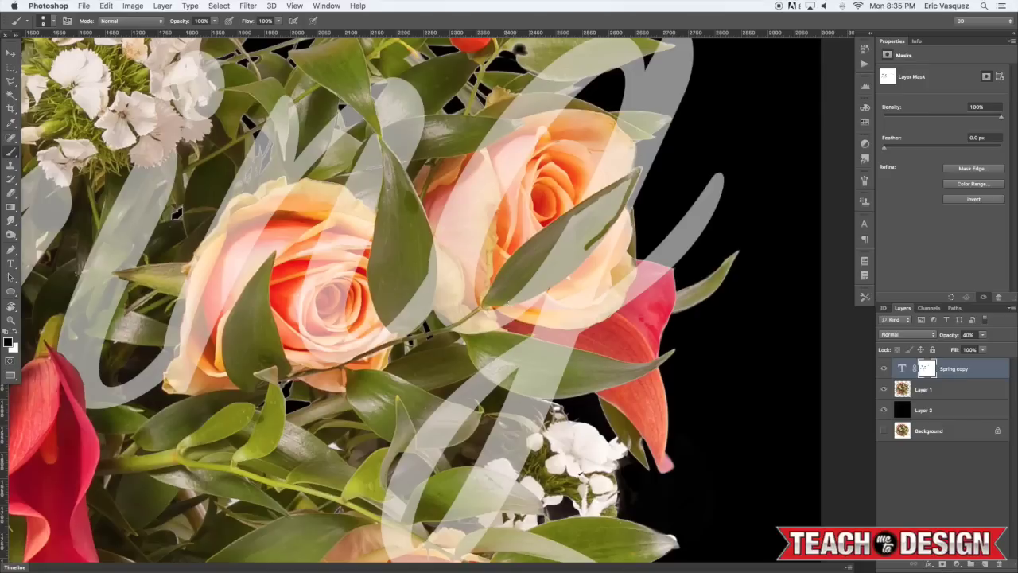
mouse_move(506, 303)
mouse_down()
mouse_move(590, 251)
mouse_move(602, 233)
mouse_move(563, 256)
mouse_move(582, 212)
mouse_move(531, 270)
mouse_move(542, 267)
mouse_move(529, 294)
mouse_move(581, 248)
mouse_move(554, 275)
mouse_up()
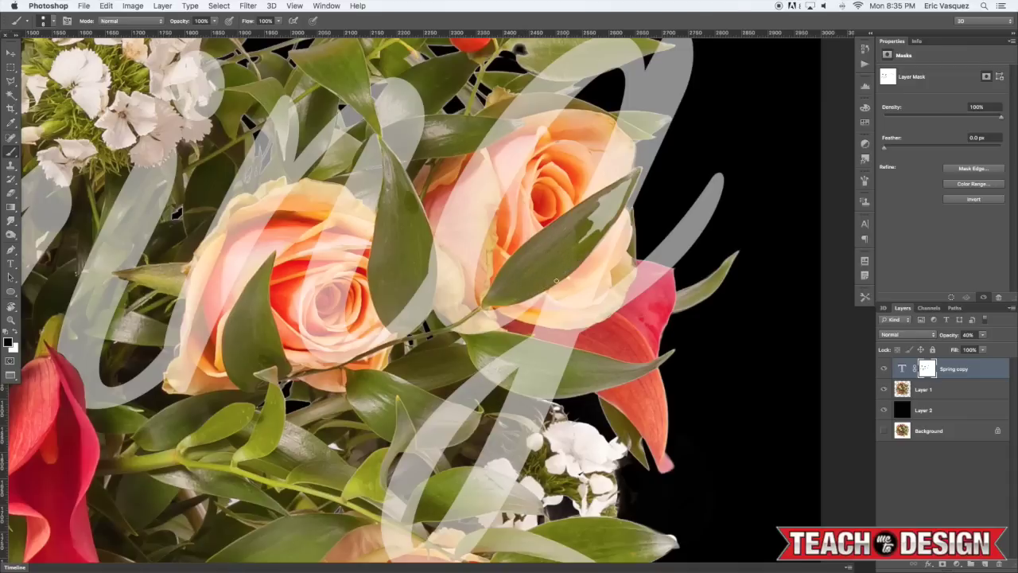
mouse_move(585, 215)
mouse_down()
mouse_move(633, 177)
mouse_move(596, 236)
mouse_move(584, 233)
mouse_move(604, 200)
mouse_up()
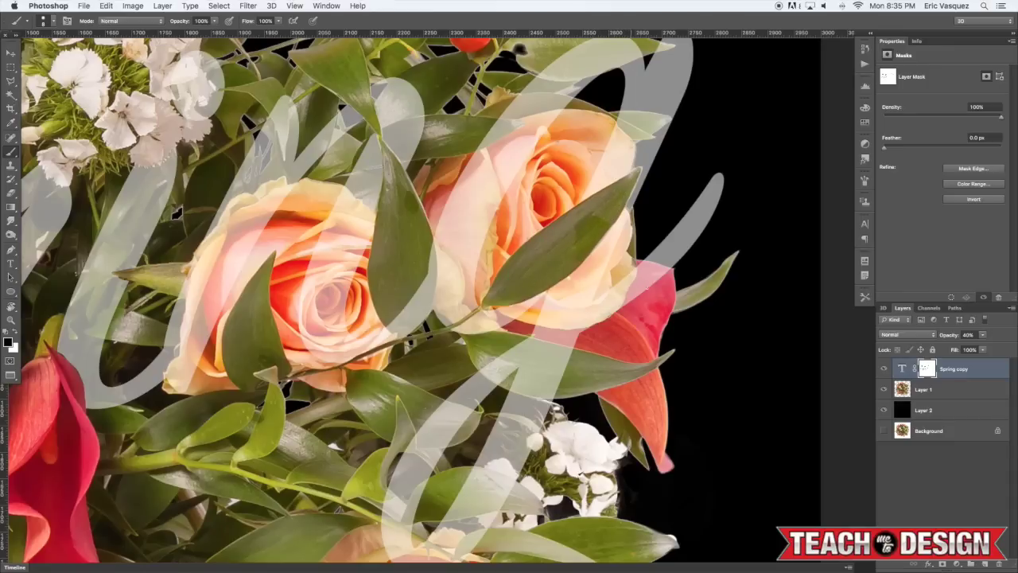
Mask the g's lower loop behind the broad leaf beside the white flowers using a 15 px brush, and restore Spring copy to 100% opacity.
drag(643, 273, 638, 247)
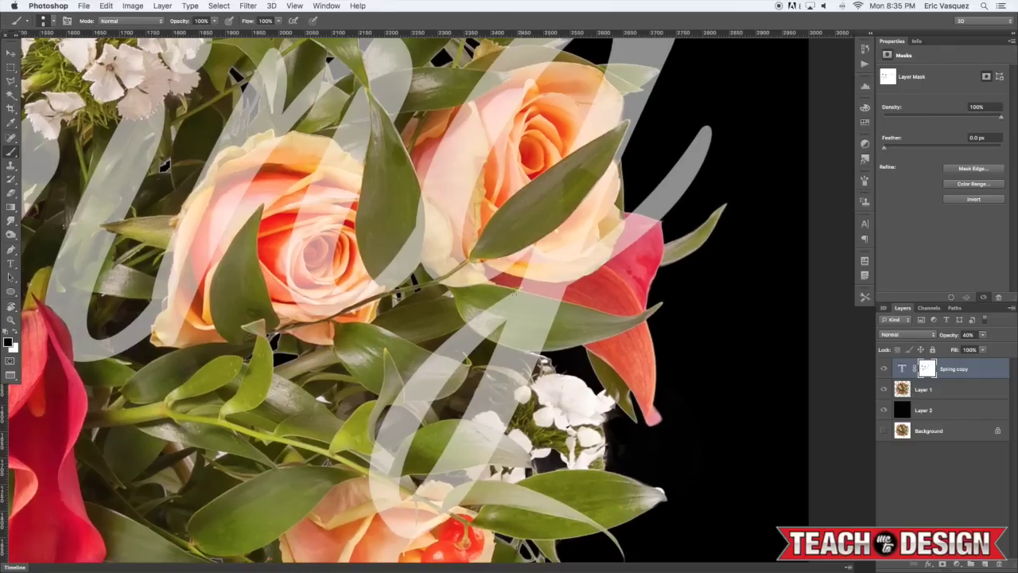
drag(525, 365, 553, 294)
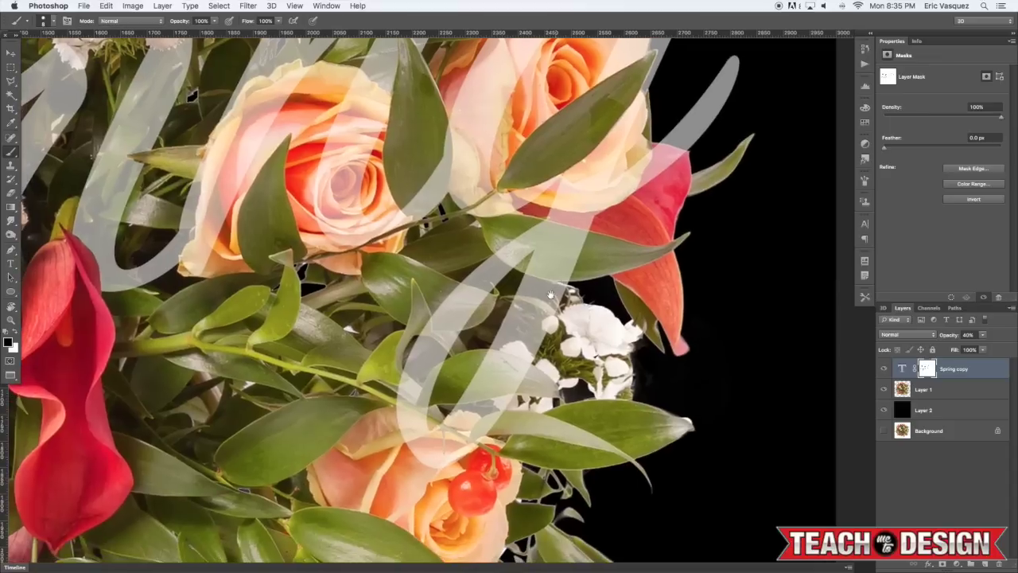
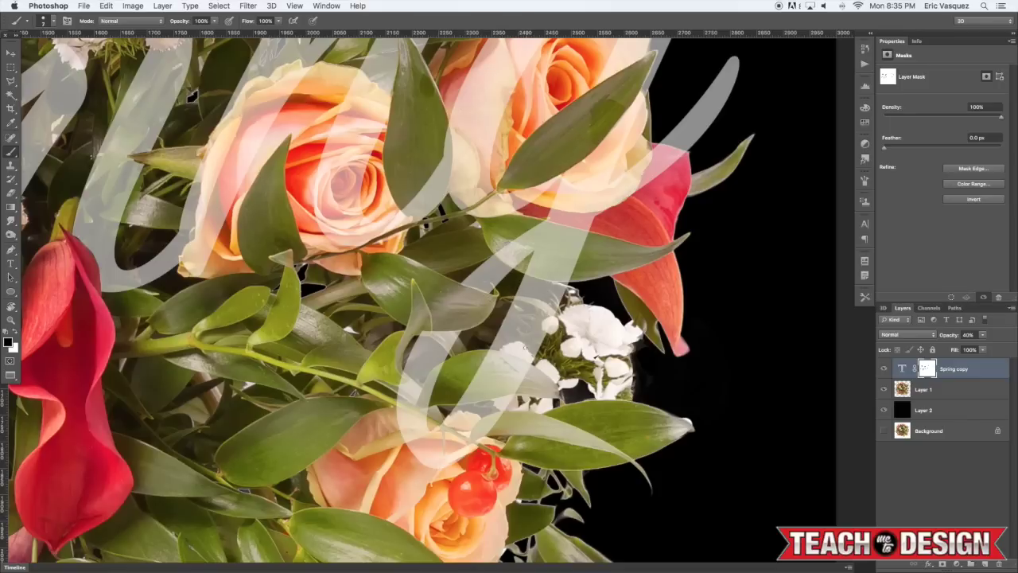
key(bracketright)
key(bracketright)
key(bracketright)
drag(510, 378, 547, 301)
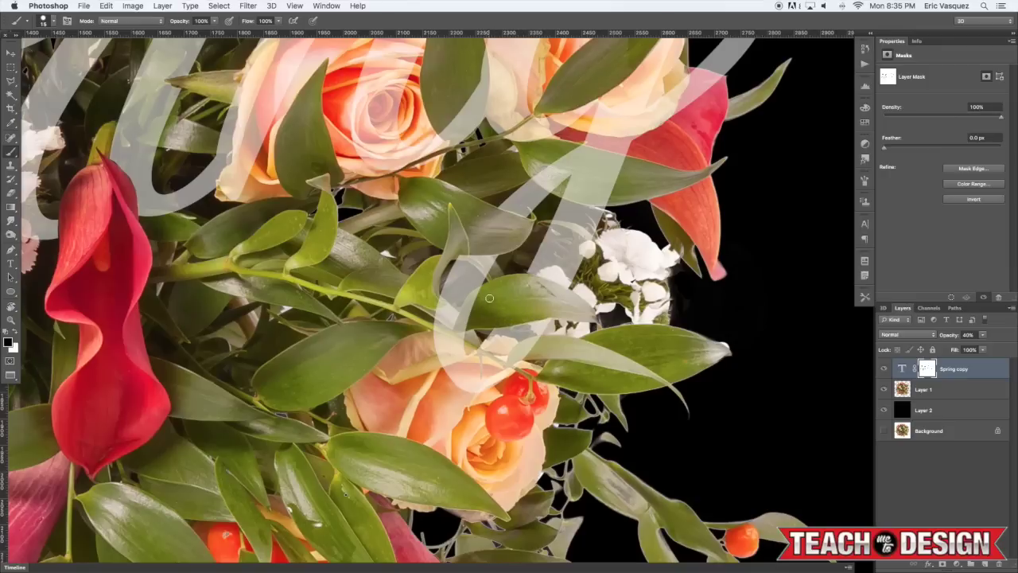
drag(536, 329, 550, 281)
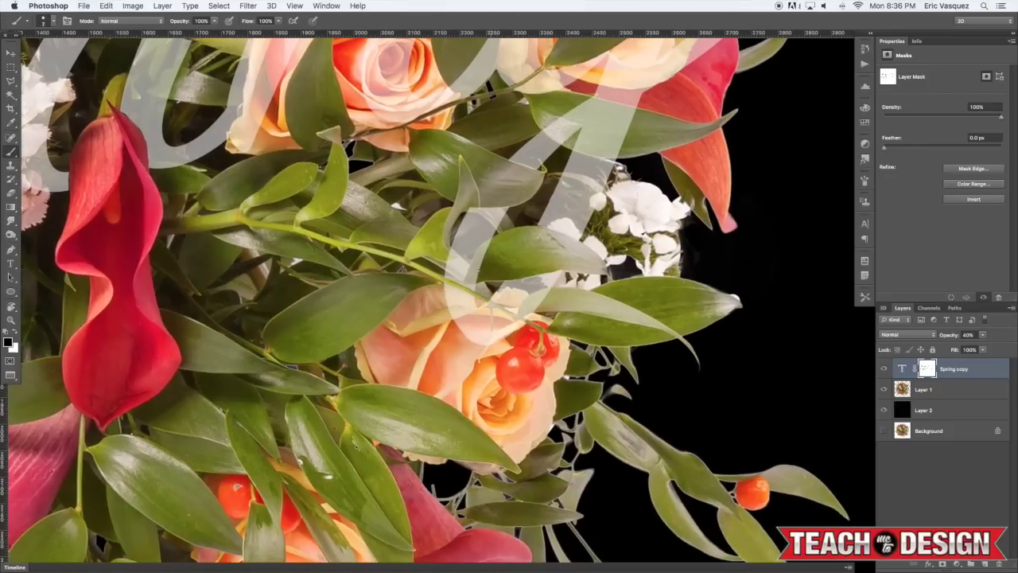
drag(601, 284, 538, 401)
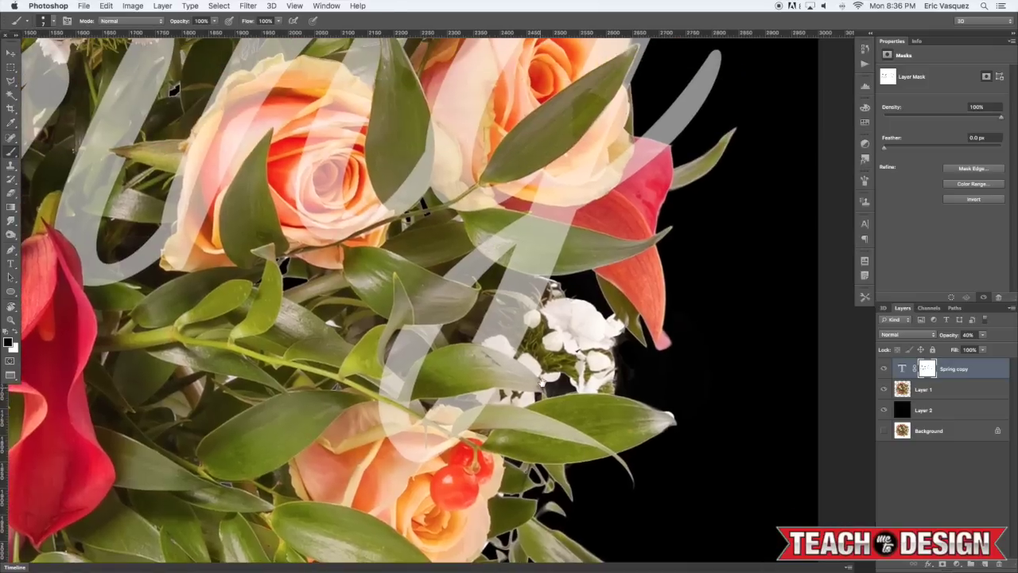
drag(614, 218, 573, 403)
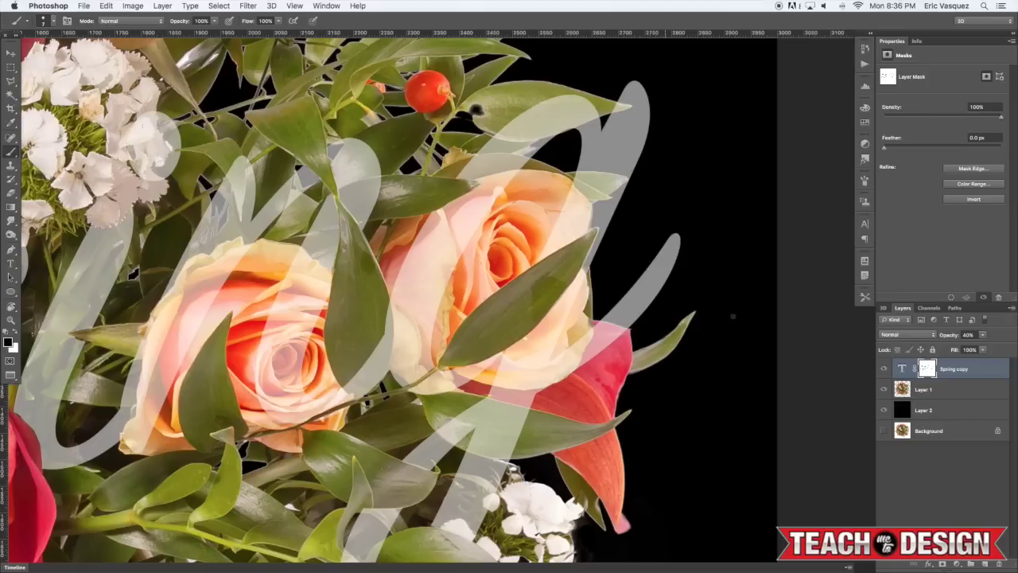
key(v)
key(0)
Duplicate the Background layer above Layer 2, make the copy visible and hide it with a black layer mask ready for brushing.
click(934, 433)
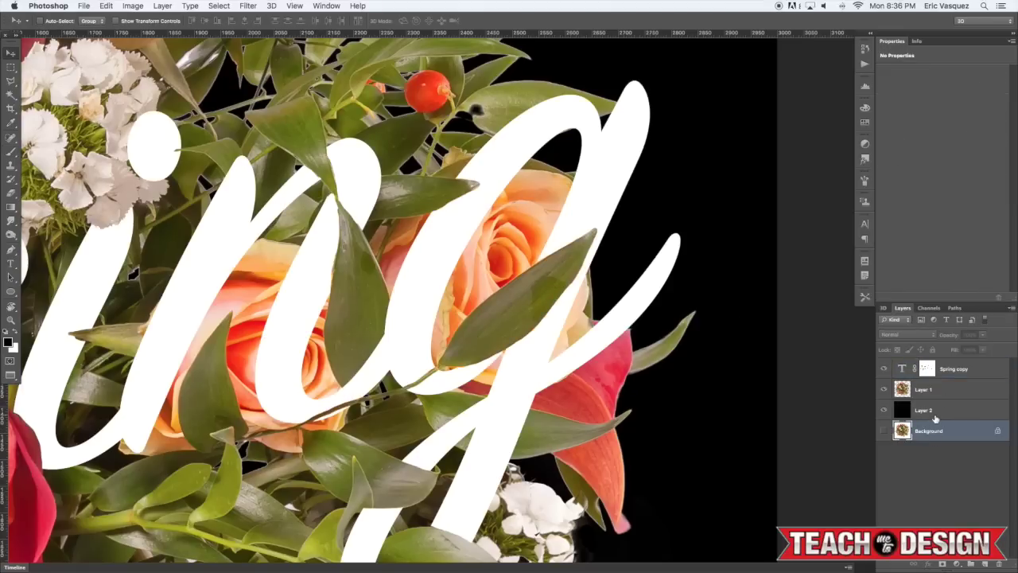
key(super+j)
key(super+bracketright)
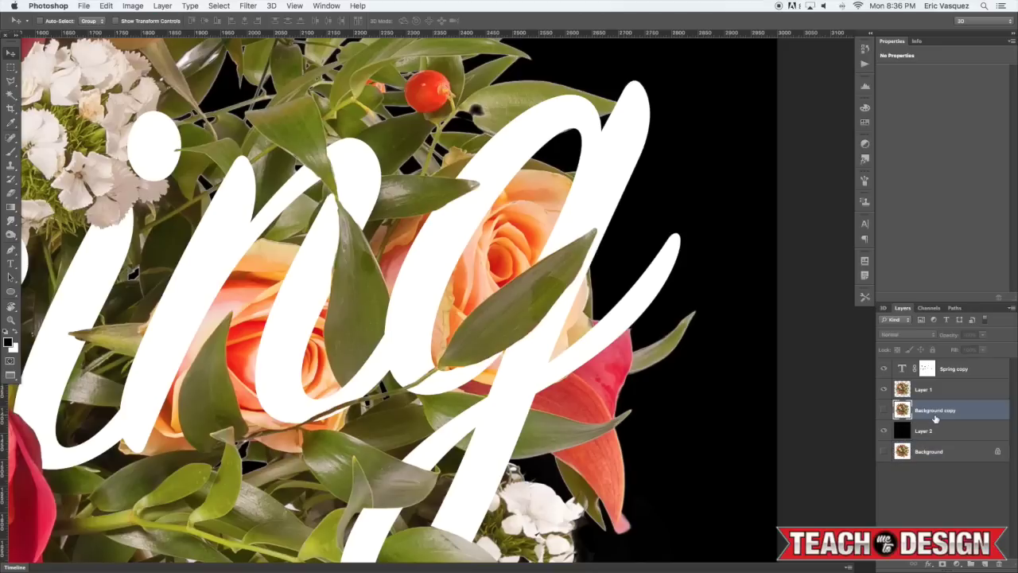
click(882, 410)
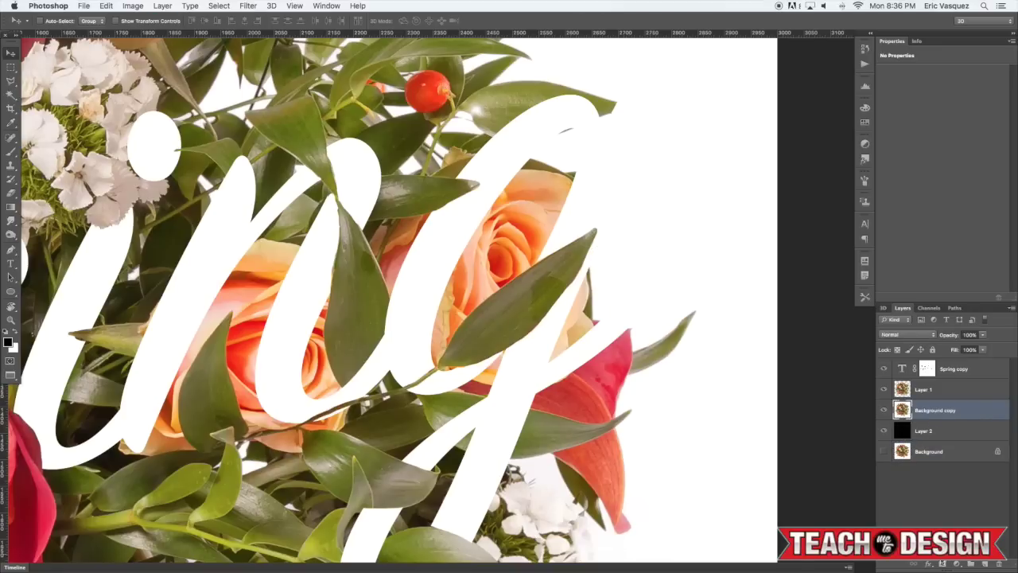
alt+click(944, 564)
key(b)
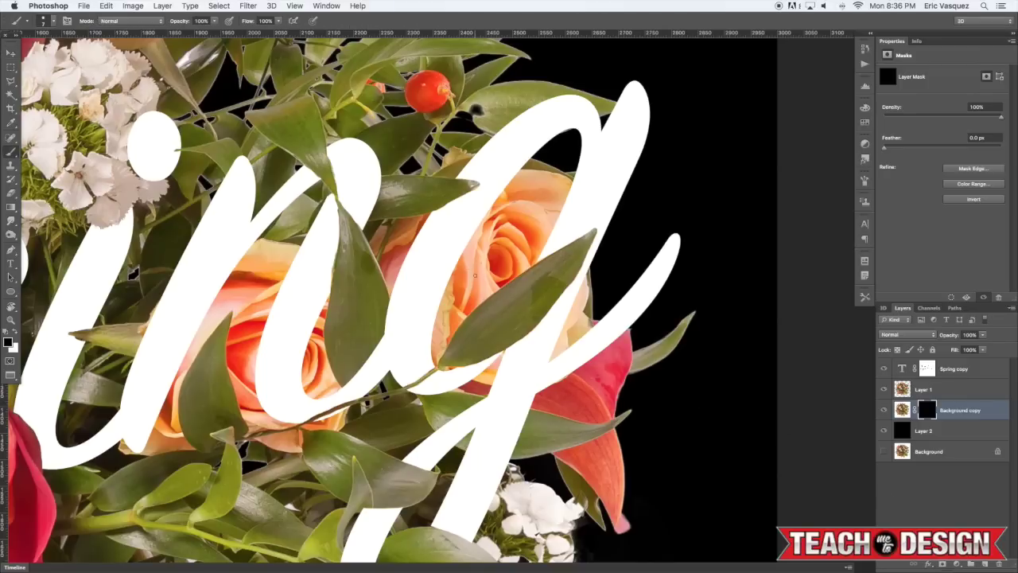
Paint white on the Background copy's mask to restore missing cut-out detail around the white flowers and small leaves beside the g's lower loop.
key(x)
drag(464, 471, 496, 385)
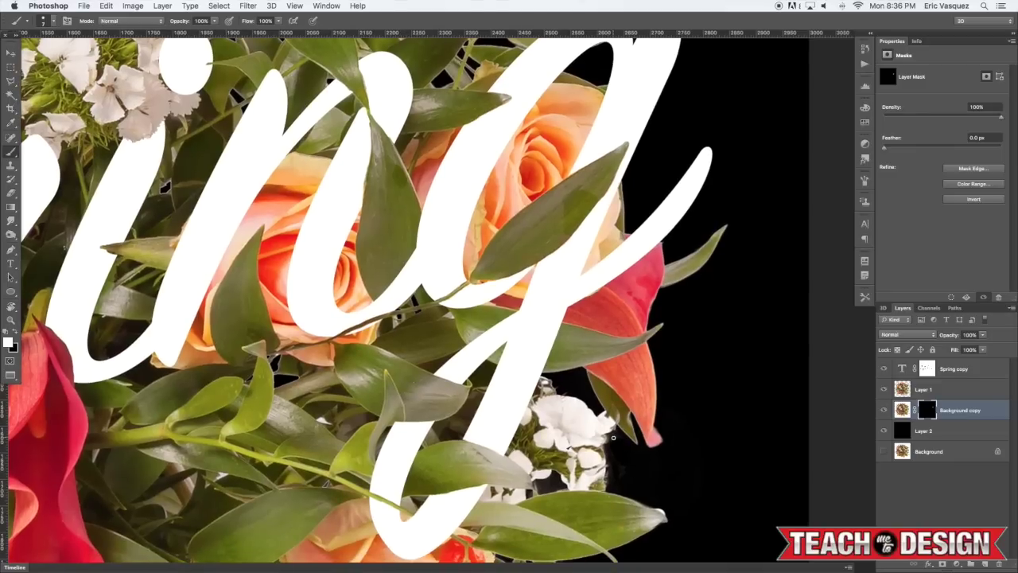
drag(511, 433, 583, 163)
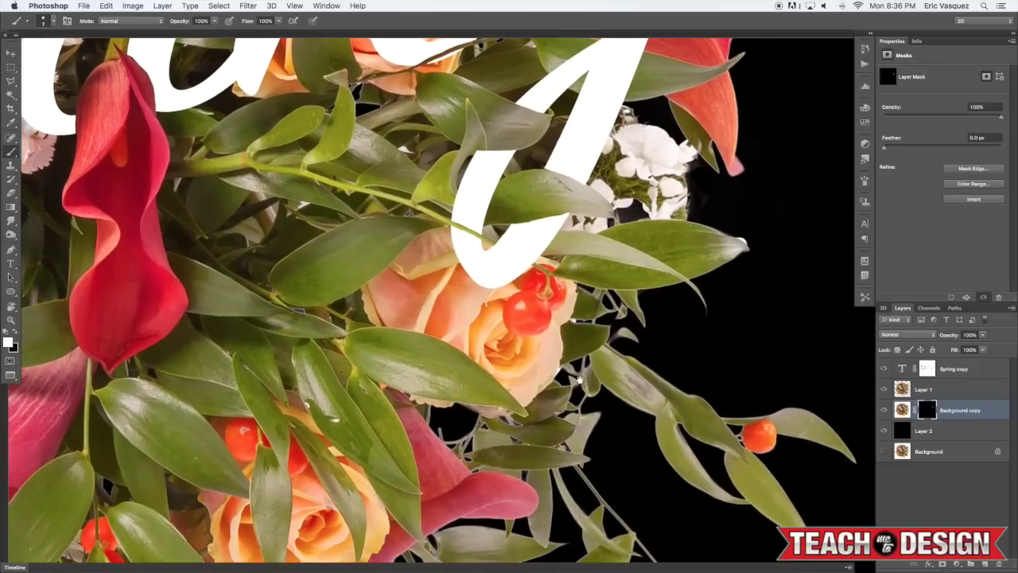
mouse_move(658, 425)
mouse_down()
mouse_move(651, 296)
mouse_move(647, 506)
mouse_up()
drag(646, 363, 636, 388)
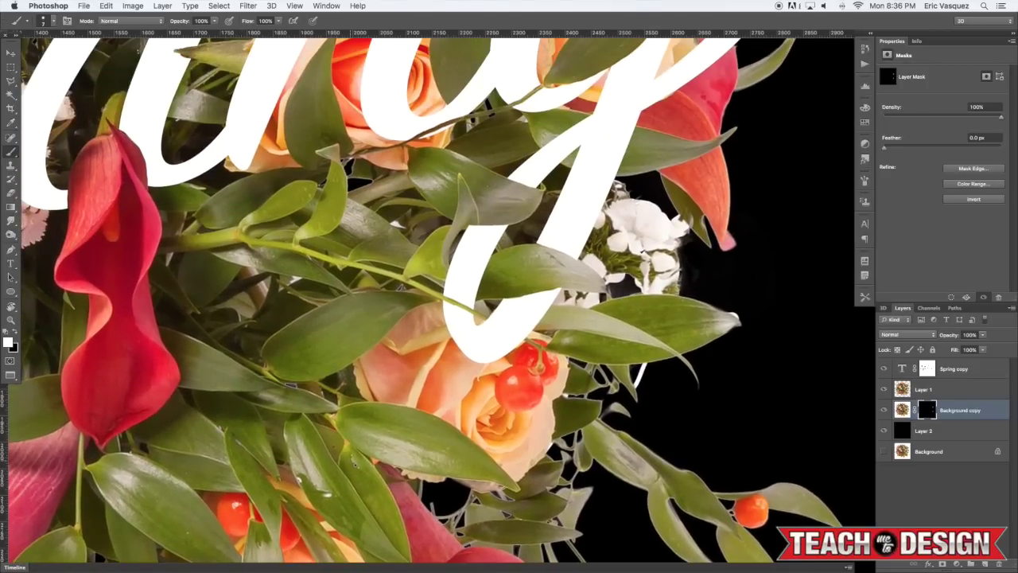
Examine the bouquet's cut-out from the lower leaves across to the letters S and p for remaining gaps and rough edges.
drag(252, 371, 599, 231)
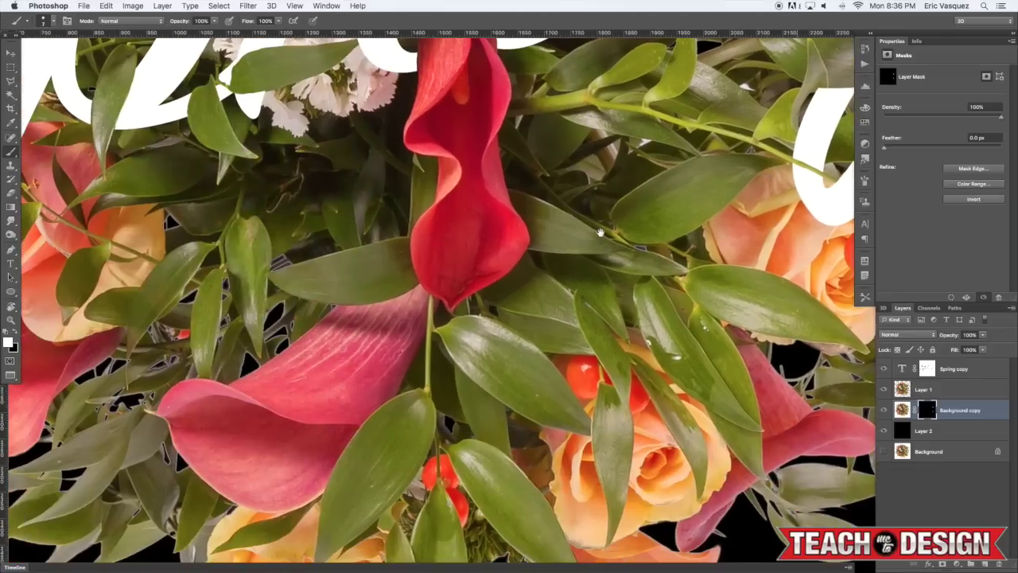
drag(280, 357, 597, 439)
key(ctrl+r)
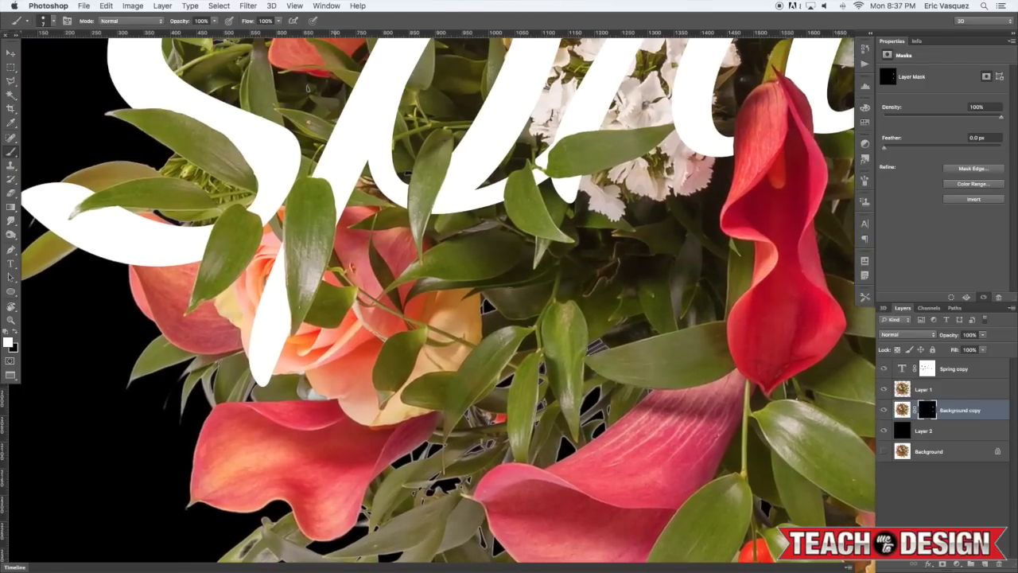
drag(268, 291, 305, 398)
drag(315, 161, 306, 339)
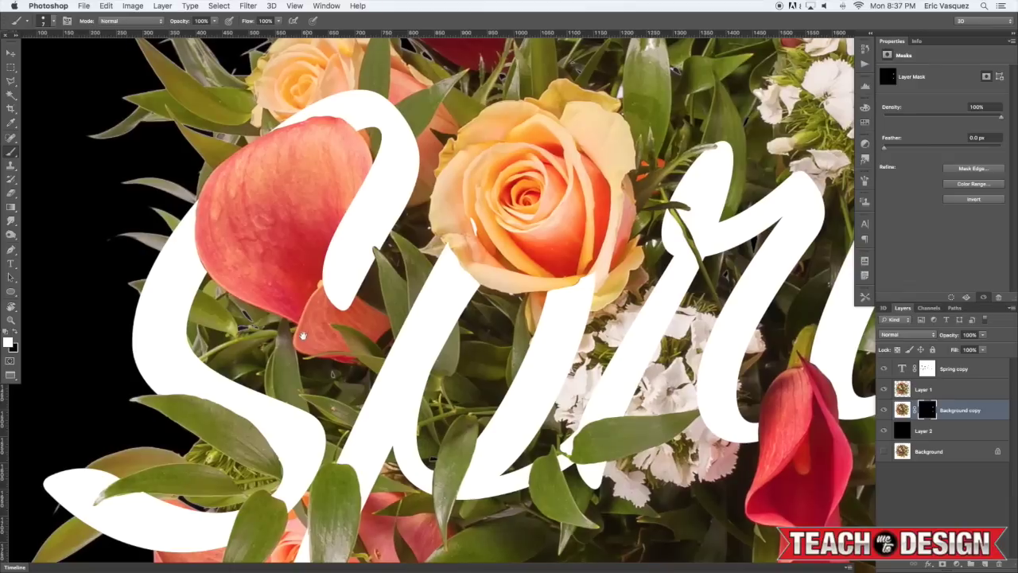
drag(342, 277, 302, 330)
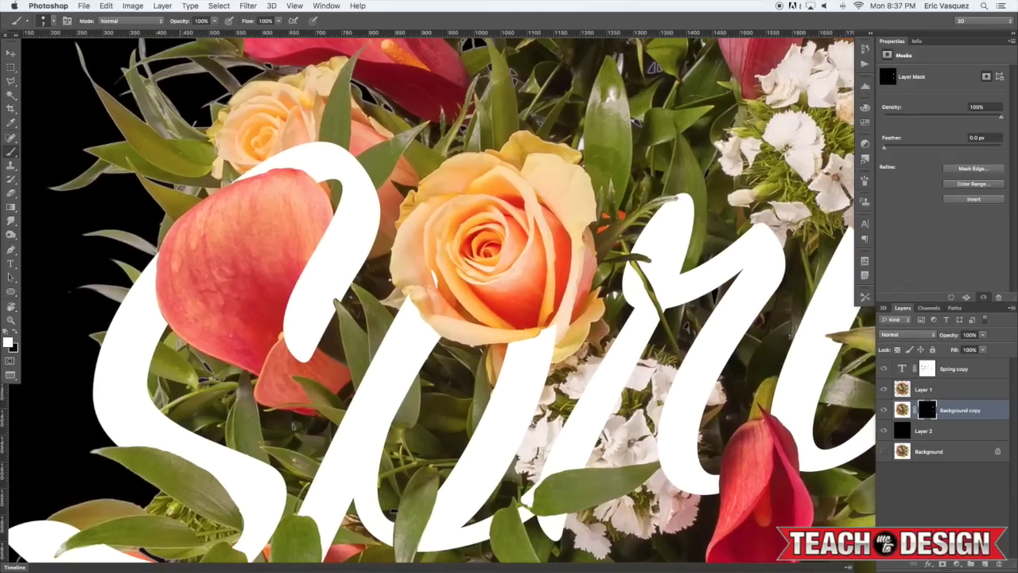
Merge the Background copy layer and its mask with Layer 1 into a single flower layer.
drag(300, 224, 277, 283)
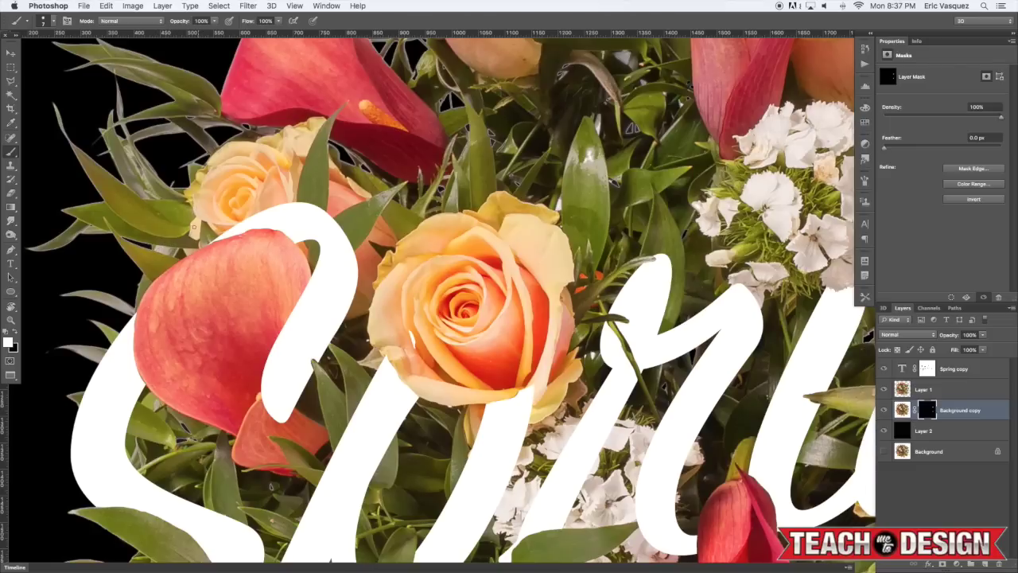
drag(167, 202, 196, 288)
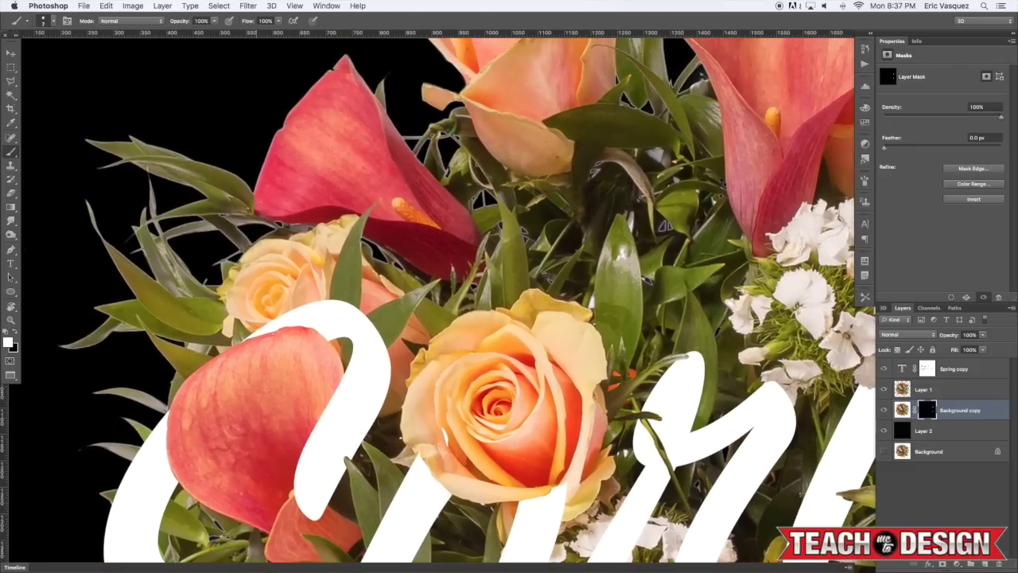
drag(518, 226, 301, 294)
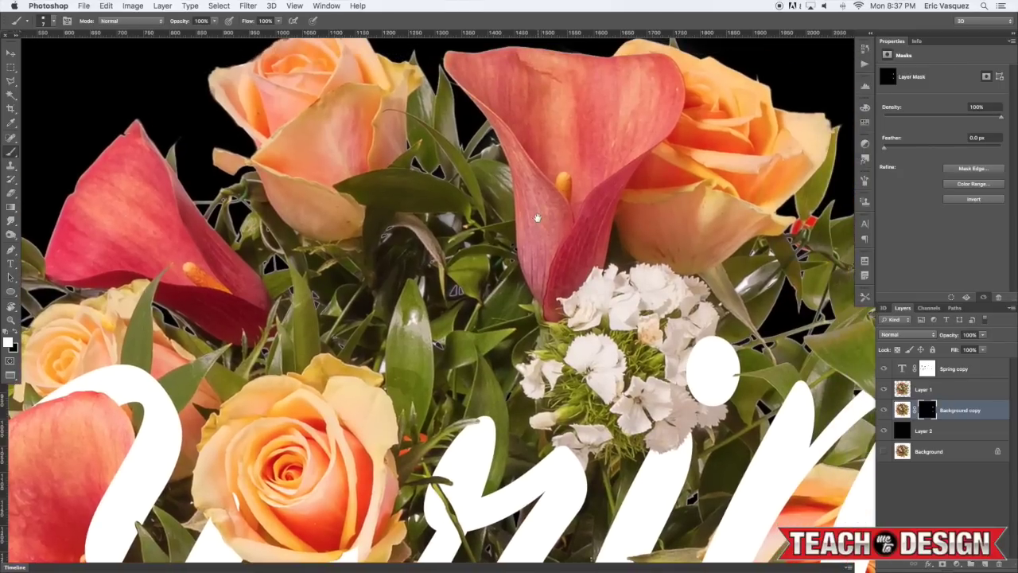
drag(537, 216, 510, 251)
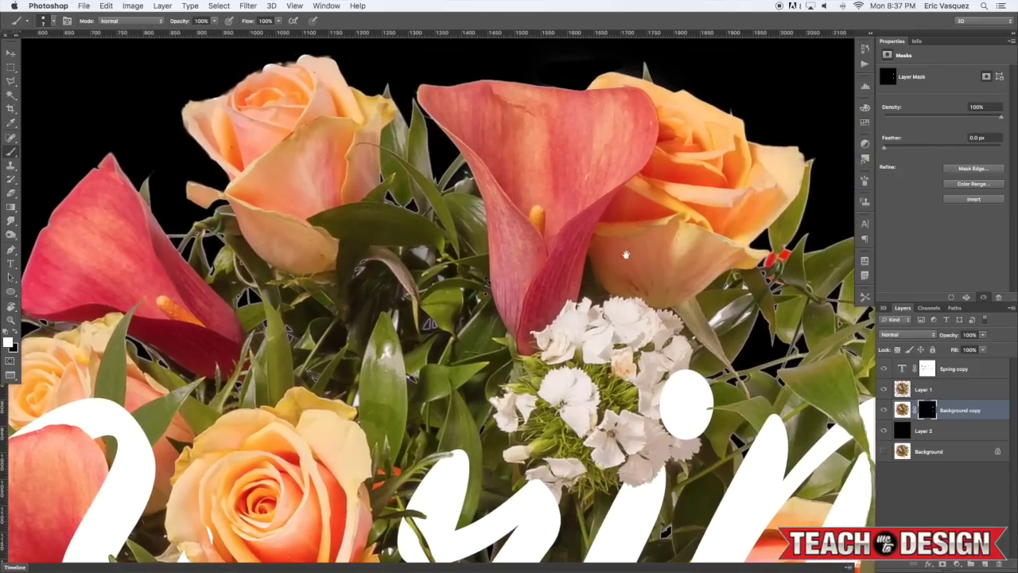
drag(627, 254, 485, 132)
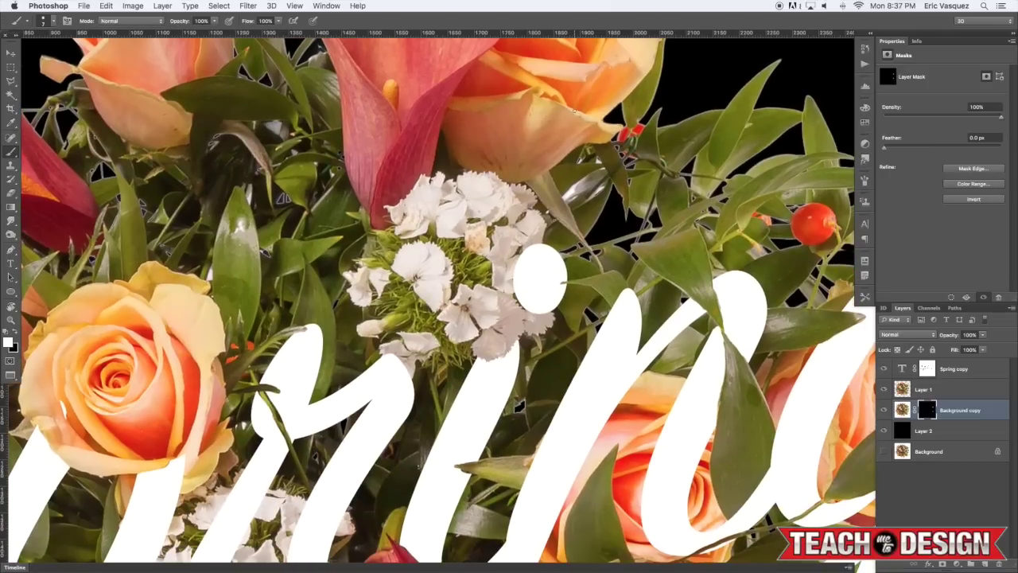
scroll(473, 180, down, 2)
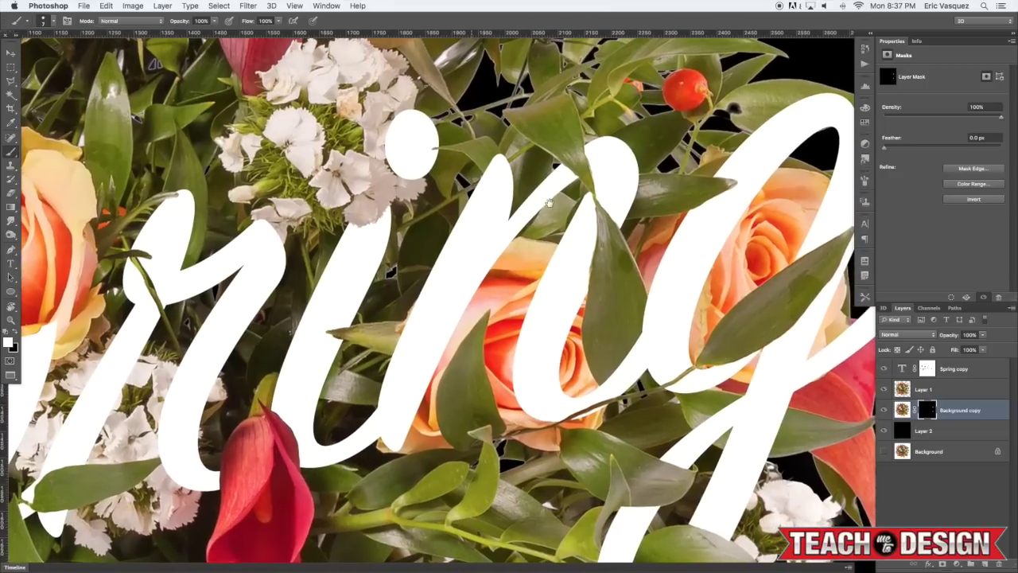
scroll(572, 277, right, 5)
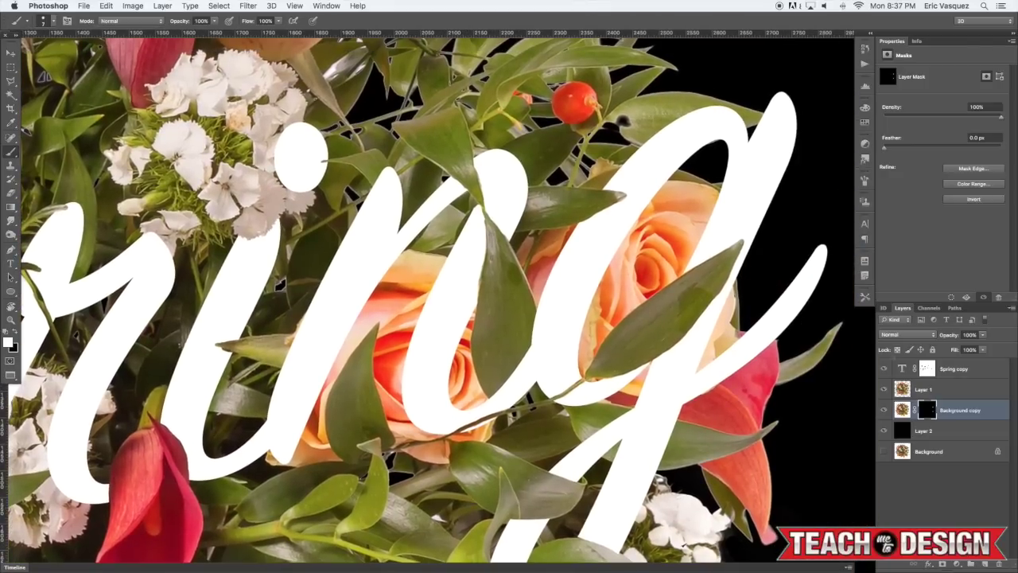
shift+click(948, 392)
key(super+e)
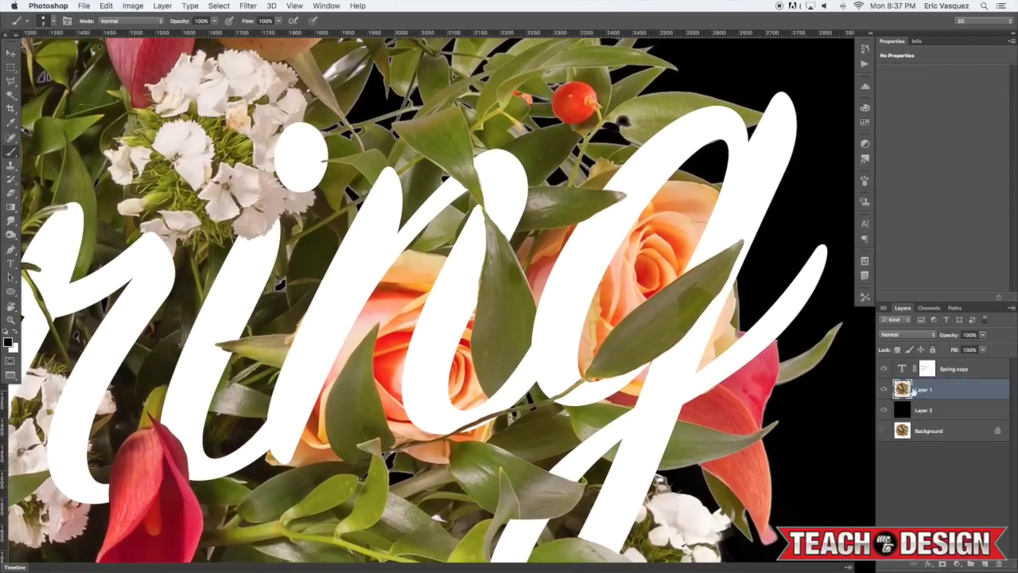
key(super+0)
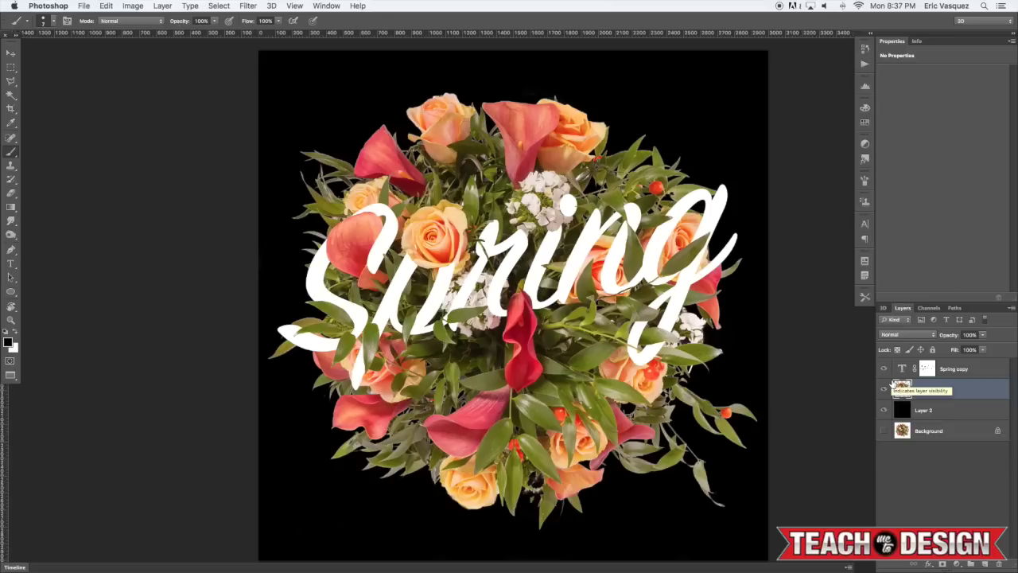
Target the Spring copy text layer's mask and set the layer's opacity to 40%.
key(v)
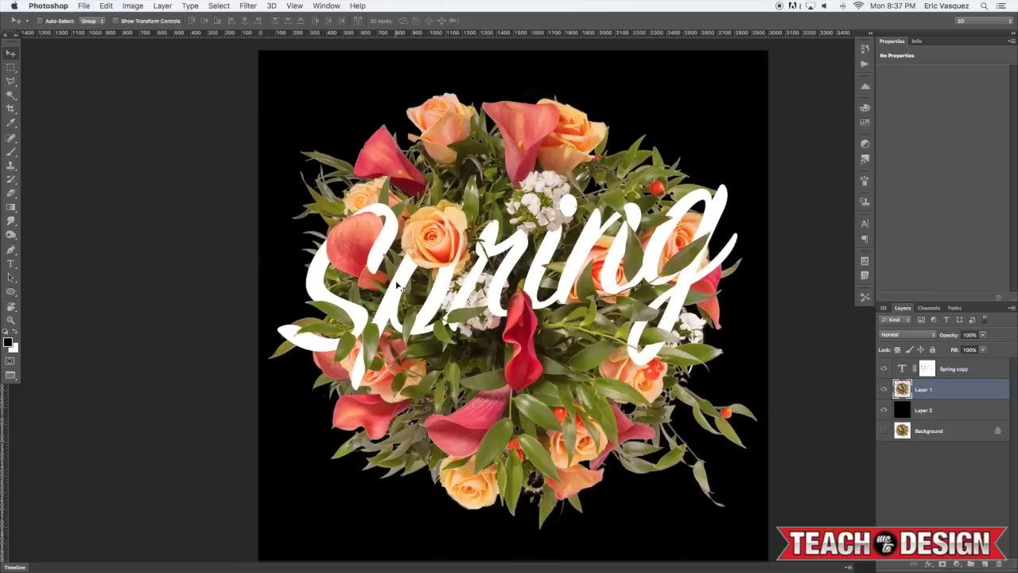
key(super+equal)
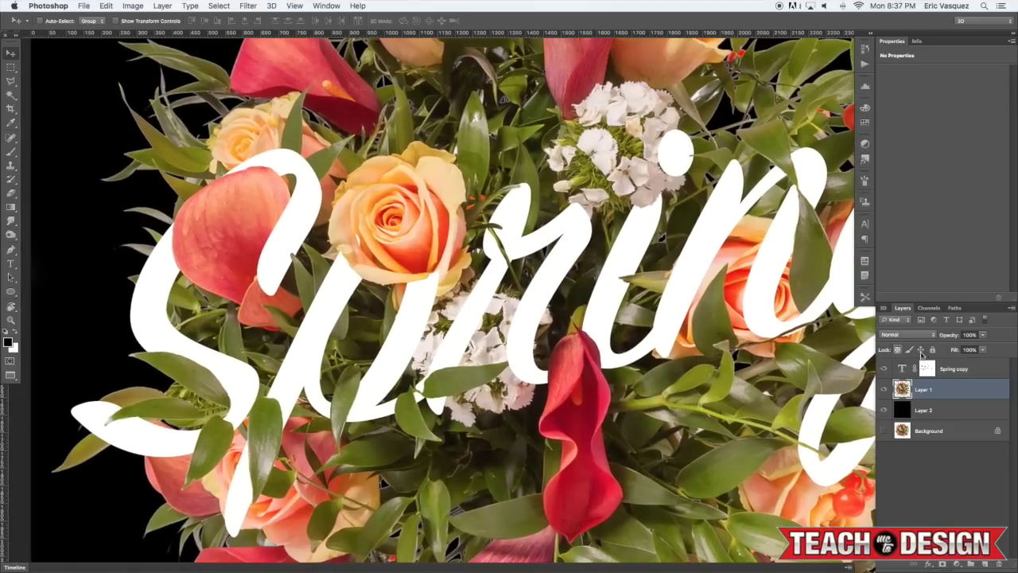
click(944, 372)
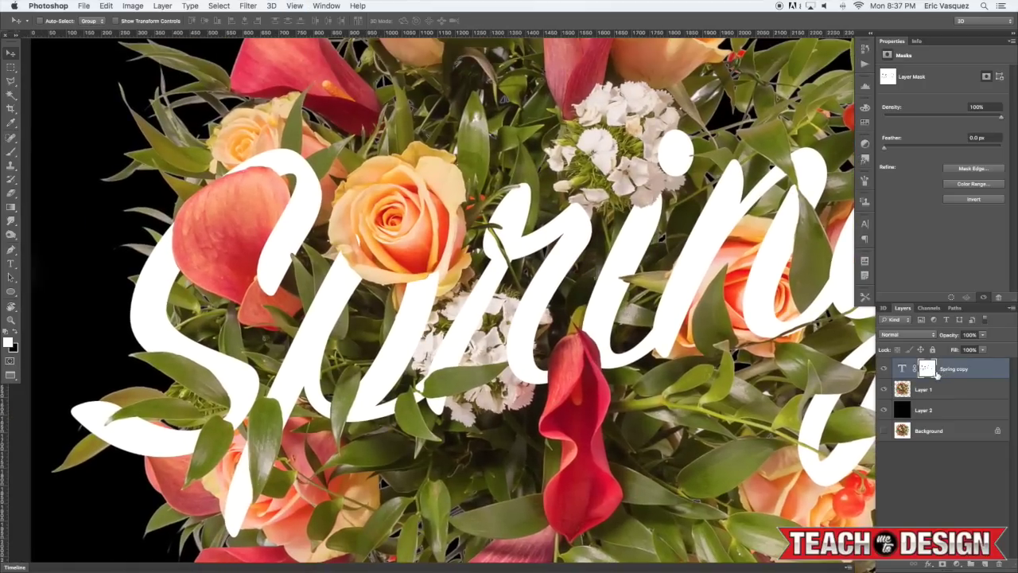
key(4)
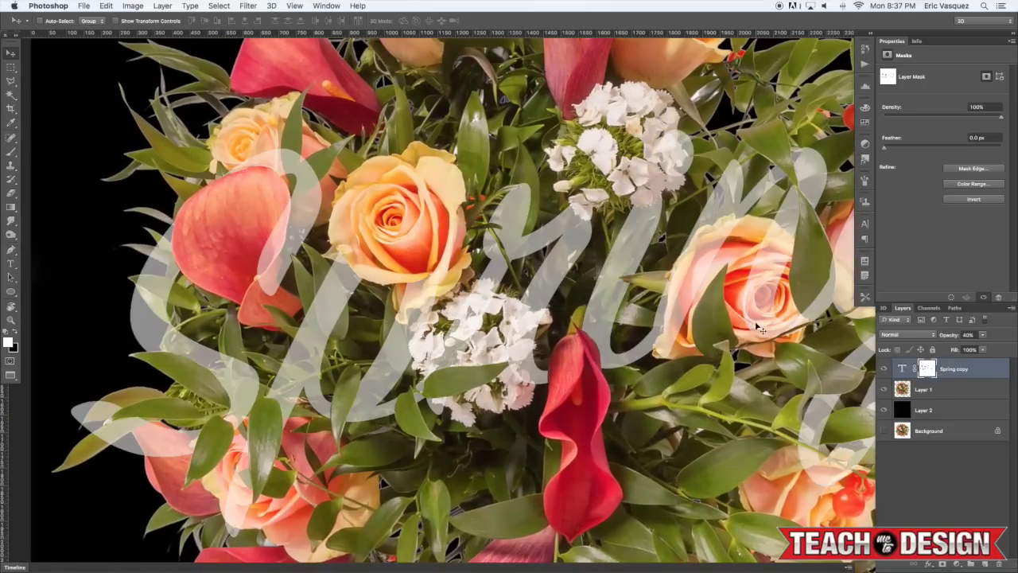
Paint white on the Spring copy mask with a 40 px brush to restore the letter p over the central orange rose.
key(super+equal)
key(b)
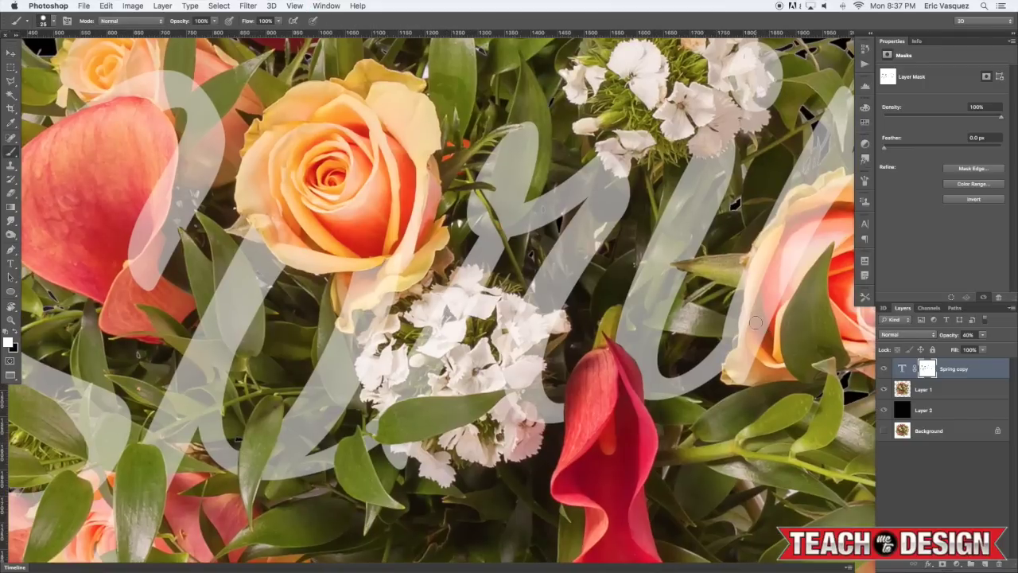
key(bracketright)
key(bracketright)
mouse_move(265, 236)
mouse_down()
mouse_move(280, 193)
mouse_move(262, 255)
mouse_move(277, 259)
mouse_move(393, 173)
mouse_move(366, 231)
mouse_move(384, 274)
mouse_up()
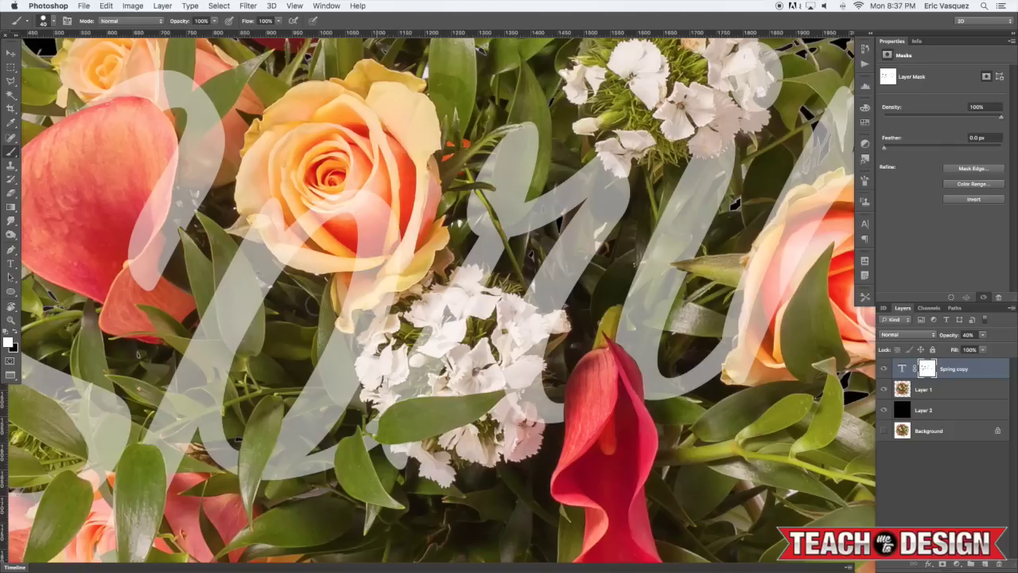
drag(317, 322, 374, 270)
Paint black on the text mask with a 10 px brush so the leaf left of the rose overlaps the p's stem.
key(bracketleft)
key(bracketleft)
key(bracketleft)
key(bracketleft)
key(x)
key(bracketleft)
key(bracketleft)
drag(281, 226, 283, 279)
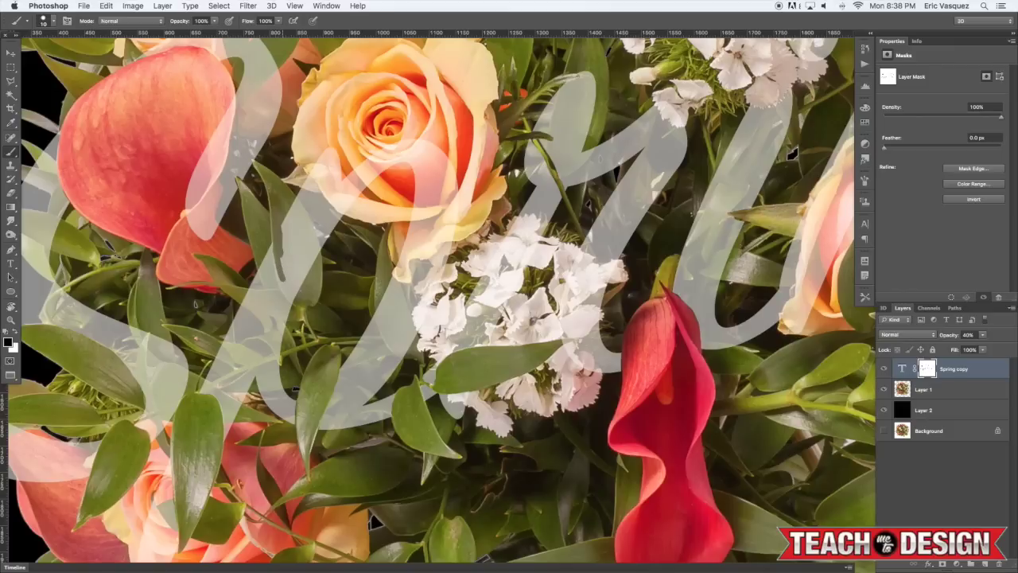
mouse_move(285, 274)
mouse_down()
mouse_move(298, 200)
mouse_move(317, 255)
mouse_move(286, 284)
mouse_up()
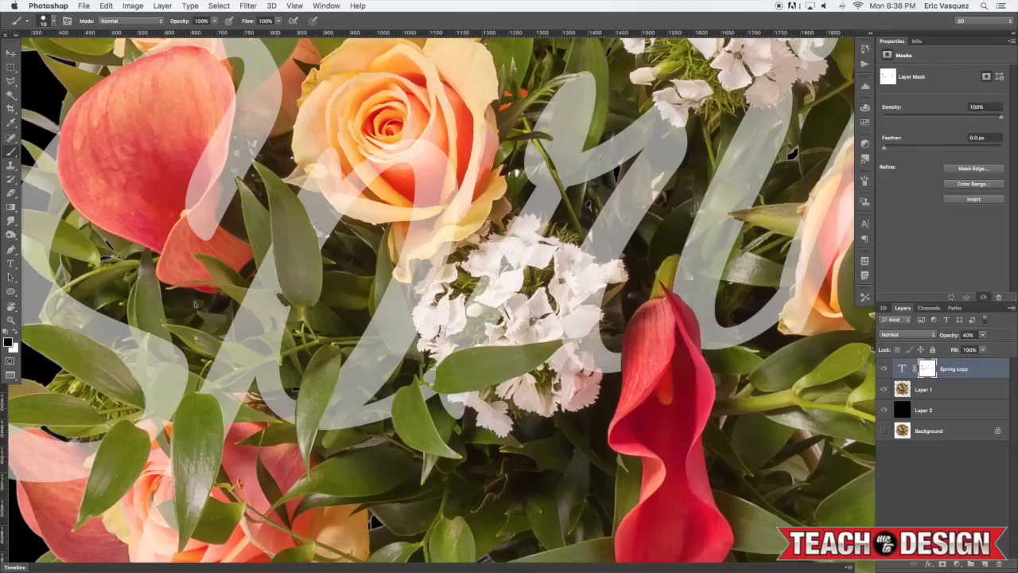
Mask out the letter p over the leaf just left of the white flowers.
key(x)
key(x)
drag(389, 344, 389, 279)
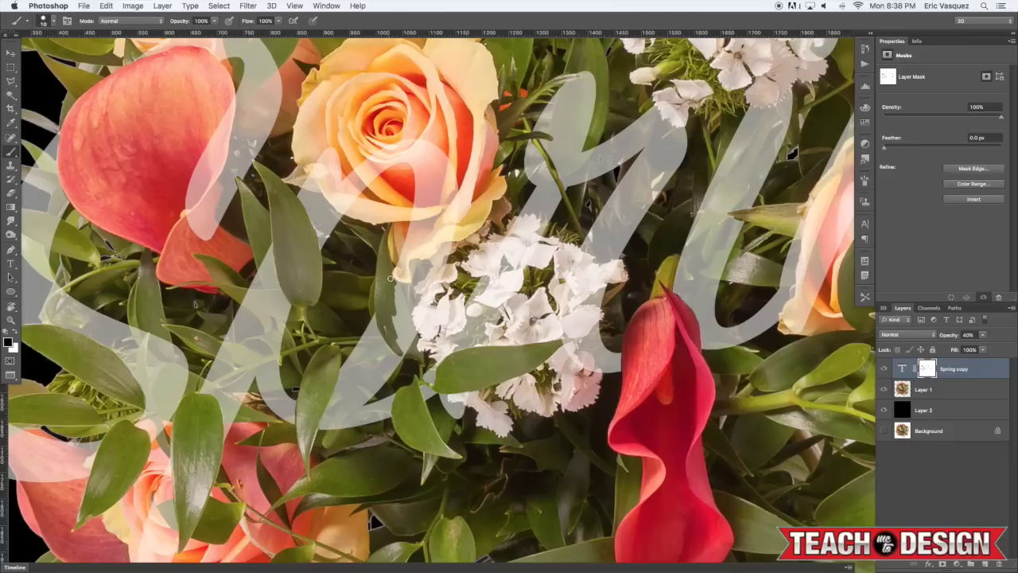
mouse_move(410, 321)
mouse_down()
mouse_move(417, 338)
mouse_move(393, 290)
mouse_move(406, 337)
mouse_move(388, 327)
mouse_up()
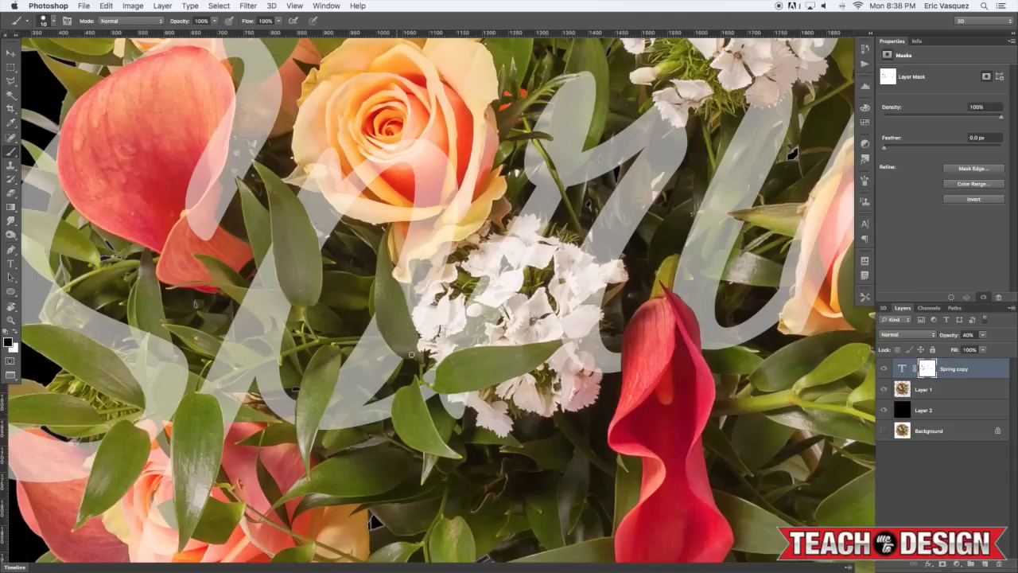
Restore the Spring copy layer's opacity to 100% and review the whole composition.
key(super+0)
key(v)
key(0)
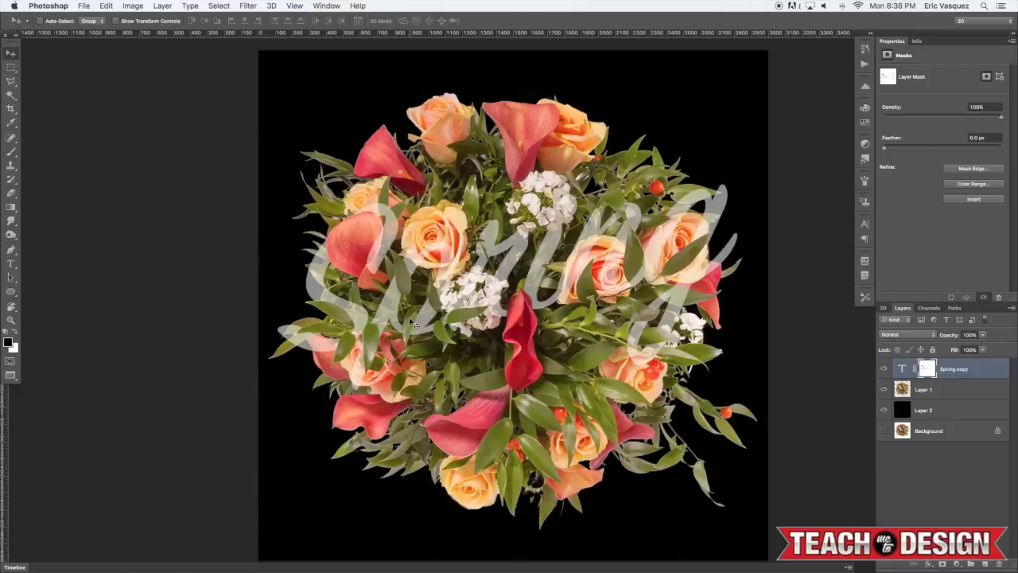
drag(700, 310, 667, 312)
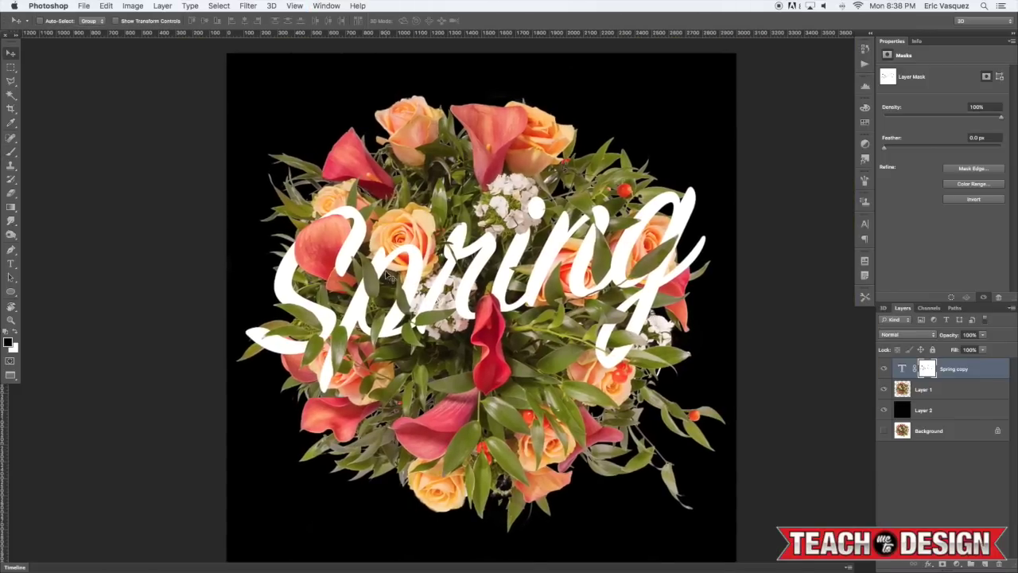
Load the flower outline of Layer 1 as a selection and contract it.
key(b)
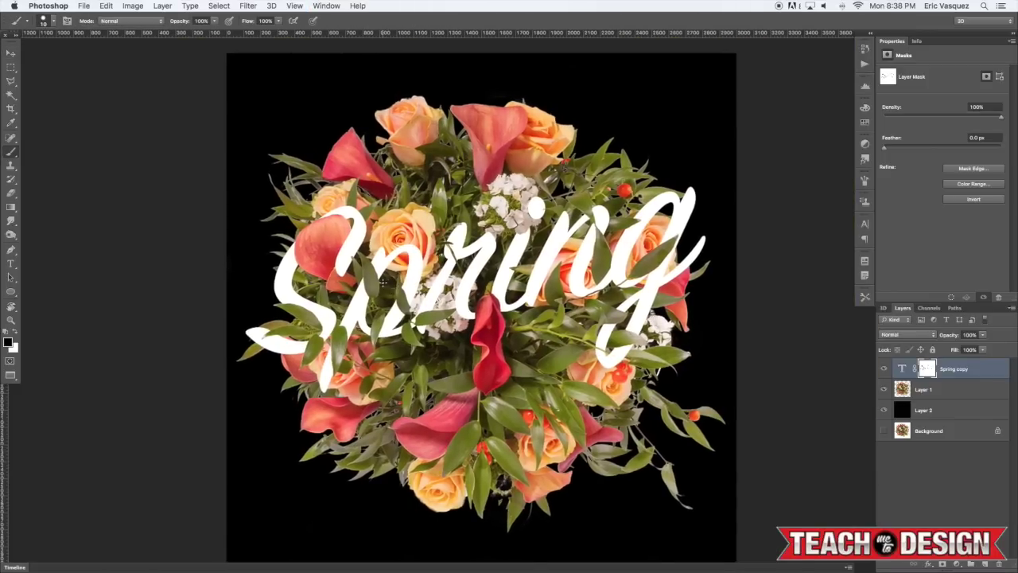
key(x)
click(942, 395)
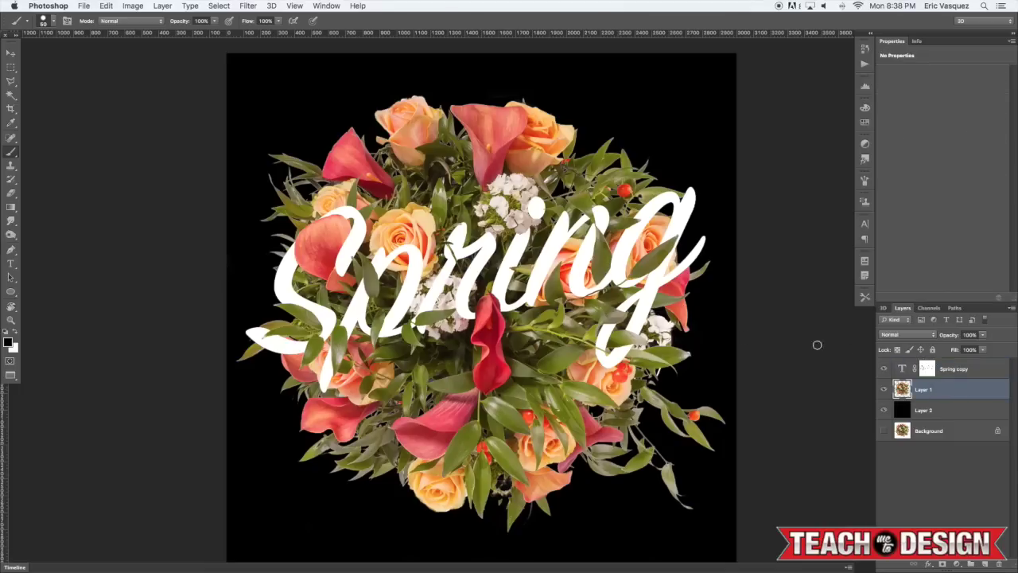
key(v)
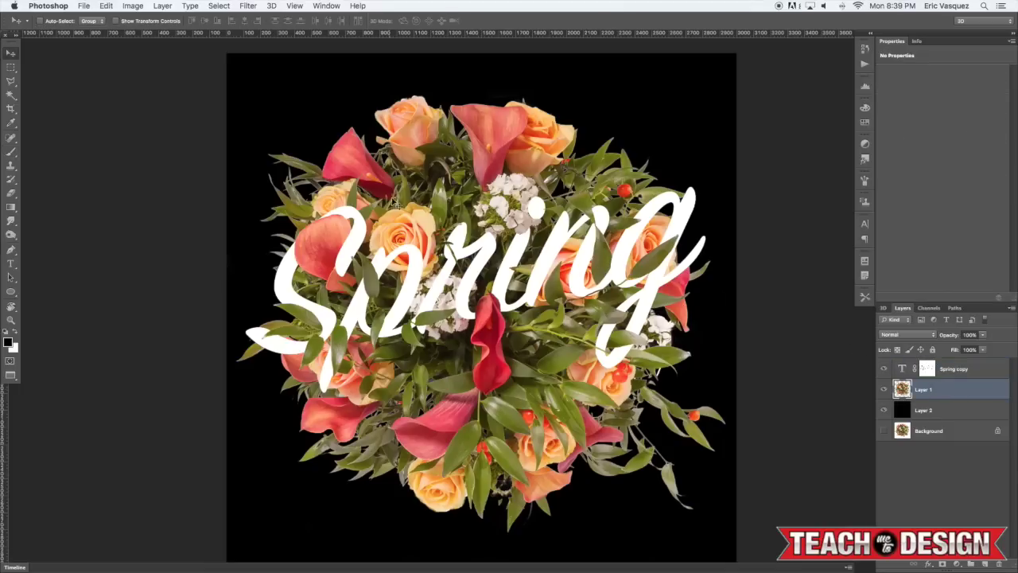
super+click(903, 390)
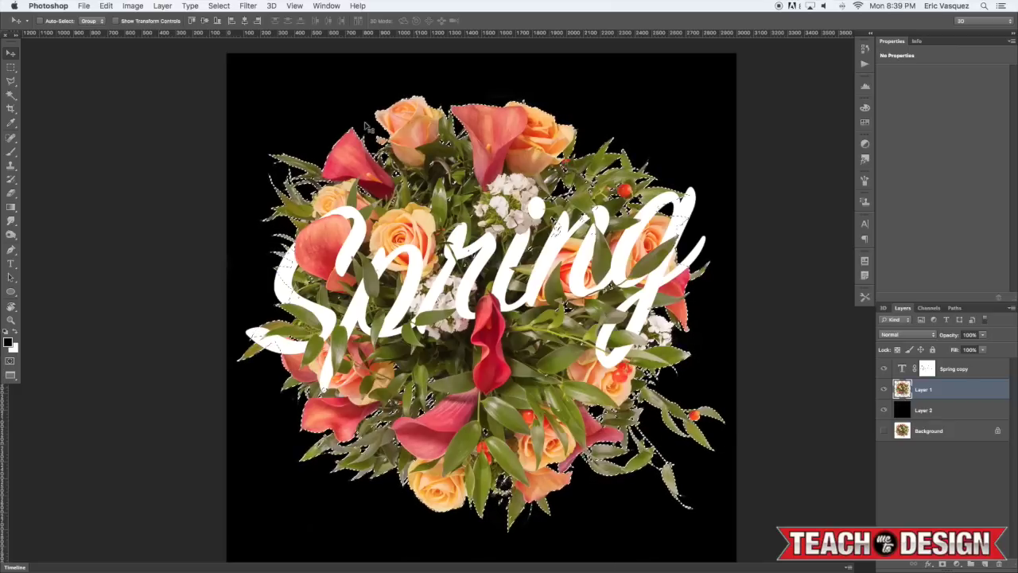
click(224, 5)
mouse_move(244, 142)
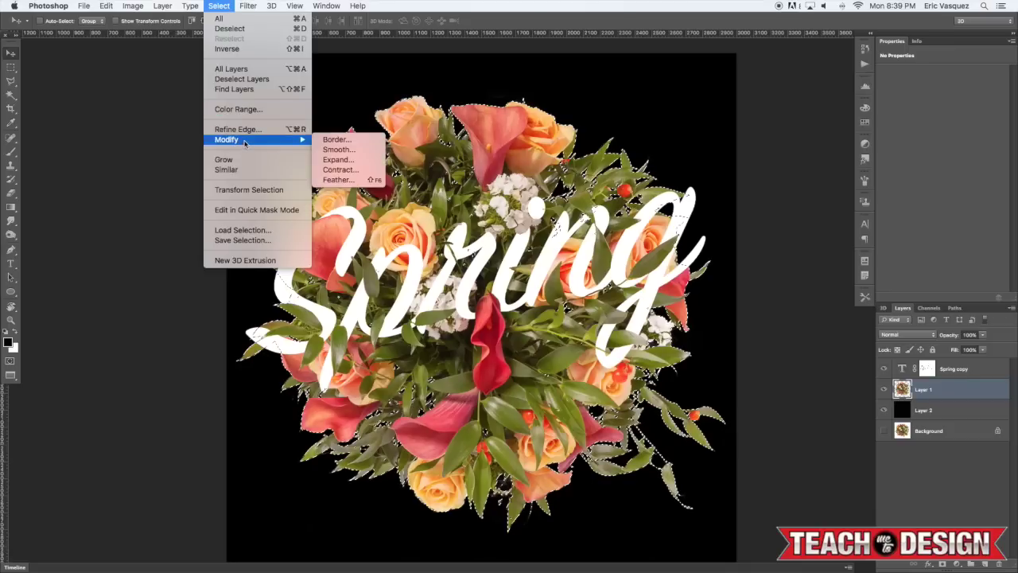
click(349, 169)
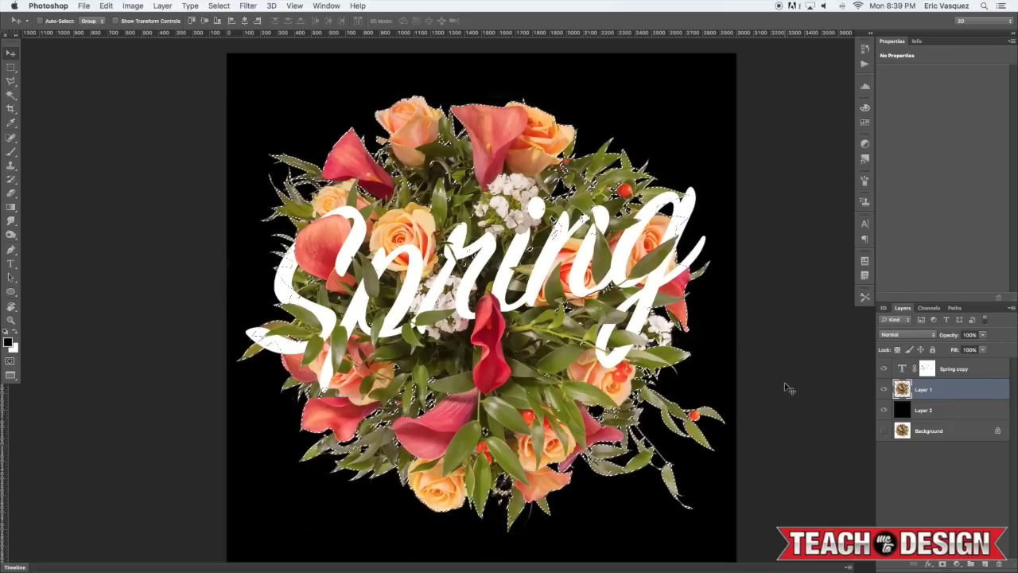
Try masking Layer 1 with the inverted selection, and undo both the mask and the inversion.
key(super+shift+i)
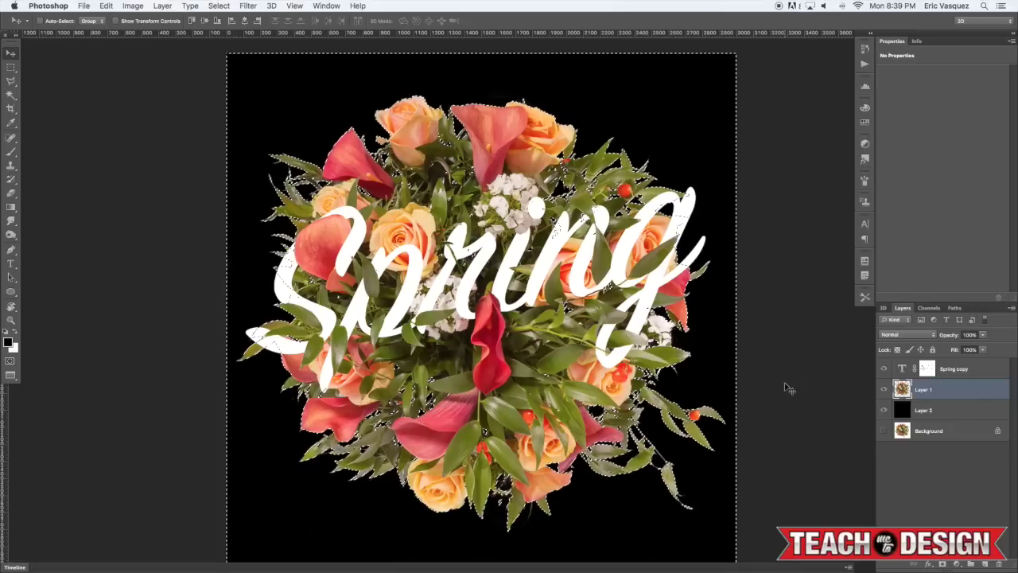
click(944, 563)
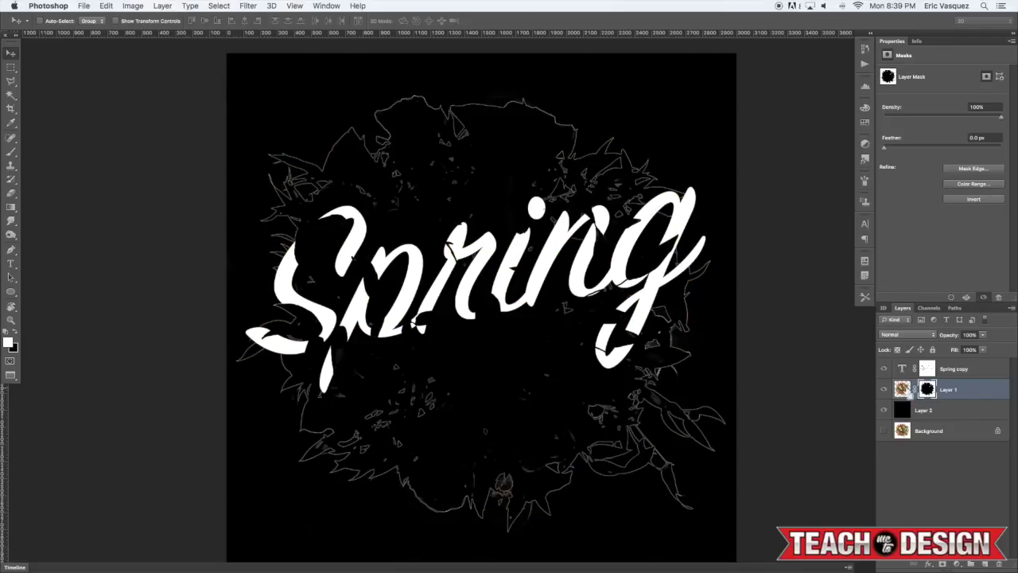
key(super+z)
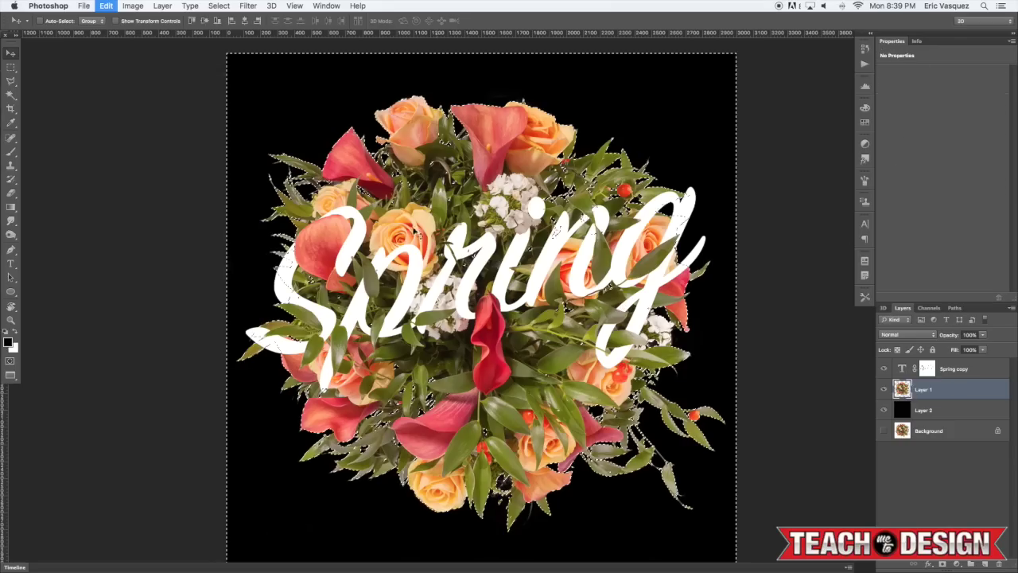
key(alt+super+z)
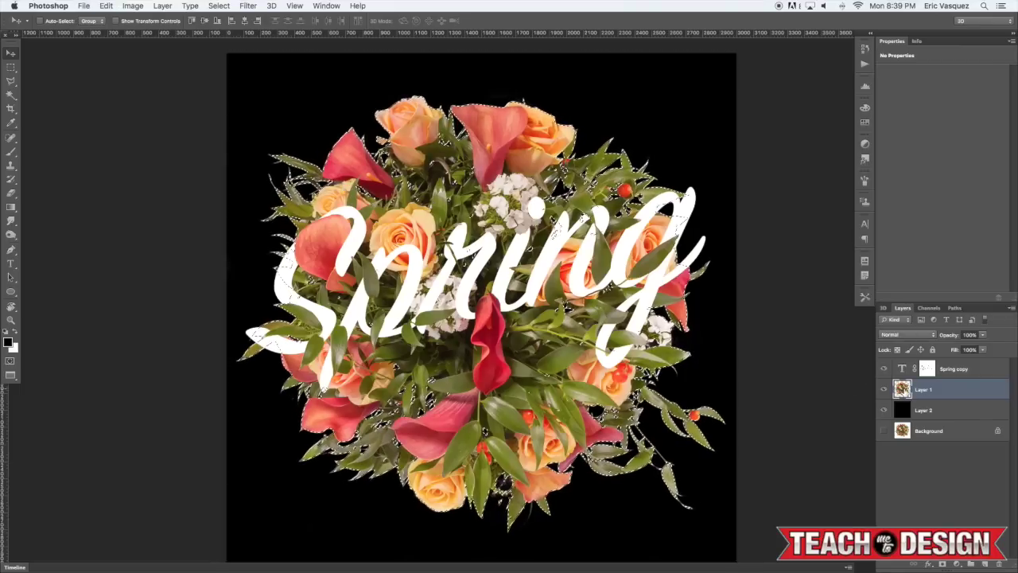
Add a layer mask to Layer 1 from the contracted selection, disabling and re-enabling it to compare the flower edges.
click(943, 563)
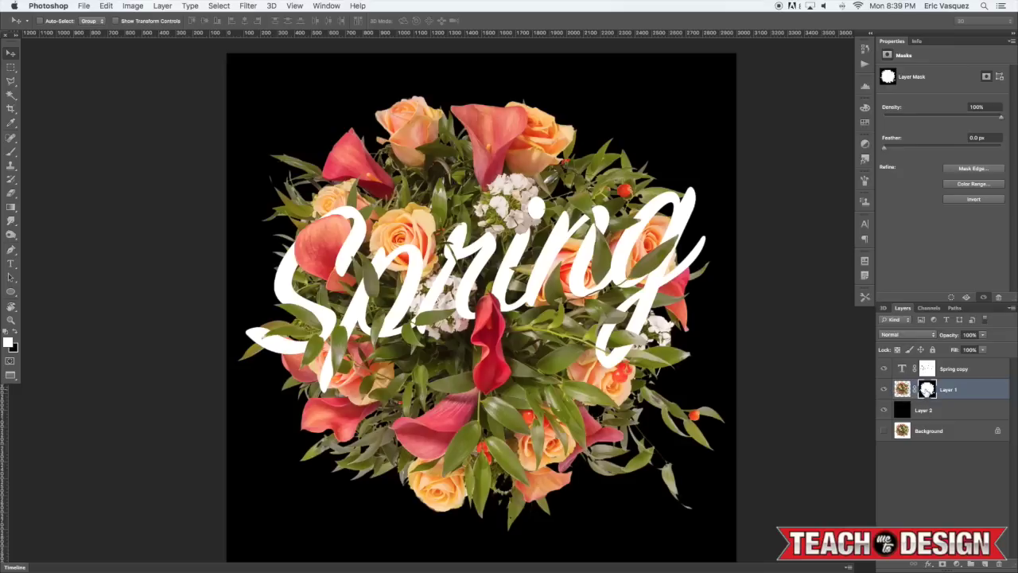
right_click(927, 389)
click(929, 393)
right_click(927, 388)
click(921, 394)
Hide and show the Spring copy text layer to check the masked flowers beneath it.
key(b)
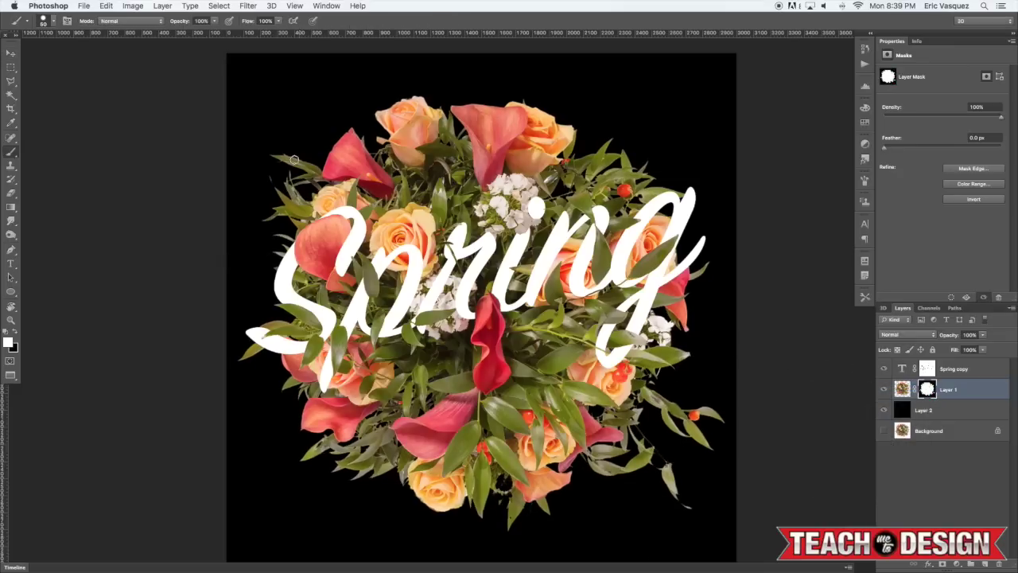
key(x)
click(884, 371)
click(884, 370)
Try applying the layer mask of Layer 1 permanently, and undo it to keep the mask editable.
right_click(929, 391)
click(903, 419)
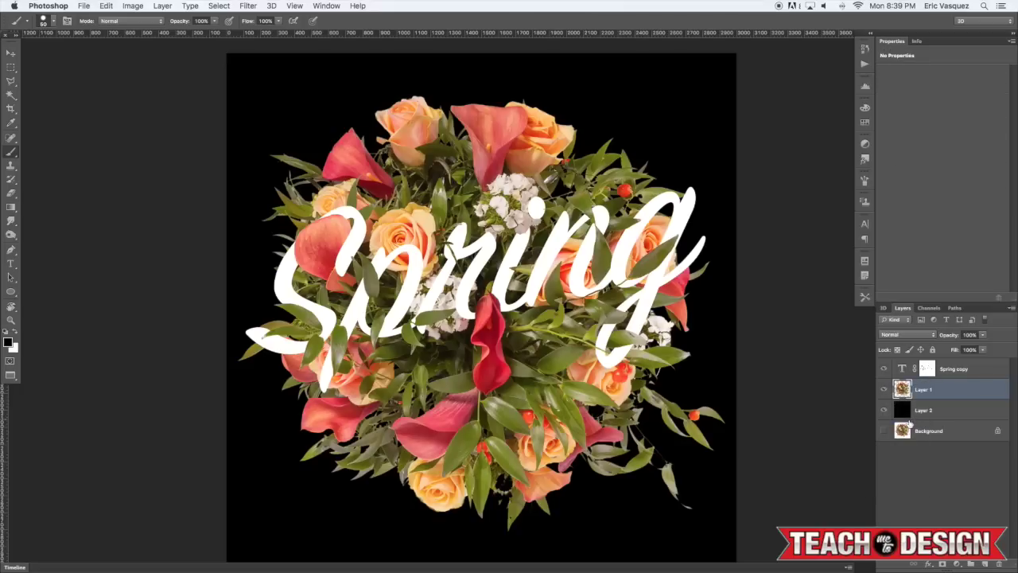
key(super+z)
key(x)
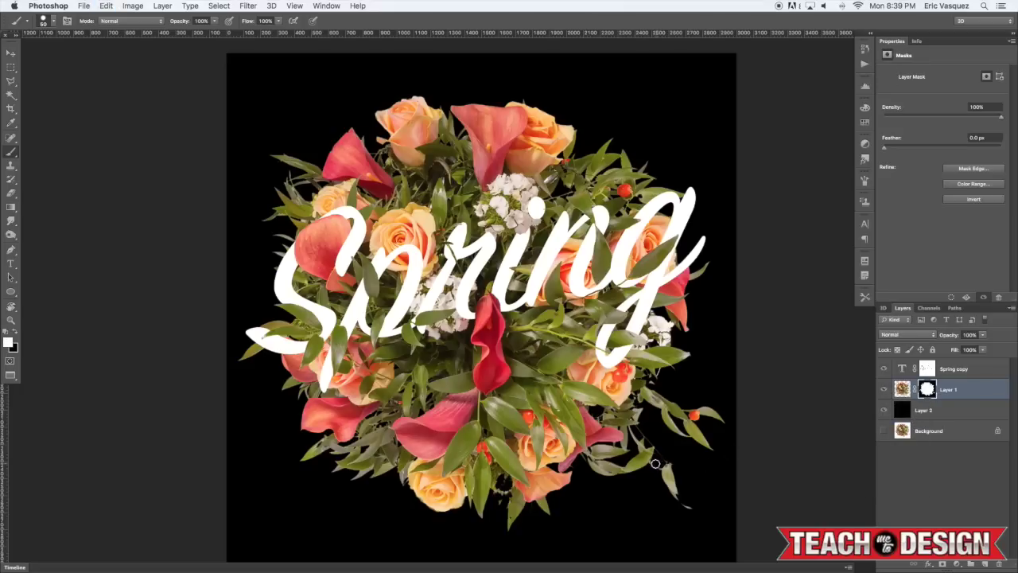
Paint black on Layer 1's mask to hide the stray leaf at the bouquet's lower right, and reduce the brush to 35 px.
key(bracketleft)
key(backslash)
key(backslash)
key(x)
drag(663, 463, 688, 515)
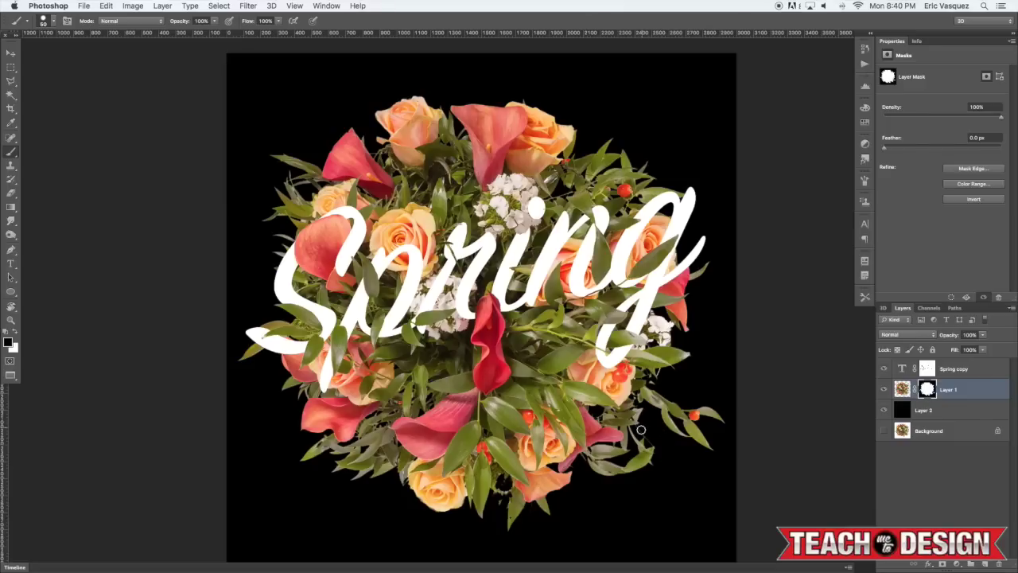
key(bracketleft)
key(bracketleft)
key(bracketleft)
Duplicate the Background layer above Layer 2, make the copy visible, and give it a black layer mask for painting in white.
click(931, 432)
key(super+j)
key(super+bracketright)
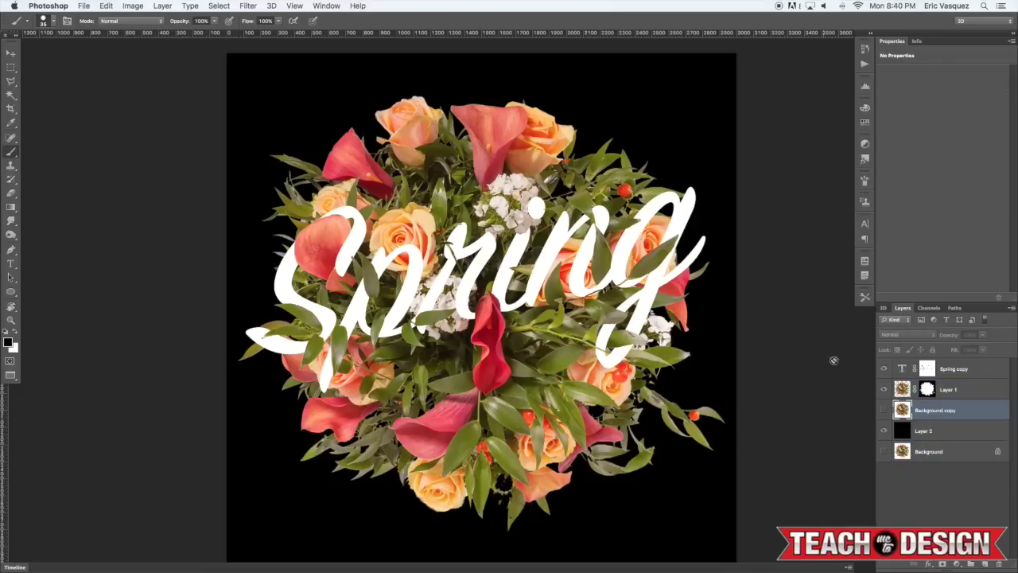
click(883, 410)
alt+click(943, 563)
key(x)
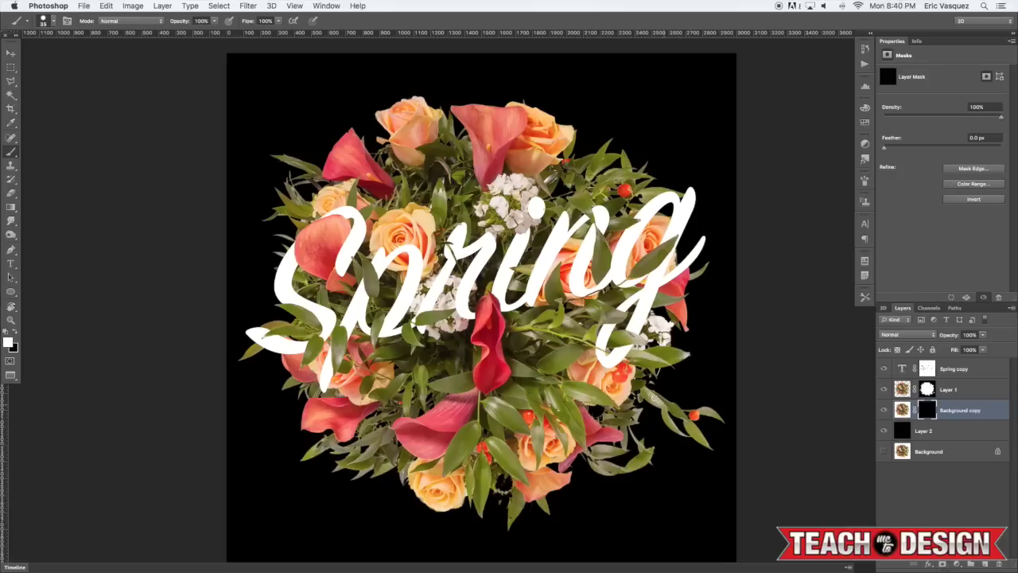
Paint white on the Background copy's mask beside the lower-right rose, undo the last dab, and merge the copy with Layer 1.
drag(645, 378, 639, 378)
click(676, 373)
key(super+z)
shift+click(957, 393)
key(super+e)
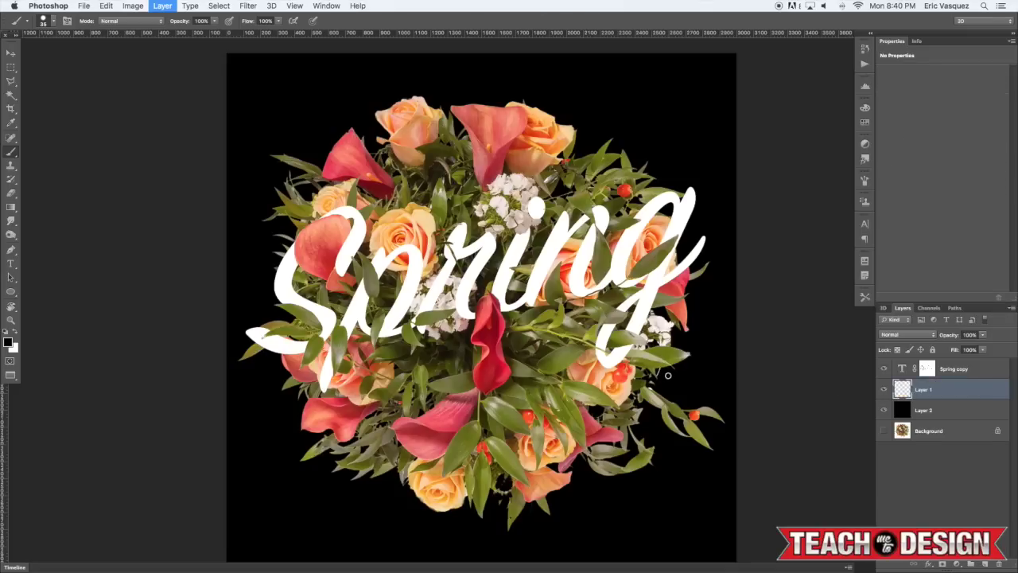
Switch to the Eraser with a 25 px tip on the merged Layer 1.
key(e)
key(bracketleft)
key(bracketleft)
key(bracketleft)
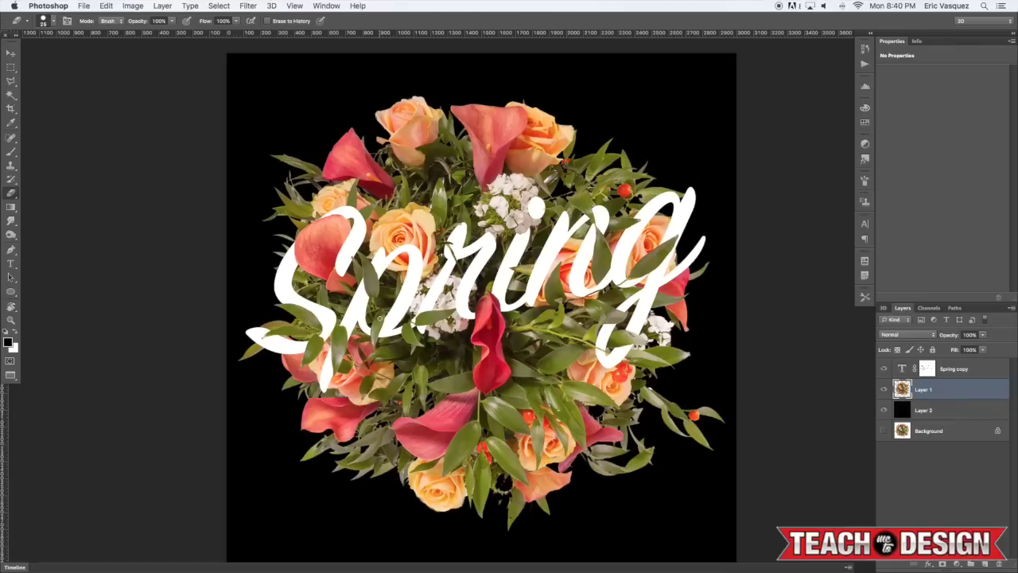
Merge Layer 1 with a new empty layer placed beneath it, and name the merged layer FLORAL.
key(b)
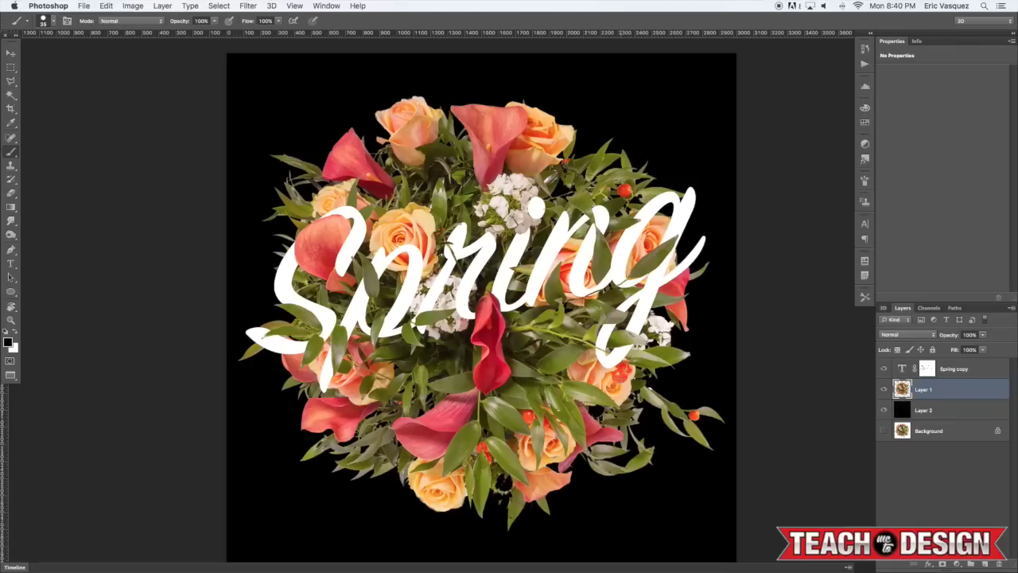
key(alt+shift+super+n)
key(super+bracketleft)
key(x)
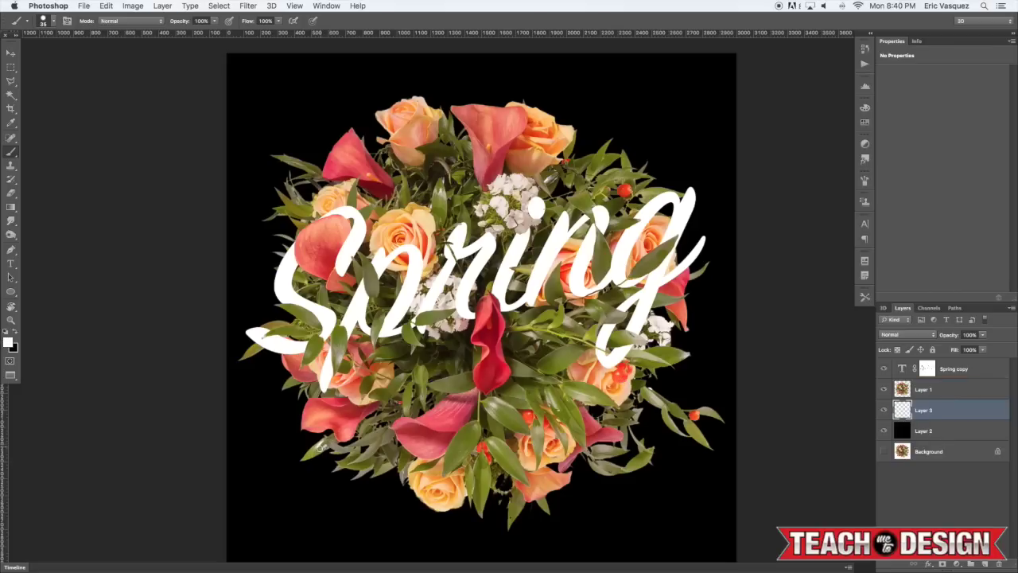
shift+click(940, 391)
key(super+e)
text(Fl)
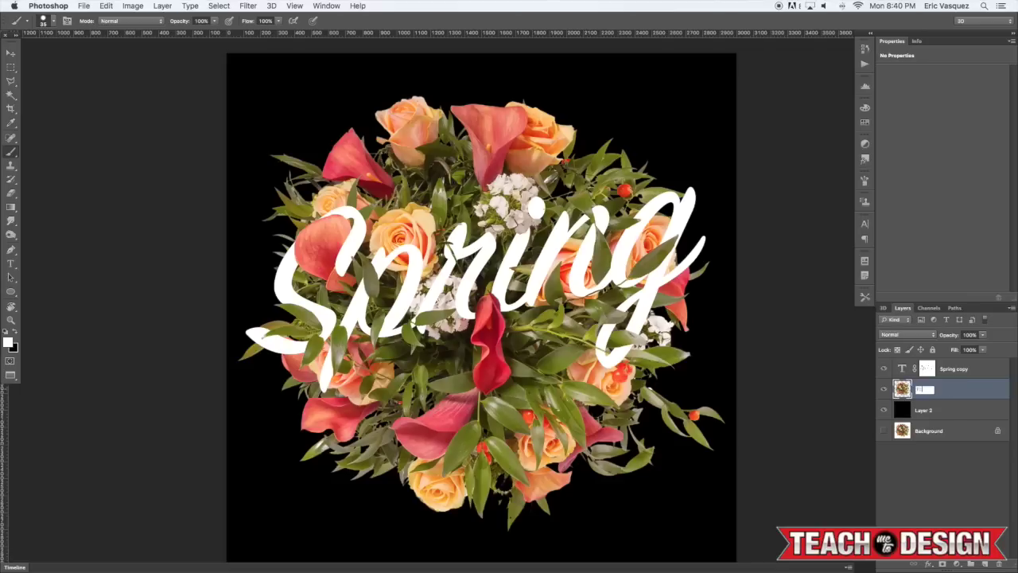
text(ORAL)
key(Return)
Open the third Depositphotos texture and grunge4.jpg together from the Textures and Butterflies folder in Tutorial Assets.
key(super+o)
click(483, 96)
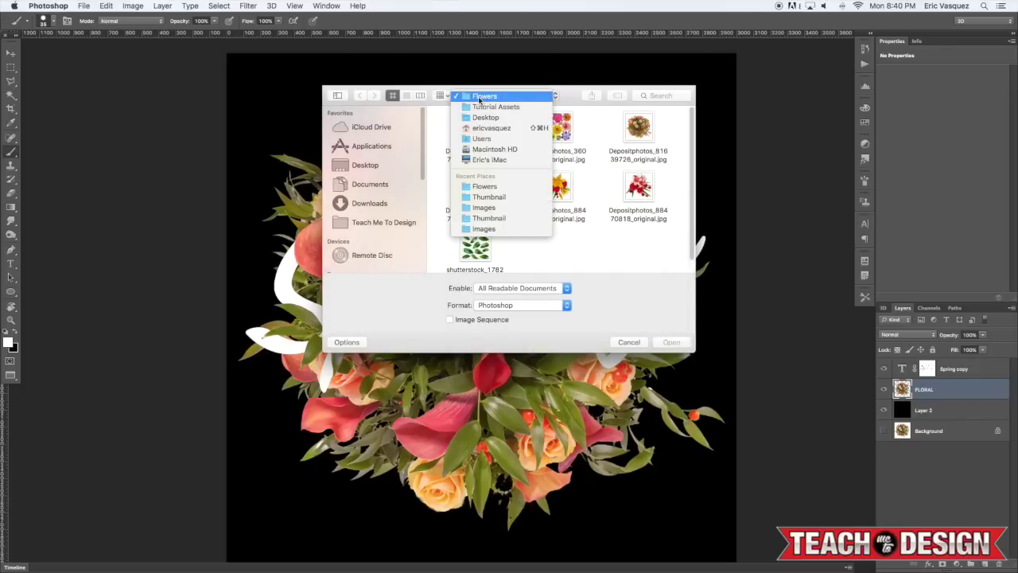
click(421, 95)
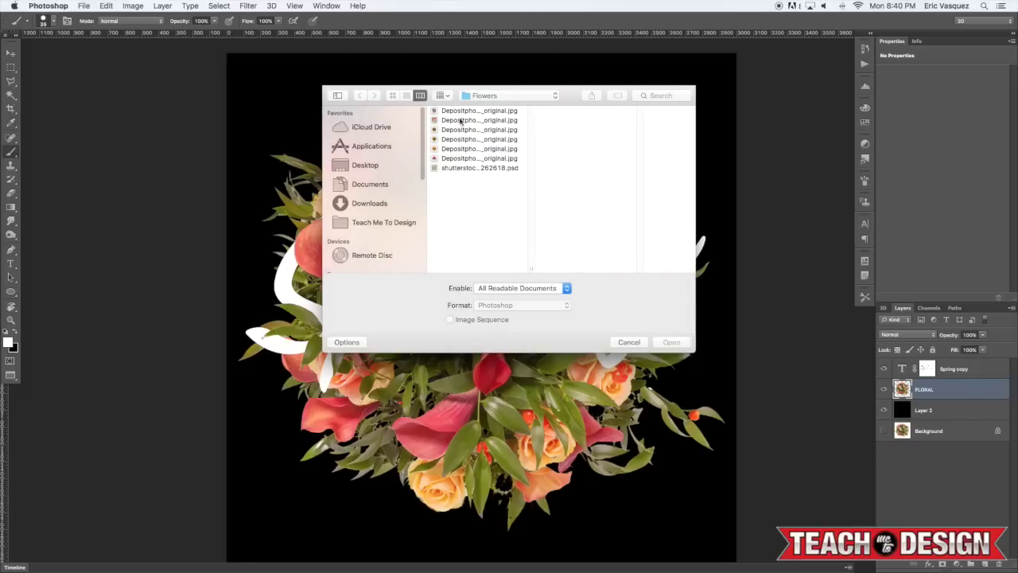
click(485, 95)
click(497, 105)
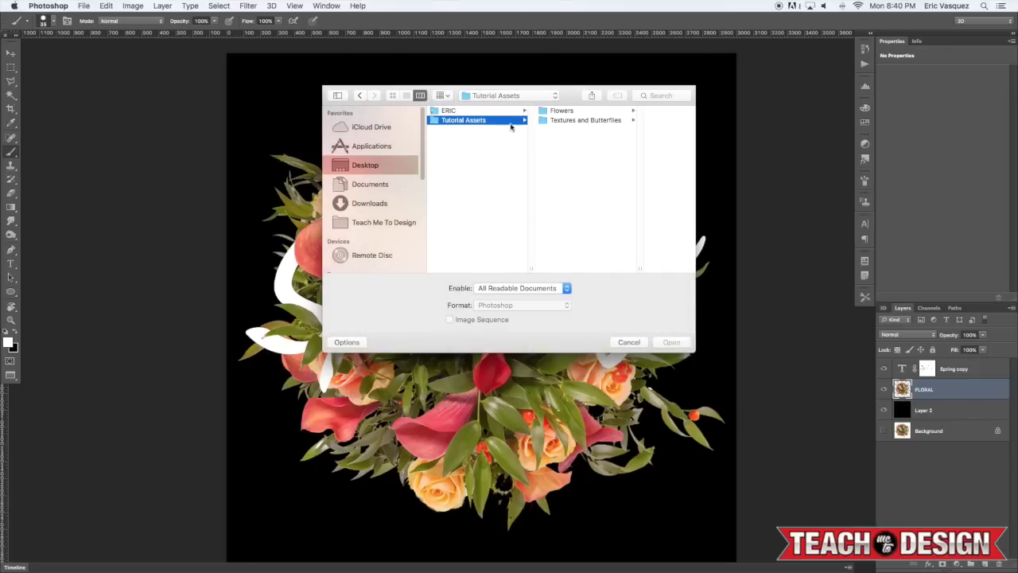
click(588, 122)
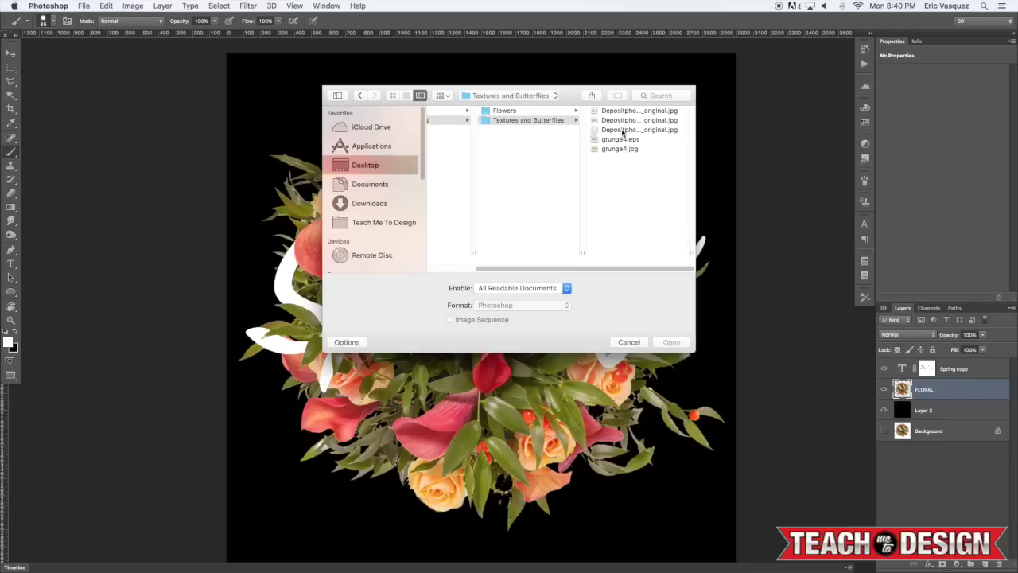
click(624, 131)
super+click(525, 149)
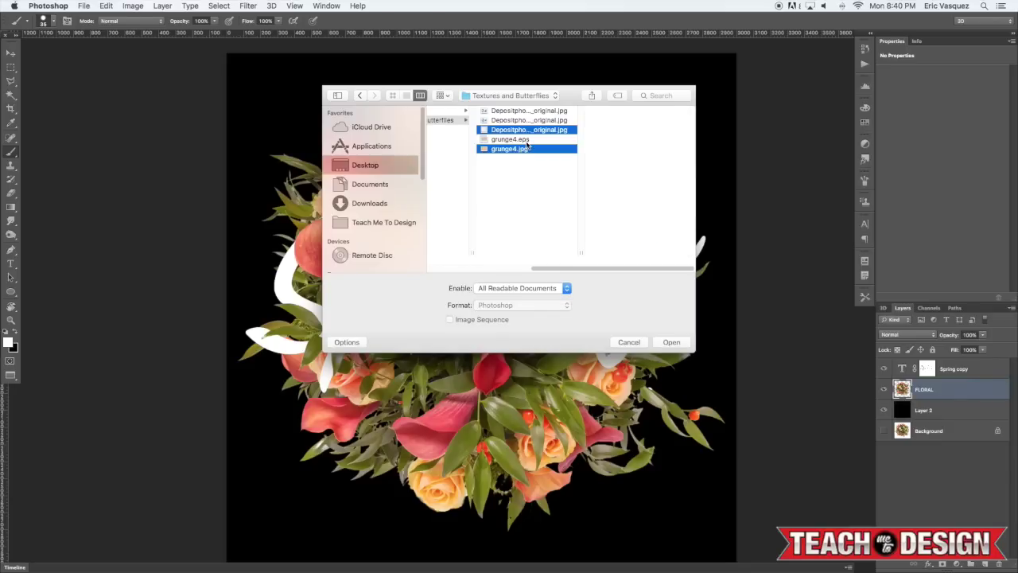
key(Return)
Float the two texture documents as separate windows and copy the white speckled paper texture into the bouquet document.
key(v)
key(f)
key(f)
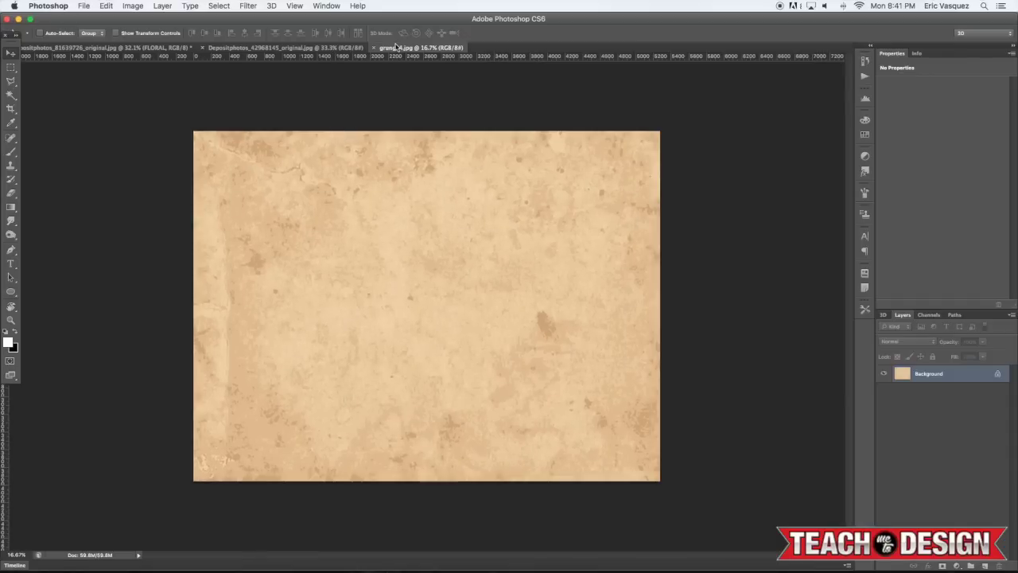
drag(396, 48, 652, 226)
click(468, 165)
drag(302, 50, 614, 235)
drag(698, 334, 335, 194)
drag(764, 320, 800, 280)
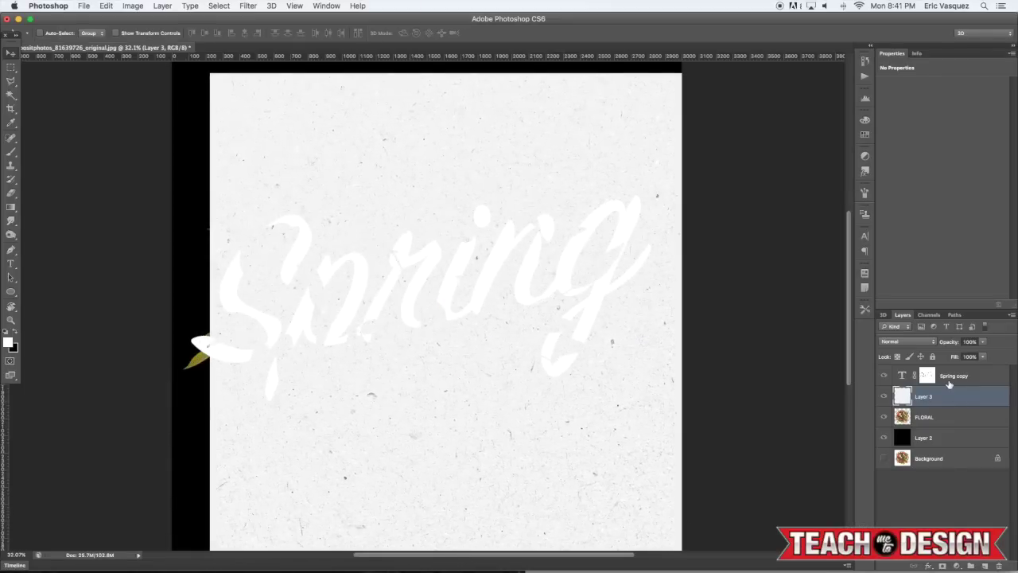
Move the white paper layer above Spring copy, clip it to the text, and set its blend mode to Multiply.
drag(949, 384, 950, 382)
drag(581, 364, 586, 346)
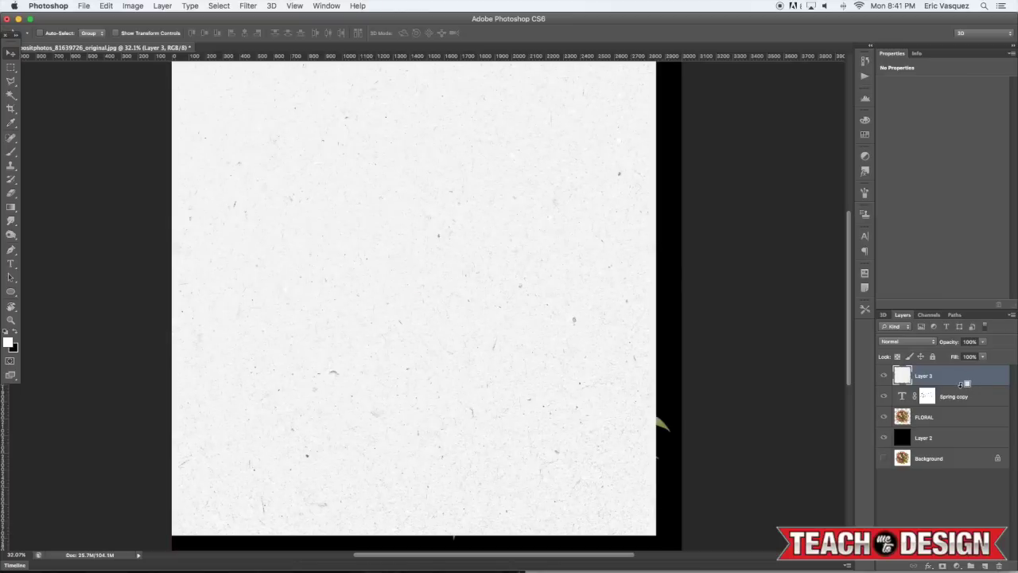
alt+click(962, 387)
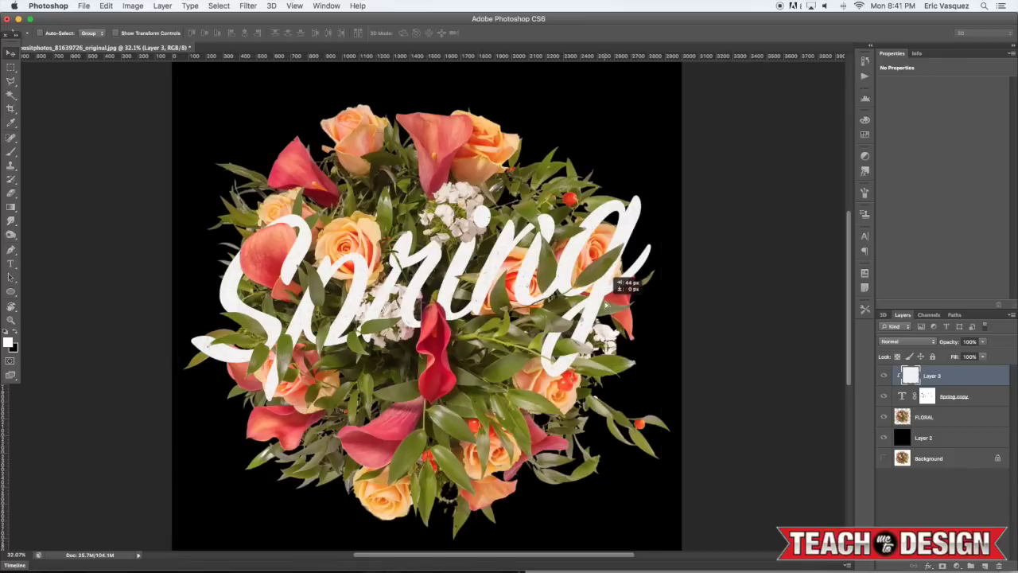
click(906, 341)
click(905, 363)
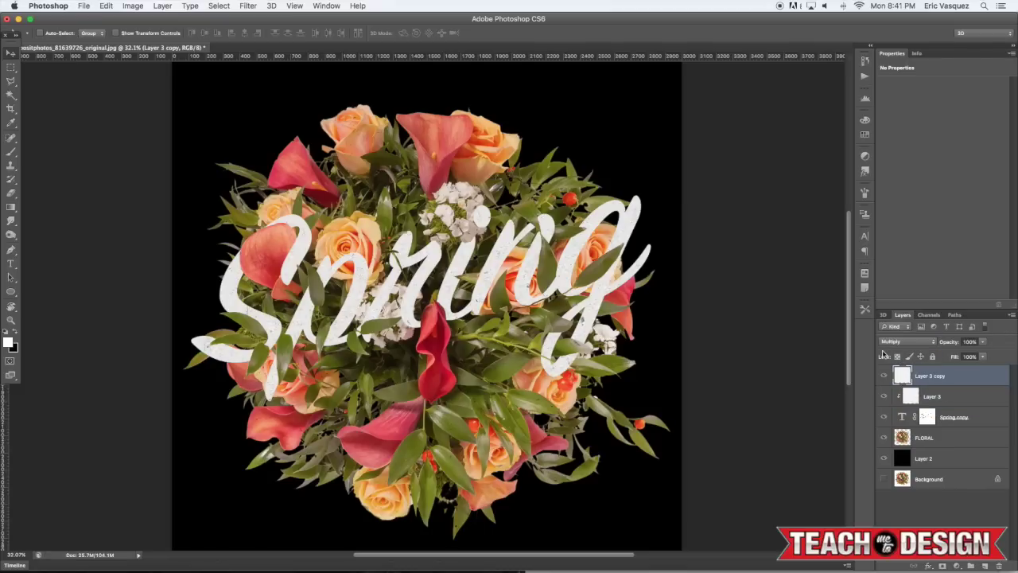
Try a clipped duplicate of the white paper layer, compare the text with and without it, and delete the duplicate.
key(super+j)
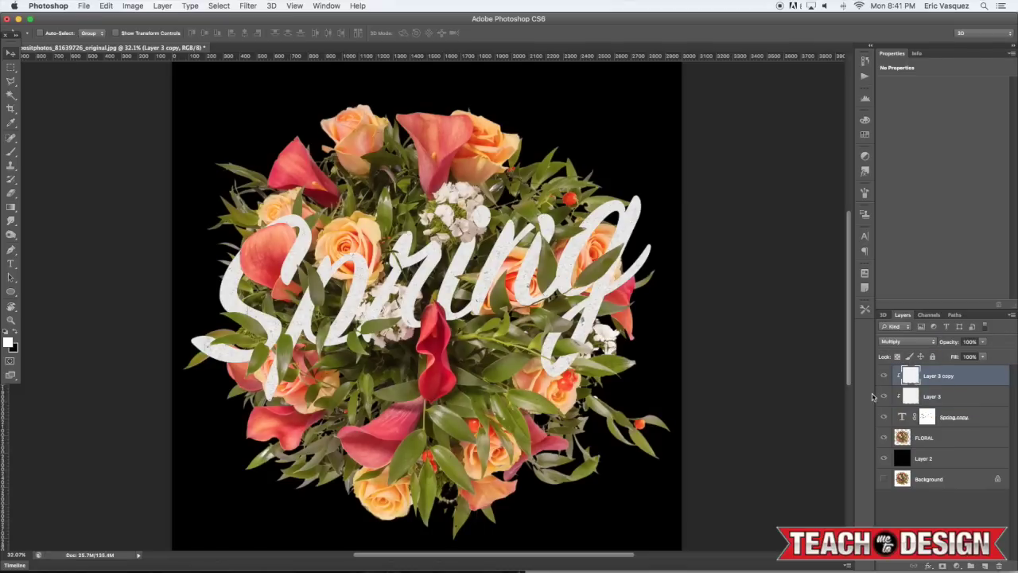
click(883, 375)
click(883, 375)
click(883, 375)
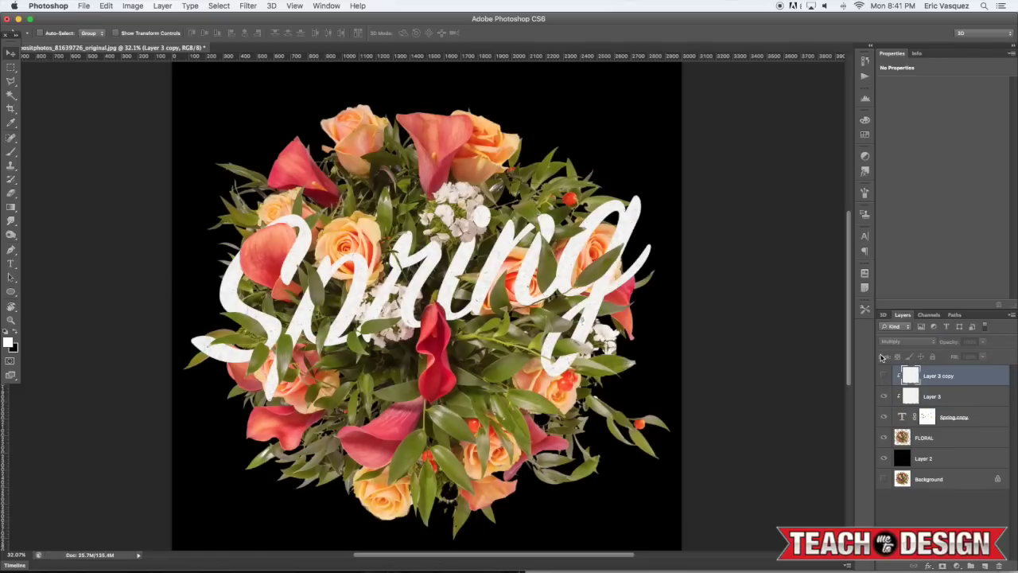
key(Delete)
Rename the clipped white paper layer TEXTURE.
double_click(934, 375)
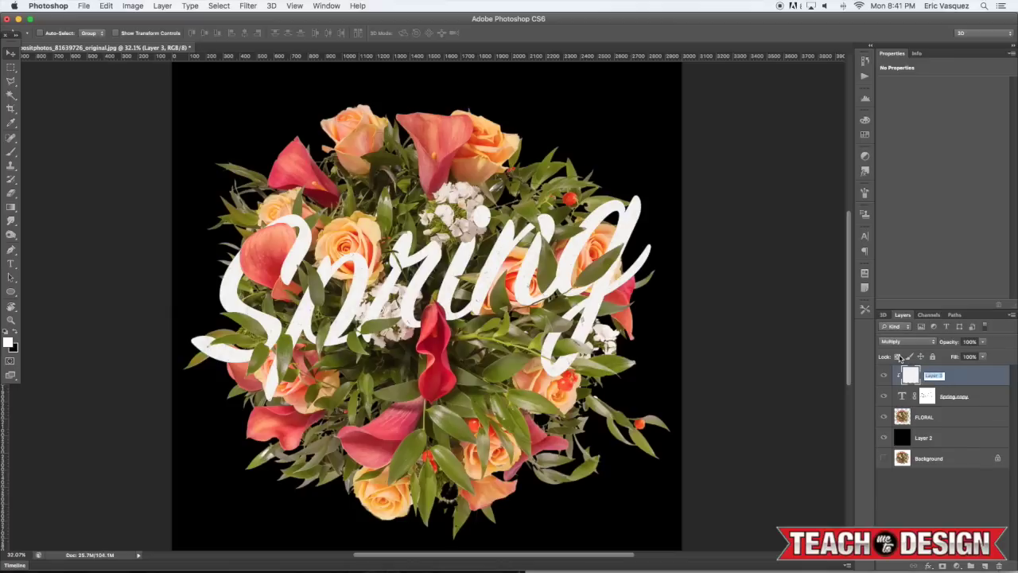
text(TEXTURE)
key(Return)
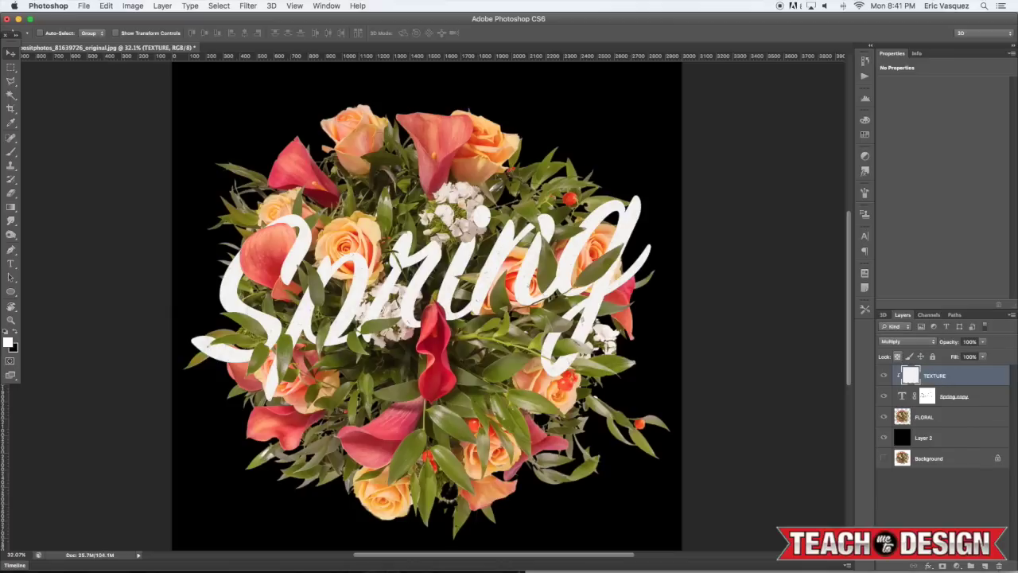
Hide and show the TEXTURE layer to compare the word Spring up close with and without the paper grain.
key(super+equal)
key(super+equal)
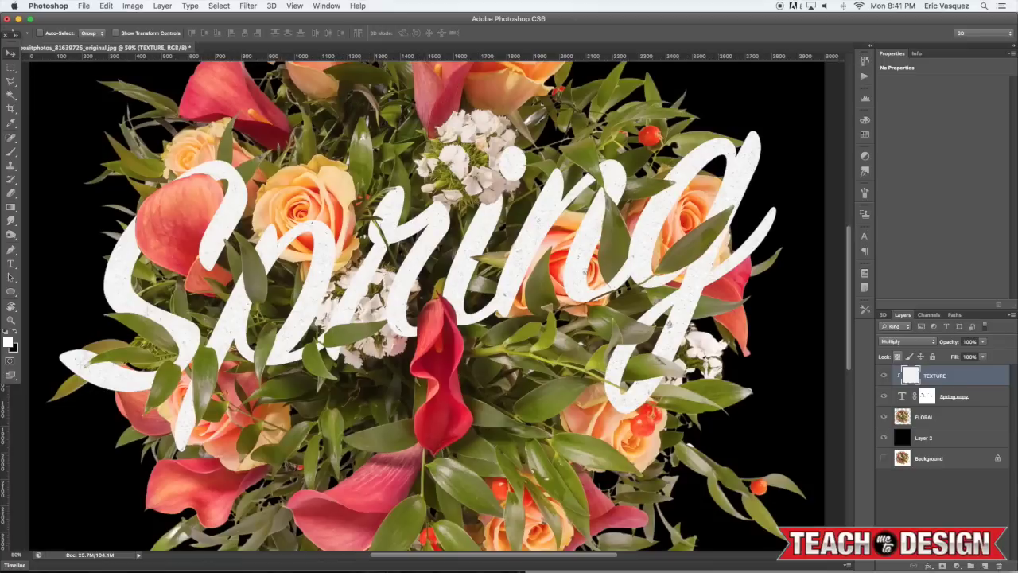
click(883, 376)
click(883, 375)
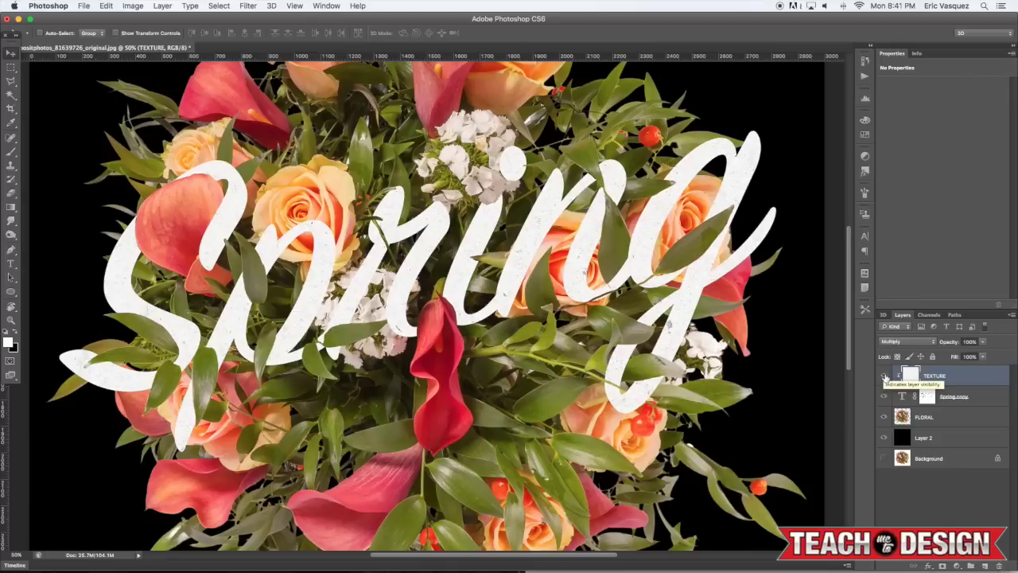
Add an empty layer between the FLORAL layer and the black Layer 2, with the Brush tool active.
click(933, 418)
click(935, 440)
key(super+shift+alt+n)
key(b)
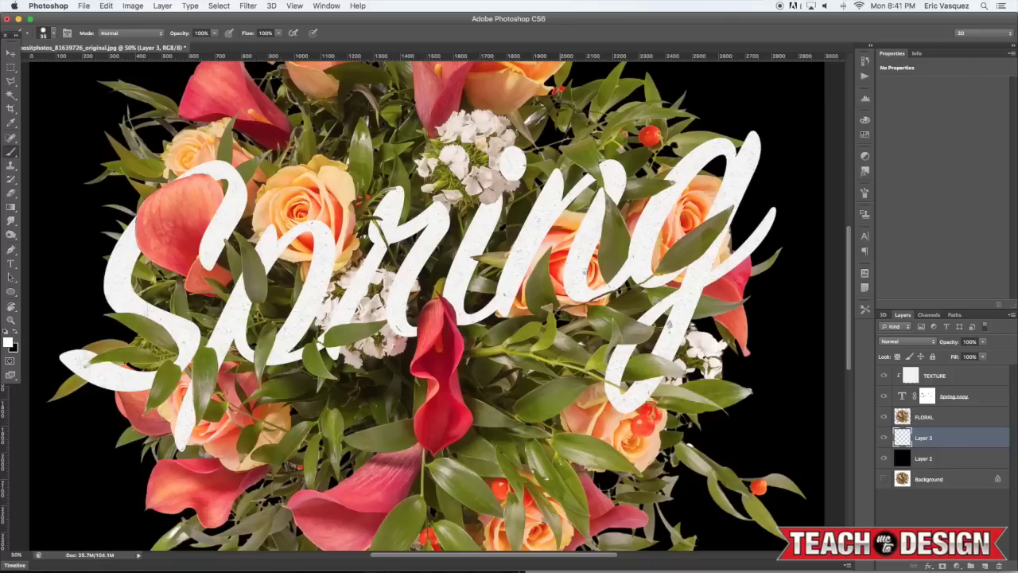
Select the FLORAL layer and preview the whole composition in full-screen mode.
click(963, 422)
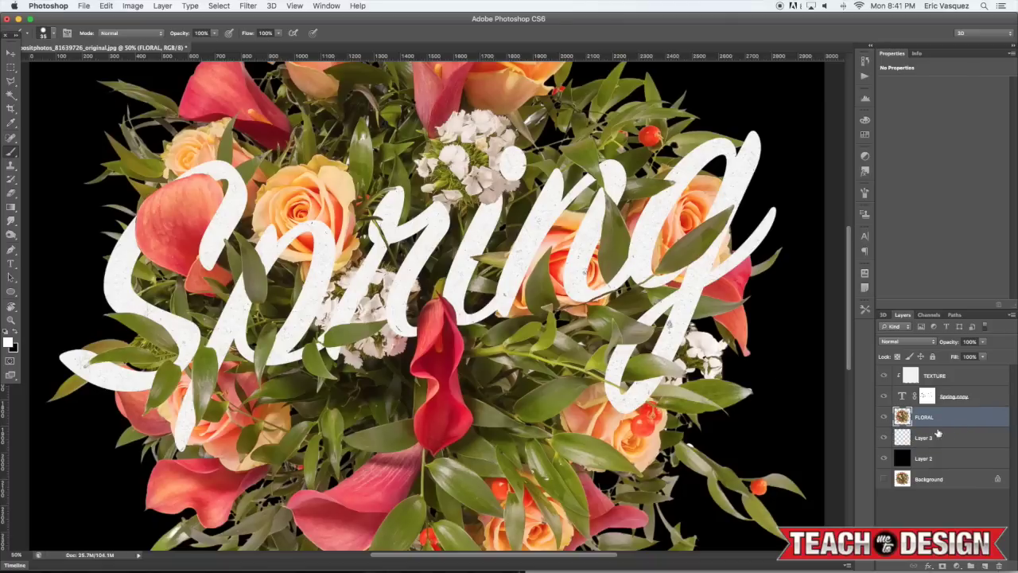
key(v)
key(super+0)
key(f)
key(f)
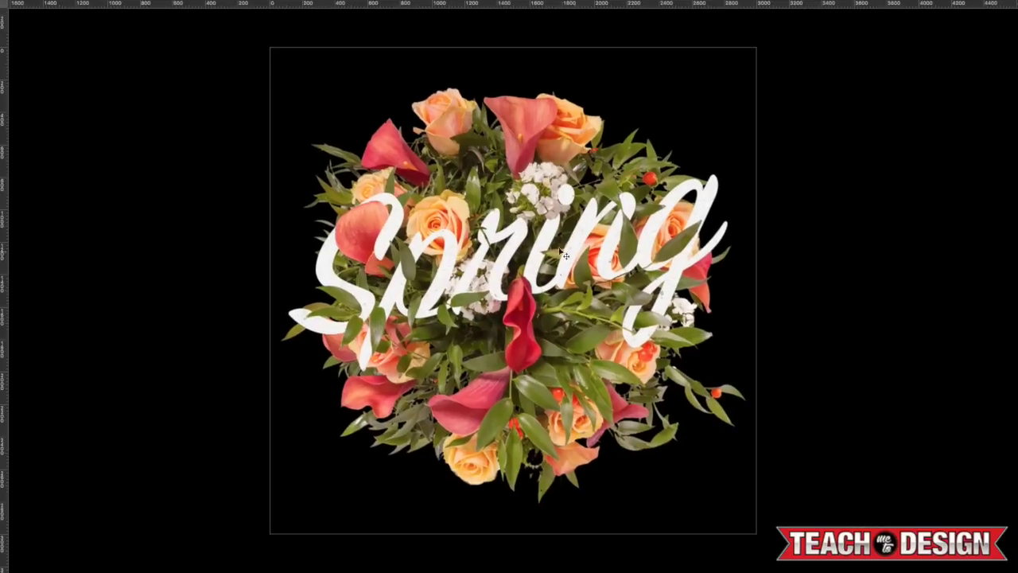
key(f)
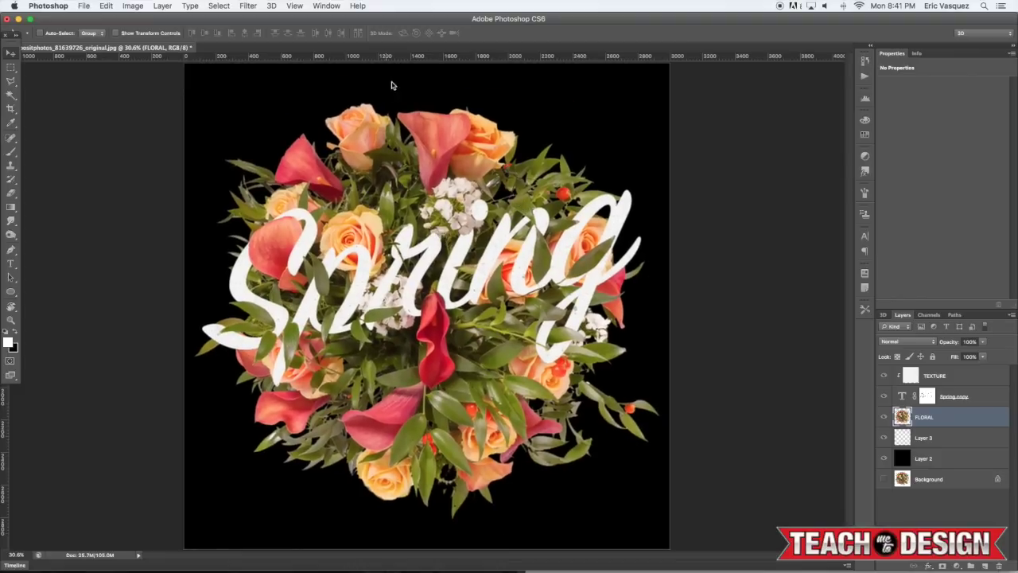
Close the white paper file, and place the grunge4 texture above TEXTURE, clipped to the text and covering the whole word Spring.
key(ctrl+Tab)
key(super+w)
key(ctrl+Tab)
drag(686, 312, 470, 230)
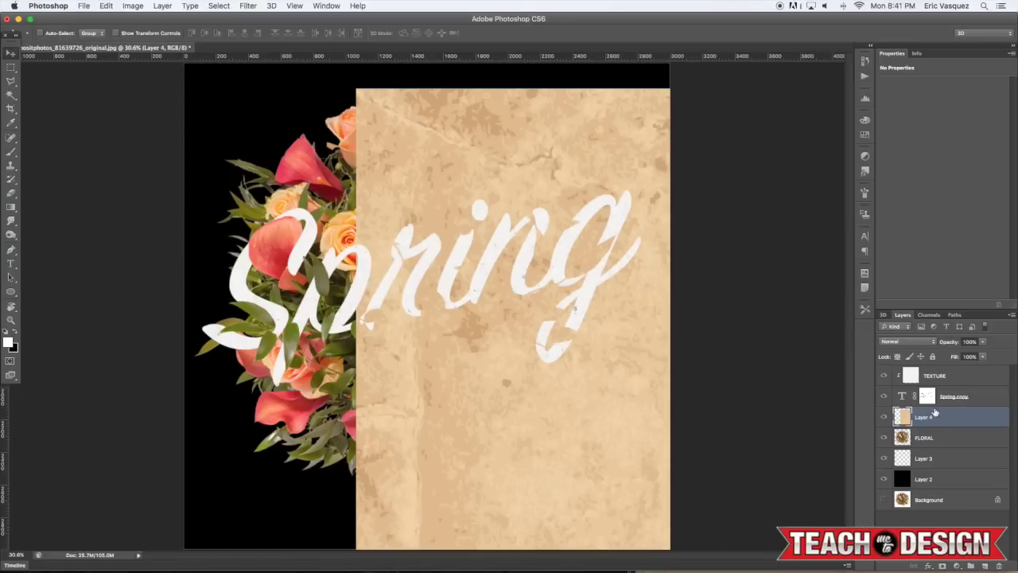
drag(949, 417, 947, 371)
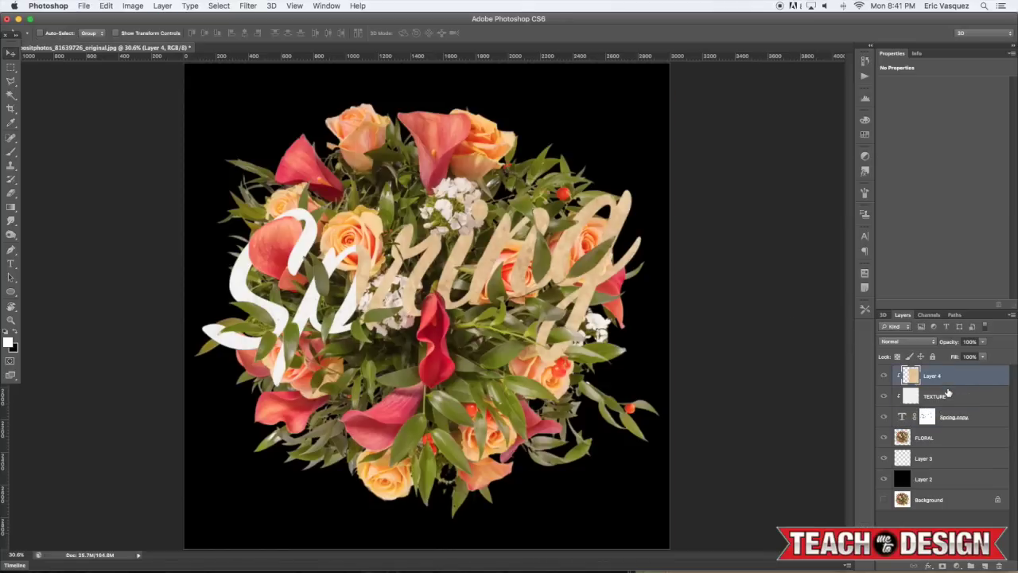
drag(546, 268, 430, 270)
Step the grunge layer through blend modes such as Multiply, Screen and Difference, and settle on Color.
click(888, 341)
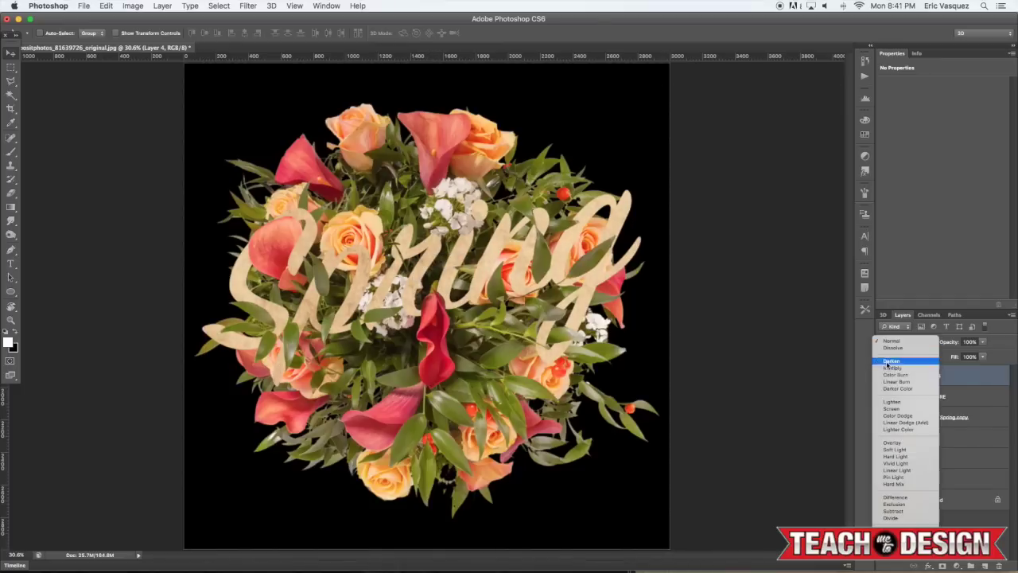
click(875, 368)
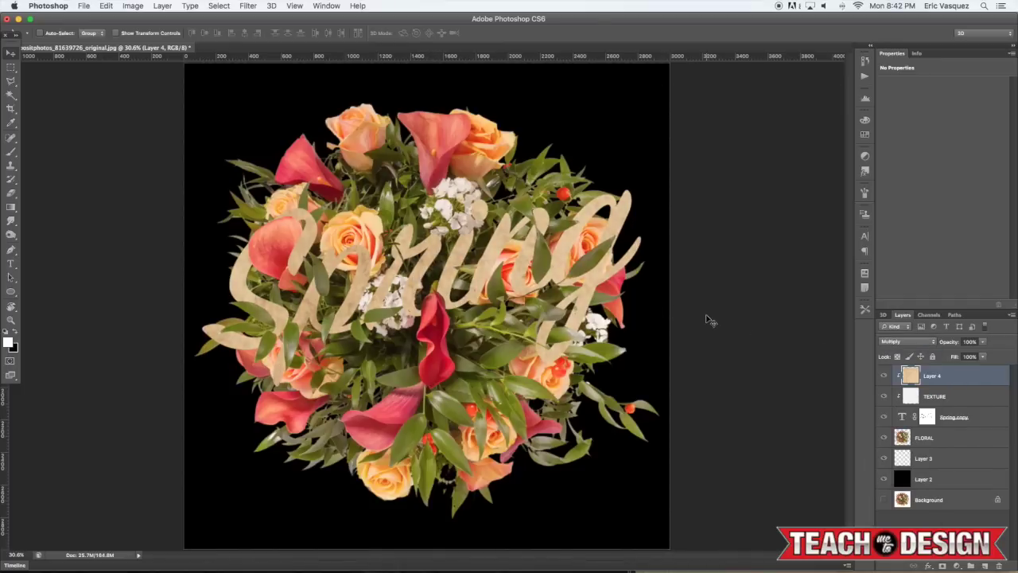
key(shift+plus)
key(shift+plus)
key(shift+plus)
key(shift+plus)
key(shift+plus)
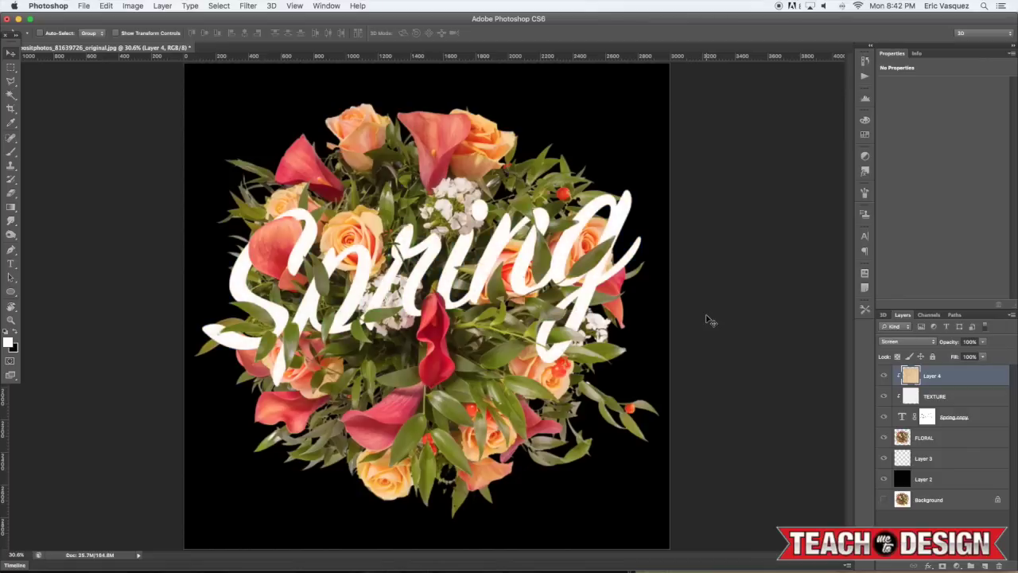
key(shift+plus)
key(shift+plus)
key(shift+plus)
key(shift+plus)
key(shift+plus)
key(shift+plus)
key(shift+plus)
key(shift+plus)
key(shift+plus)
key(shift+plus)
key(shift+plus)
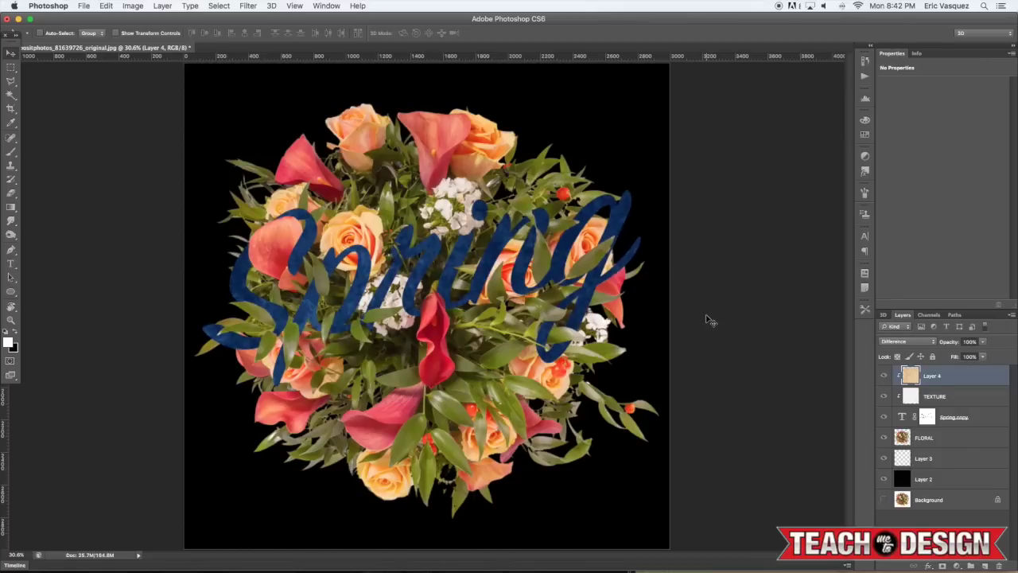
key(shift+plus)
key(shift+plus)
key(shift+minus)
key(shift+minus)
key(shift+plus)
key(shift+plus)
key(shift+plus)
key(shift+plus)
key(shift+plus)
key(shift+plus)
key(shift+minus)
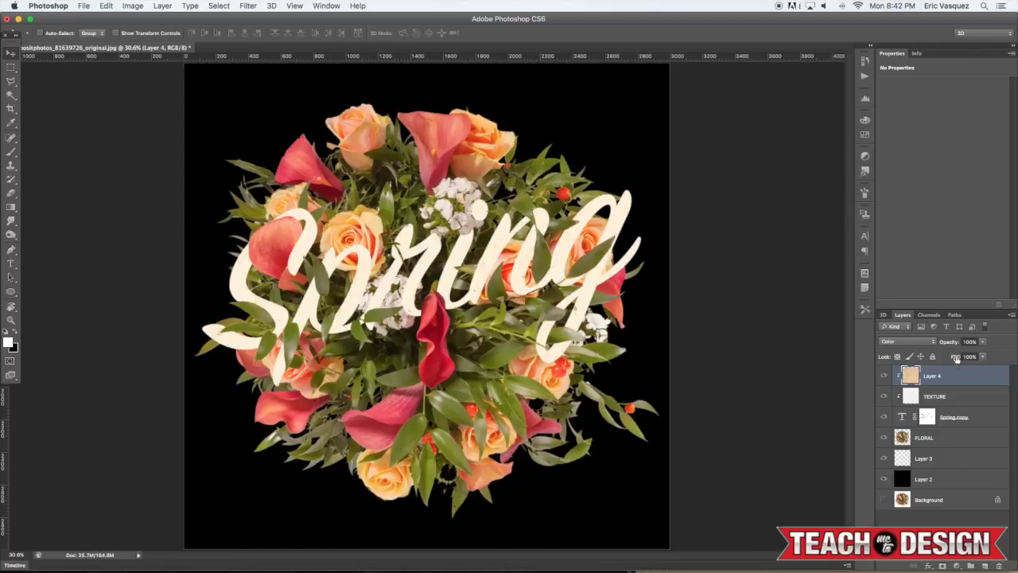
Compare the Spring lettering with and without the clipped grunge layer.
click(885, 378)
click(885, 379)
click(885, 379)
click(884, 378)
click(885, 379)
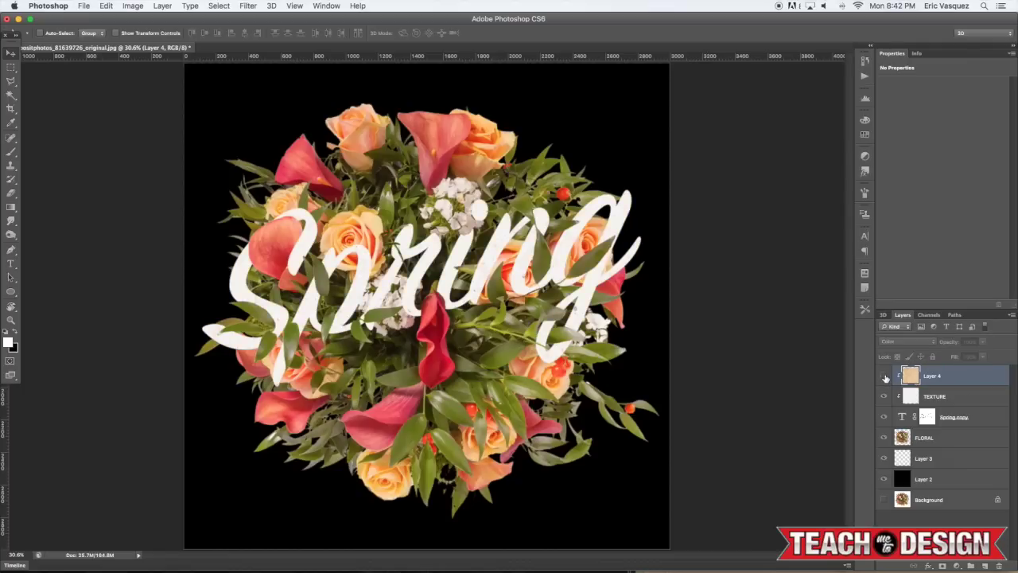
click(885, 378)
click(884, 379)
Move the grunge layer directly above the black Layer 2, make it visible, and set its blend mode to Normal.
drag(962, 380, 954, 471)
click(883, 458)
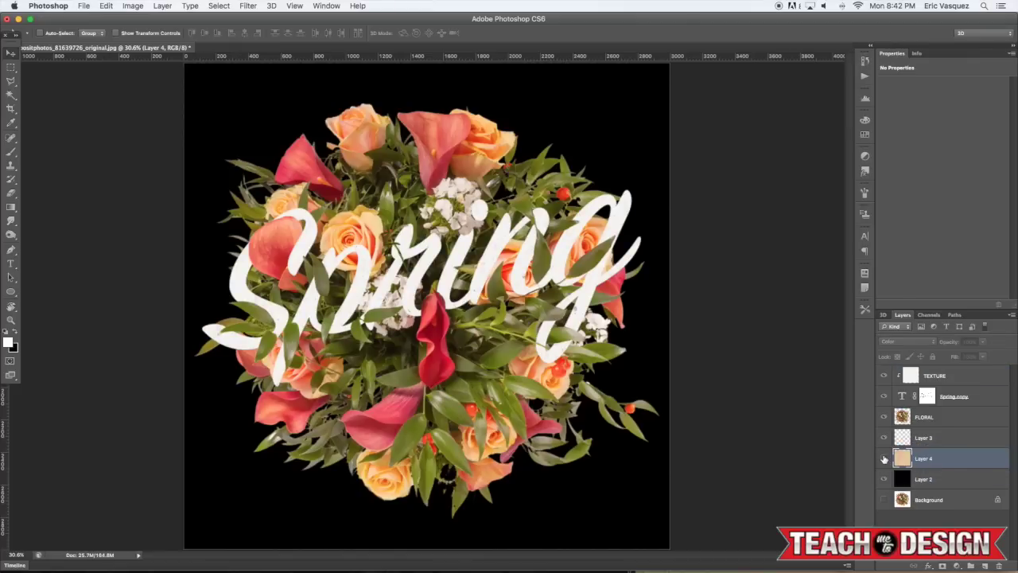
click(907, 342)
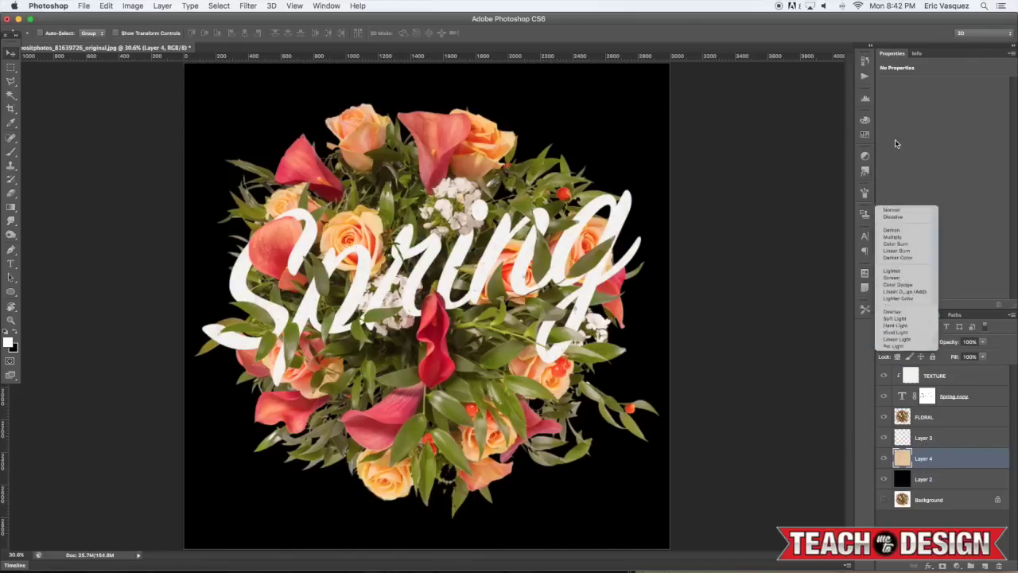
click(896, 144)
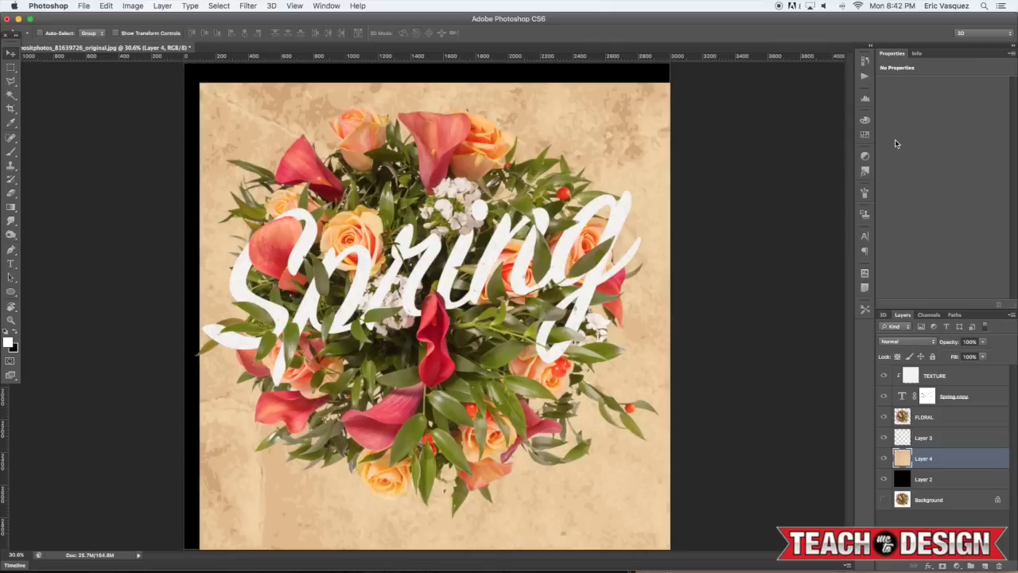
Reposition and scale the grunge texture to about 76% so it covers the whole canvas behind the bouquet.
key(super+minus)
key(super+t)
drag(352, 155, 293, 113)
drag(580, 296, 516, 260)
drag(667, 169, 665, 167)
key(super+minus)
drag(677, 124, 611, 171)
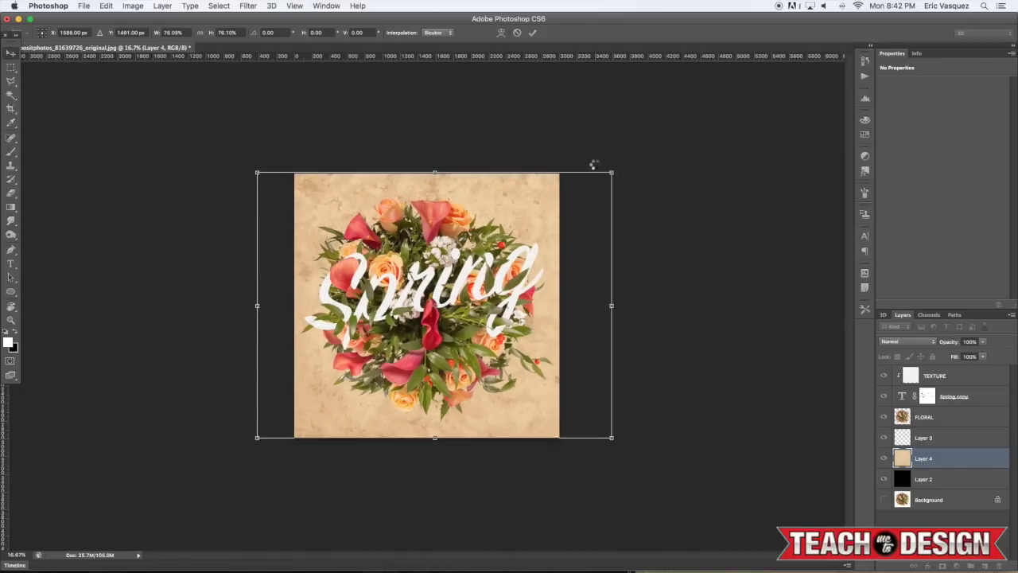
key(Return)
key(super+plus)
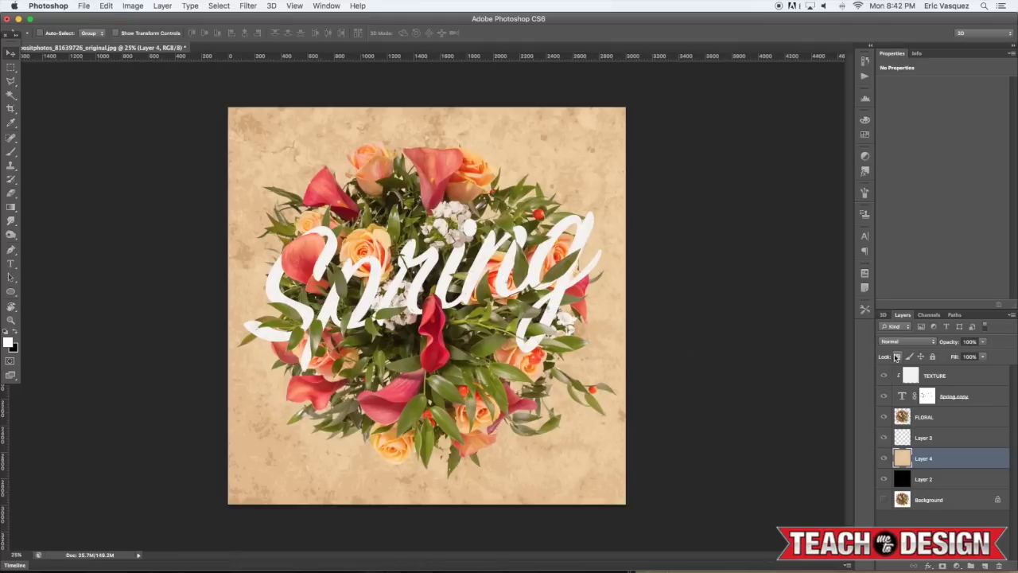
Add a Black & White adjustment layer above the grunge Layer 4, and set Layer 4's opacity to 100%.
key(5)
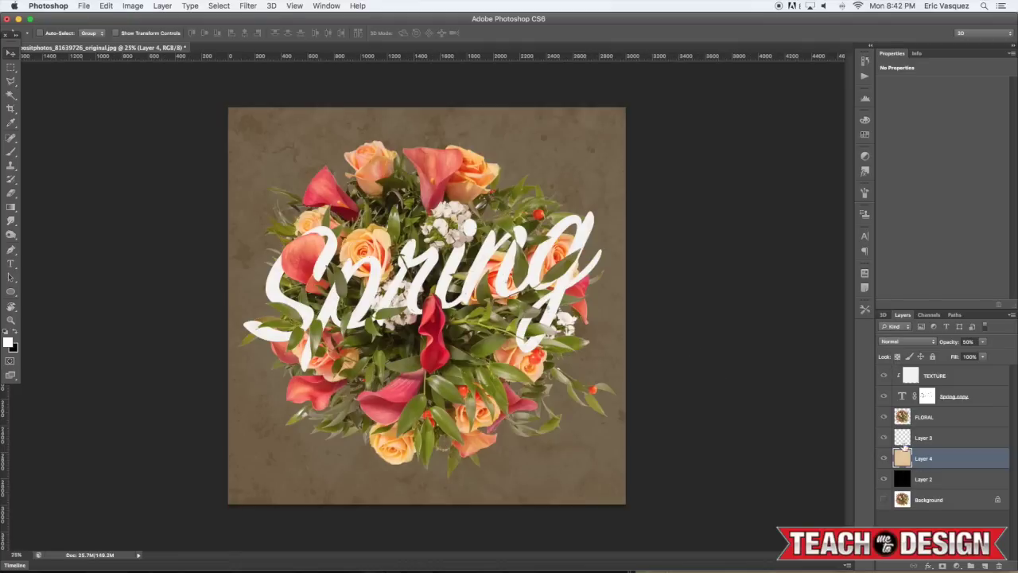
click(957, 565)
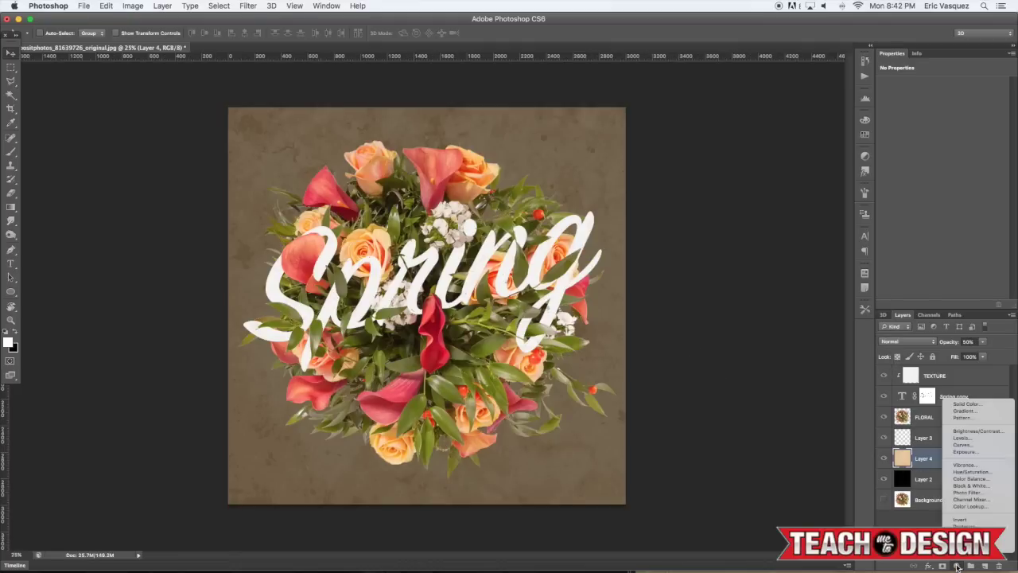
click(972, 484)
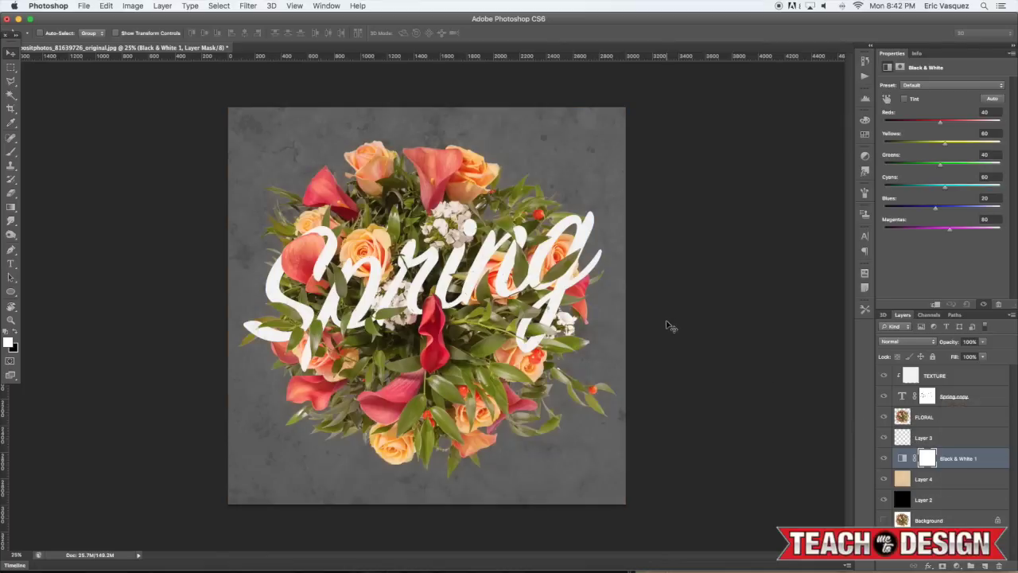
click(923, 479)
key(6)
key(8)
key(0)
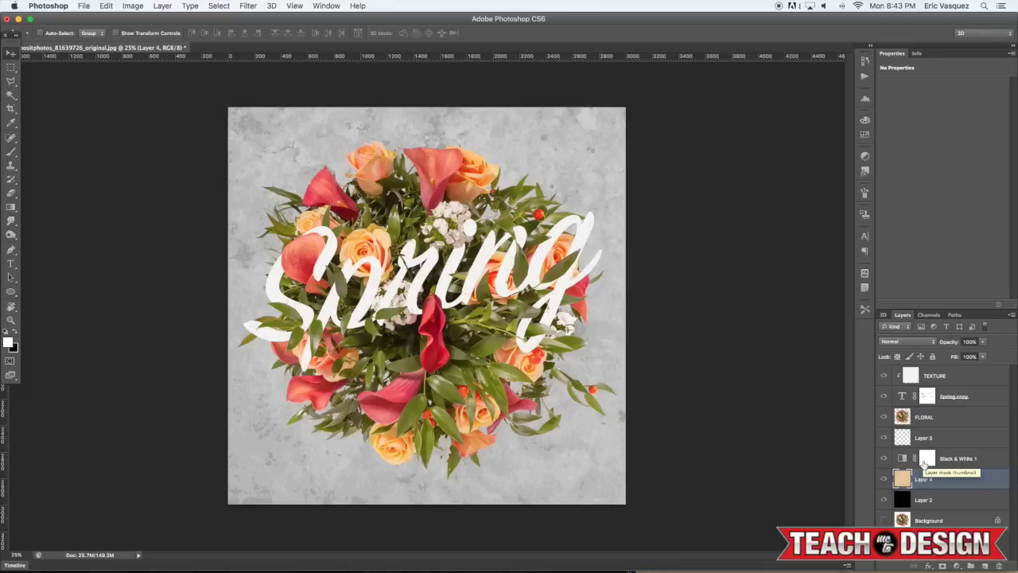
Load the Spring copy layer mask as a selection and make the TEXTURE layer active.
click(939, 421)
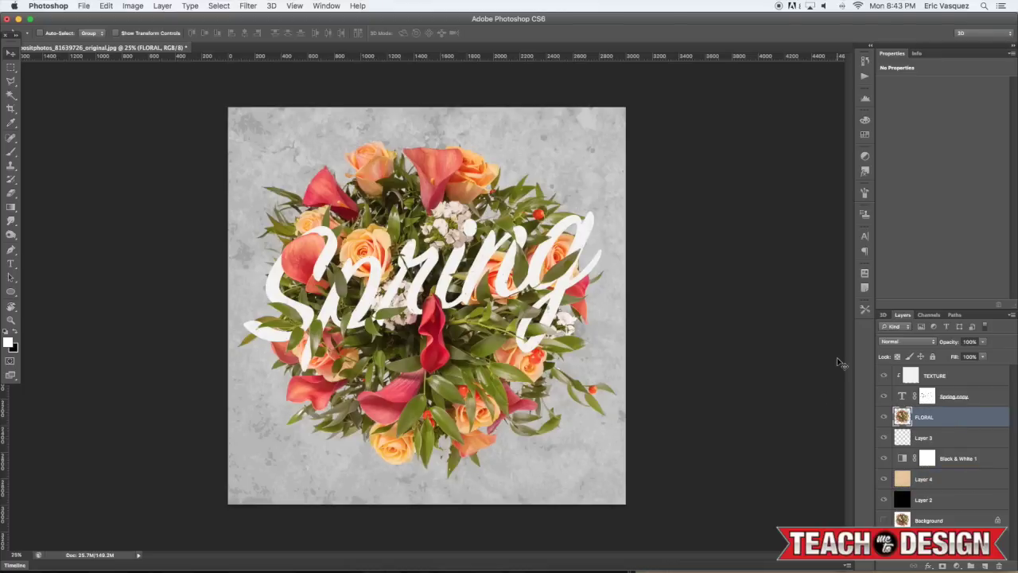
key(super+plus)
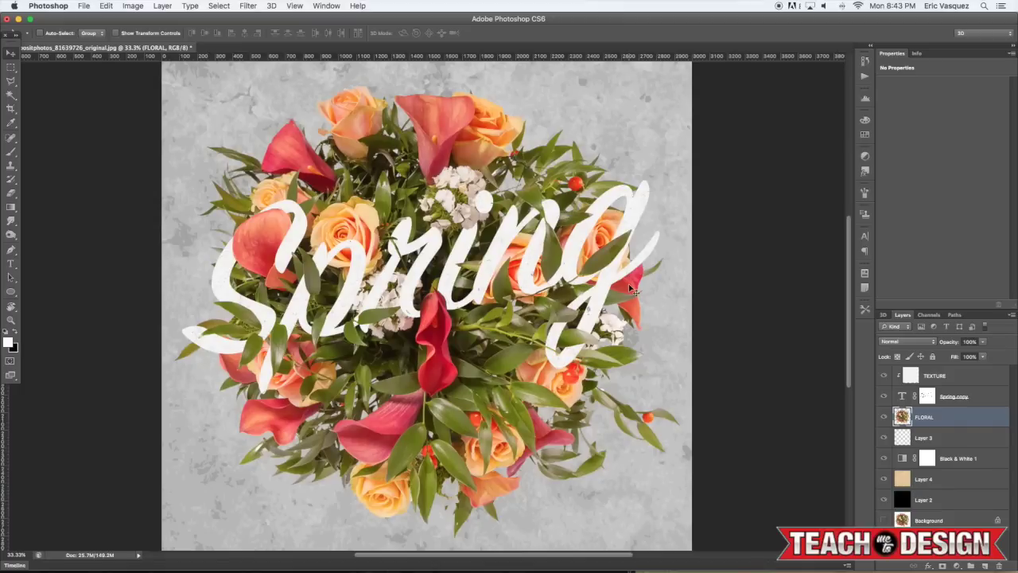
key(super+plus)
drag(574, 261, 581, 295)
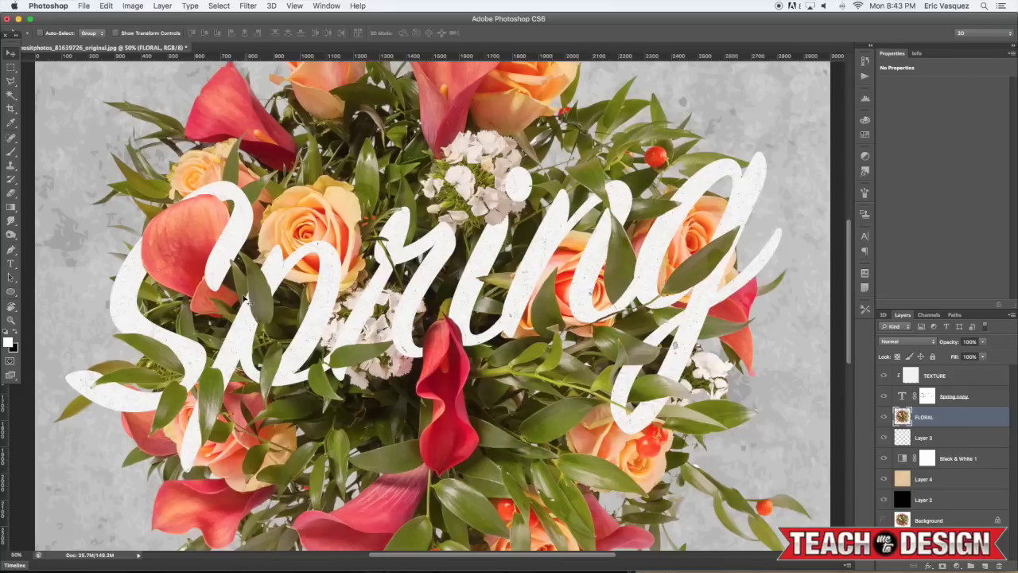
super+click(927, 396)
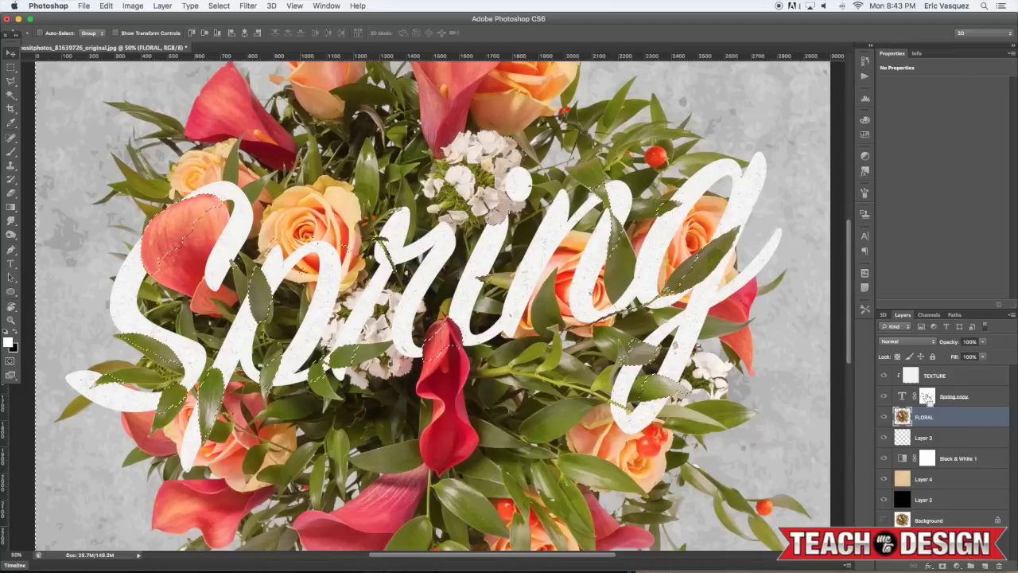
click(964, 378)
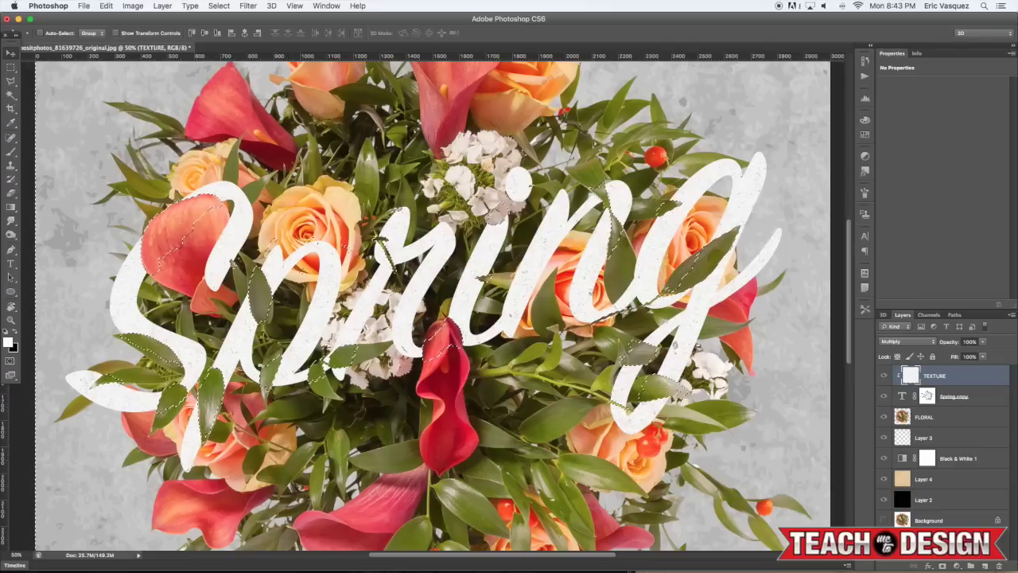
click(928, 396)
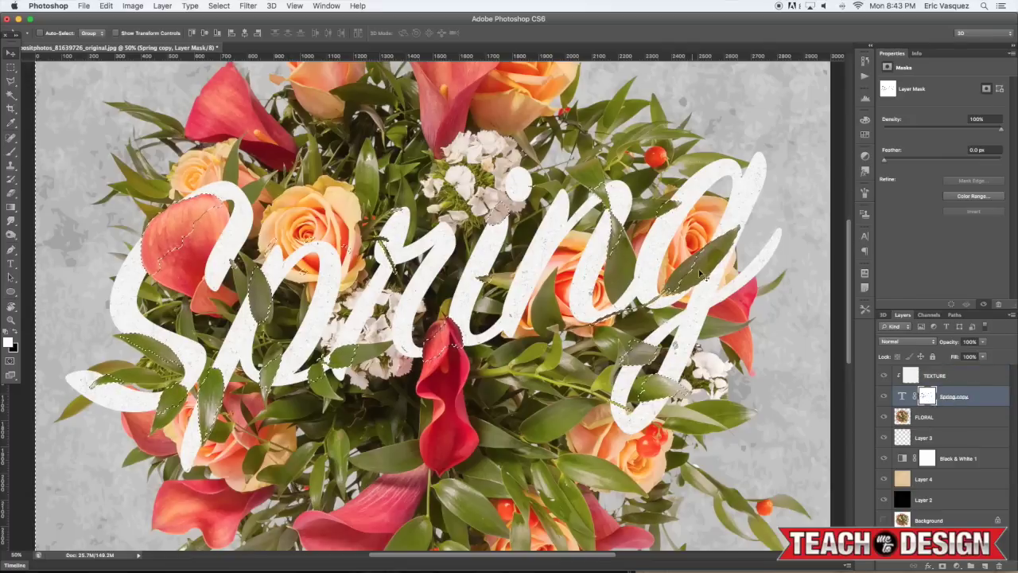
click(960, 381)
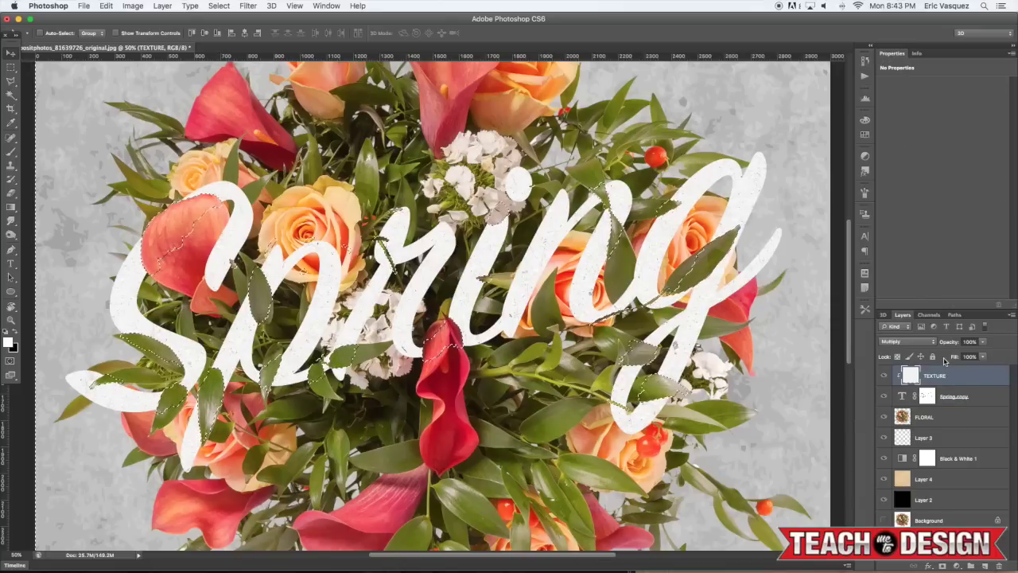
Add a new layer above TEXTURE, fill the areas hidden by the Spring copy mask with black, and deselect.
key(alt+shift+super+n)
key(x)
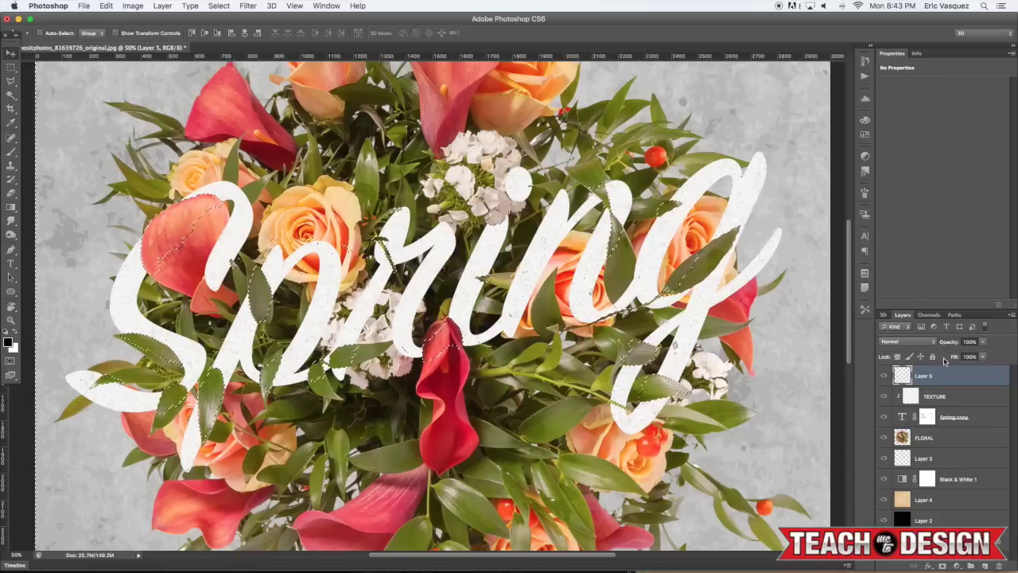
key(alt+BackSpace)
key(super+z)
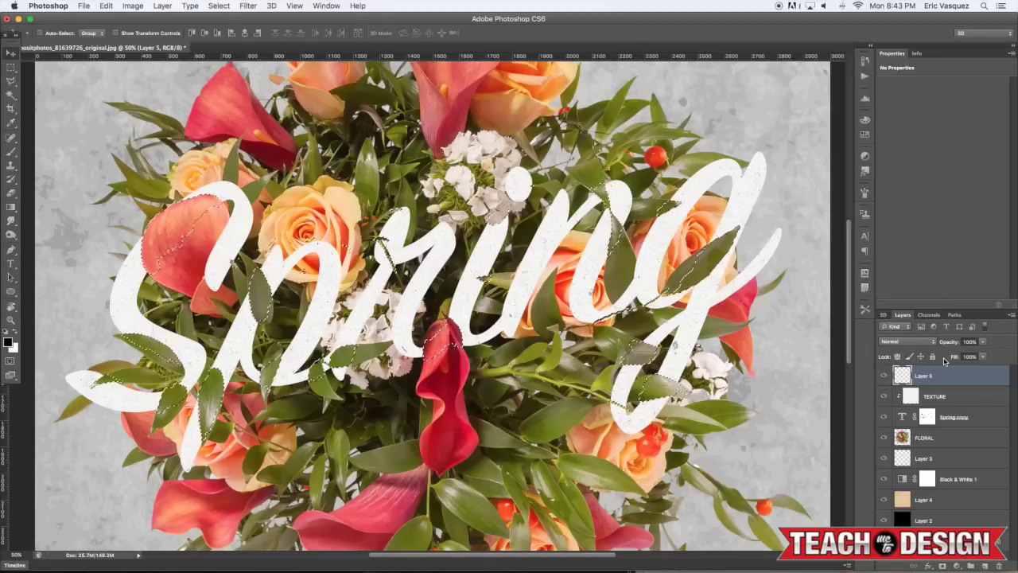
key(super+d)
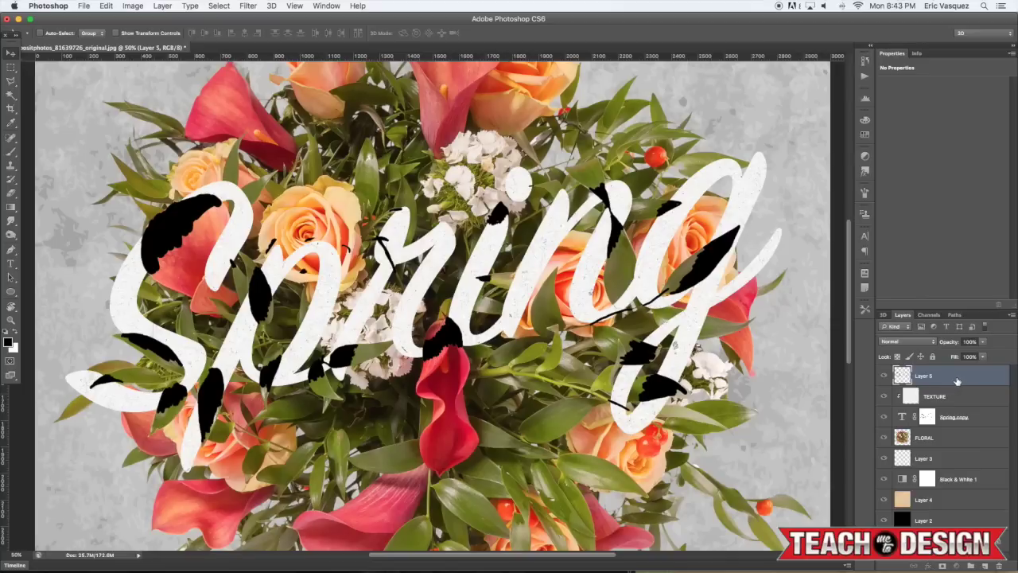
Place the black-filled layer between Spring copy and FLORAL, and mask it with the Spring copy mask's selection.
drag(958, 381, 958, 426)
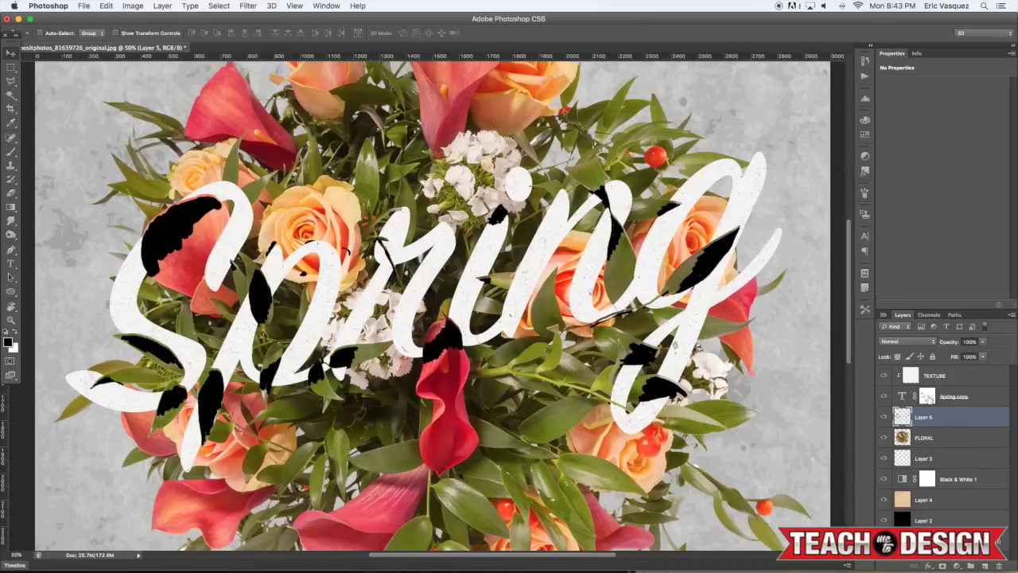
super+click(928, 398)
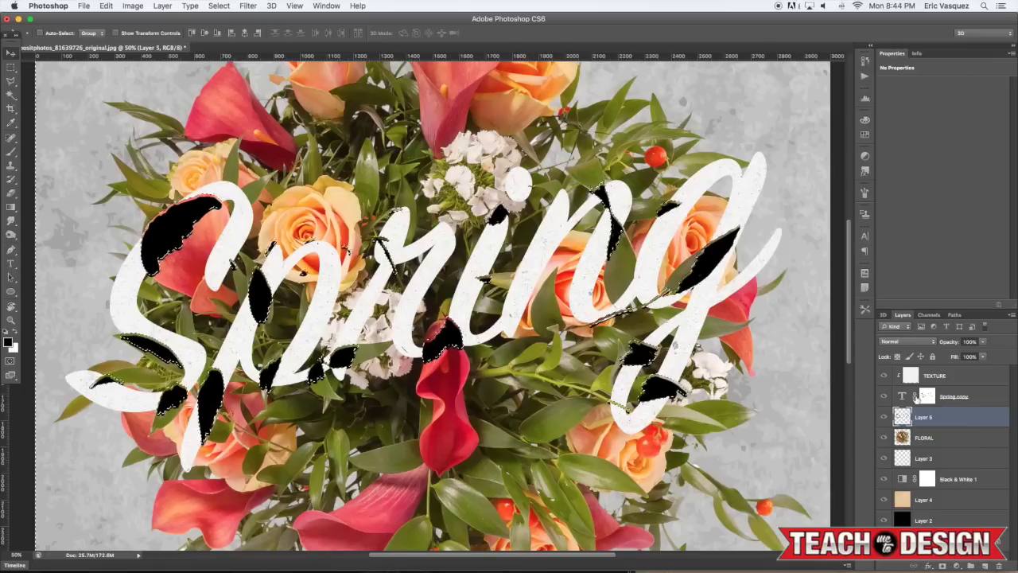
click(942, 566)
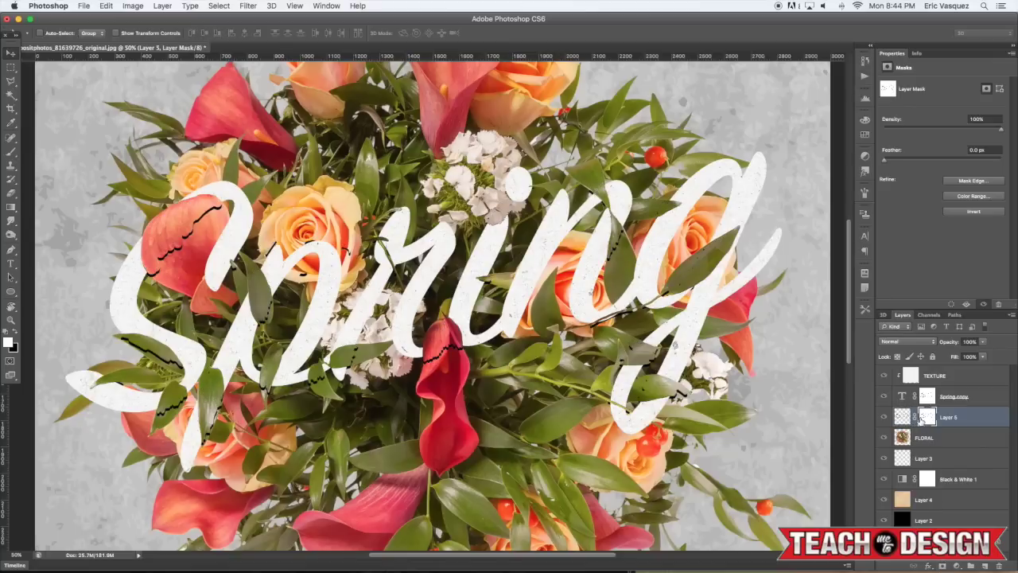
Dismiss the layer style settings and delete the masked black Layer 5.
double_click(912, 420)
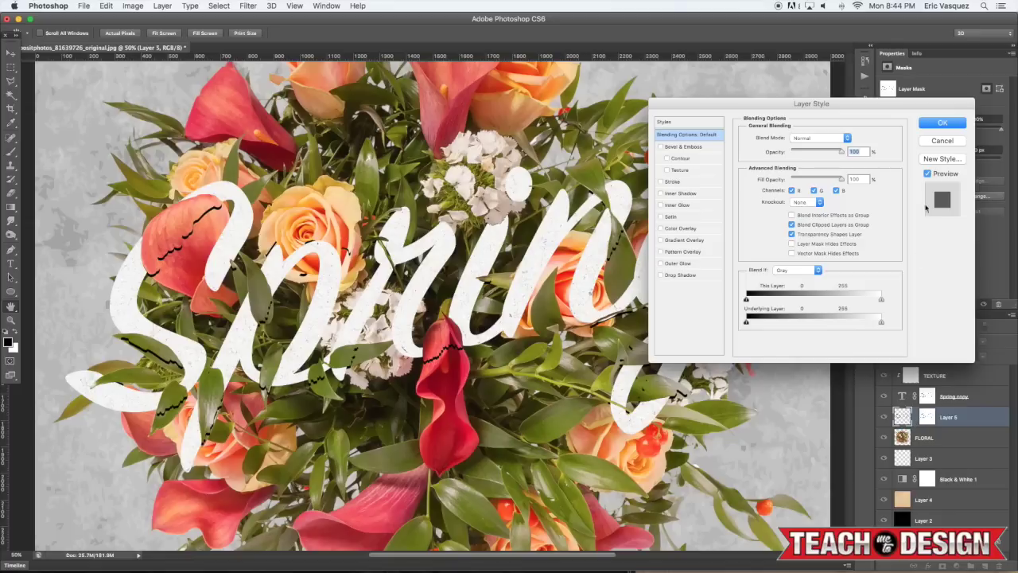
click(942, 141)
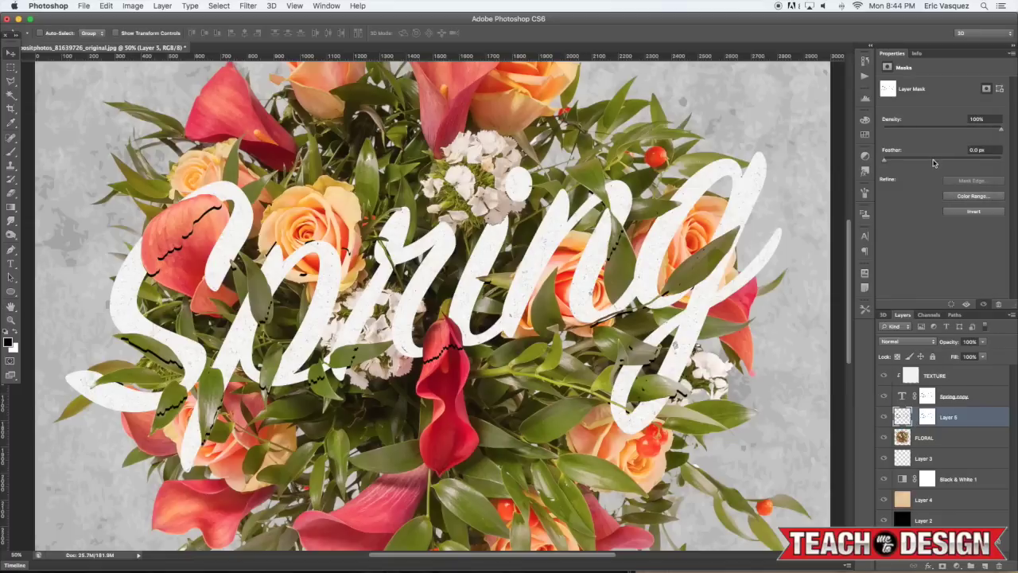
right_click(928, 418)
click(946, 421)
drag(975, 420, 998, 566)
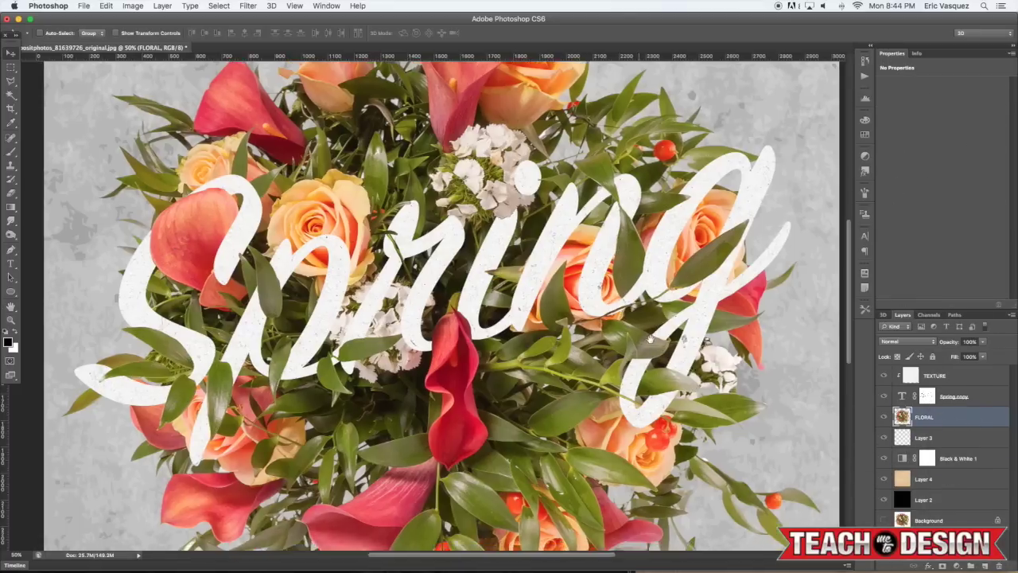
On a new layer above FLORAL, fill the areas hidden by the Spring copy mask with black, and deselect.
drag(651, 339, 660, 331)
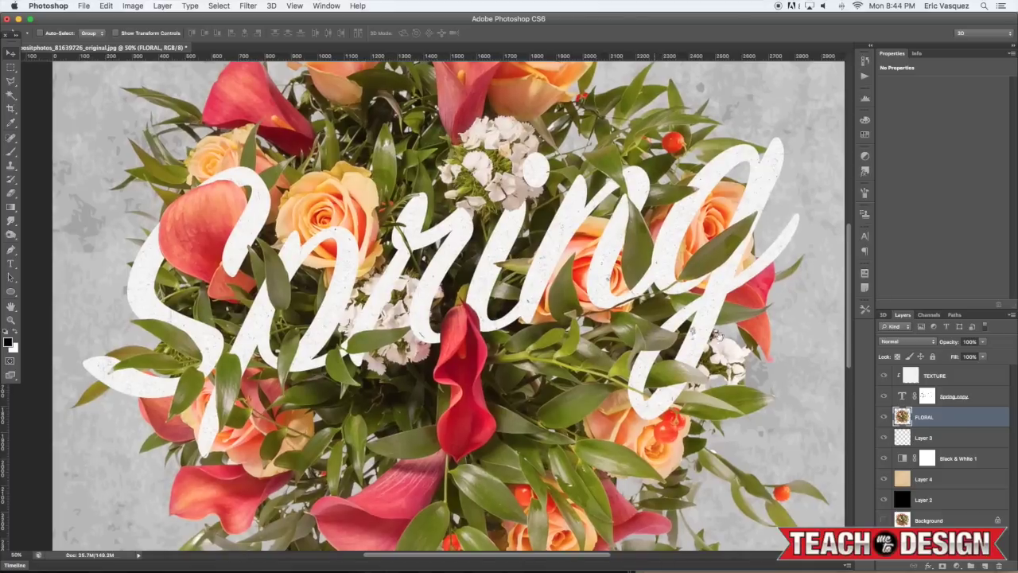
super+click(929, 398)
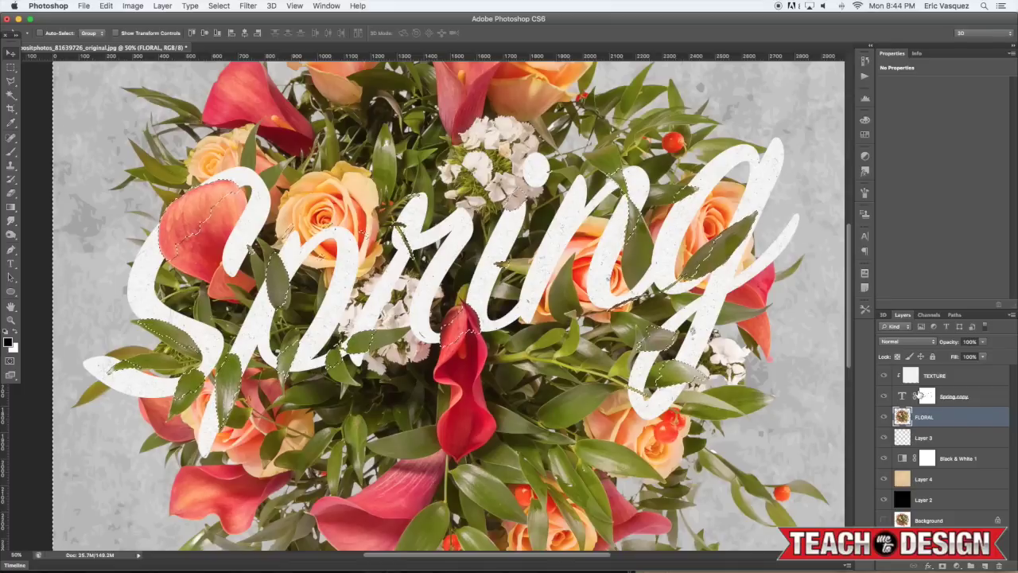
key(super+j)
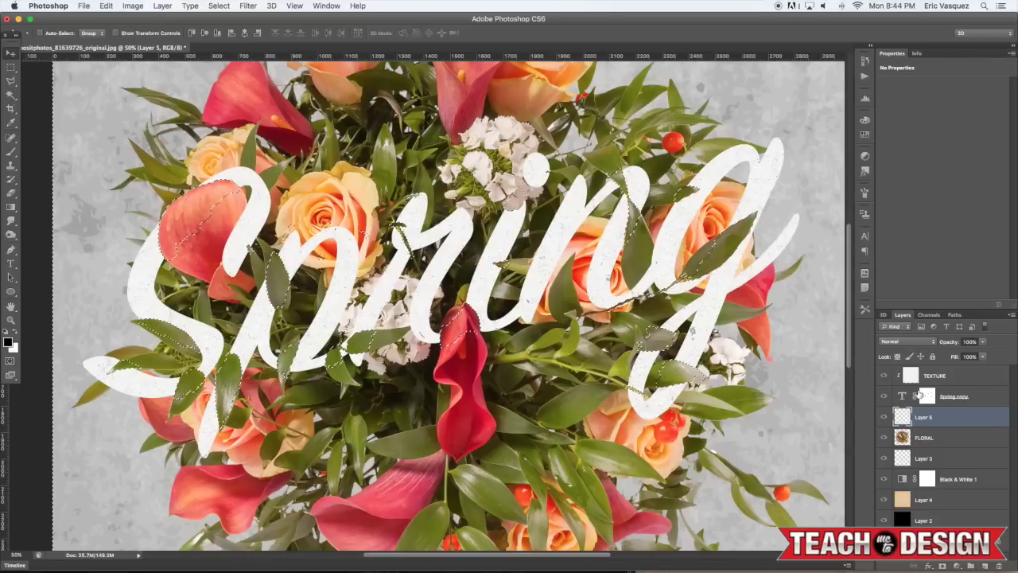
key(super+shift+i)
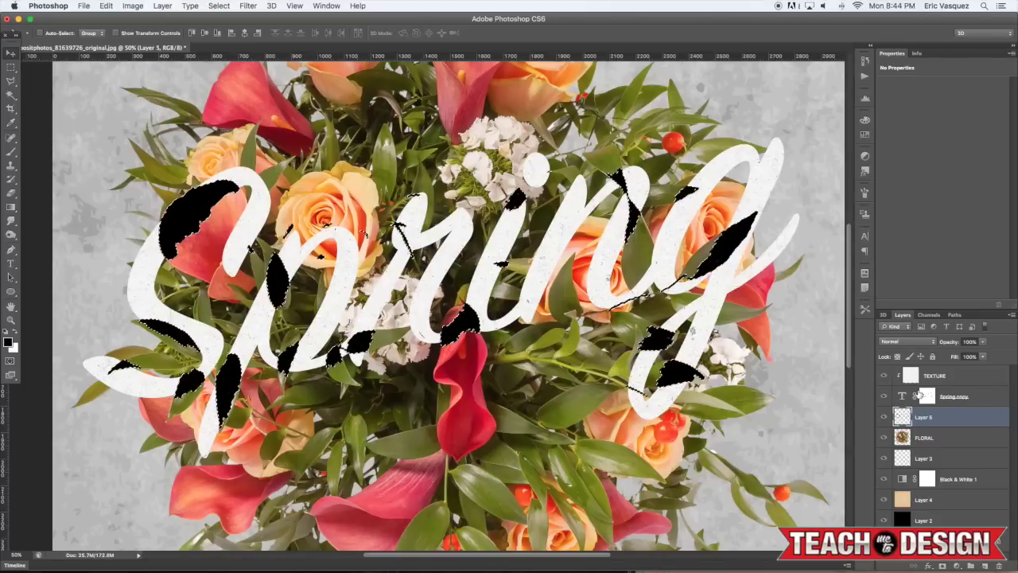
key(super+d)
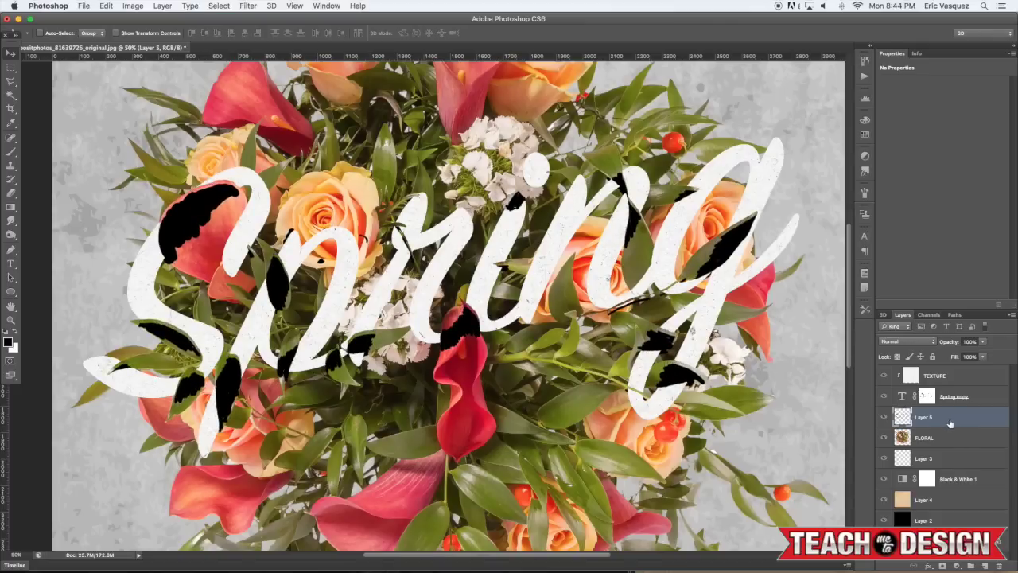
Mask Layer 5 so only the shadow edges of the black shapes remain, and clip it to Spring copy beneath TEXTURE.
super+click(902, 417)
alt+click(942, 563)
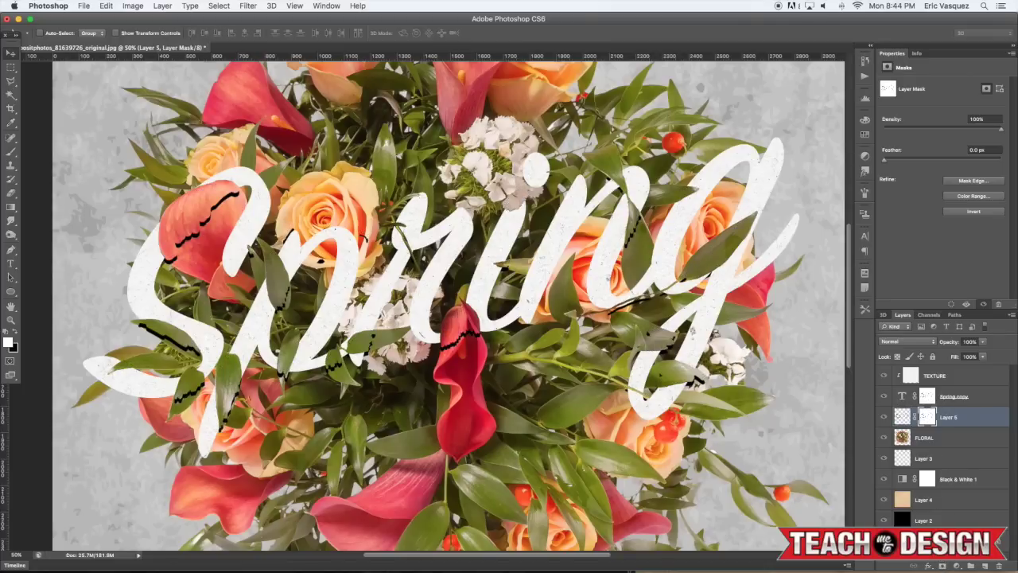
key(super+])
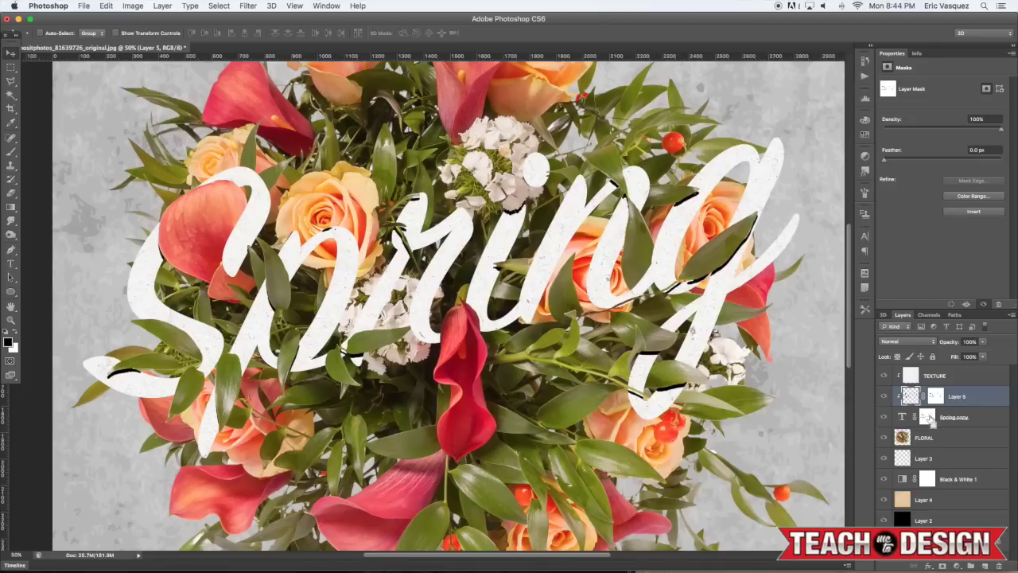
Compare Layer 5 hidden and shown, and soften its black shapes with a Gaussian Blur of 14.8 pixels.
click(884, 396)
click(884, 396)
click(883, 396)
click(884, 396)
click(247, 6)
mouse_move(291, 133)
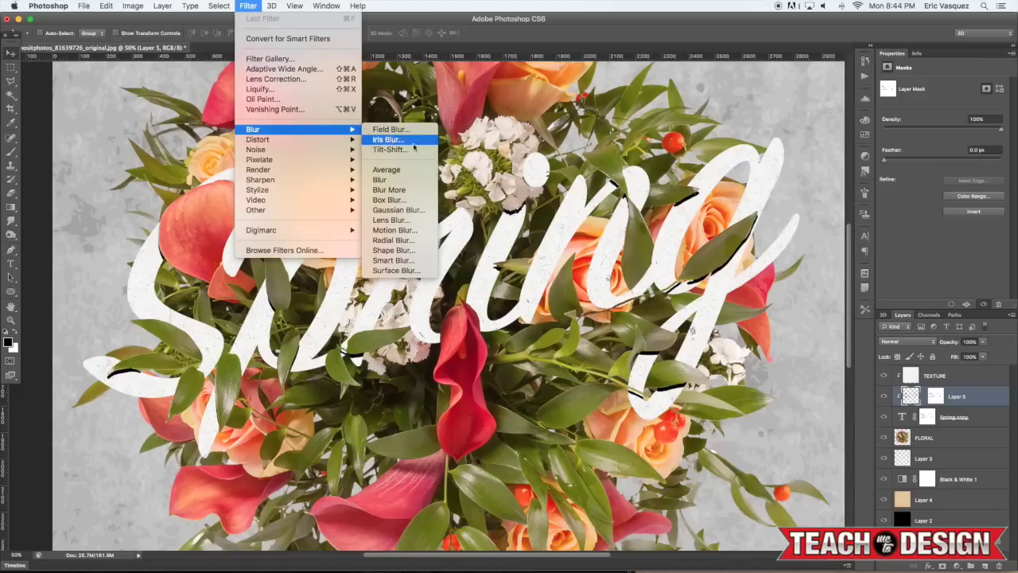
click(397, 209)
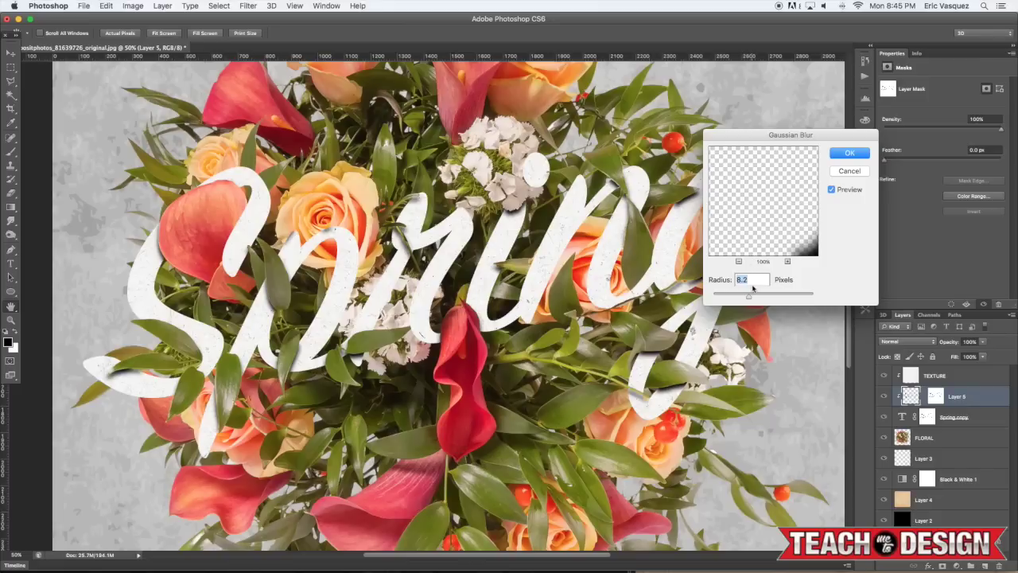
drag(752, 299, 755, 297)
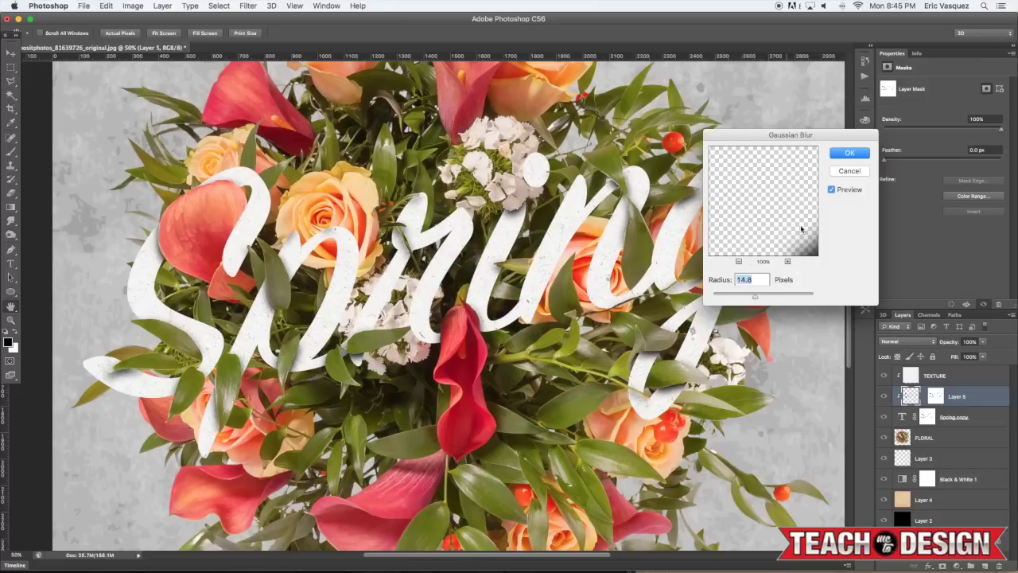
click(849, 153)
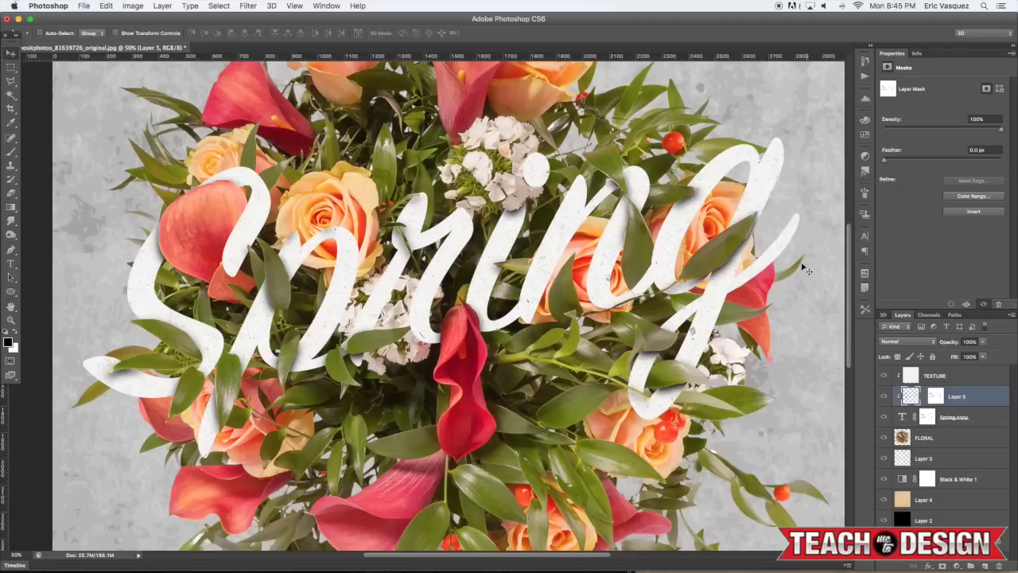
Paint black on Layer 5's mask with a 50 px brush to remove stray shadow areas along the Spring lettering.
click(933, 397)
key(x)
scroll(679, 313, up, 1)
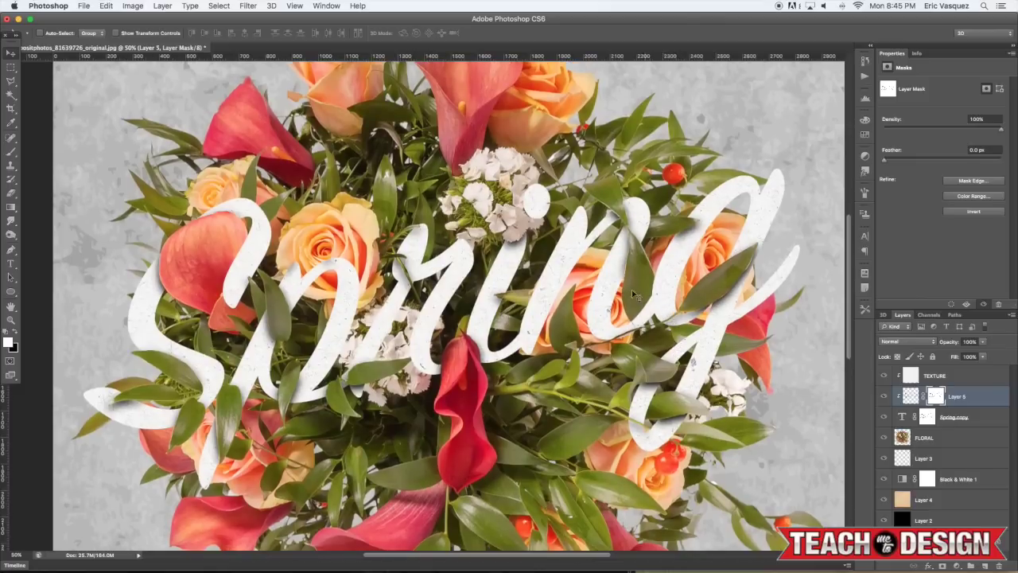
key(b)
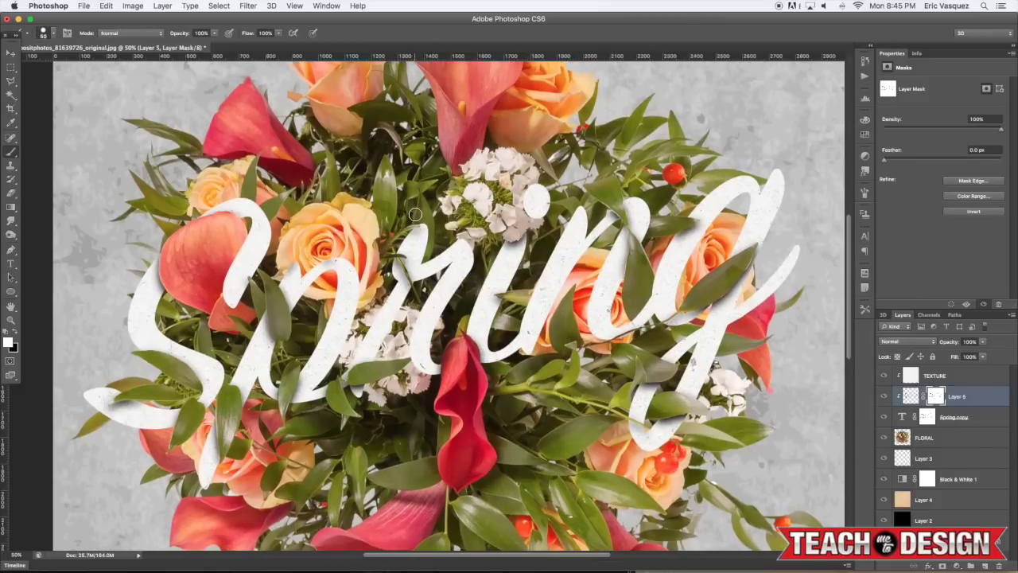
key(x)
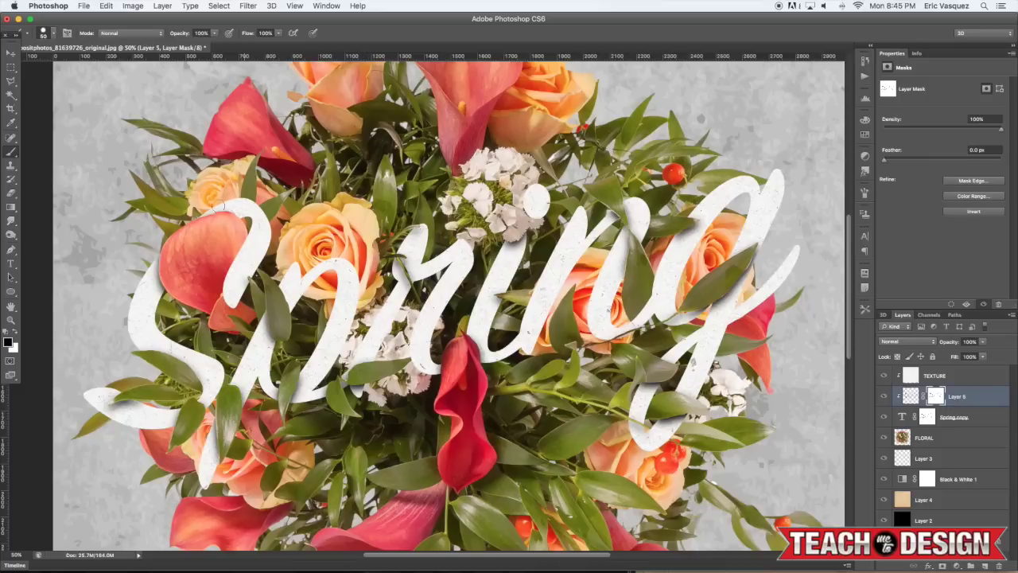
drag(248, 269, 278, 214)
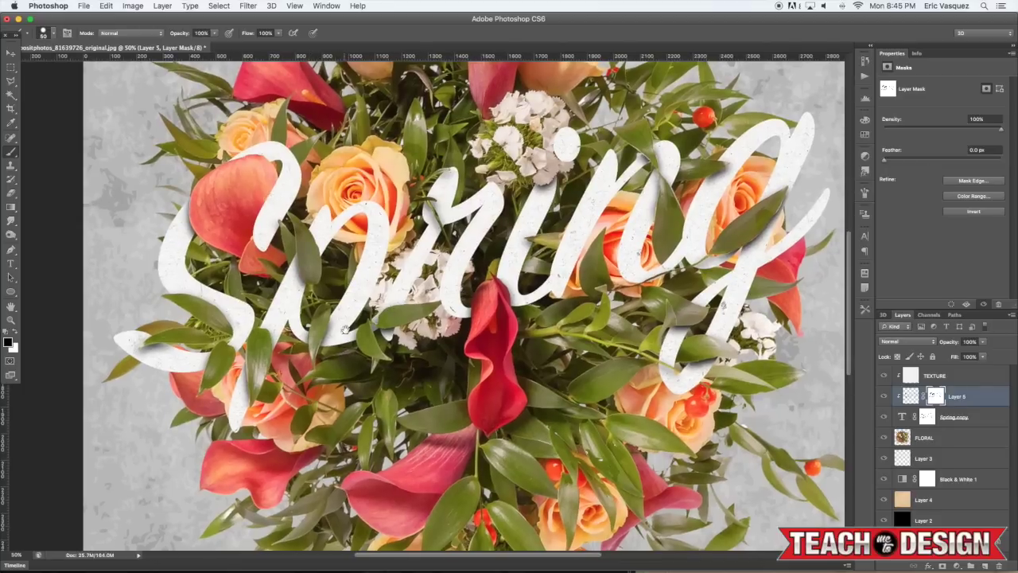
drag(345, 329, 306, 306)
drag(475, 339, 421, 323)
drag(471, 291, 444, 331)
drag(581, 288, 558, 311)
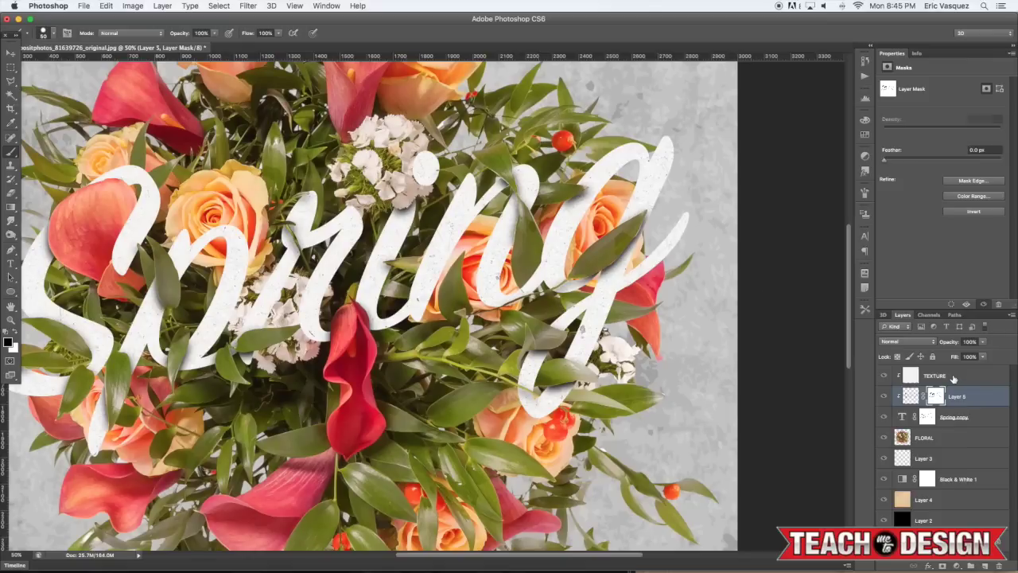
Rename Layer 5 to TYPE SHADOW and the Spring copy layer to SPRING.
click(937, 379)
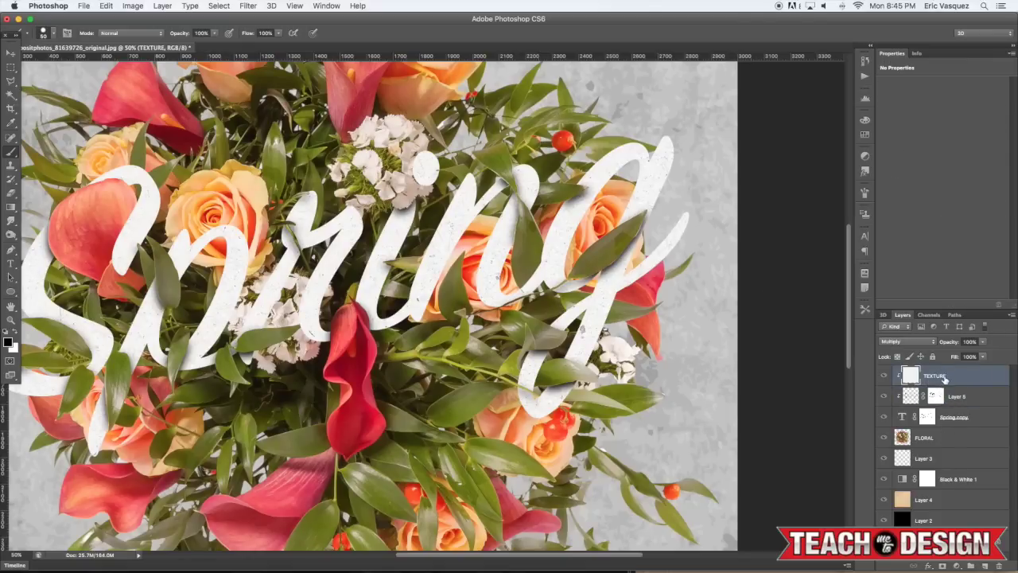
double_click(958, 396)
text(SHADOW)
key(Return)
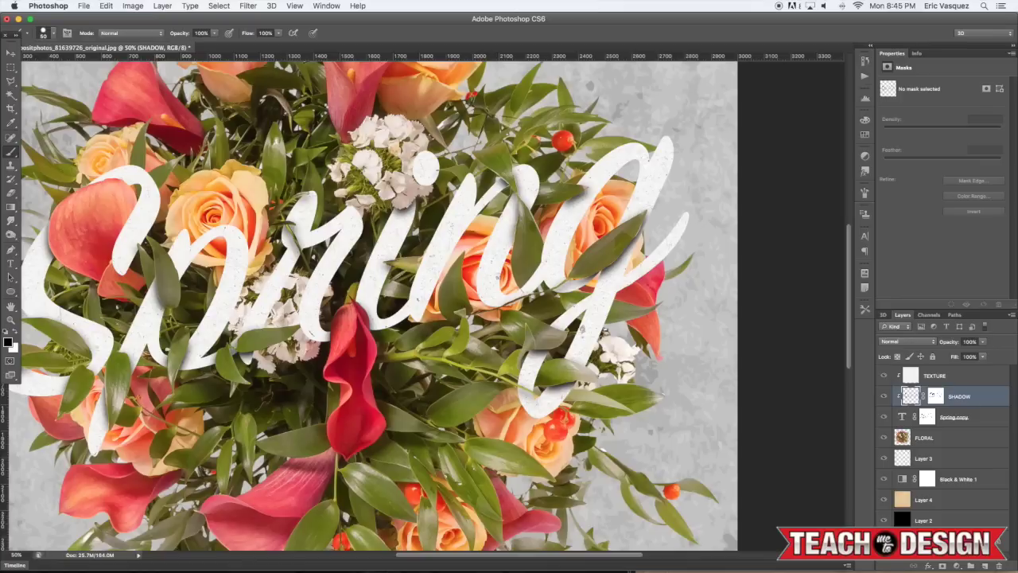
double_click(957, 397)
text(TYPE)
key(Return)
double_click(954, 418)
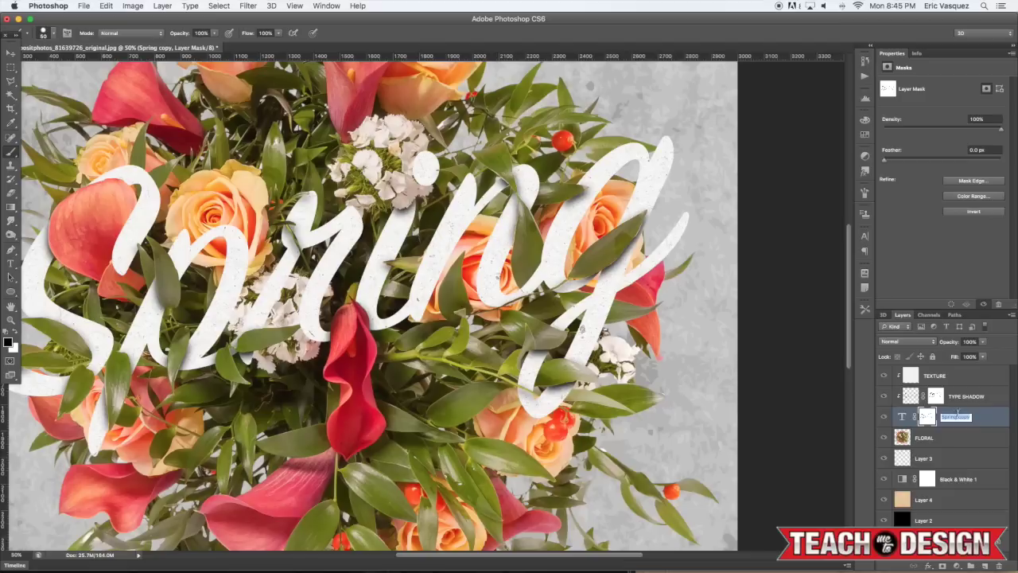
text(SPRING)
key(Return)
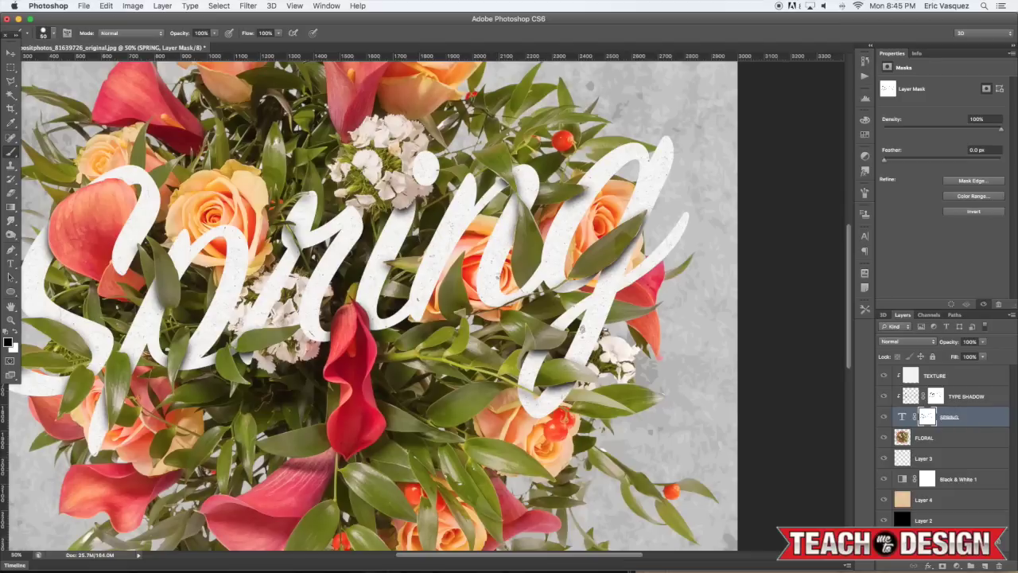
Group the TEXTURE, TYPE SHADOW and SPRING layers, and name the group TYPE.
shift+click(984, 373)
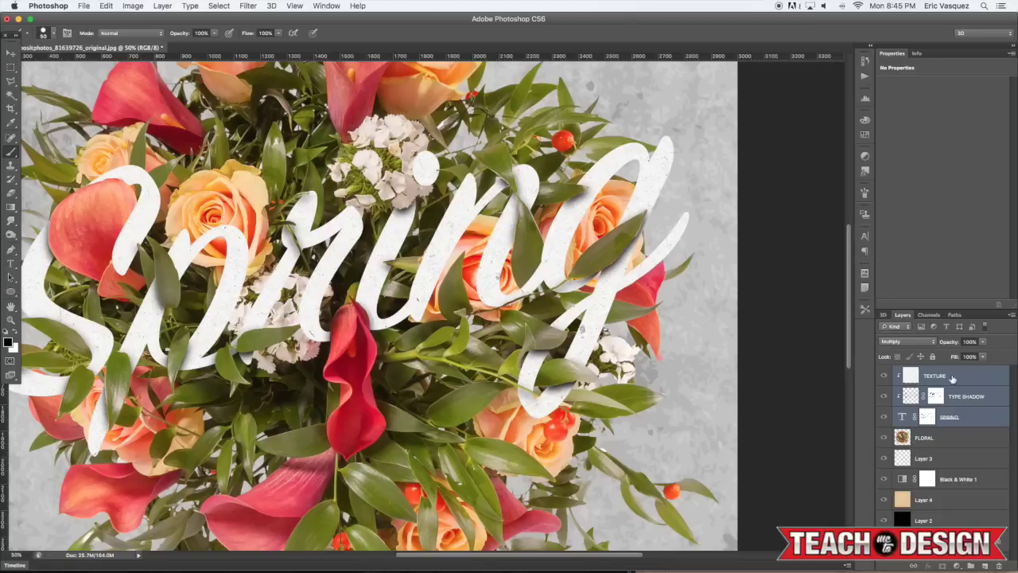
key(super+g)
double_click(927, 372)
text(T)
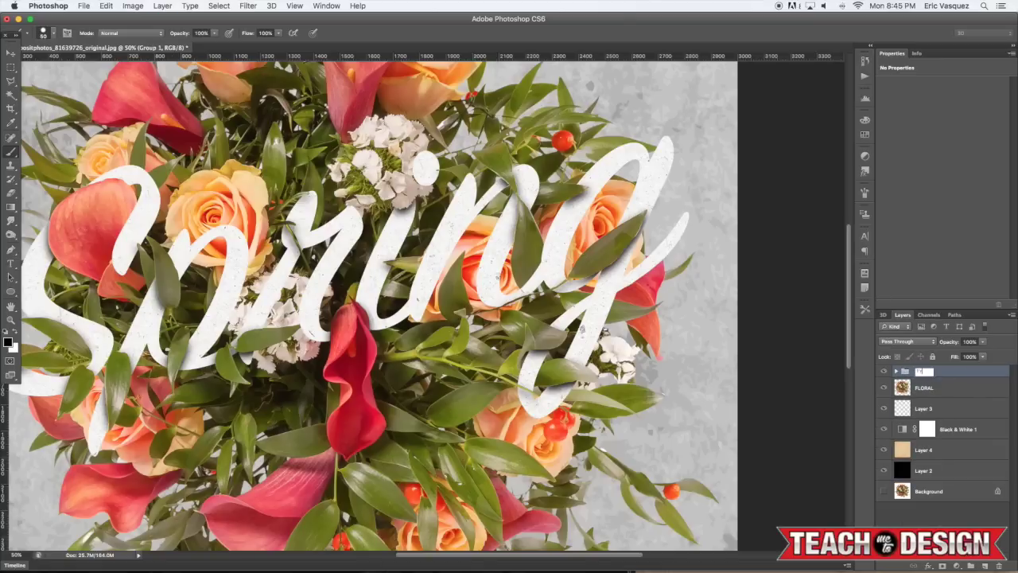
text(YPE)
key(Return)
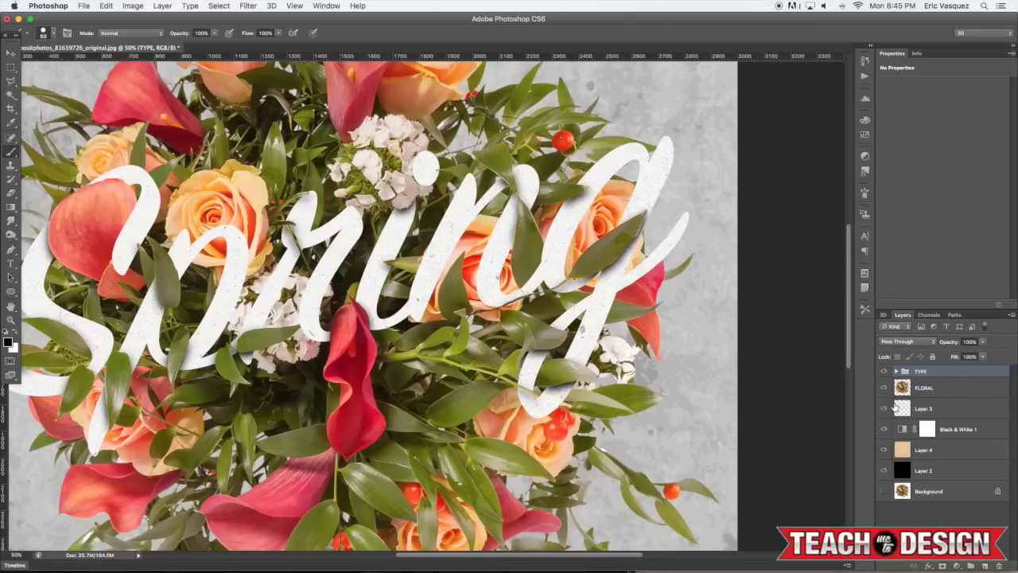
Merge Layer 3 with the FLORAL layer into a single layer.
key(super+0)
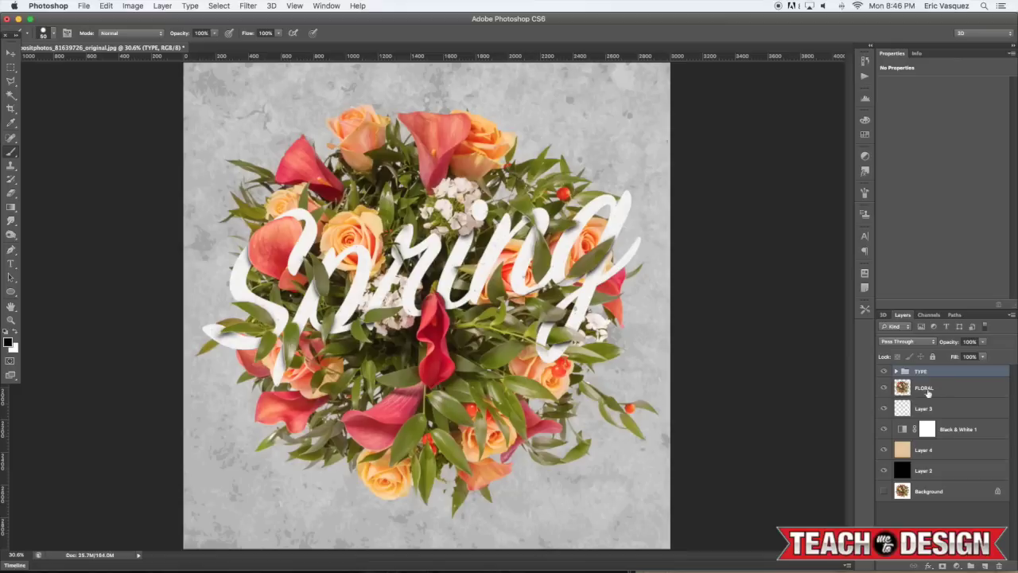
click(941, 413)
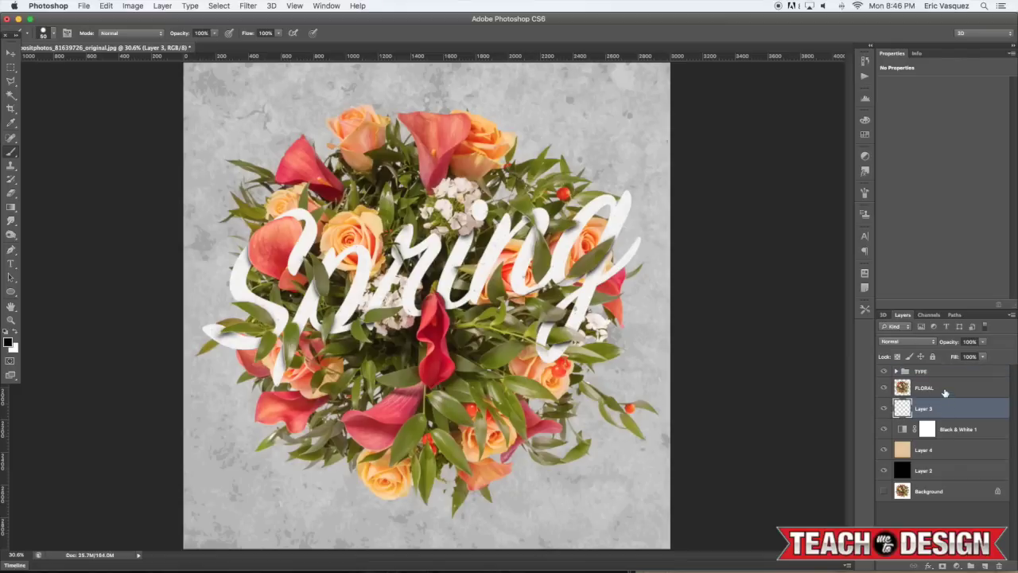
shift+click(946, 390)
key(super+e)
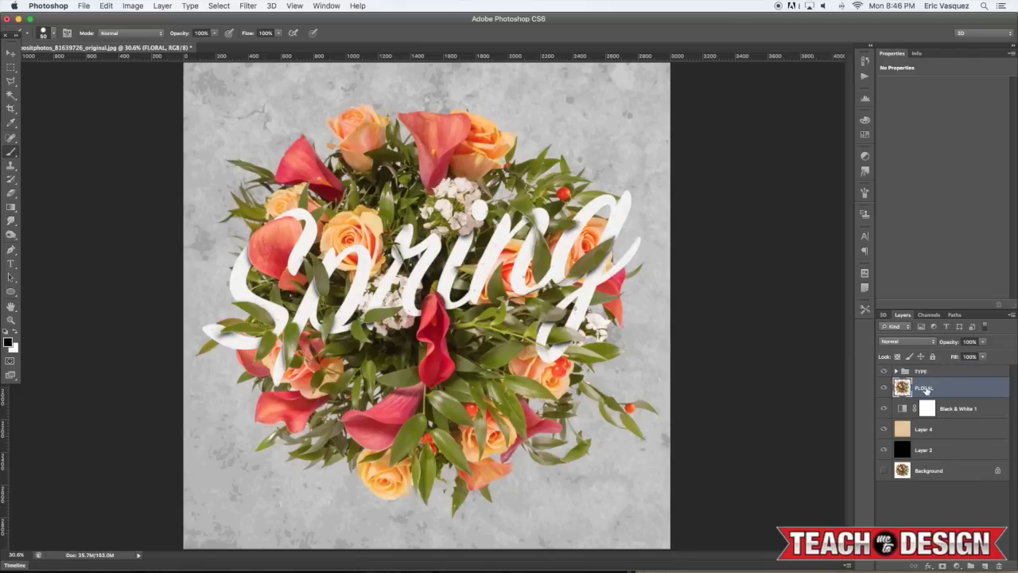
Put the merged FLORAL layer into a group named FLORAL and leave the group collapsed.
key(super+g)
double_click(925, 383)
text(FLORAL)
key(Return)
click(896, 384)
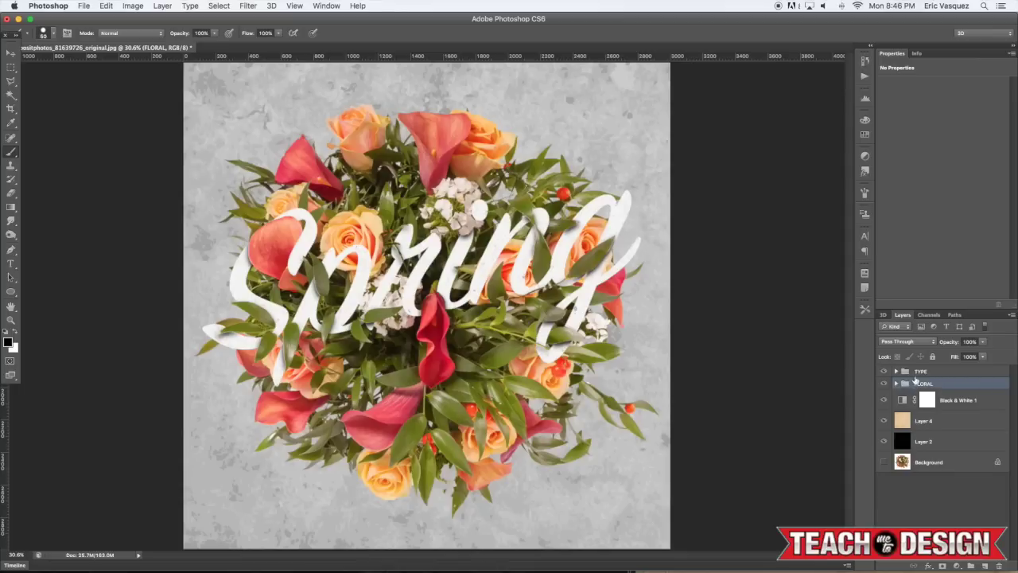
Rename the black Layer 2 to BG.
click(958, 403)
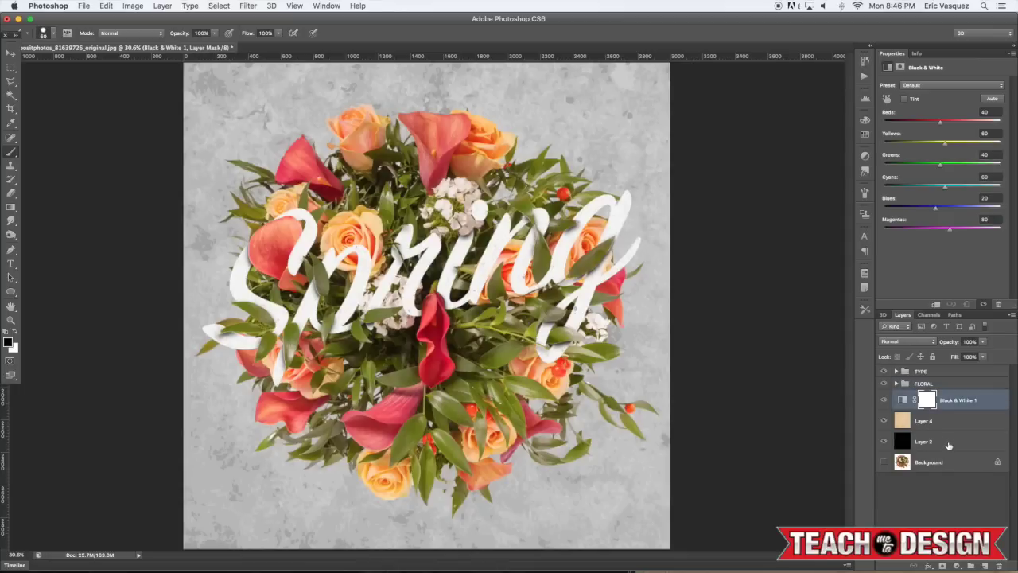
double_click(925, 442)
text(BG)
key(Return)
Try Layer 4 at 50% opacity over the black BG layer, and restore full opacity.
click(925, 422)
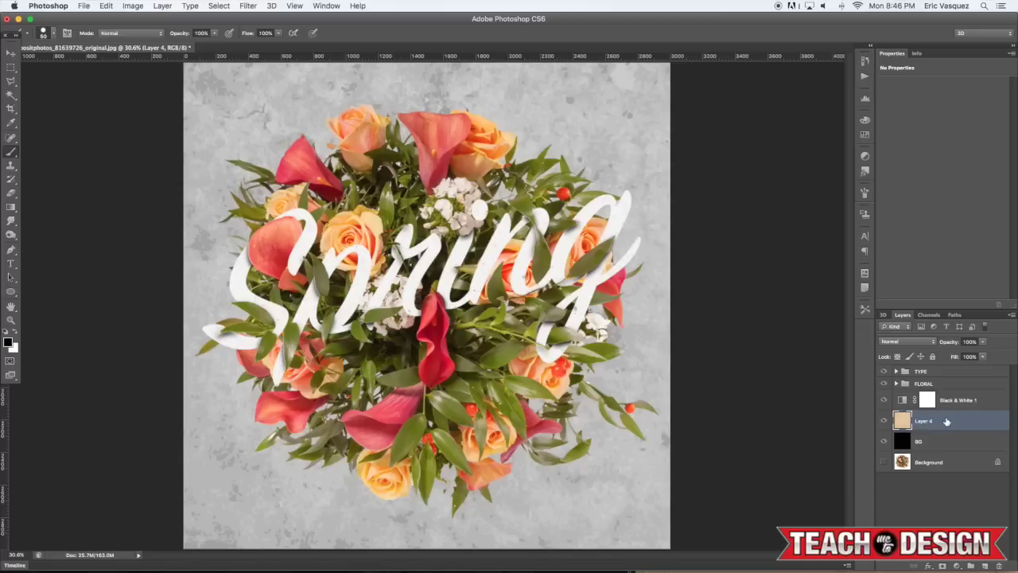
key(v)
key(5)
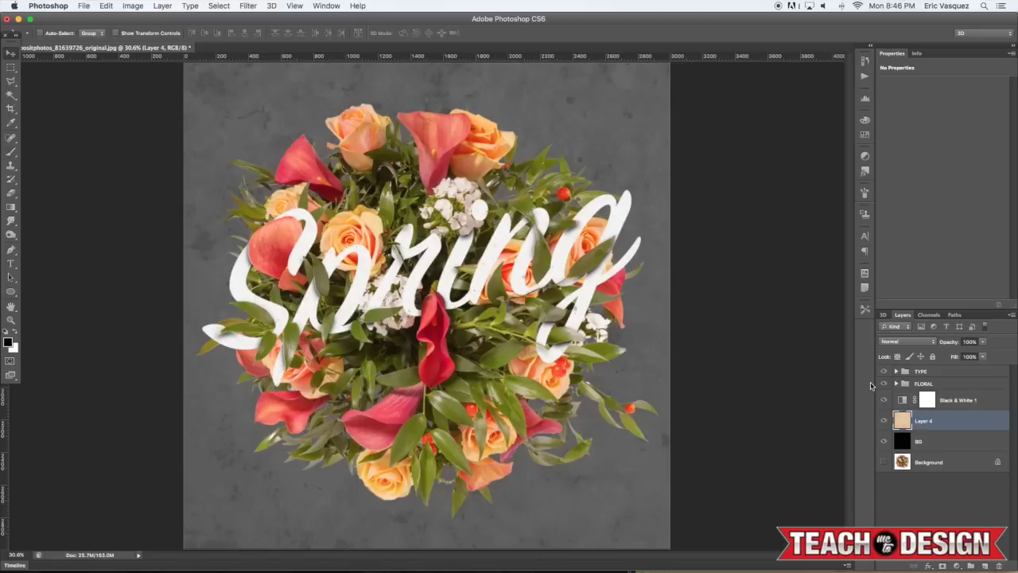
click(963, 403)
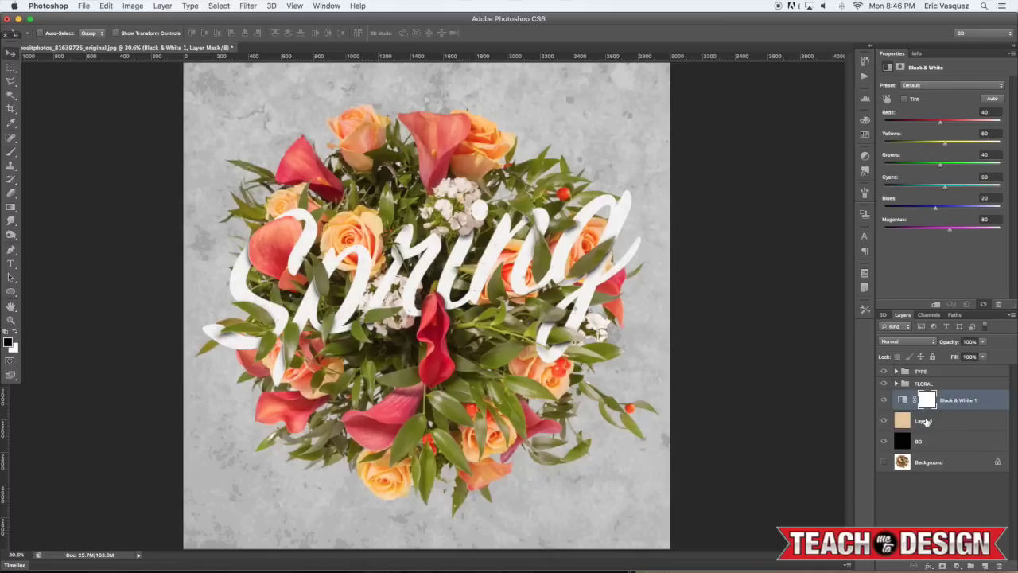
Rename Layer 4 to TEXTURE.
double_click(926, 422)
text(TEXTUR)
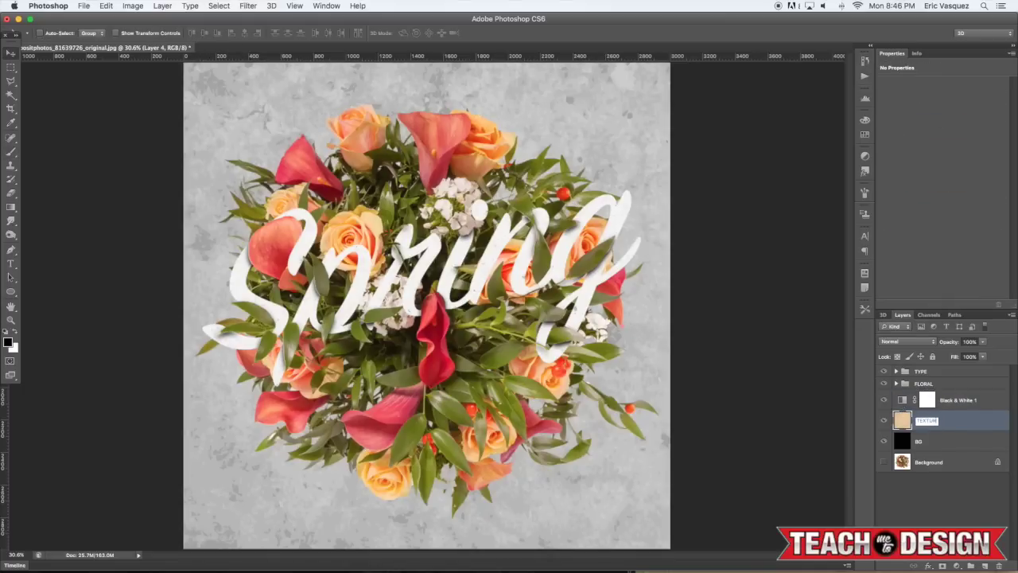
key(Return)
Group the Black & White 1, background TEXTURE and BG layers, and name the group BACKGROUND.
click(964, 400)
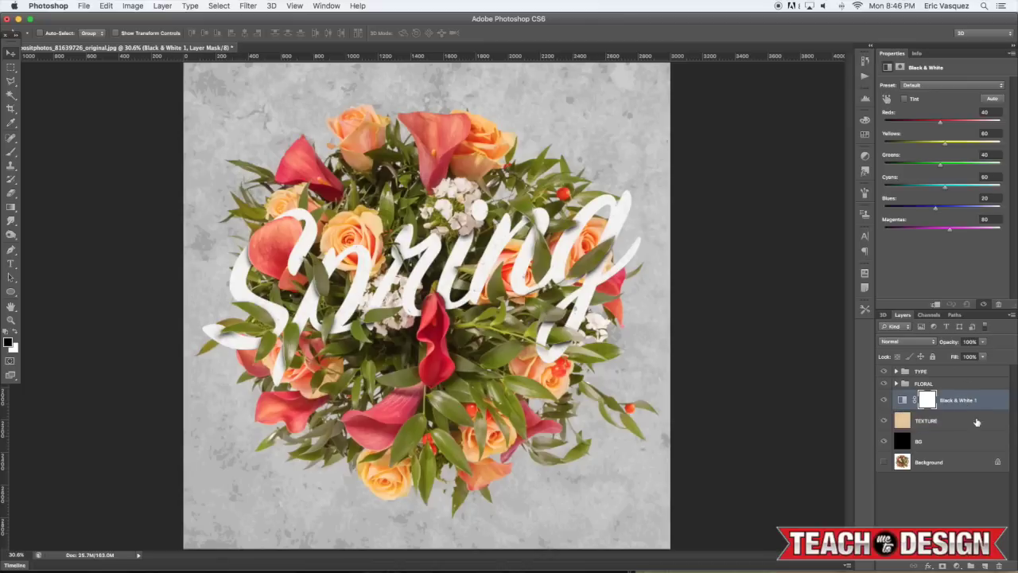
shift+click(968, 422)
shift+click(964, 442)
key(super+g)
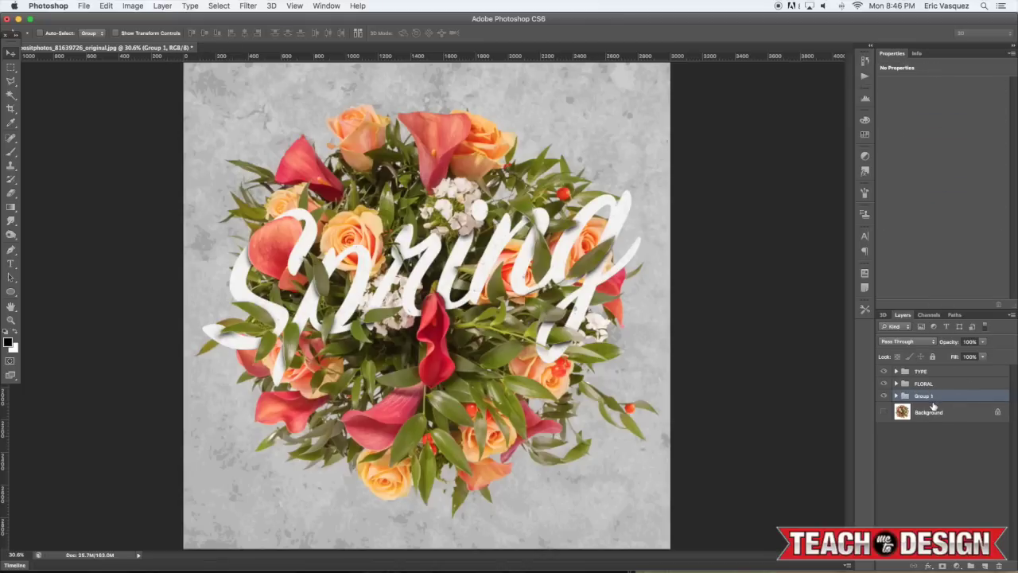
double_click(921, 397)
text(BACKGROUND)
key(Return)
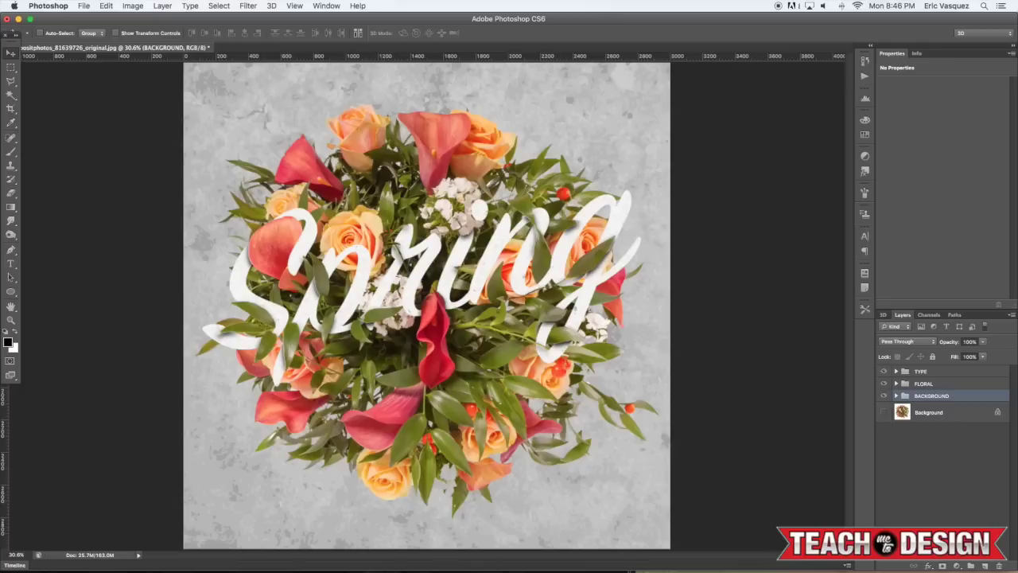
Save the document to the Desktop in Photoshop format as Floral_Poster_Tutorial.psd, with Maximize Compatibility on.
key(super+shift+s)
key(super+d)
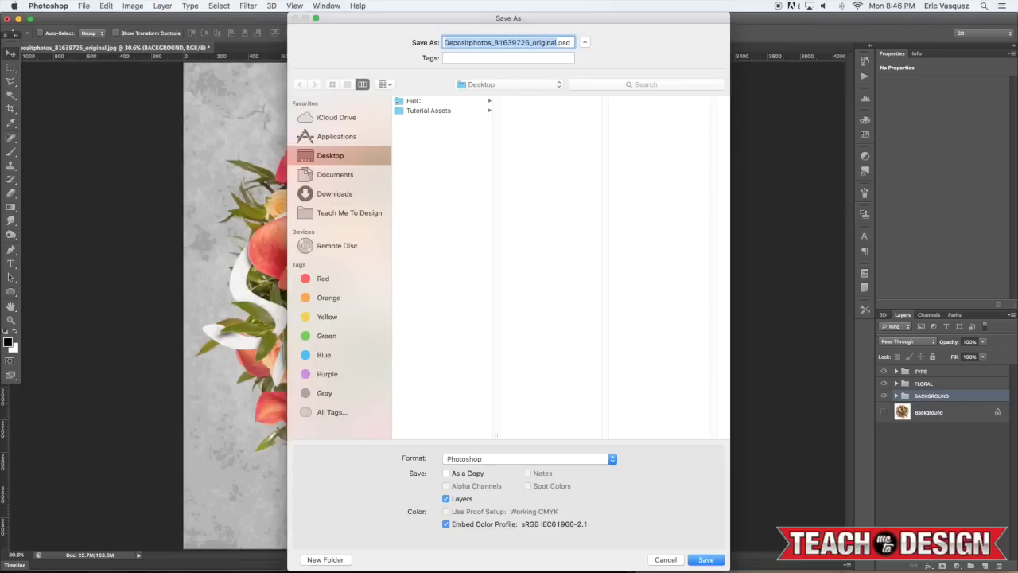
text(Floral_Poster_)
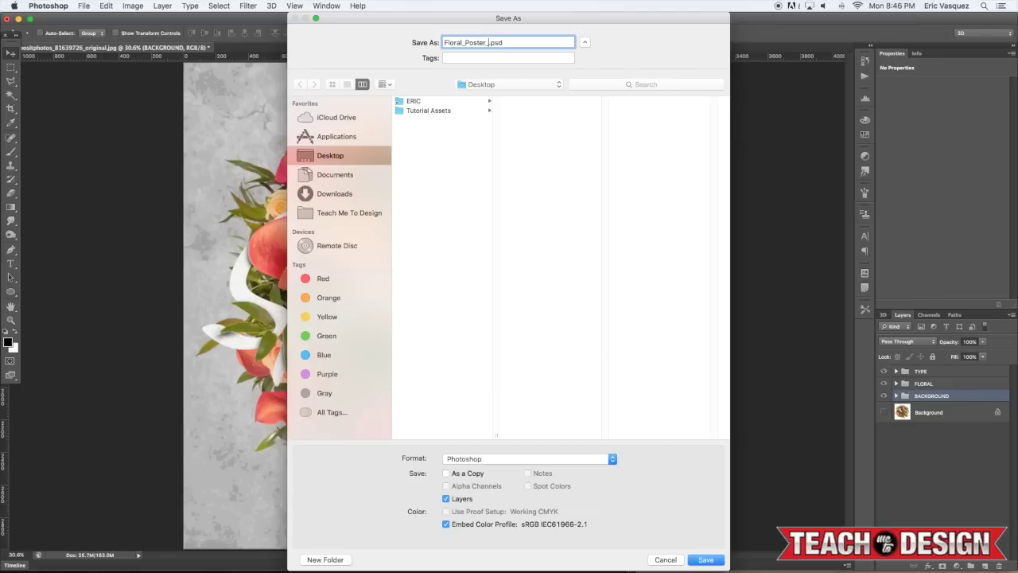
text(Tutorial)
key(Return)
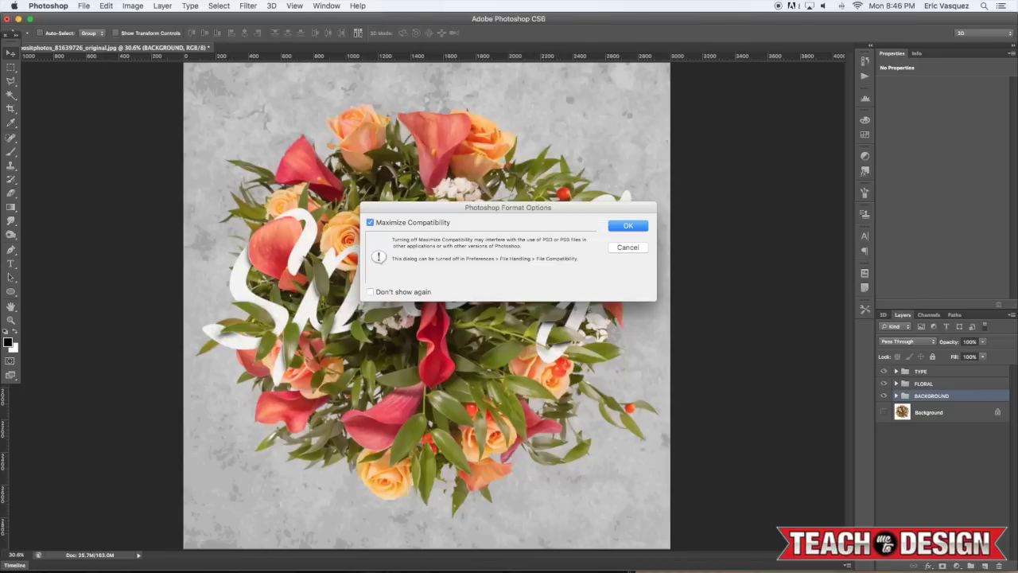
key(Return)
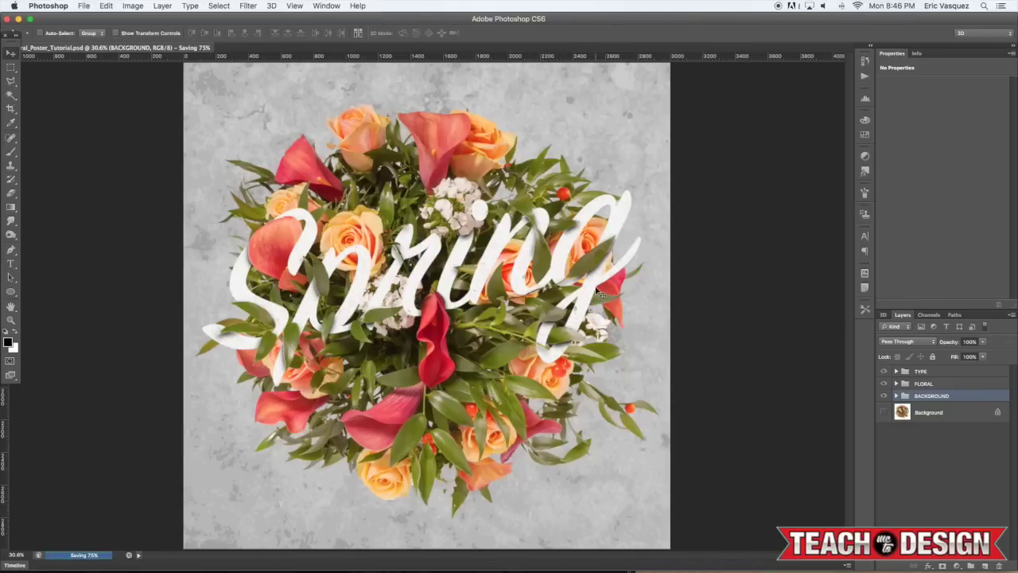
key(super+minus)
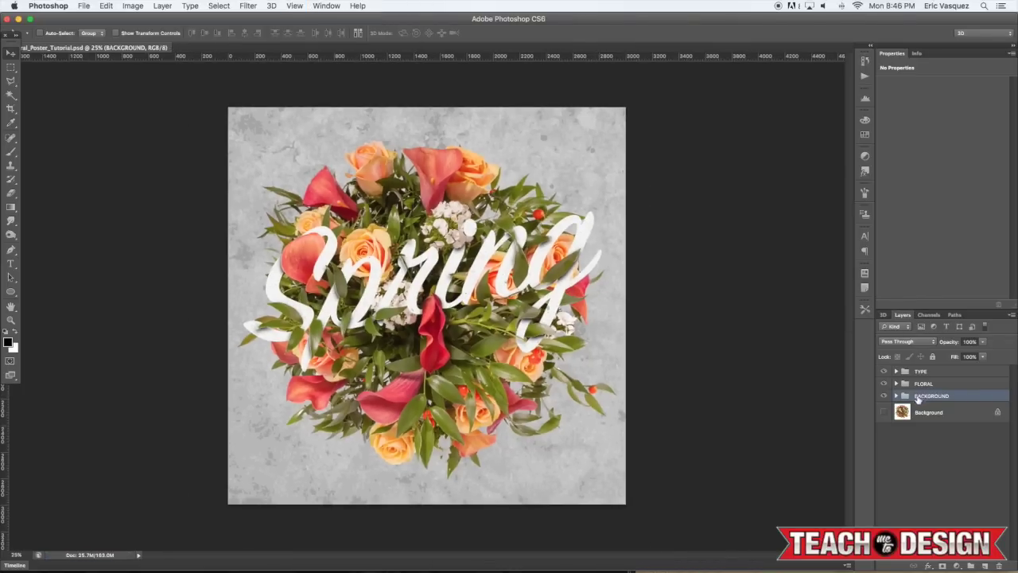
click(957, 565)
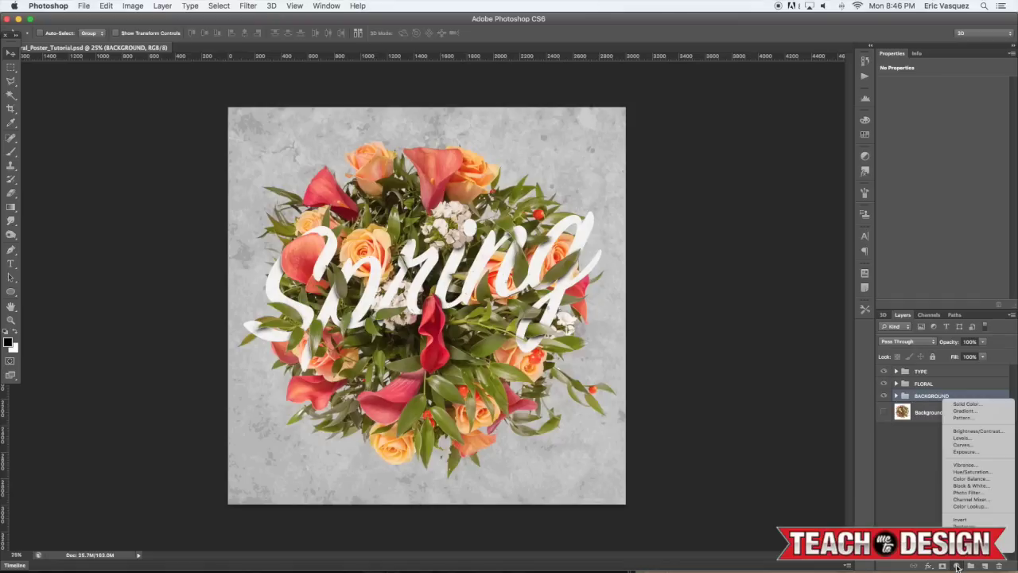
click(966, 404)
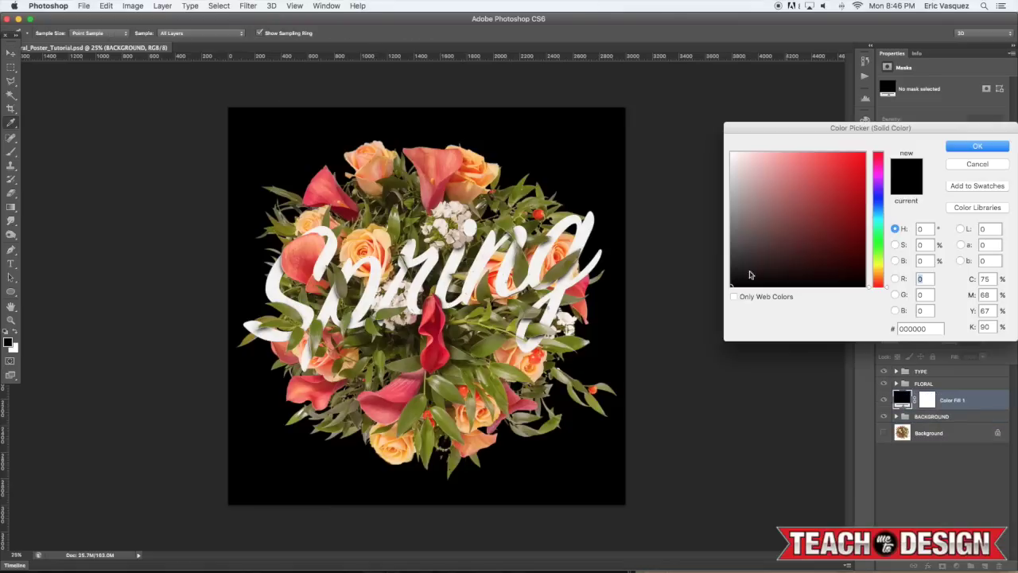
click(458, 160)
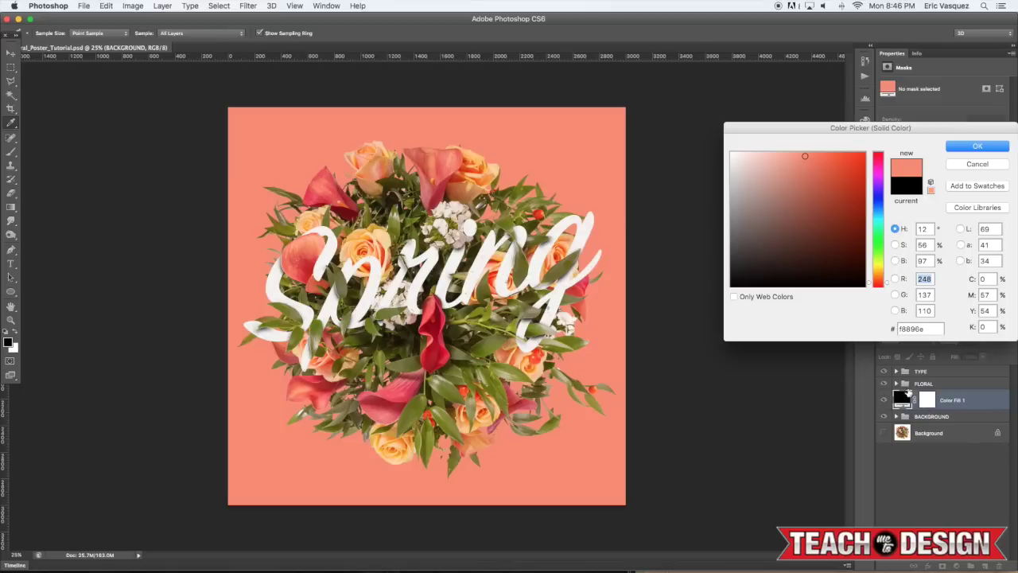
click(974, 165)
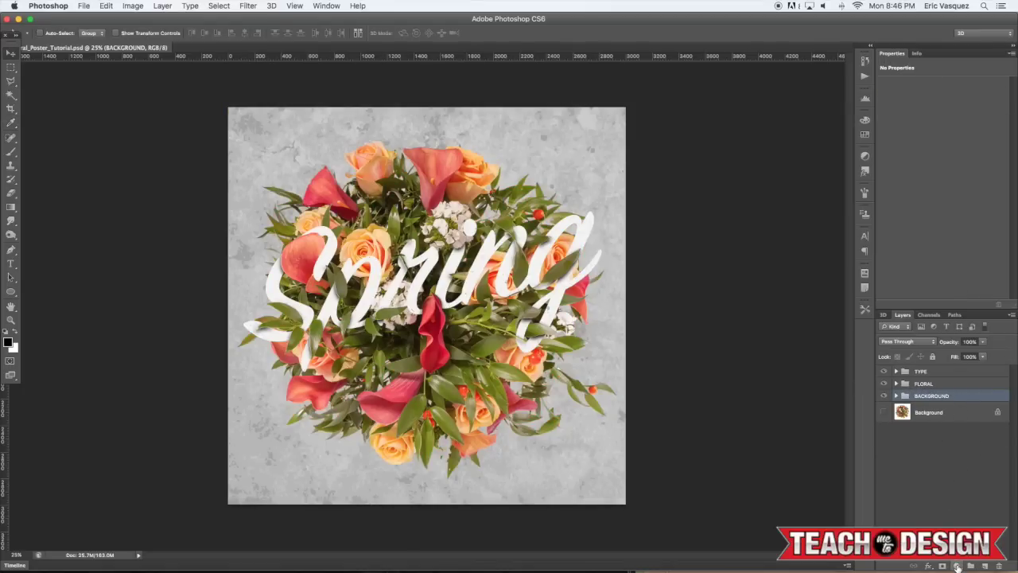
Add a Solid Color fill layer above the BACKGROUND group and try coral, orange and red colors sampled from the flowers.
click(957, 566)
click(973, 405)
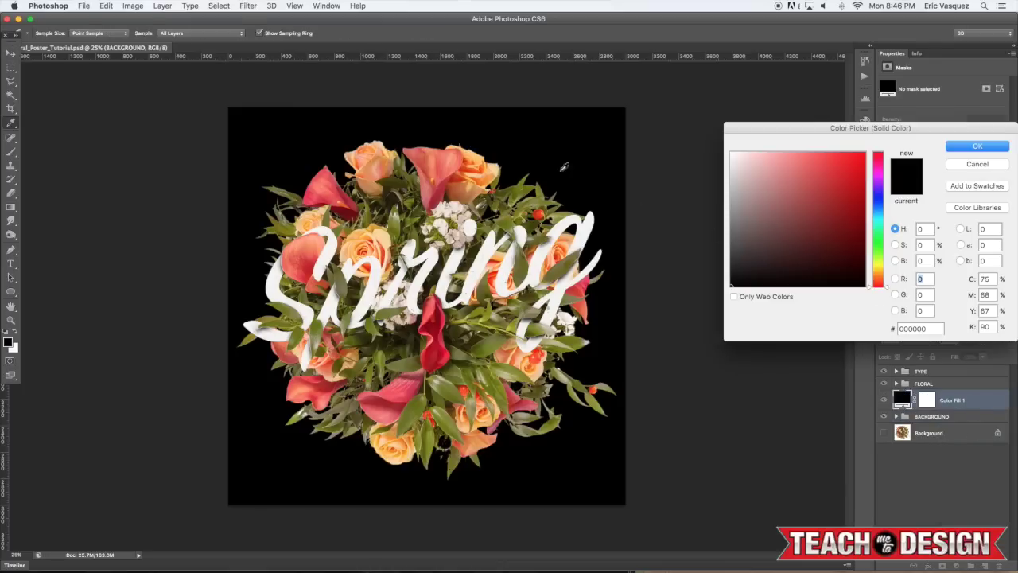
click(458, 153)
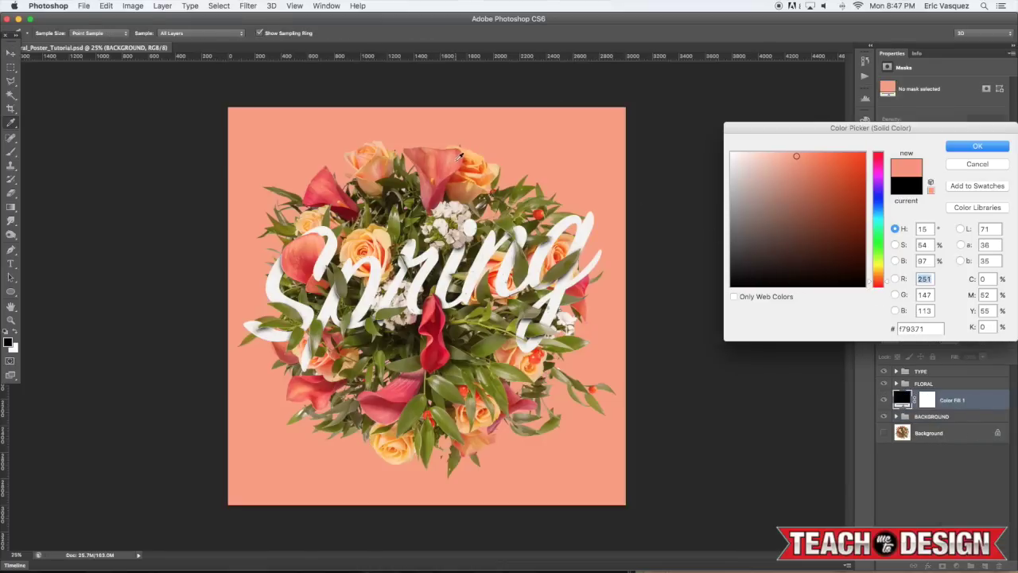
click(464, 155)
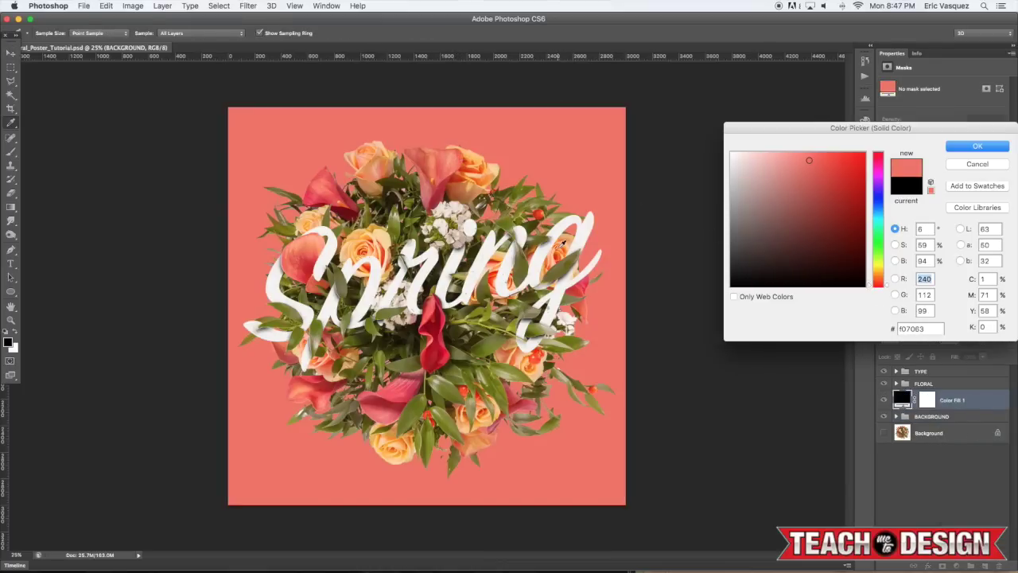
click(564, 242)
click(570, 242)
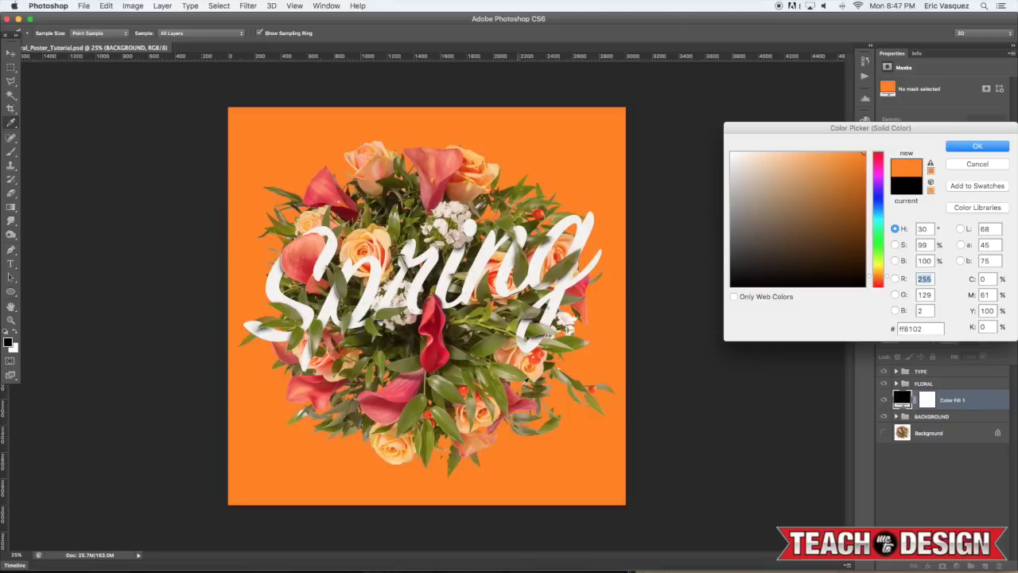
drag(924, 327, 854, 326)
click(447, 313)
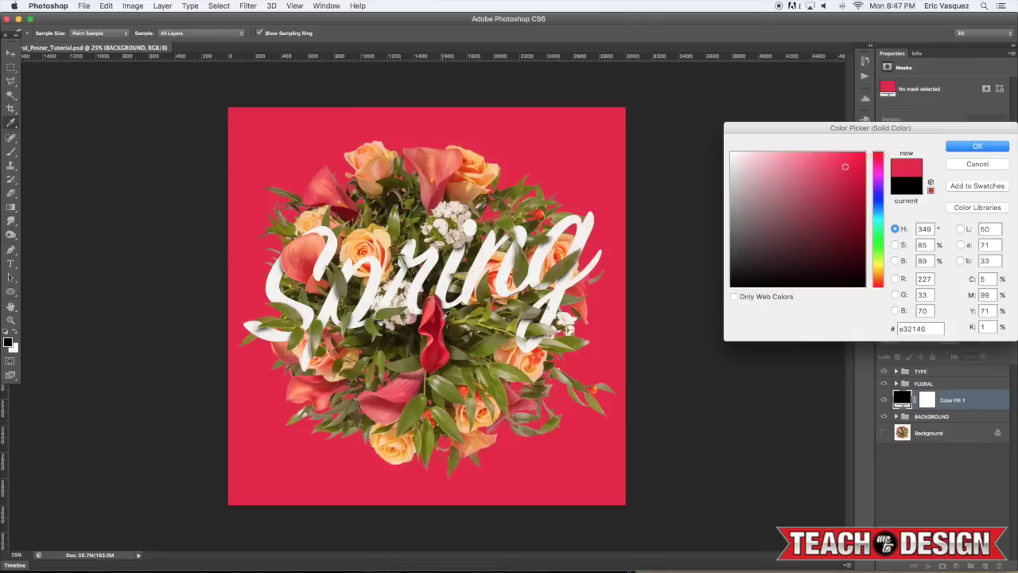
Set the fill layer's color to turquoise 21e3b8.
click(879, 217)
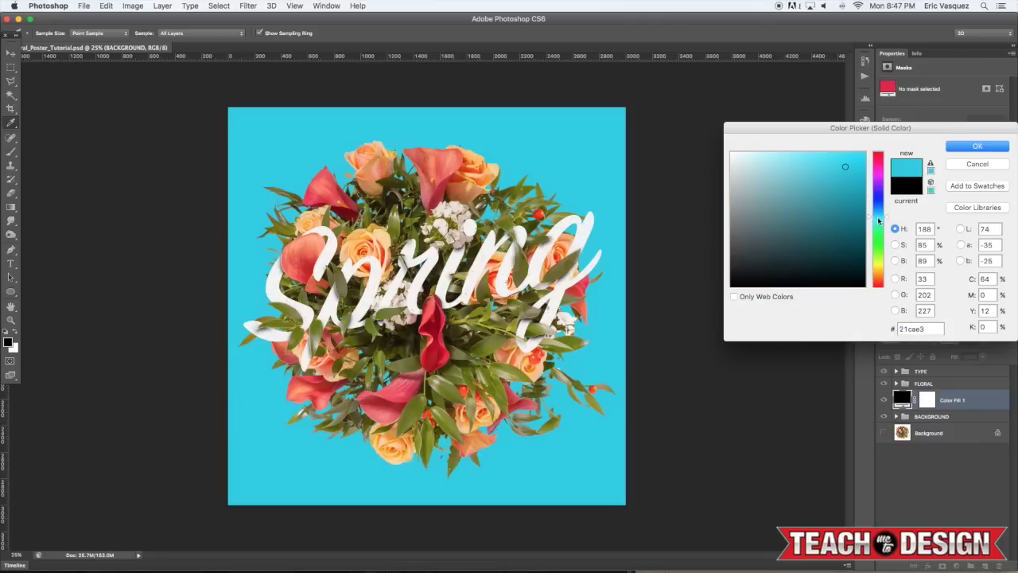
click(880, 227)
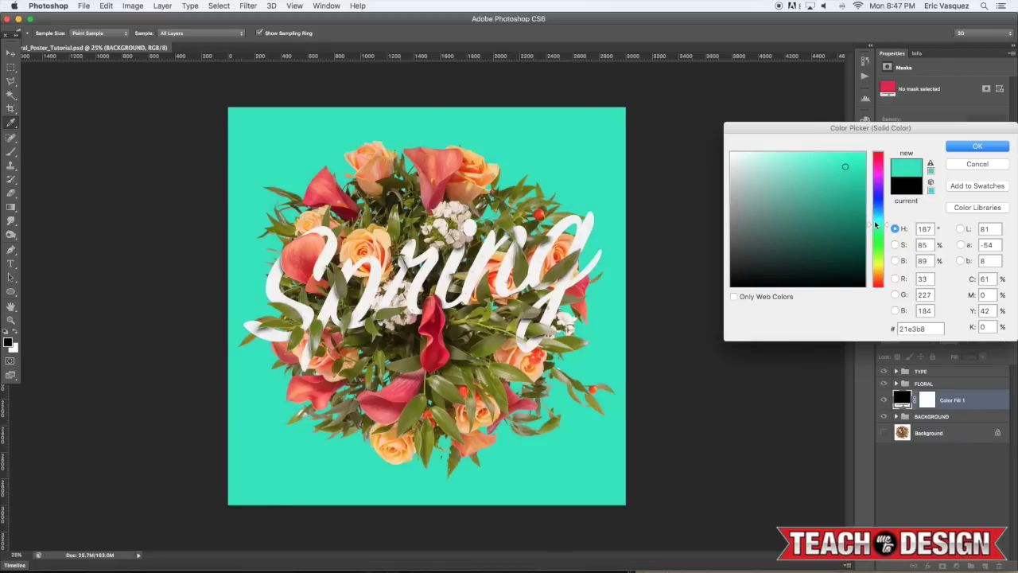
click(980, 146)
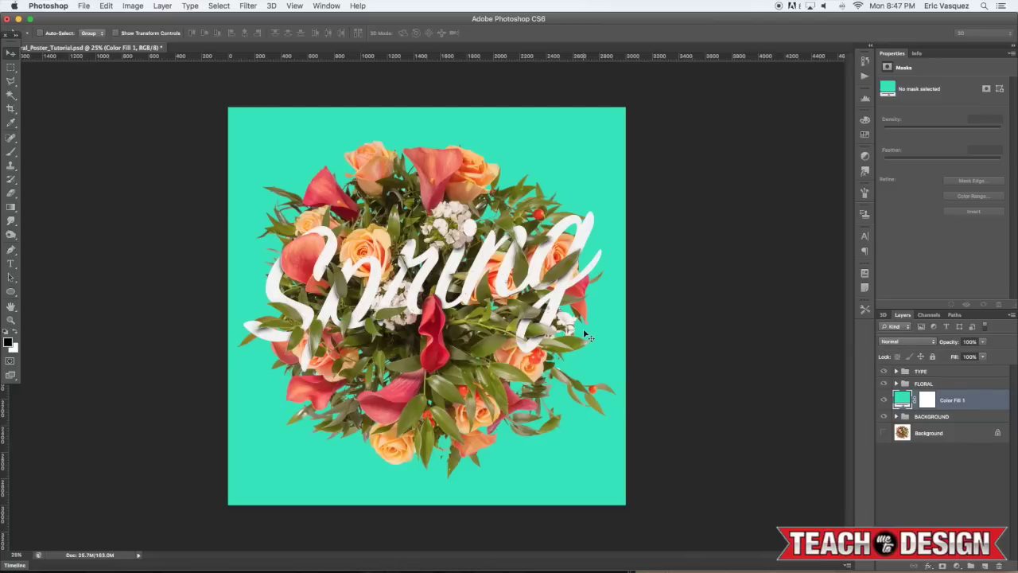
Try the blend modes on the Color Fill 1 layer one after another, from Darken through to Color.
key(shift+plus)
key(shift+plus)
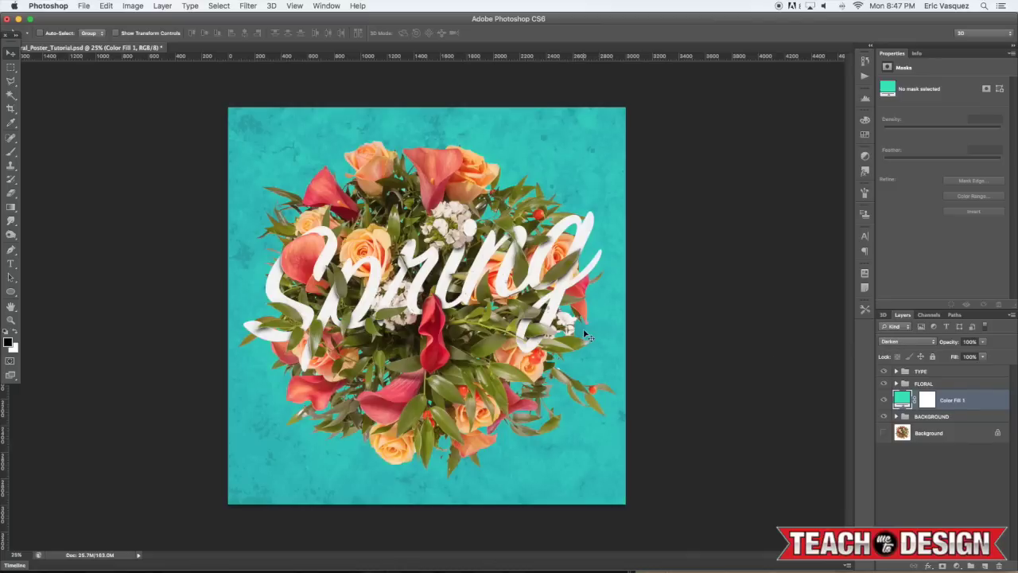
key(shift+plus)
key(shift+plus)
key(shift+plus)
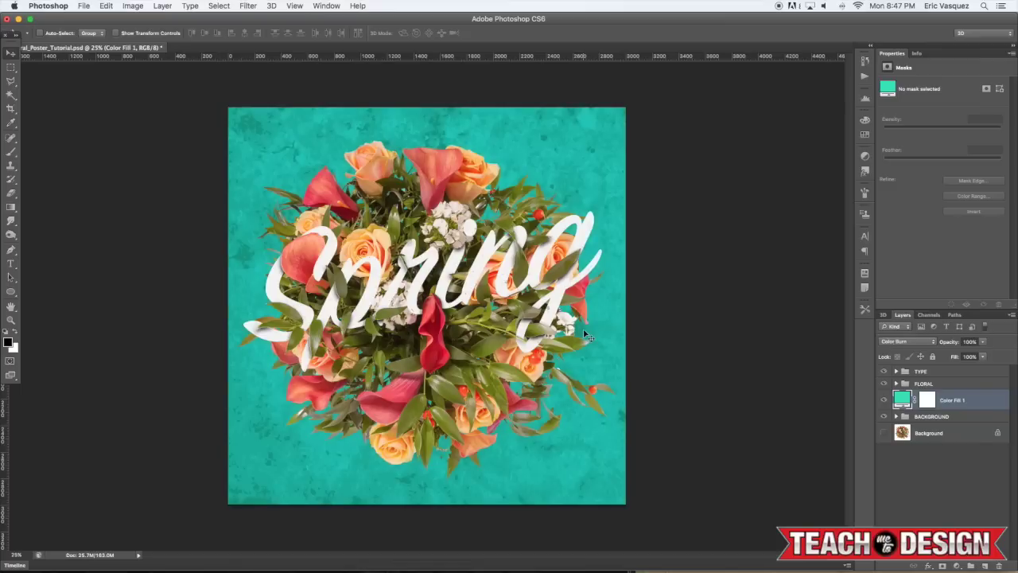
key(shift+plus)
key(shift+plus)
key(shift+plus)
key(shift+plus)
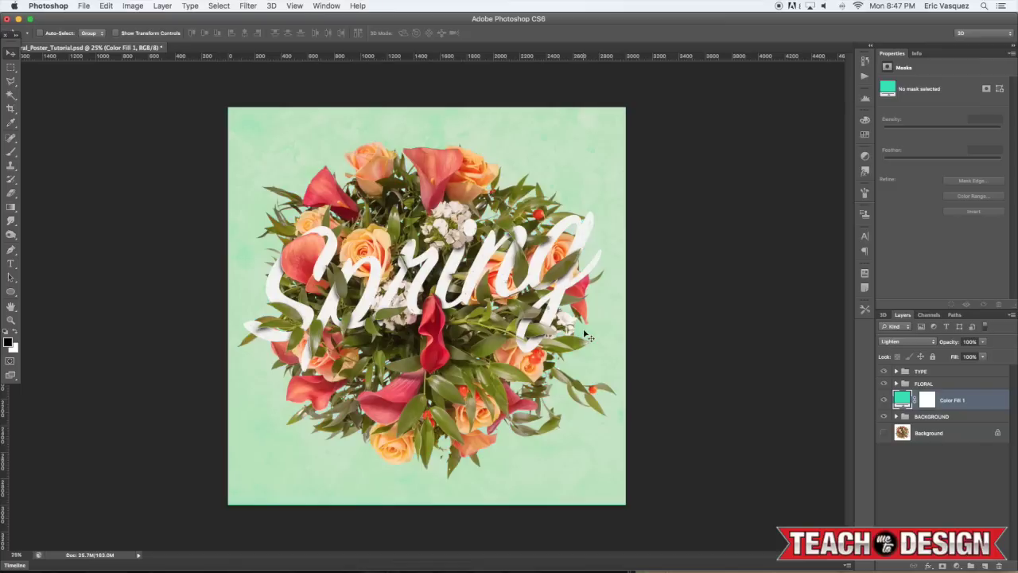
key(shift+plus)
key(shift+plus)
key(shift+plus)
key(shift+plus)
key(shift+plus)
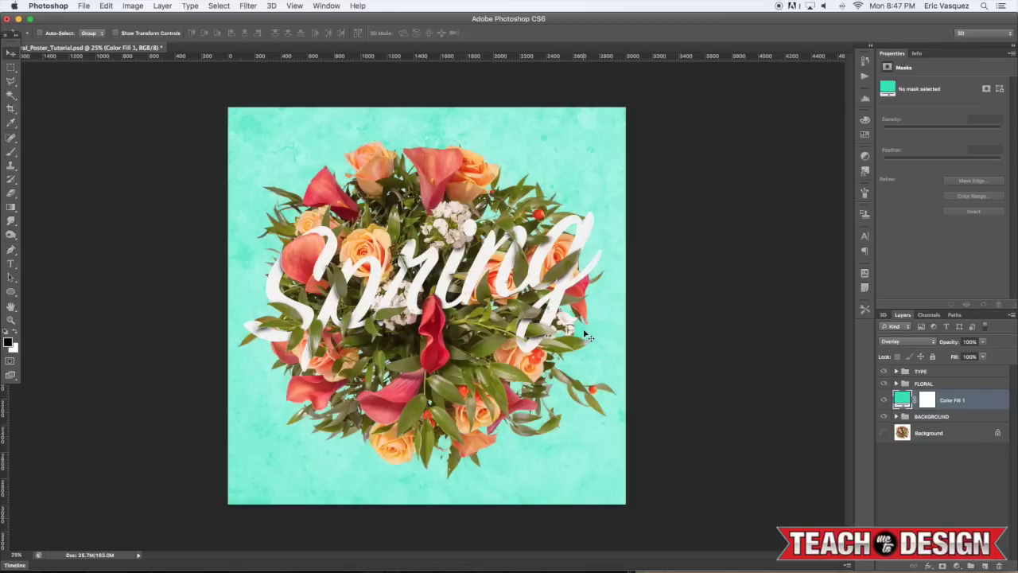
key(shift+plus)
key(shift+plus)
key(shift+plus)
key(shift+plus)
key(shift+plus)
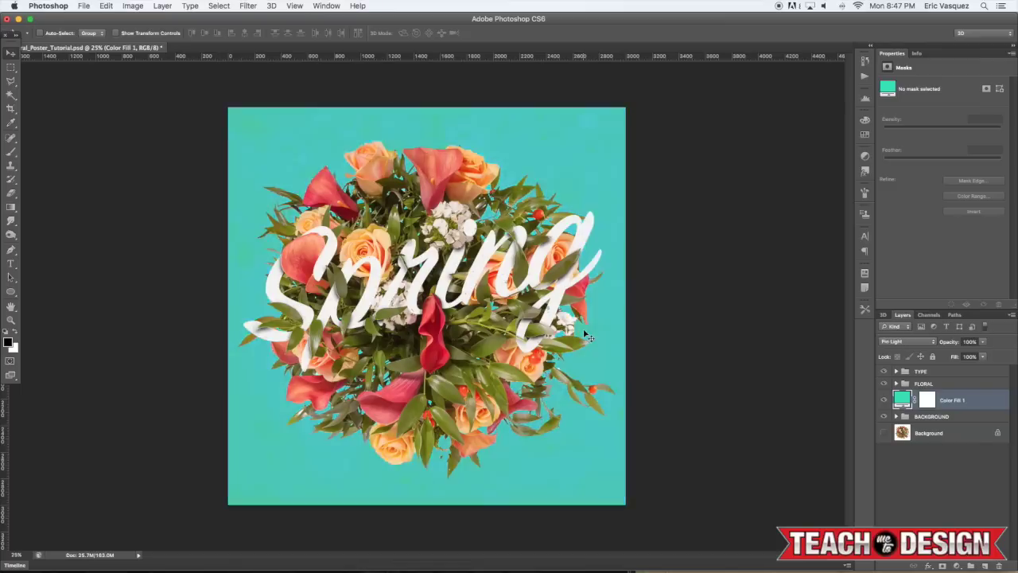
key(shift+plus)
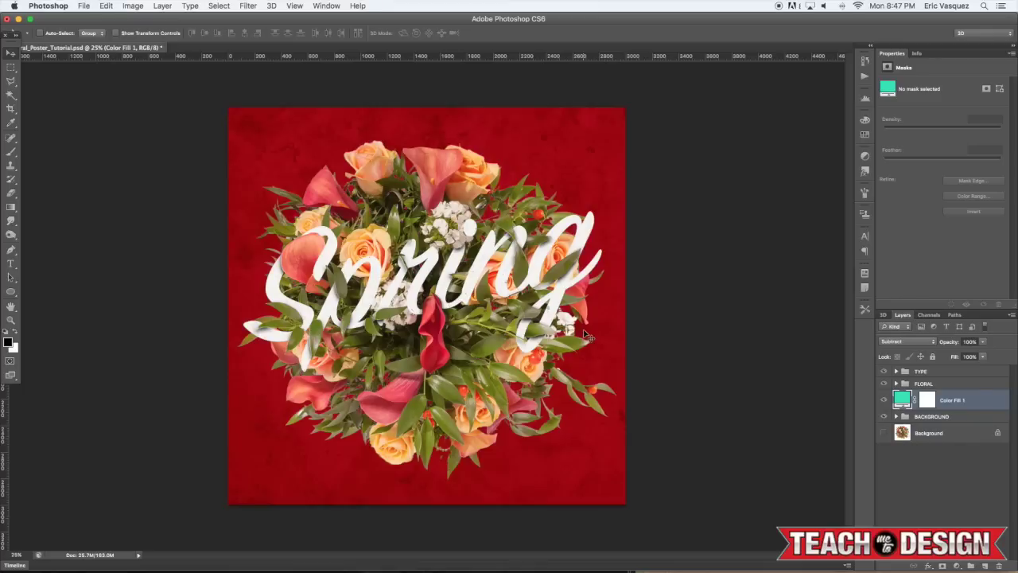
key(shift+plus)
key(shift+plus)
key(shift+plus)
key(shift+plus)
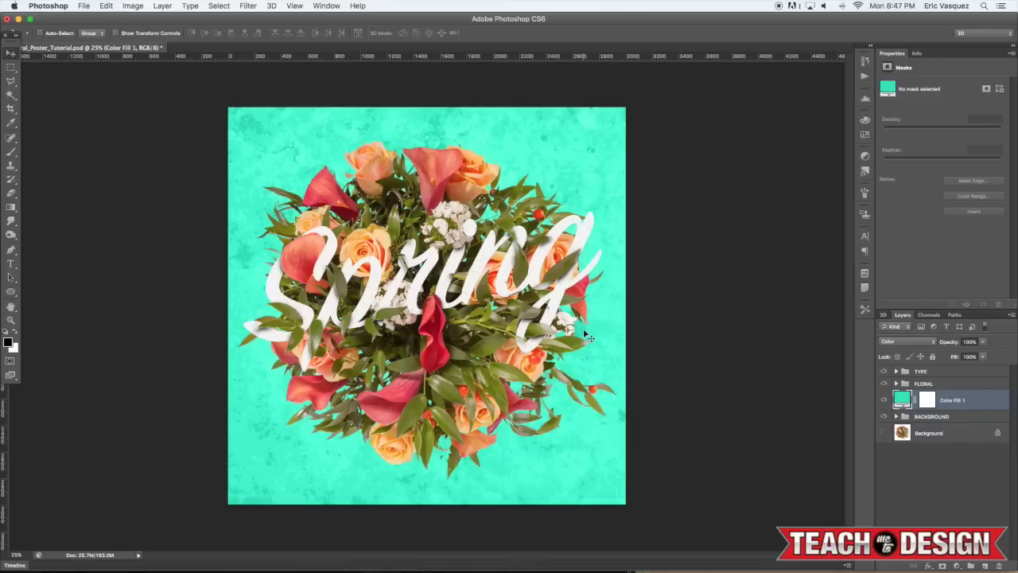
Try Overlay blending on the Black & White 1 adjustment layer in the BACKGROUND group, and undo it.
click(897, 416)
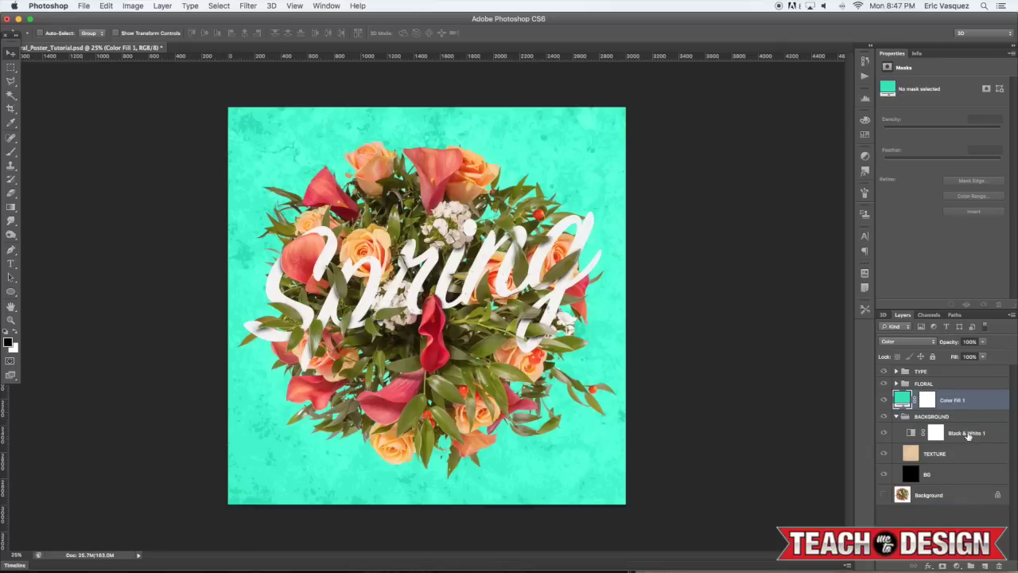
click(962, 435)
click(911, 345)
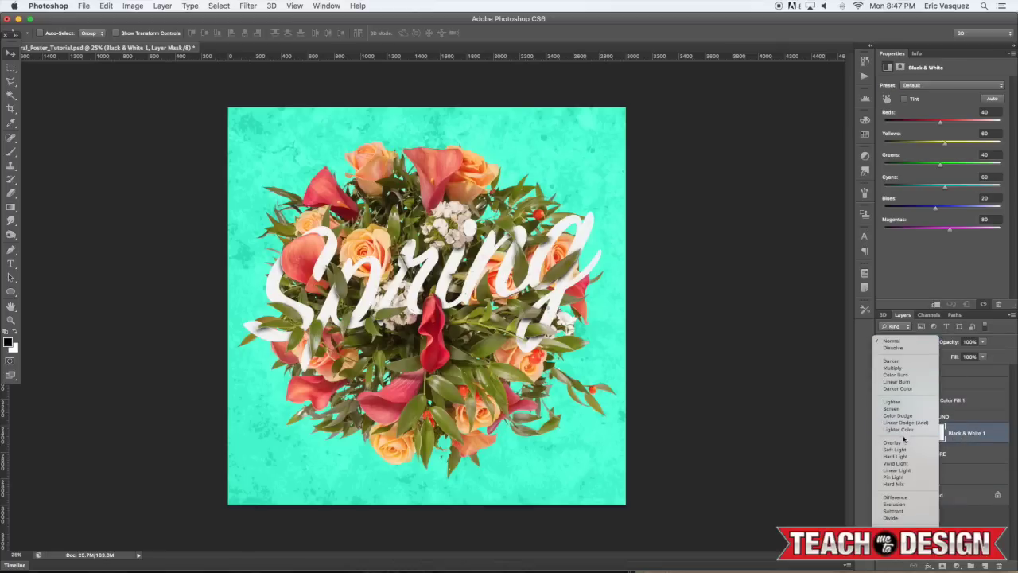
click(904, 442)
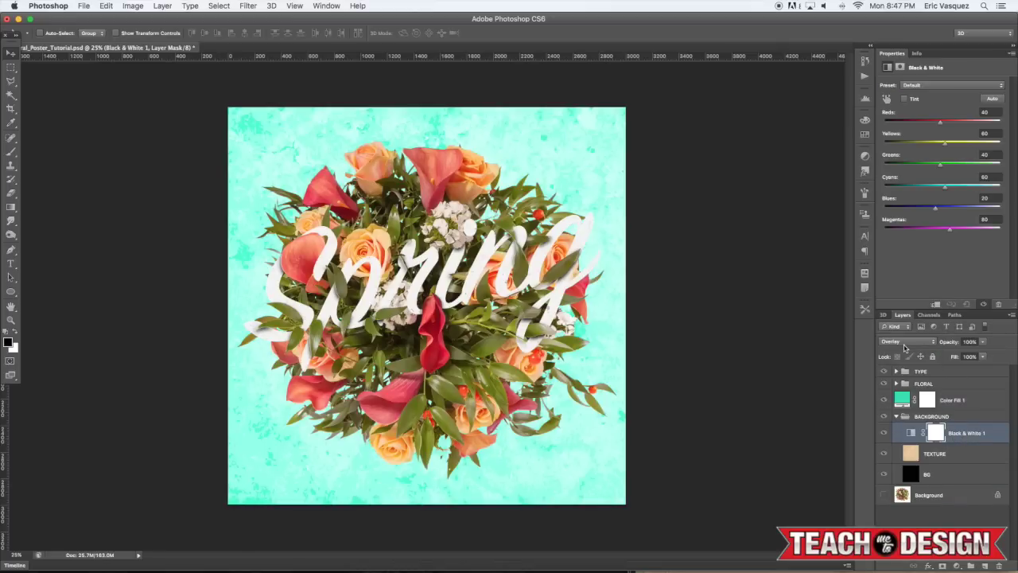
key(ctrl+z)
Toggle the TEXTURE layer's visibility, try reduced opacities such as 60% and 70%, and restore it to 100%.
click(950, 454)
click(883, 453)
click(884, 454)
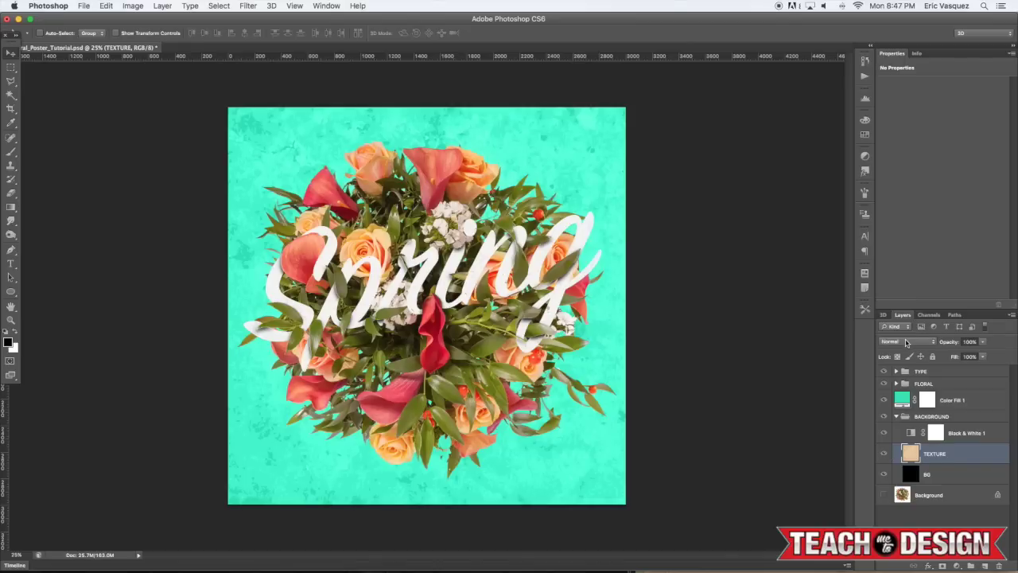
key(7)
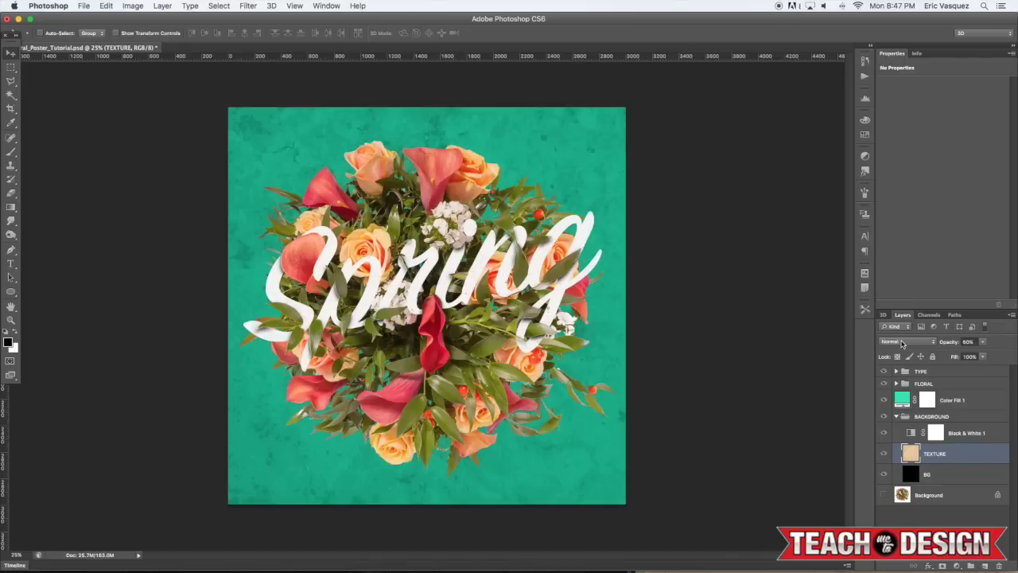
key(8)
key(7)
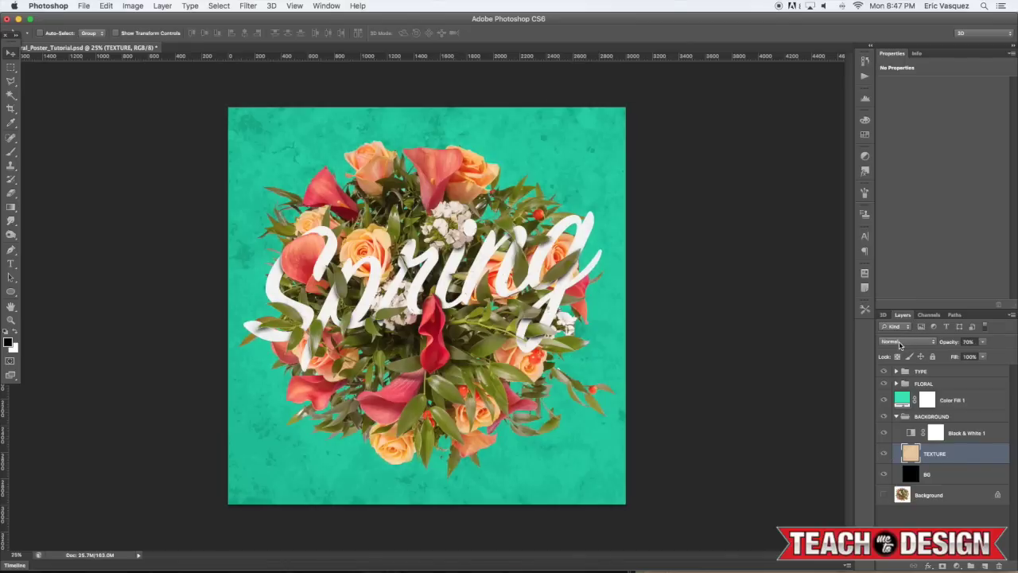
key(0)
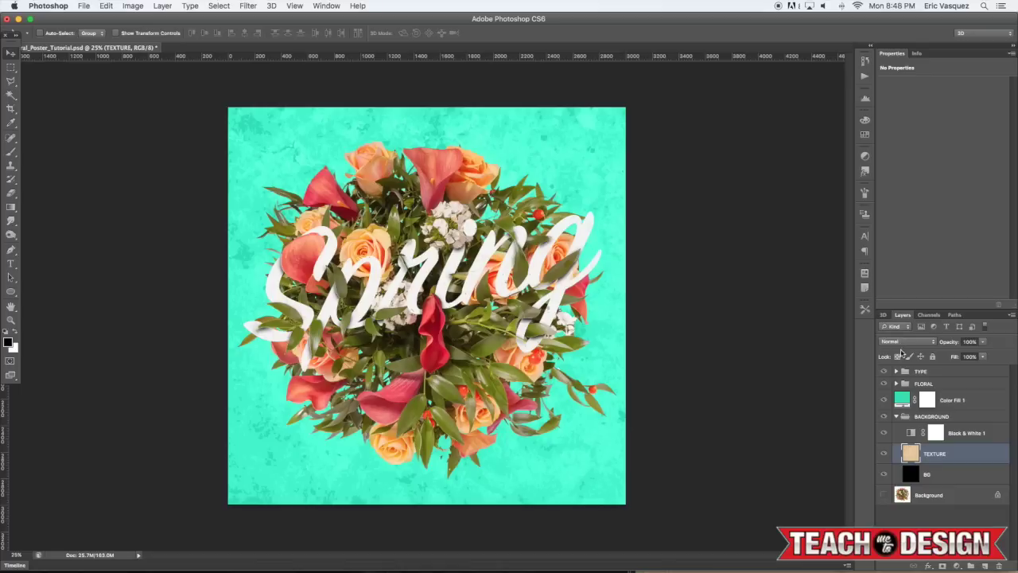
Set the Color Fill 1 layer's blend mode to Normal.
click(953, 404)
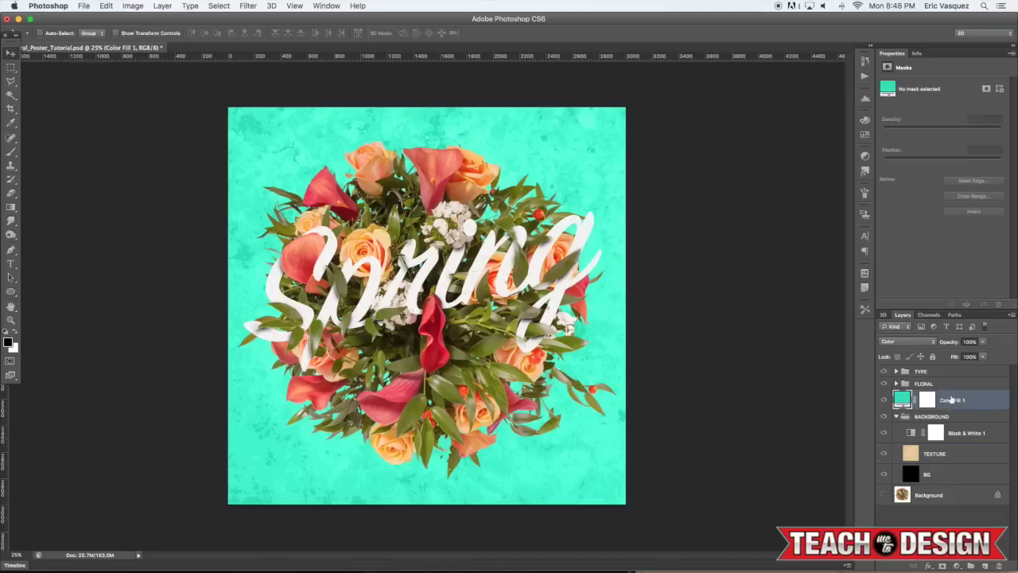
click(902, 341)
click(899, 139)
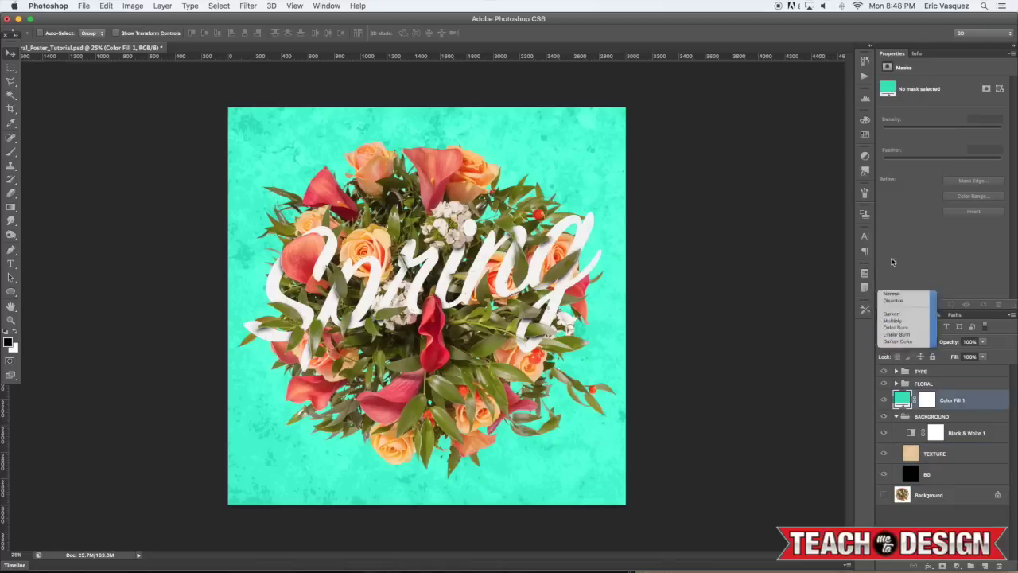
Hide the TEXTURE layer and move the Color Fill 1 layer into the BACKGROUND group.
click(885, 454)
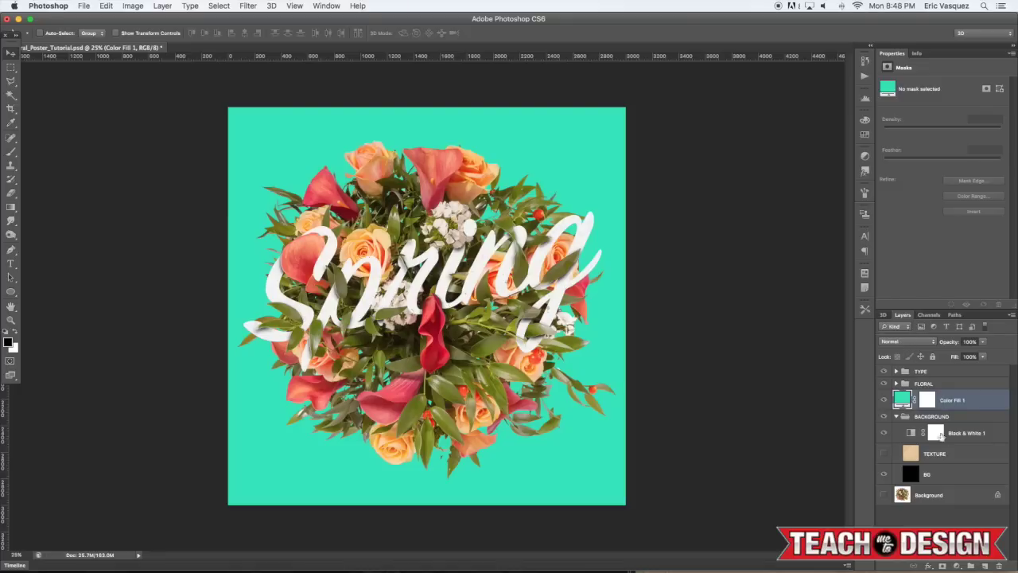
drag(947, 403, 902, 425)
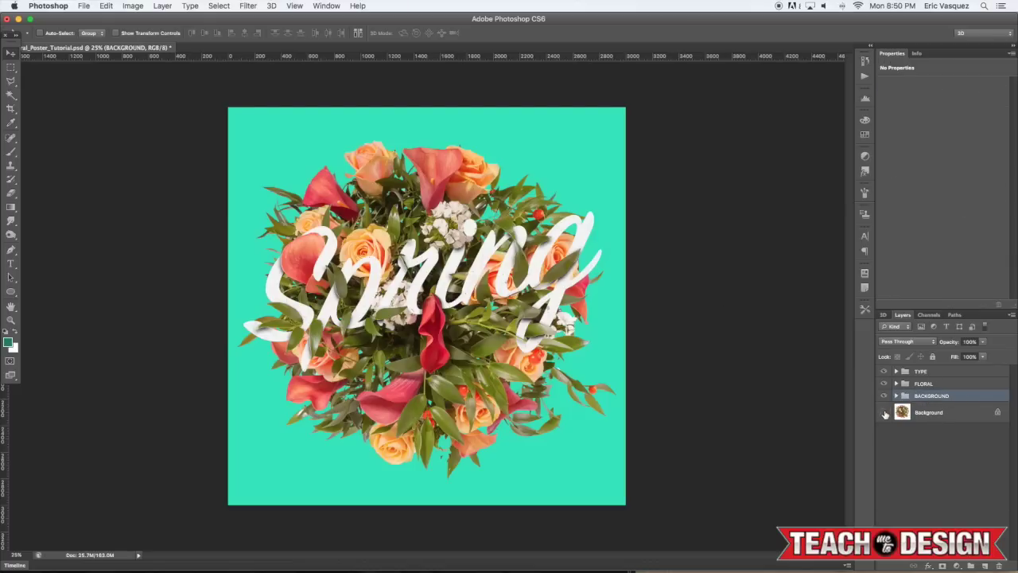
Compare the poster with the original bouquet photo by showing only the locked Background layer, and restore the other layers.
alt+click(884, 413)
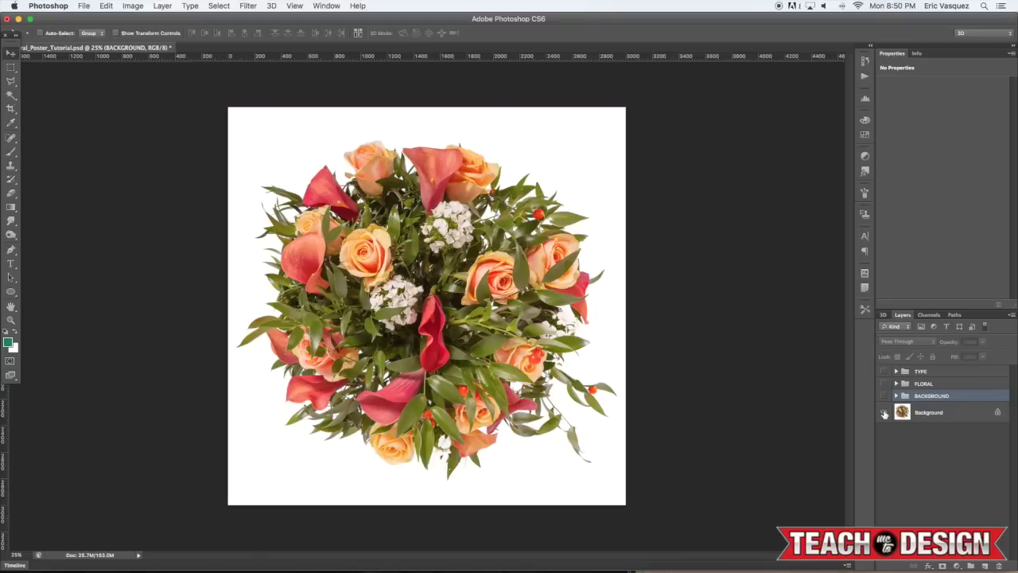
alt+click(885, 412)
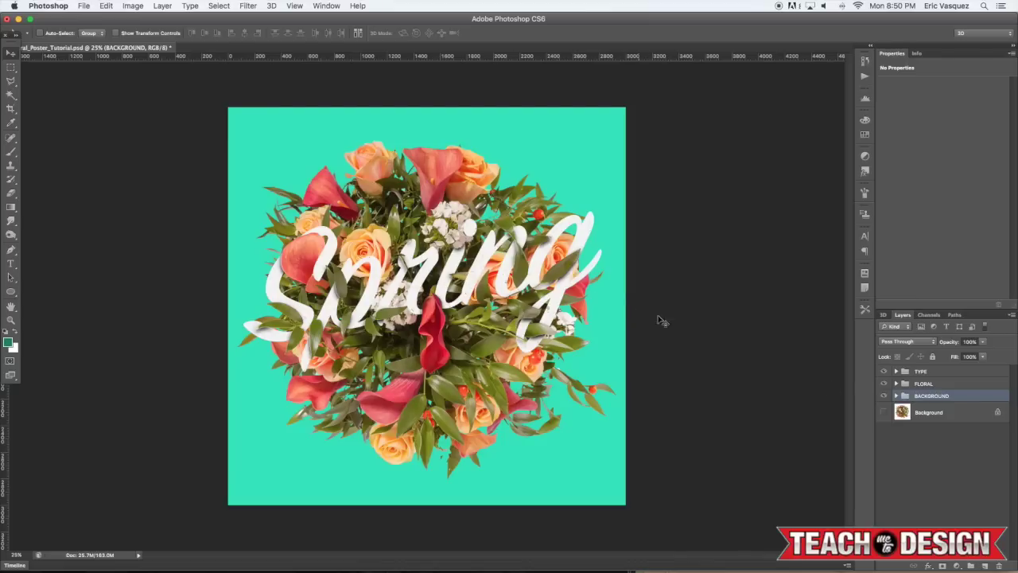
Duplicate the locked Background layer containing the original bouquet photo.
click(935, 385)
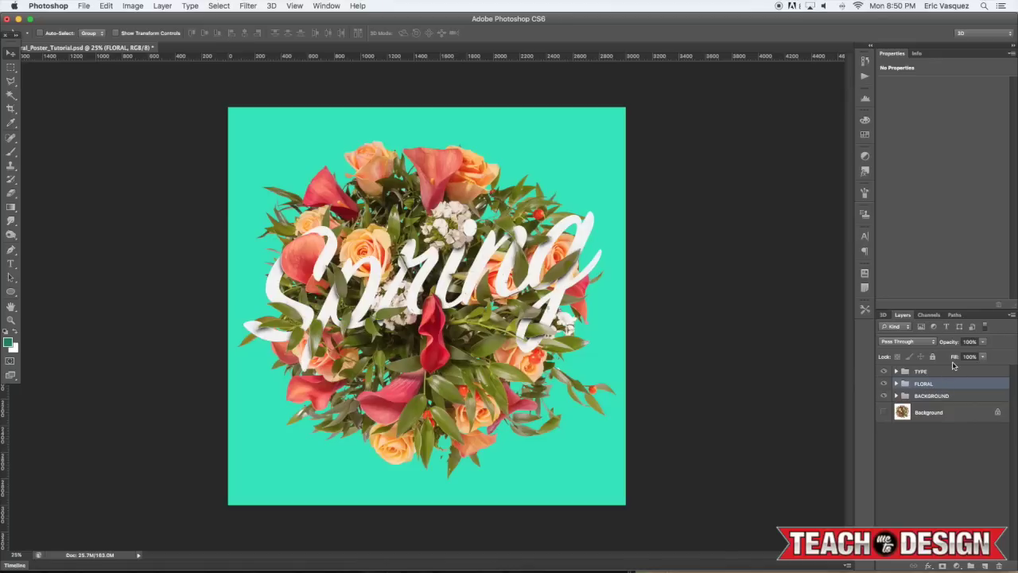
click(932, 413)
key(super+j)
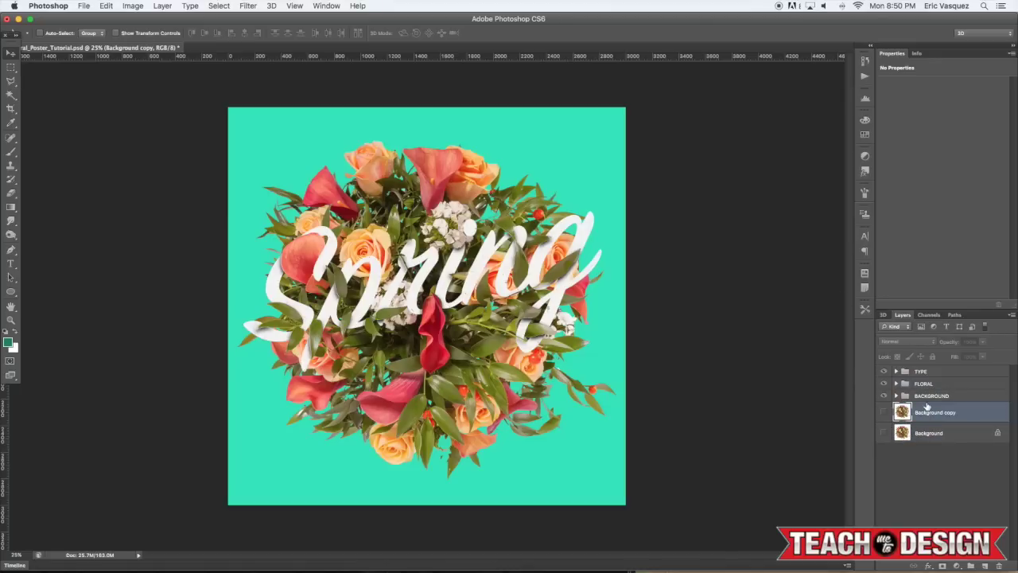
Place the Background copy layer above the BACKGROUND group, make it visible and conceal its contents with a black layer mask.
drag(927, 406, 924, 391)
alt+click(943, 565)
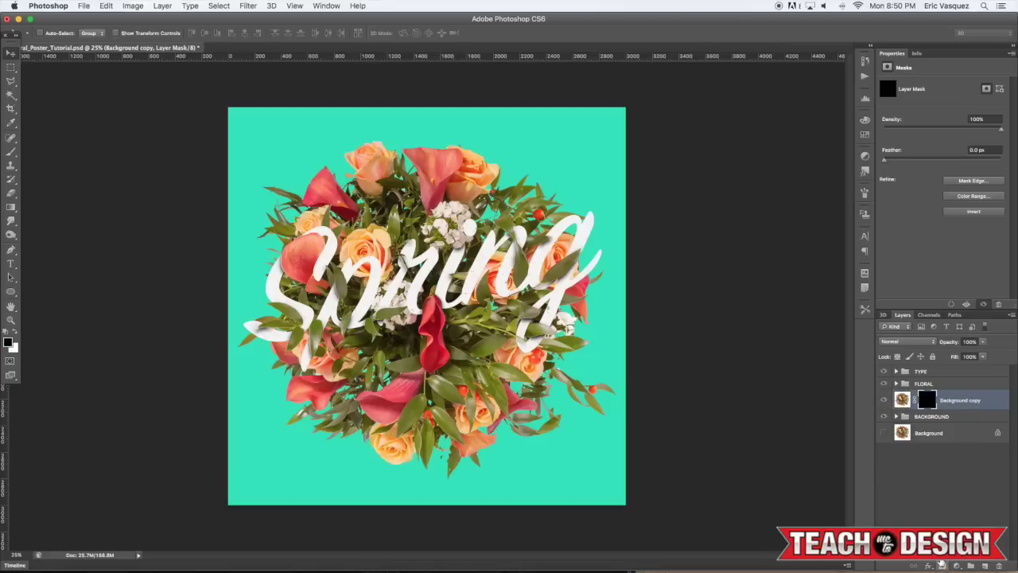
Paint white on the Background copy mask with a size 10 brush to restore the lower white blossom and missing bits around the bouquet.
key(super+plus)
key(b)
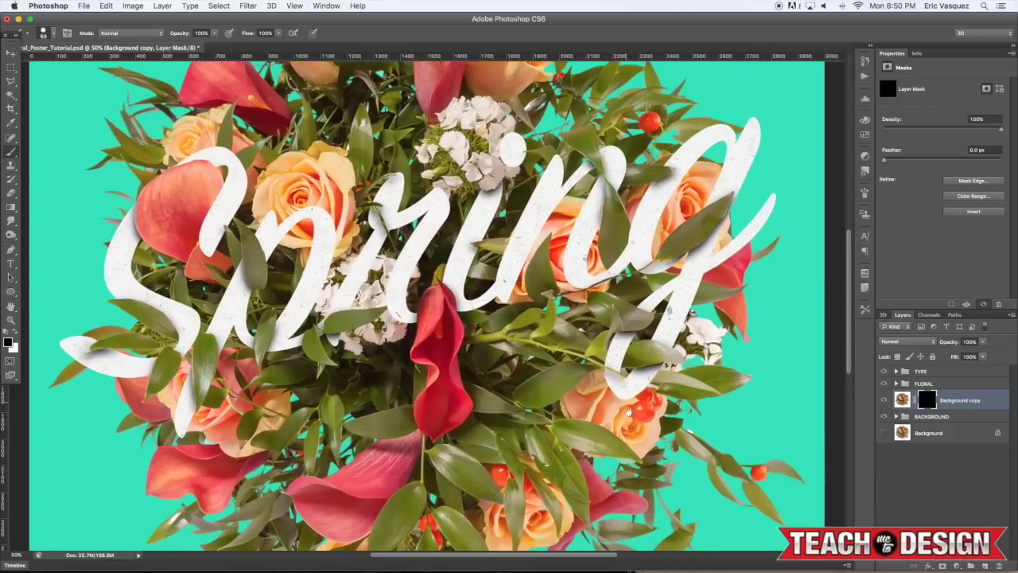
scroll(626, 399, down, 5)
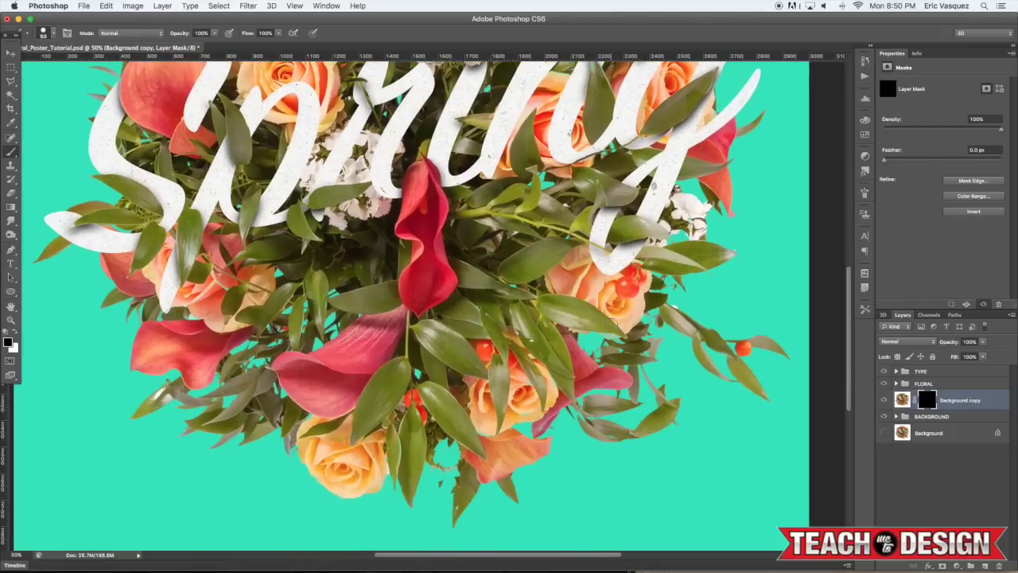
key(x)
key(bracketleft)
key(bracketleft)
key(super+z)
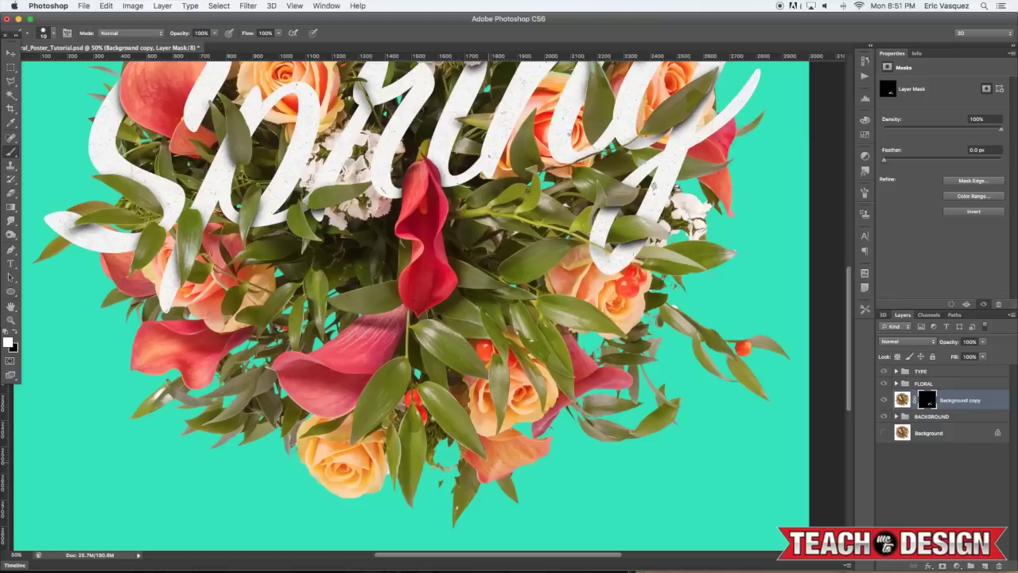
mouse_move(441, 444)
mouse_down()
mouse_move(455, 460)
mouse_move(444, 464)
mouse_move(446, 454)
mouse_up()
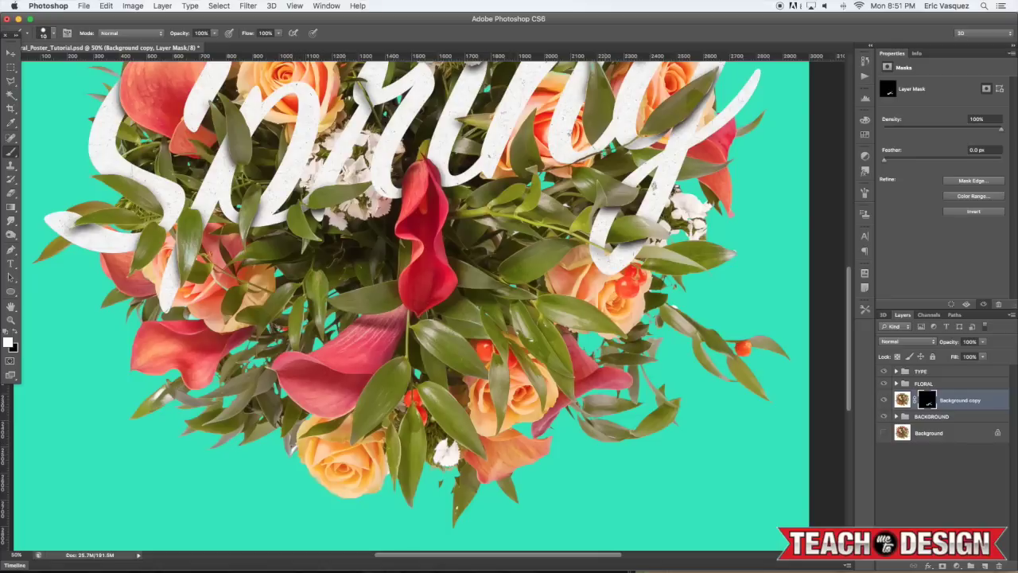
drag(616, 340, 580, 343)
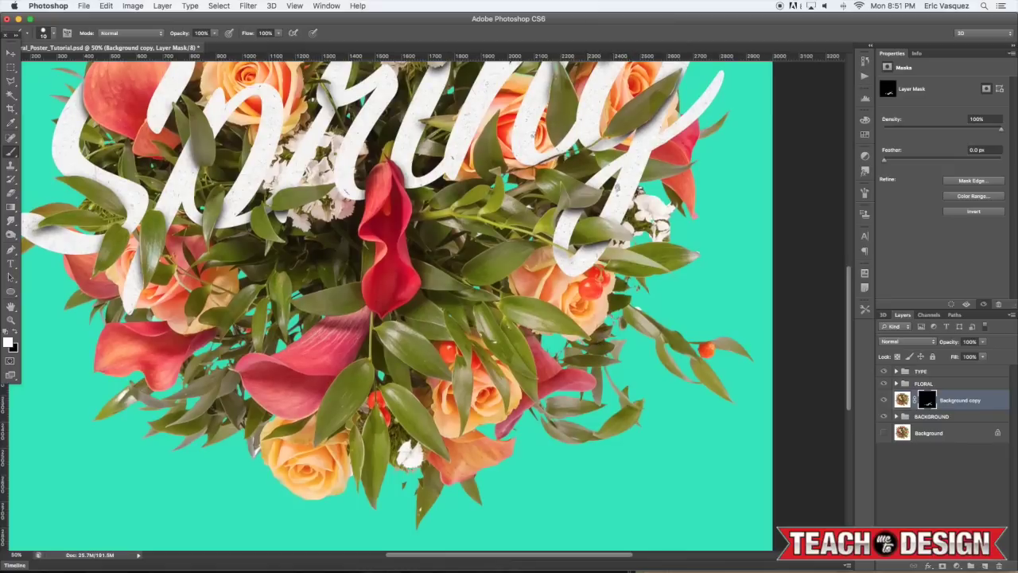
drag(511, 356, 518, 409)
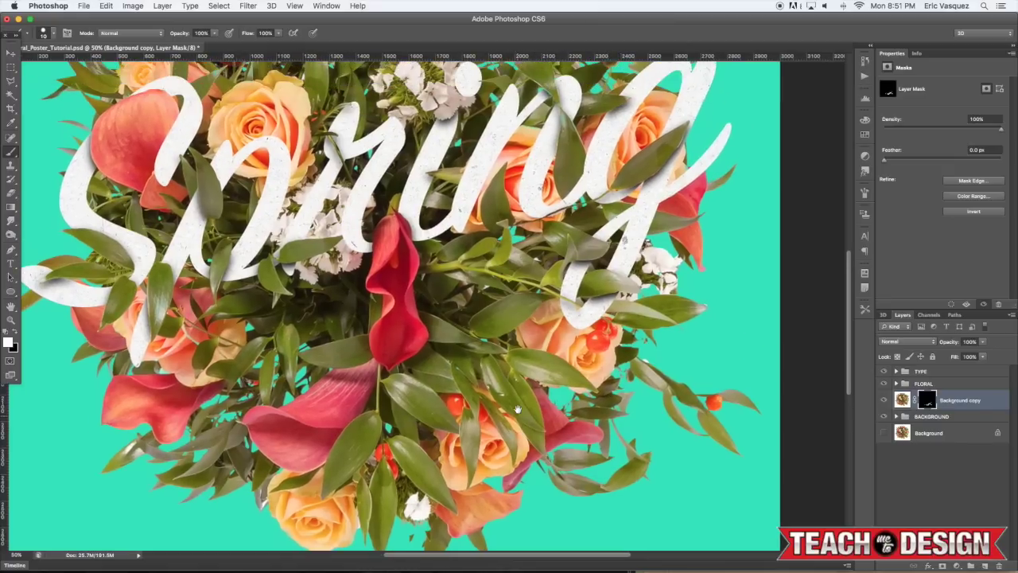
drag(567, 360, 577, 428)
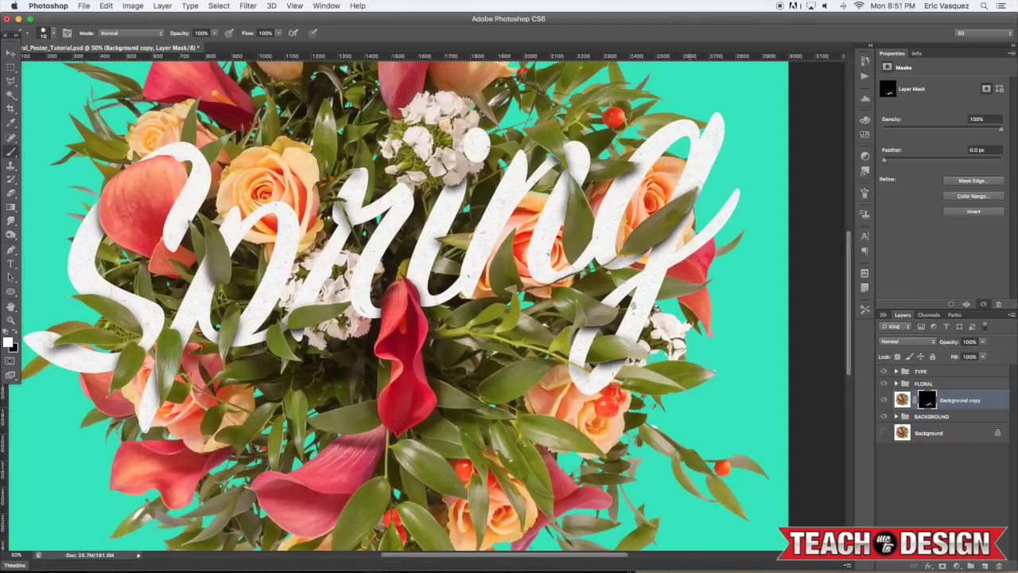
drag(622, 220, 637, 332)
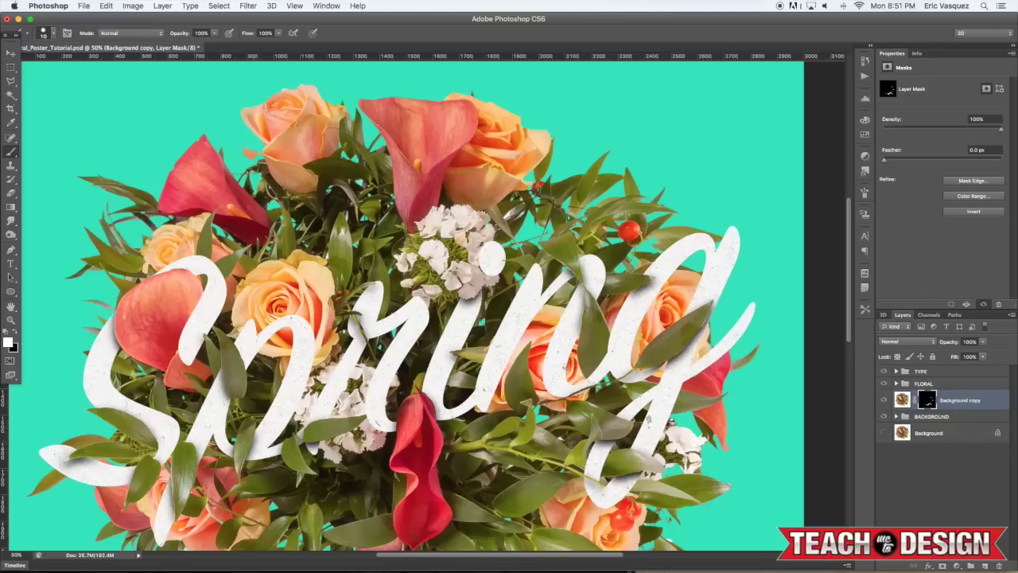
Apply the layer mask permanently to the Background copy layer.
key(super+0)
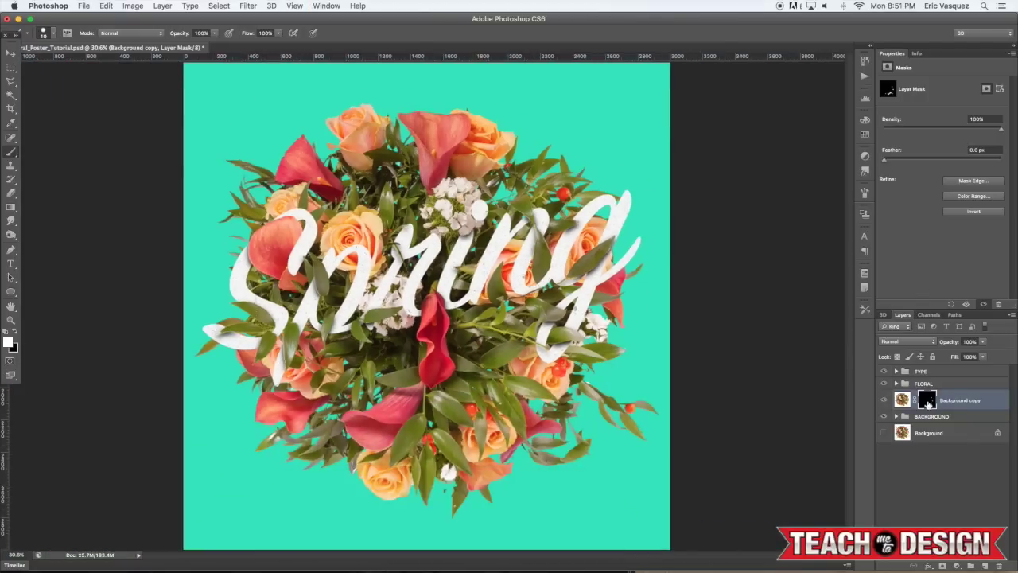
right_click(928, 403)
click(897, 430)
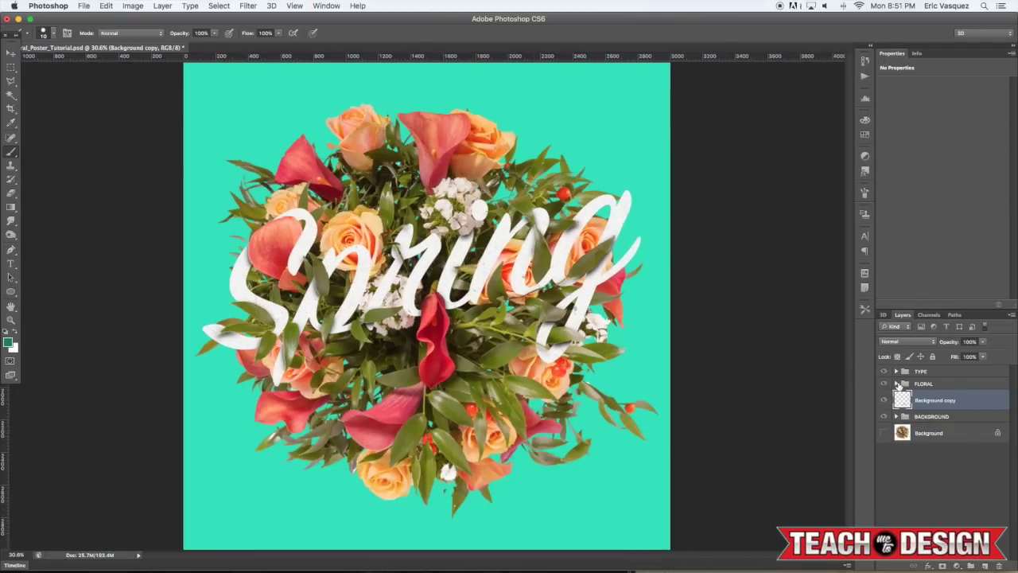
Move the Background copy layer into the FLORAL group and merge it with the FLORAL layer.
click(897, 385)
shift+click(942, 402)
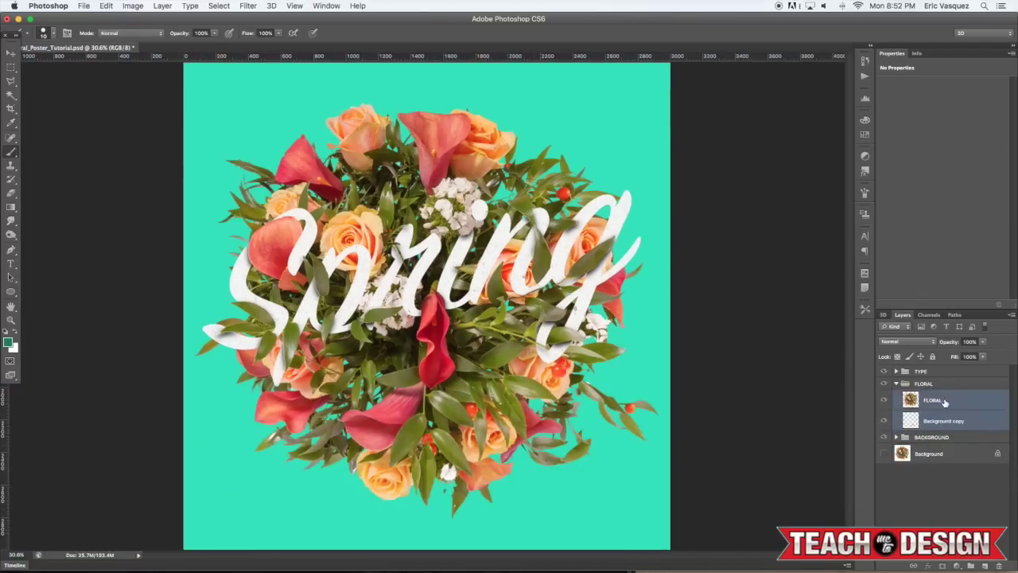
key(super+e)
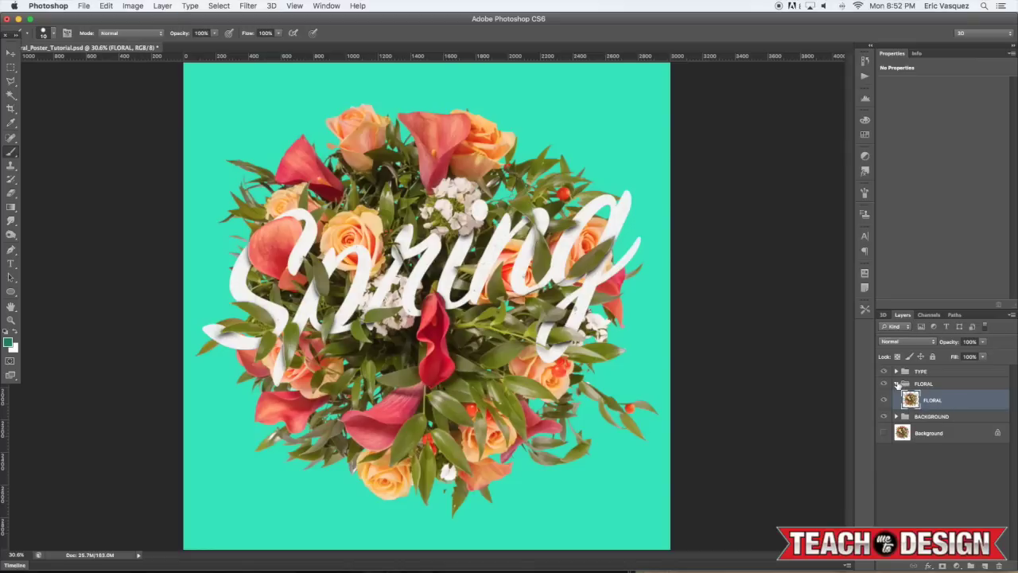
click(897, 384)
Merge duplicates of the TYPE and FLORAL groups into one layer and place it between the FLORAL and BACKGROUND groups.
shift+click(937, 372)
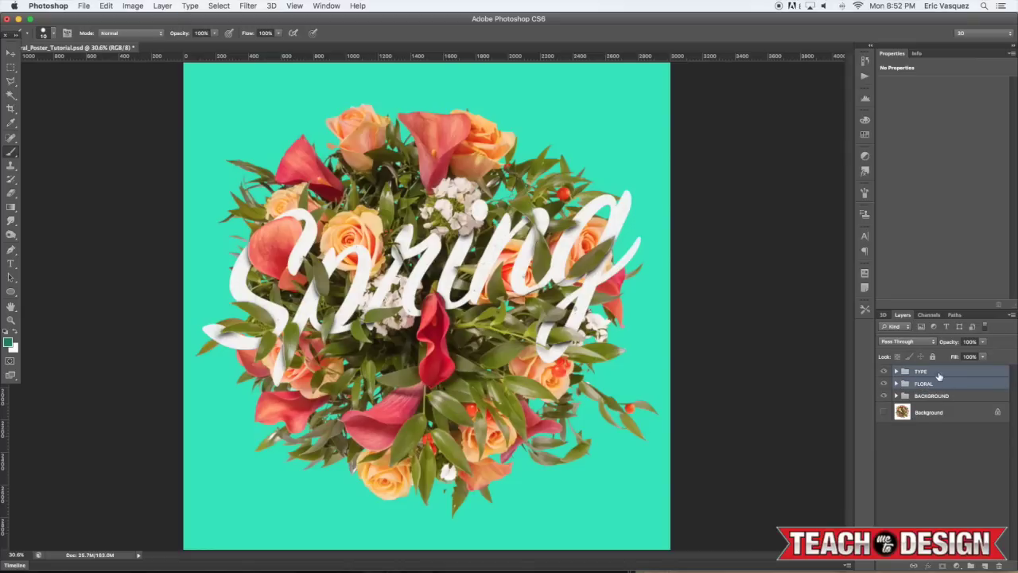
key(super+j)
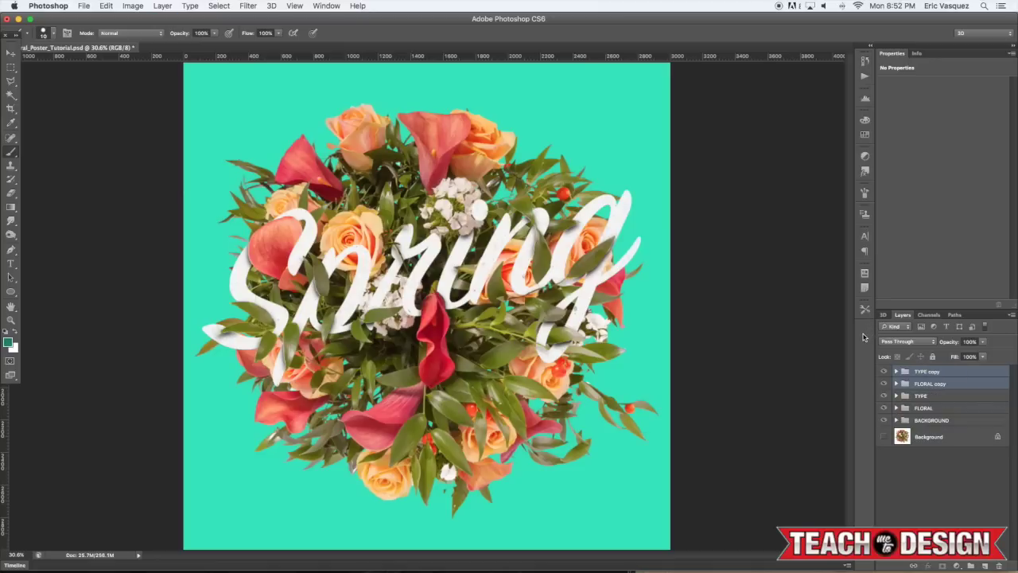
key(super+e)
key(v)
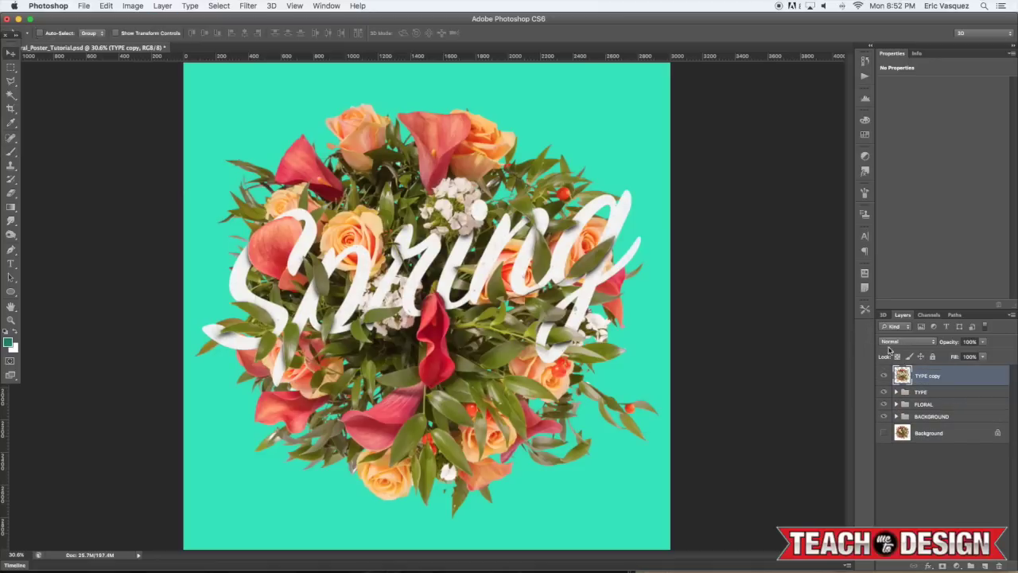
drag(955, 380, 940, 410)
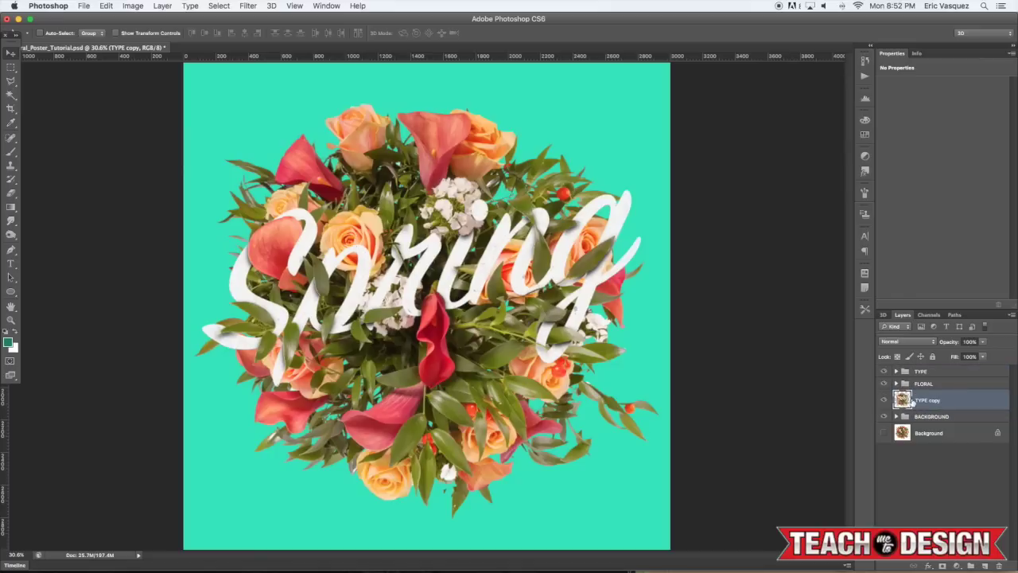
Fill the opaque area of the TYPE copy layer with black and check the resulting silhouette on its own.
ctrl+click(903, 400)
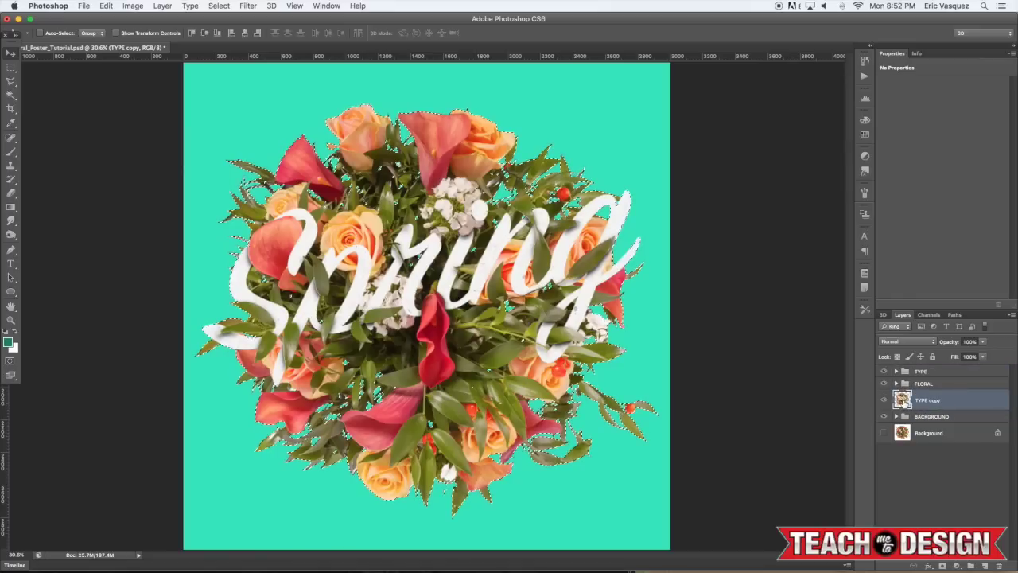
key(d)
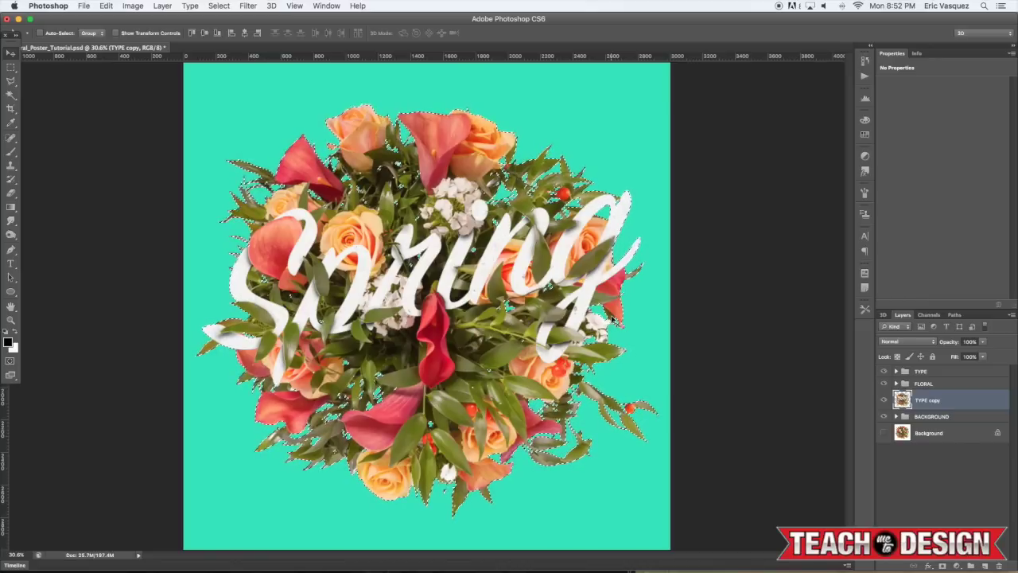
key(alt+BackSpace)
key(super+d)
alt+click(884, 400)
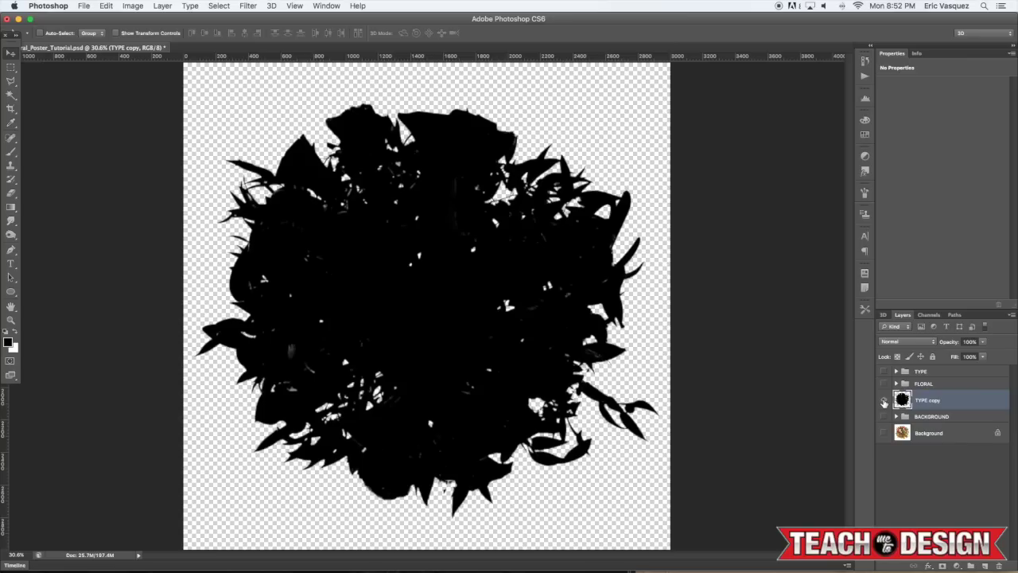
alt+click(884, 400)
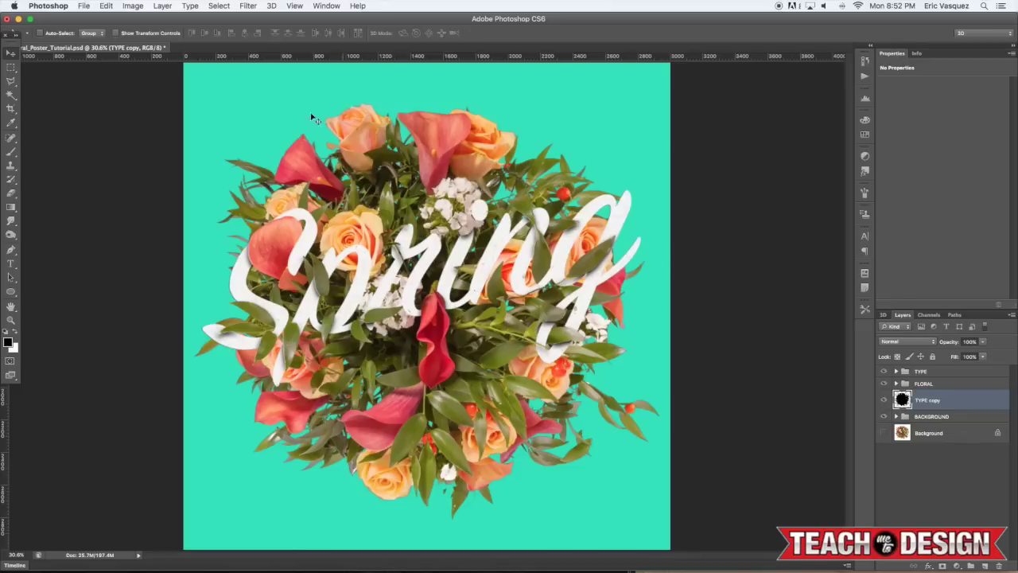
Apply a Gaussian Blur with a 14.8-pixel radius to the black TYPE copy silhouette.
click(249, 7)
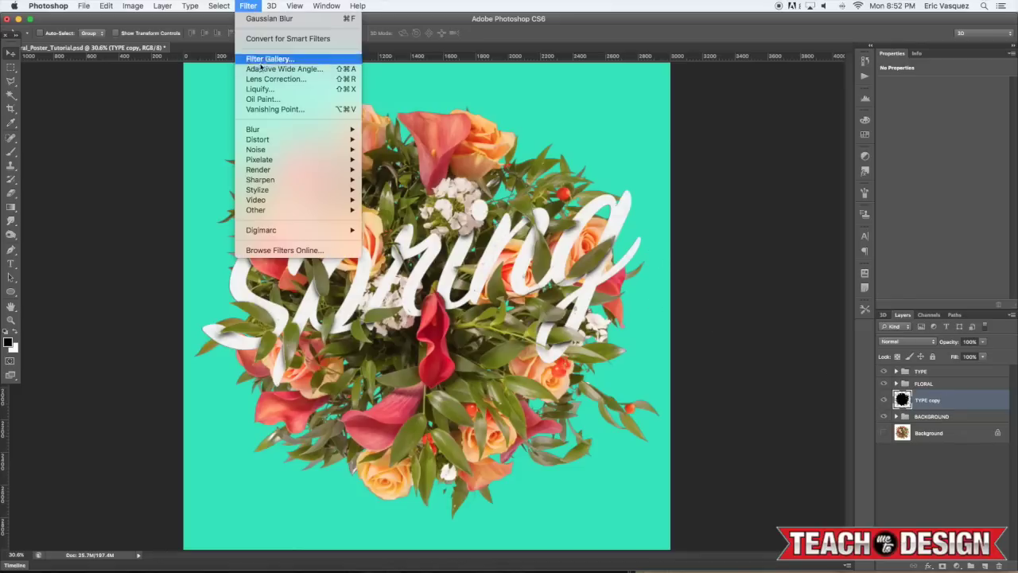
mouse_move(305, 131)
click(393, 211)
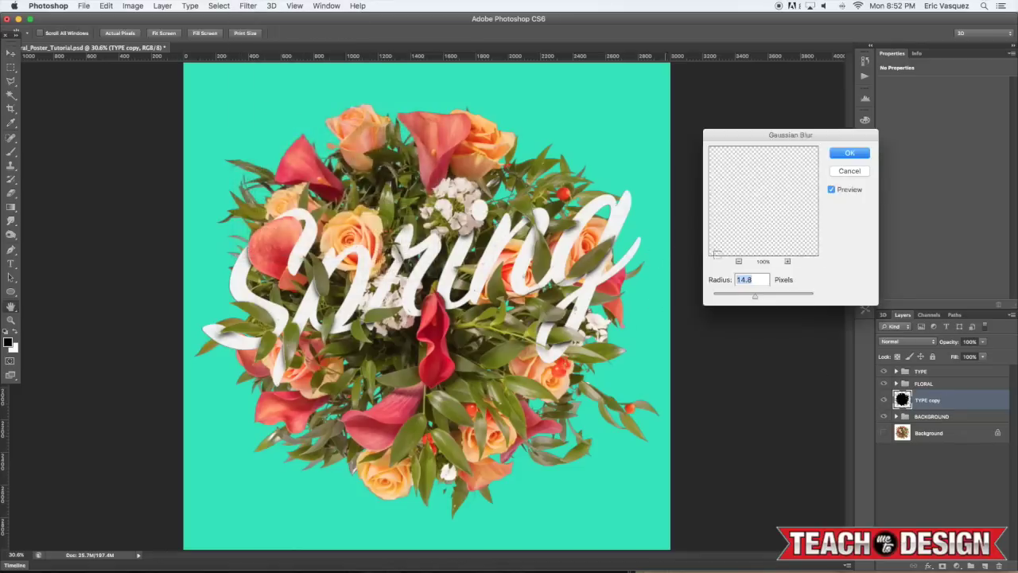
click(846, 157)
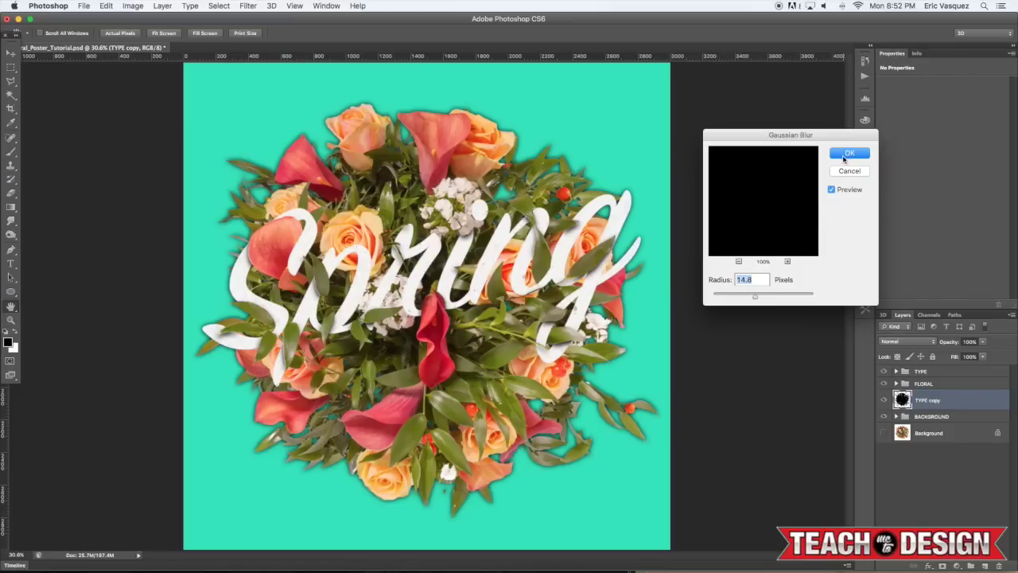
Shift the blurred TYPE copy layer downward so it falls as a shadow beneath the bouquet.
key(shift+Down)
key(shift+Down)
key(shift+Down)
key(shift+Down)
key(shift+Down)
key(shift+Down)
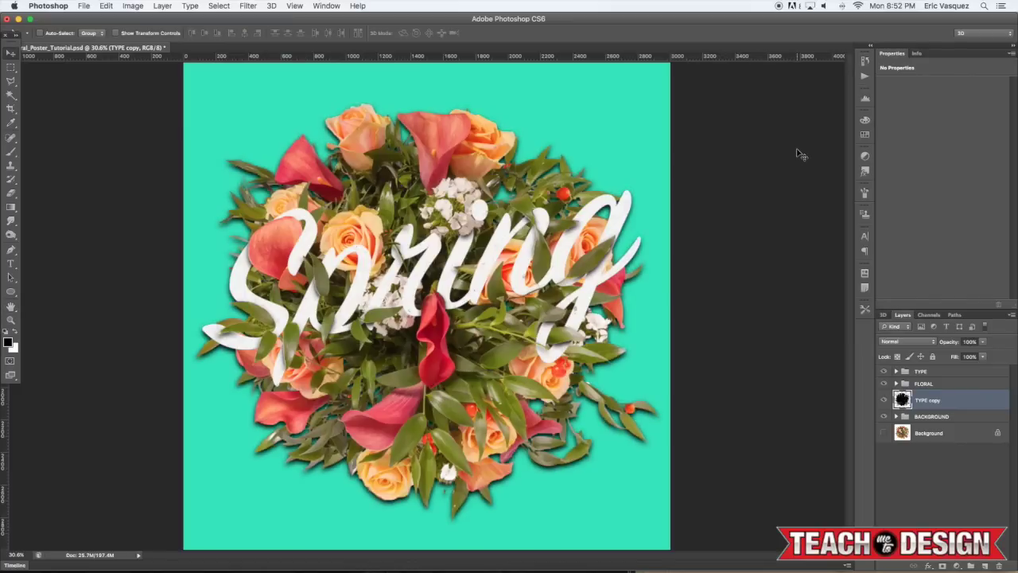
key(super+plus)
key(super+minus)
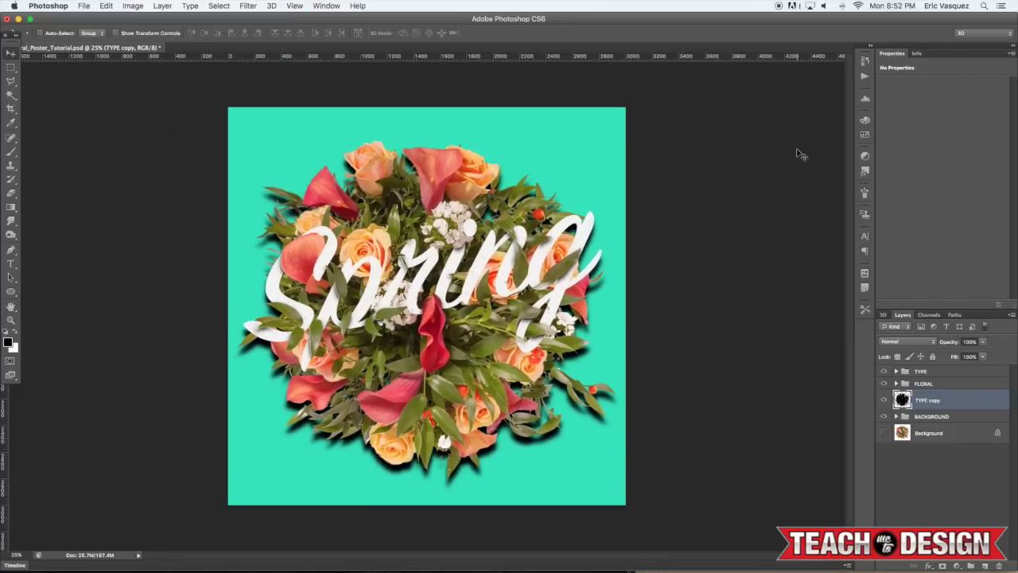
Try 50% and 30% opacity on the TYPE copy shadow layer, and reduce it to 20%.
key(5)
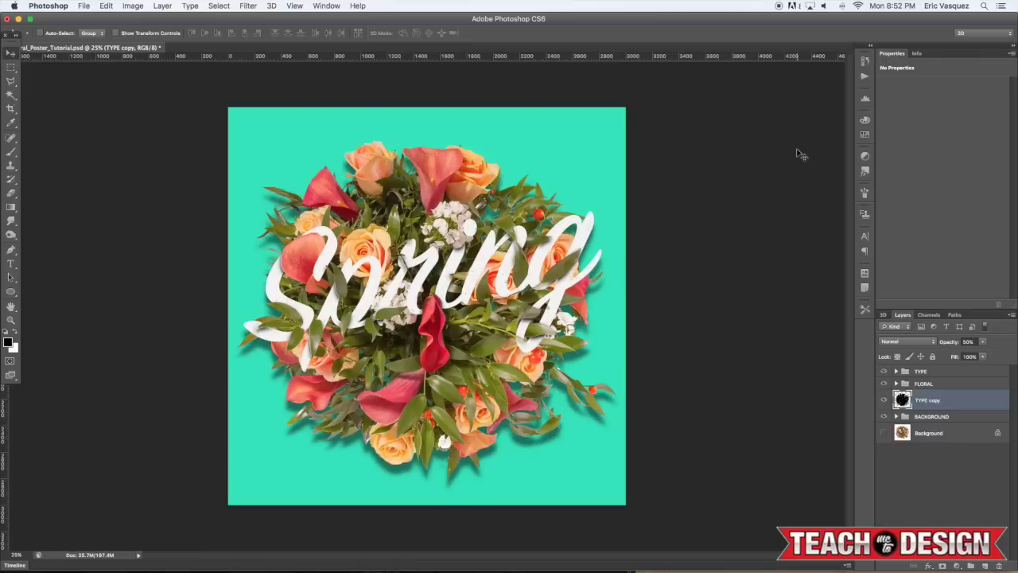
key(3)
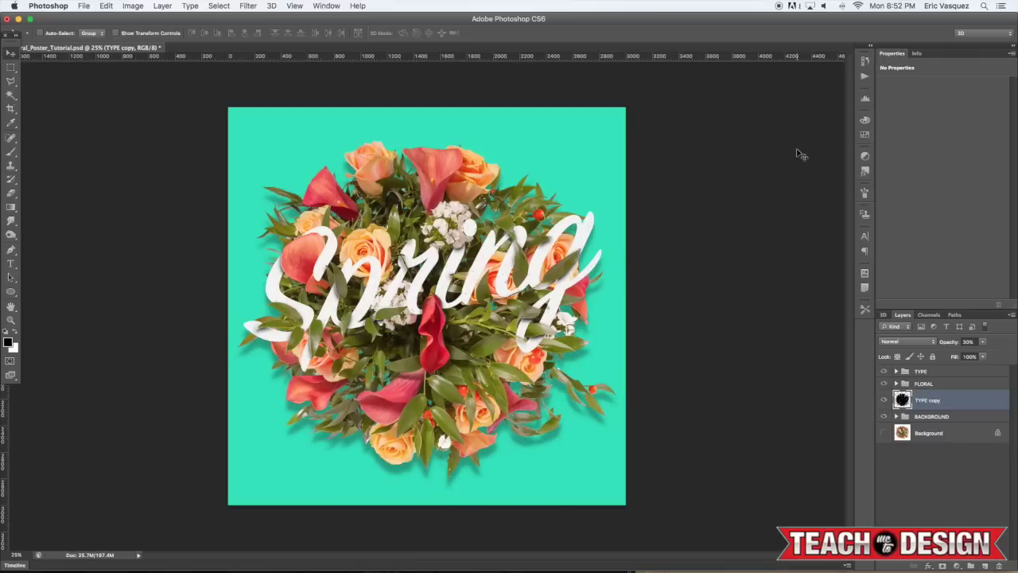
key(2)
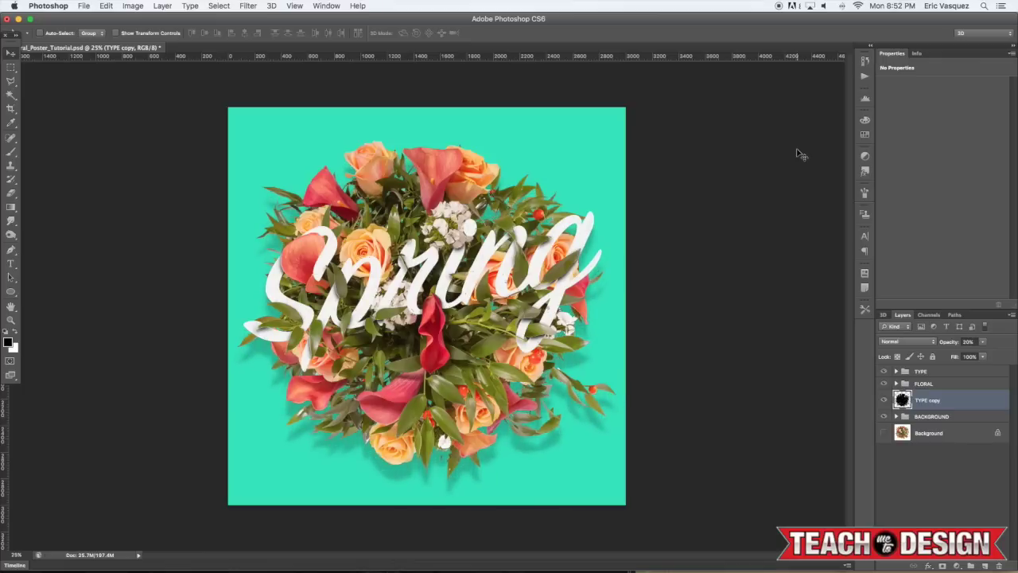
Move the shadow farther down, try 10% opacity before returning to 20%, and compare the poster with and without the shadow.
key(shift+Down)
key(shift+Down)
key(shift+Down)
key(shift+Down)
key(shift+Down)
key(1)
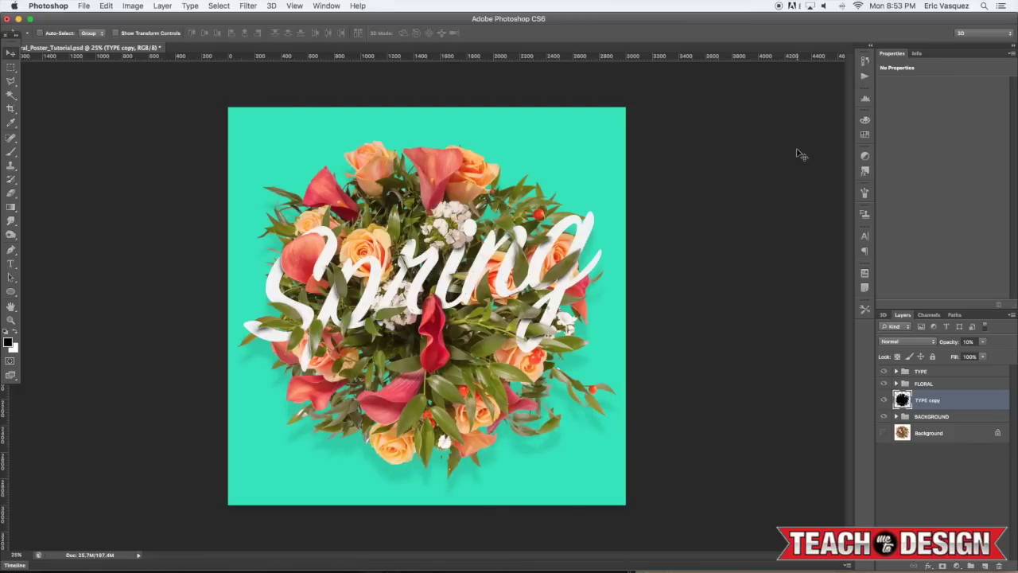
key(2)
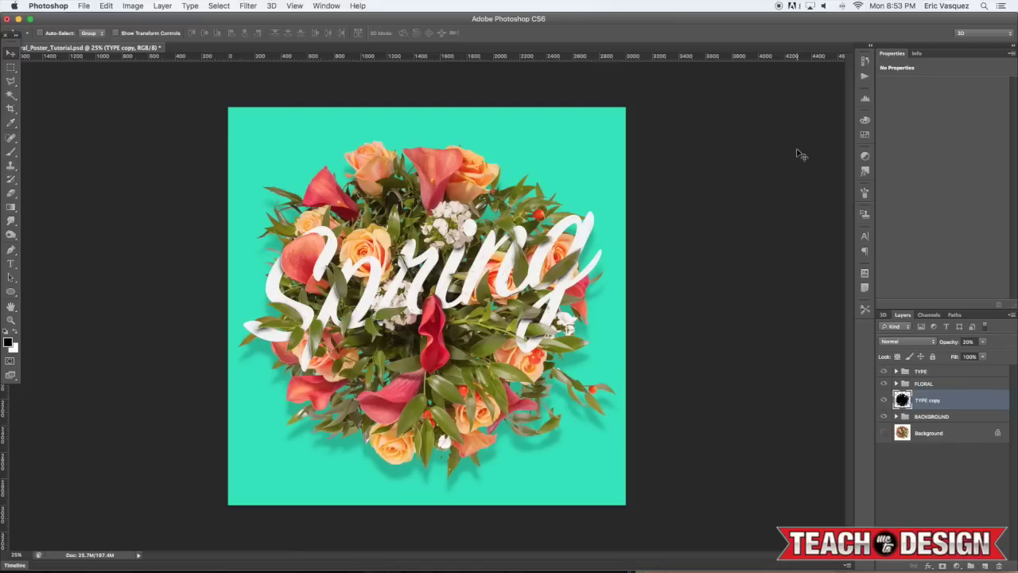
click(884, 400)
click(884, 400)
click(884, 400)
click(885, 400)
Rename the TYPE copy layer SHADOWS and put it in a collapsed group also named SHADOWS.
double_click(933, 400)
text(SHADOWS)
key(Return)
key(super+g)
double_click(925, 396)
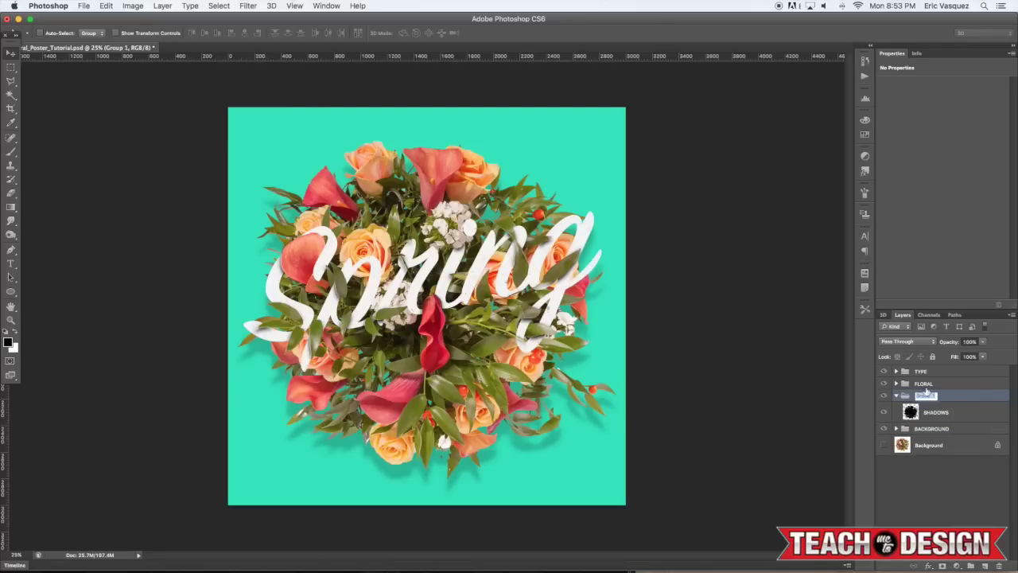
text(SHADOWS)
key(Return)
click(897, 395)
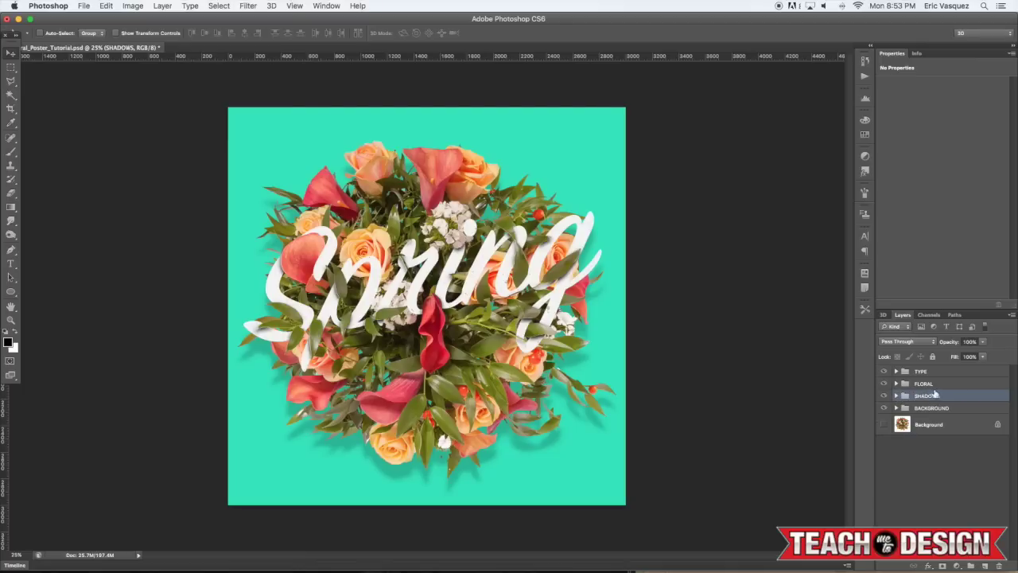
Select the SHADOWS, FLORAL and TYPE groups together and shift the artwork slightly upward on the canvas.
shift+click(936, 385)
shift+click(937, 371)
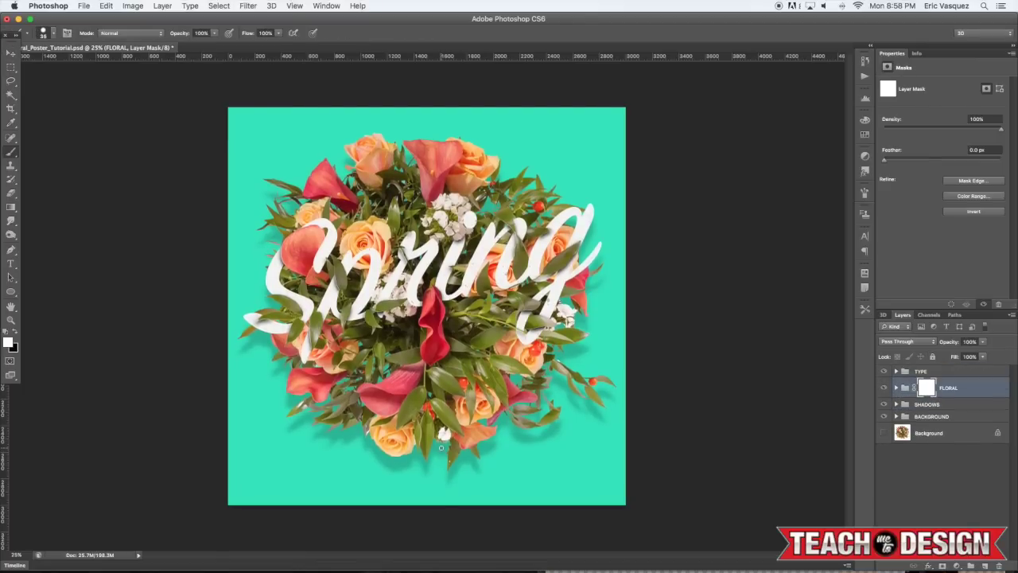
Add a new layer above the TYPE group and fill it with black.
key(x)
click(964, 372)
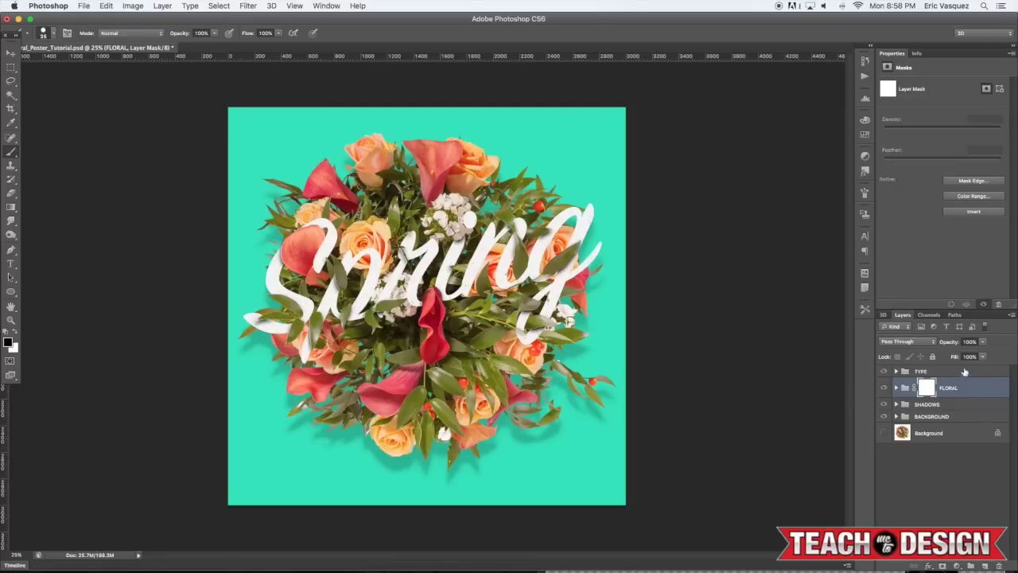
key(alt+shift+super+n)
key(alt+BackSpace)
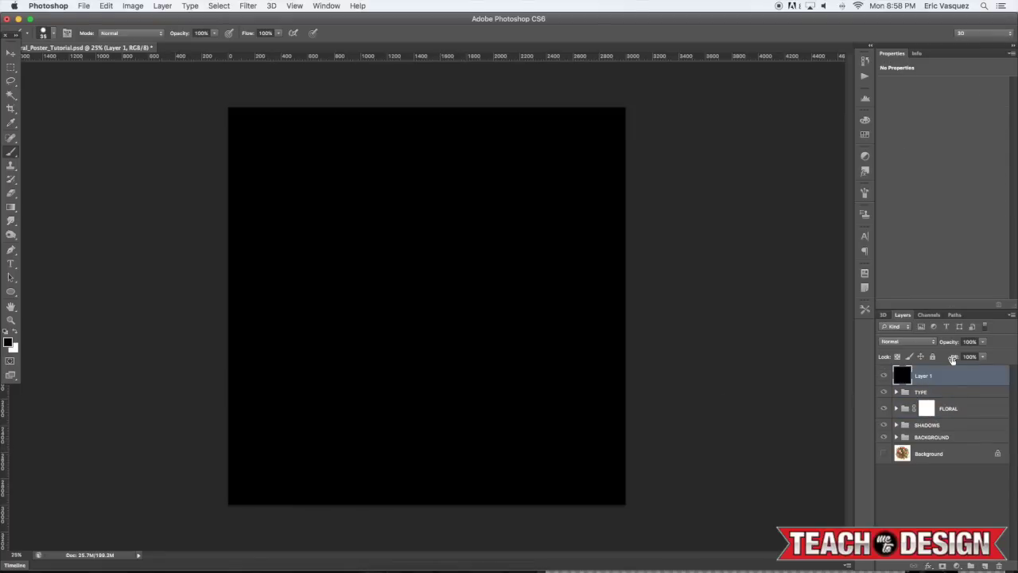
Apply the Add Noise filter to the black layer at 296.5% with Gaussian distribution and Monochromatic enabled.
click(248, 7)
mouse_move(299, 151)
click(398, 151)
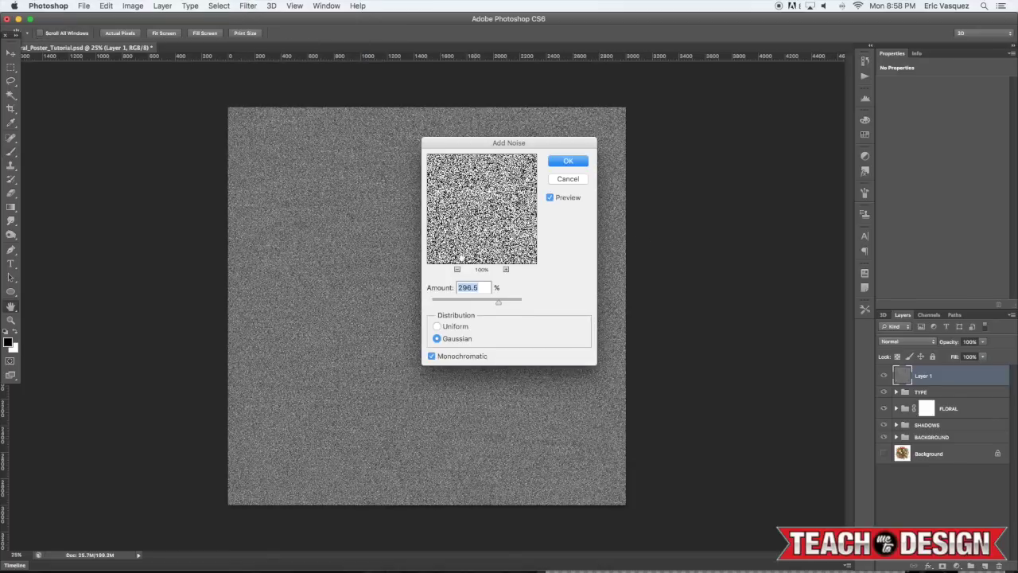
click(582, 164)
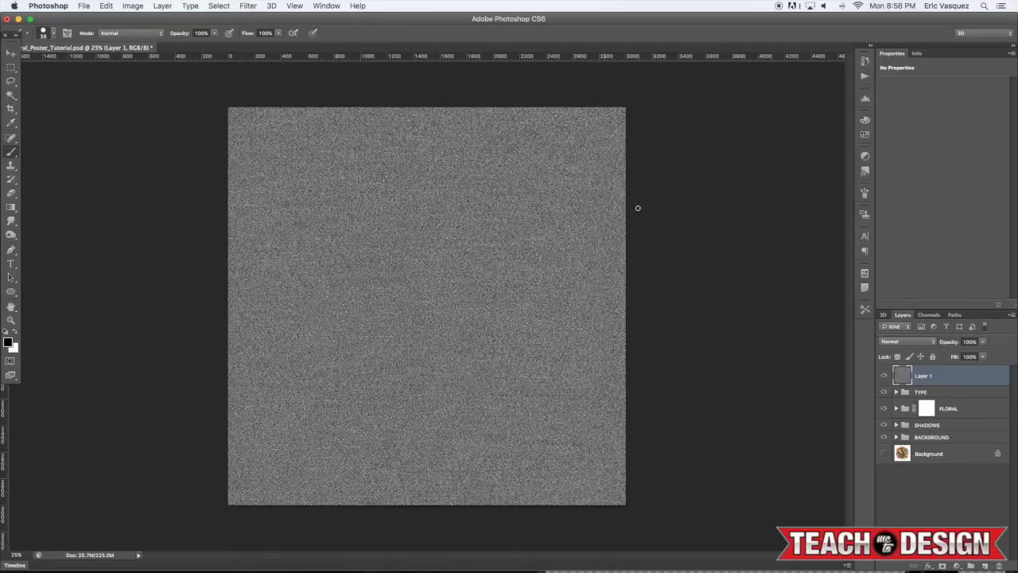
Set the noise layer's blend mode to Overlay and its opacity to 30%.
click(895, 341)
click(889, 443)
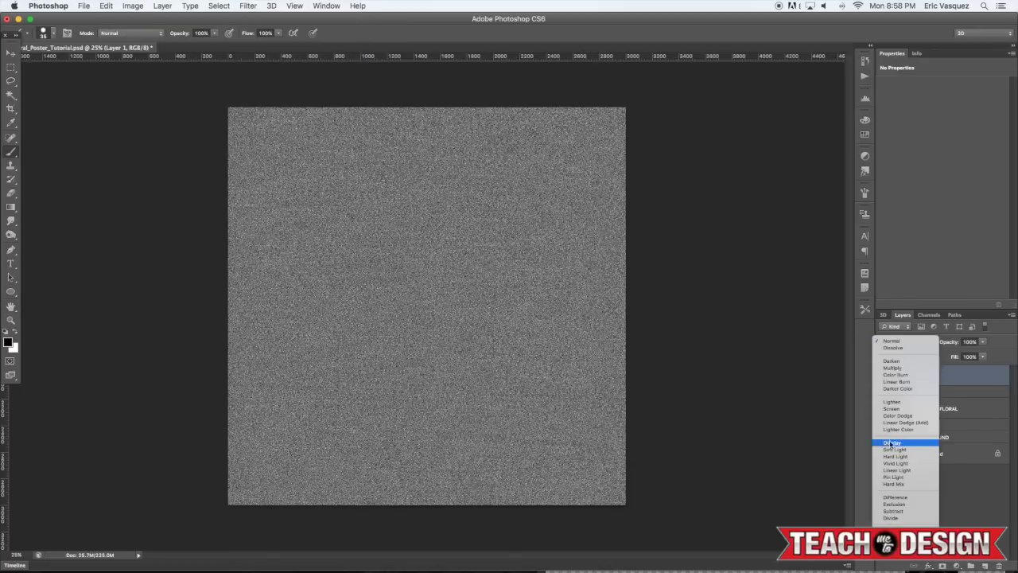
key(v)
key(3)
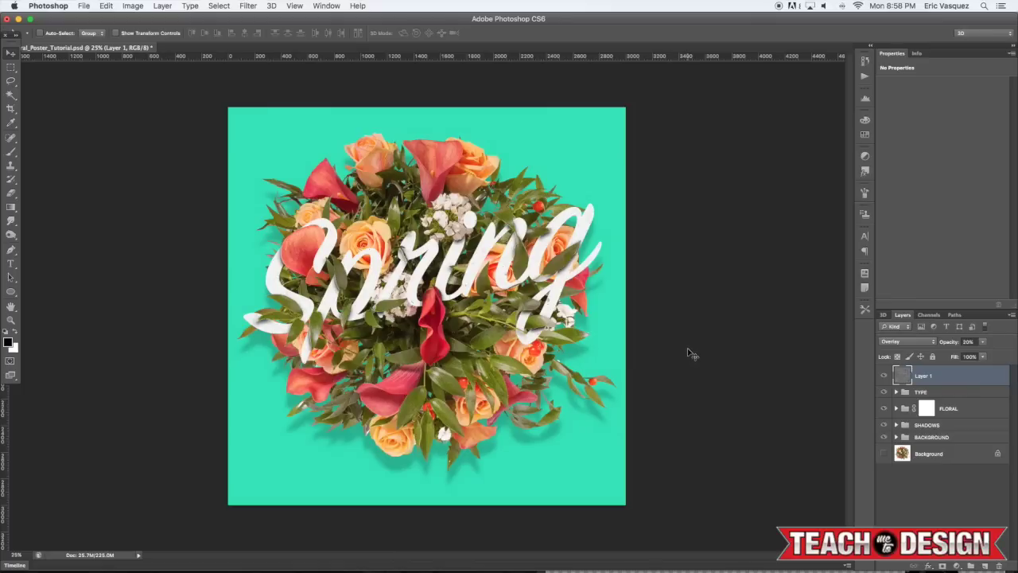
Compare the poster with and without the noise texture, and rename its layer NOISE.
click(883, 375)
click(883, 376)
click(883, 376)
click(883, 377)
double_click(924, 376)
text(NOISE)
key(Return)
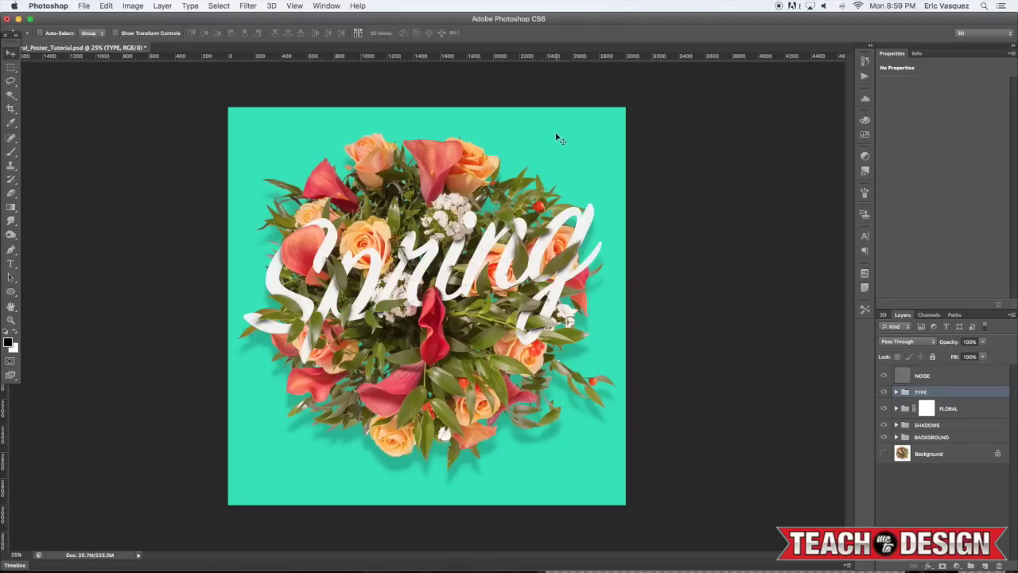
key(super+equal)
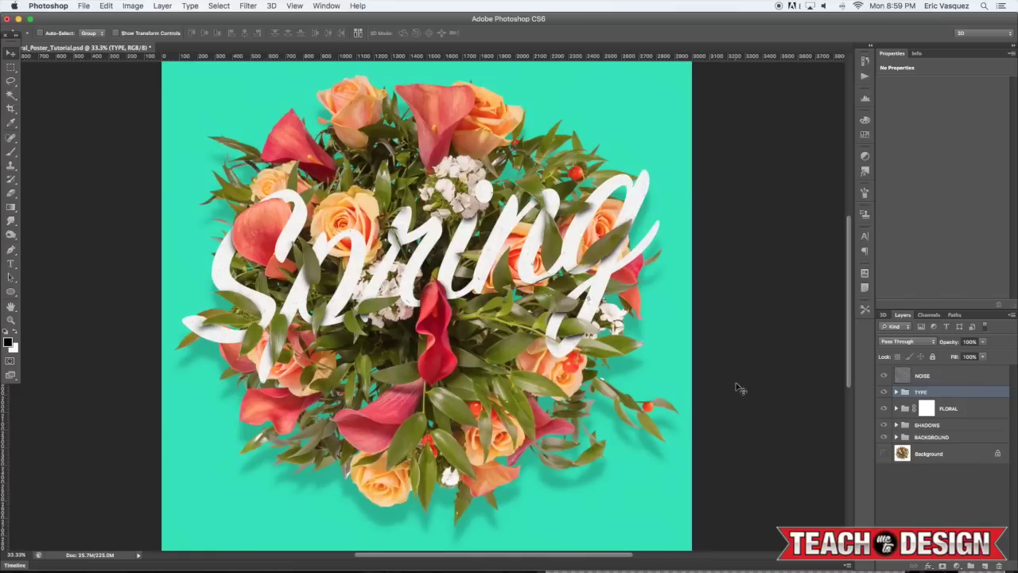